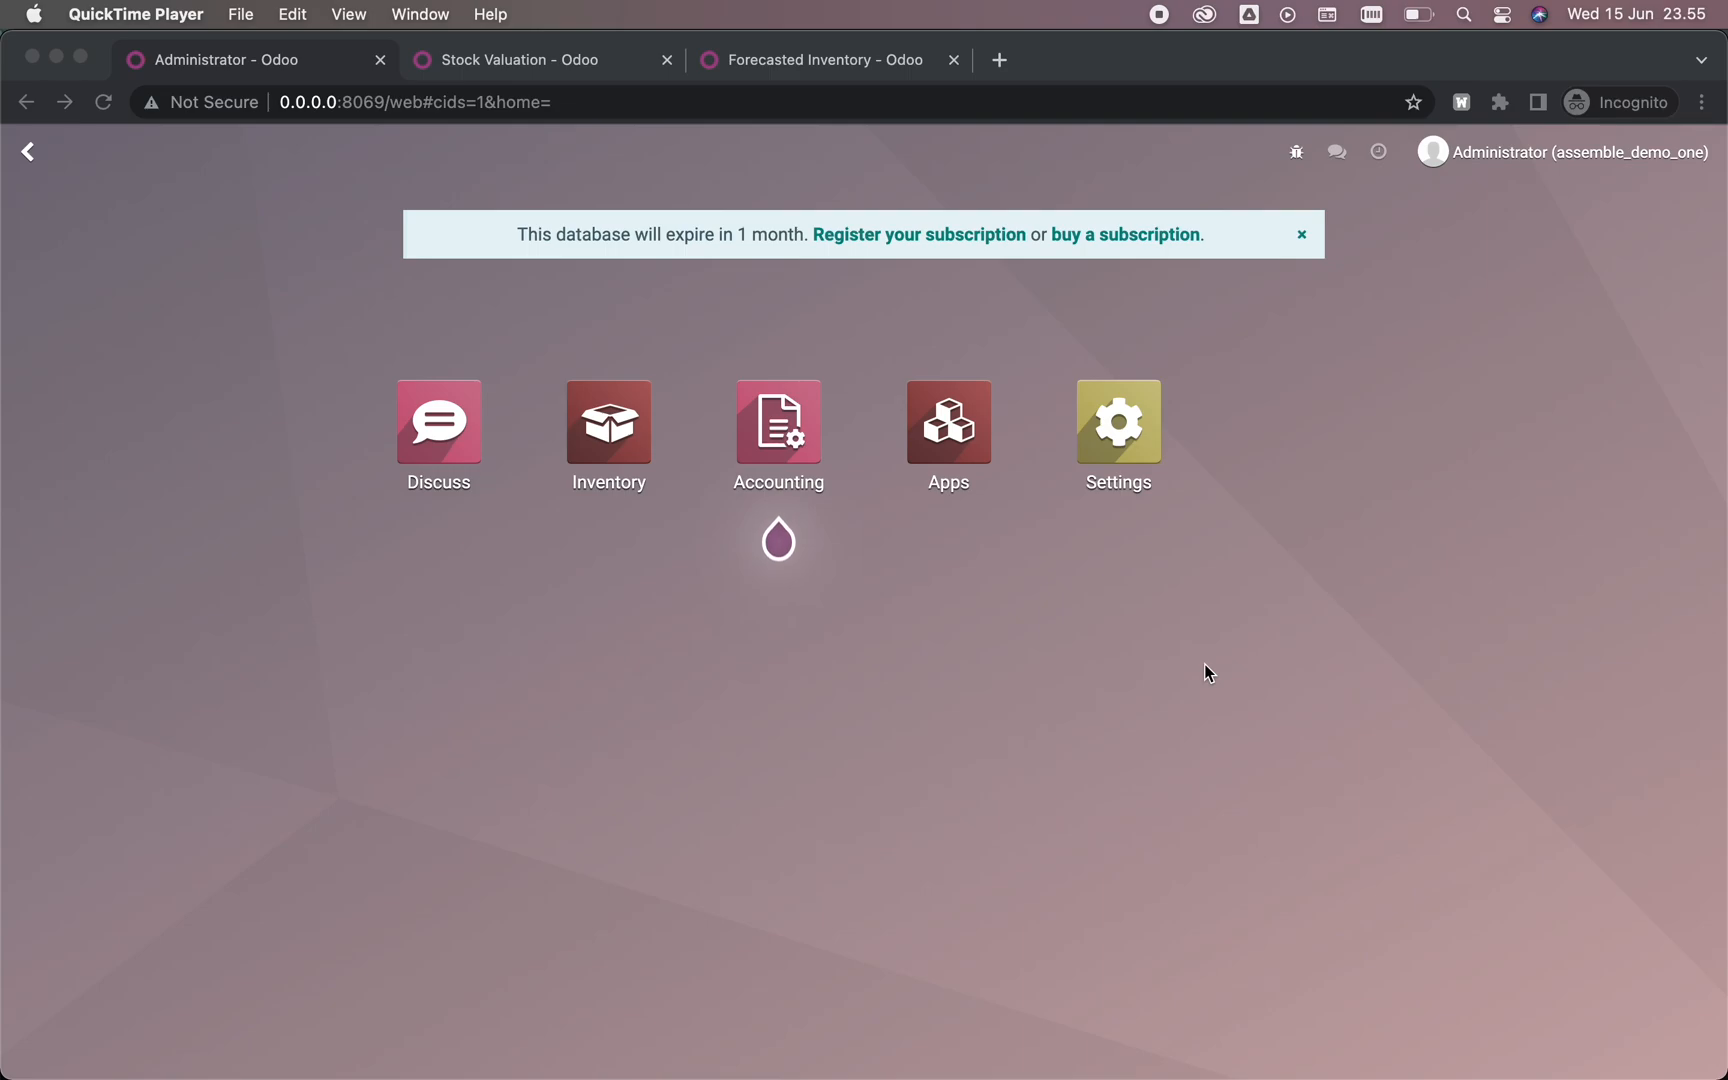
# Step: Find the Assemble Products Into One module in Apps and view its details
pyautogui.click(975, 448)
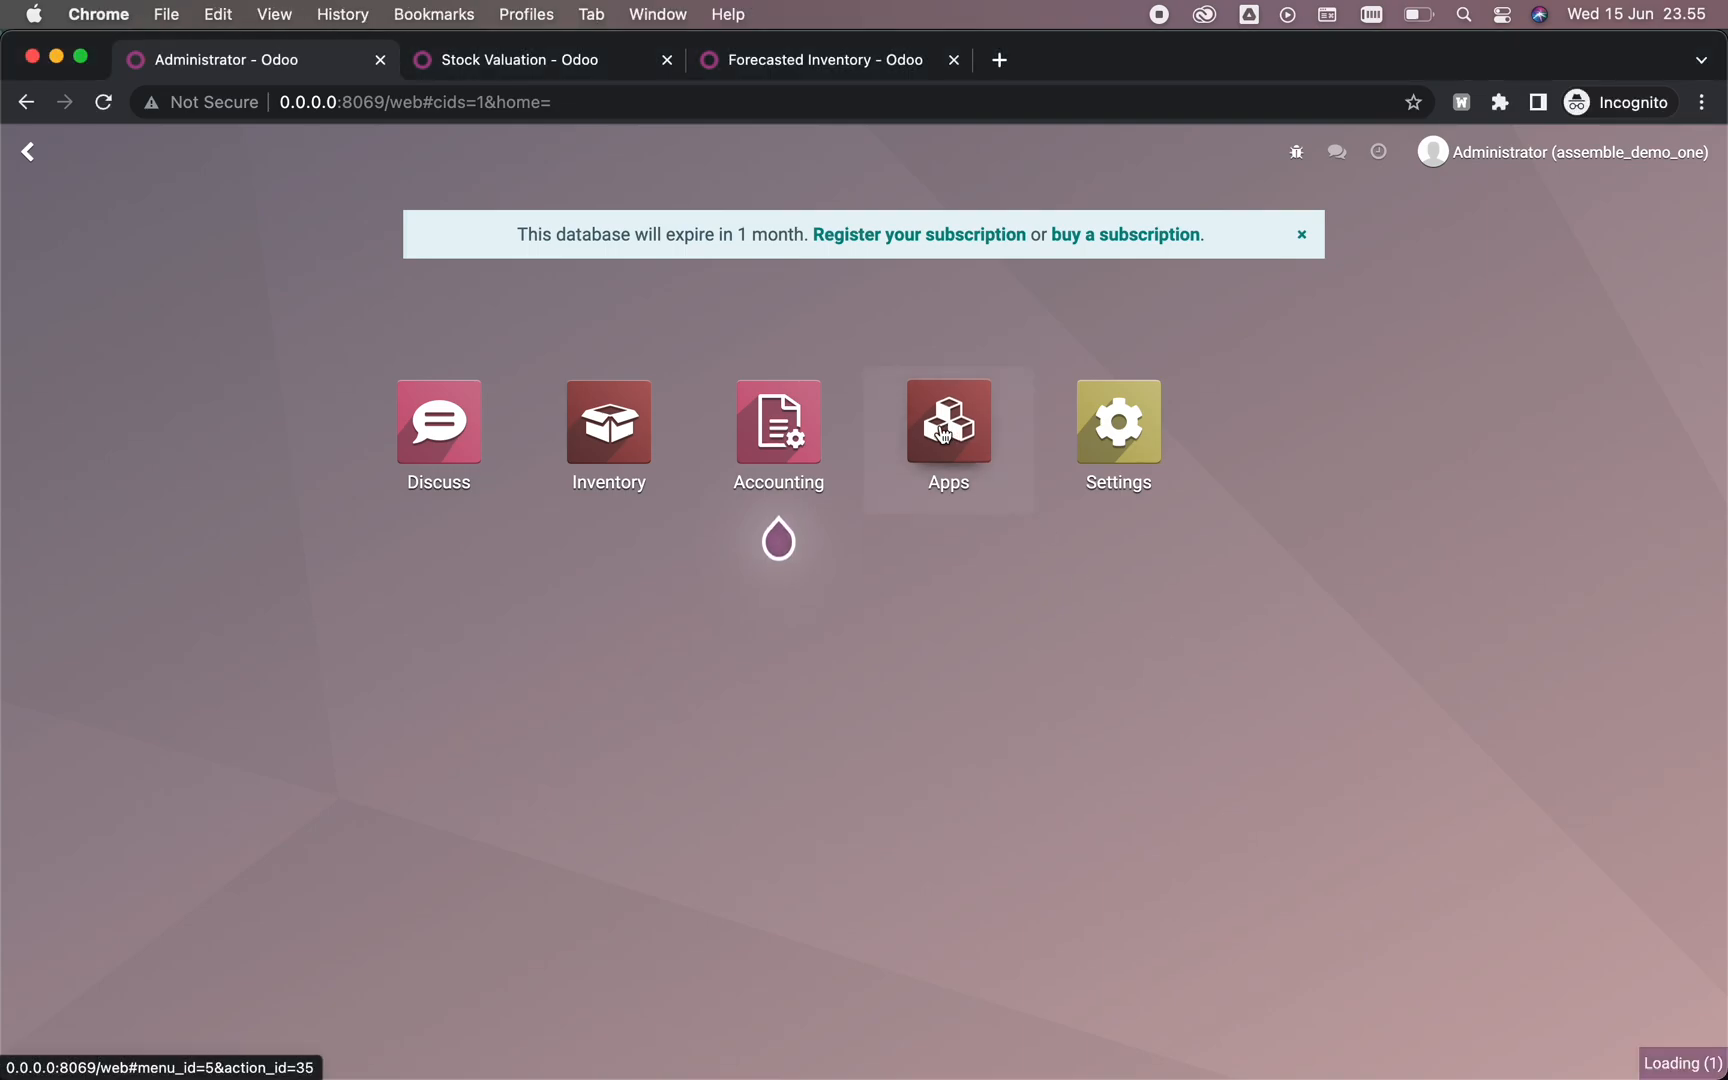
pyautogui.click(71, 480)
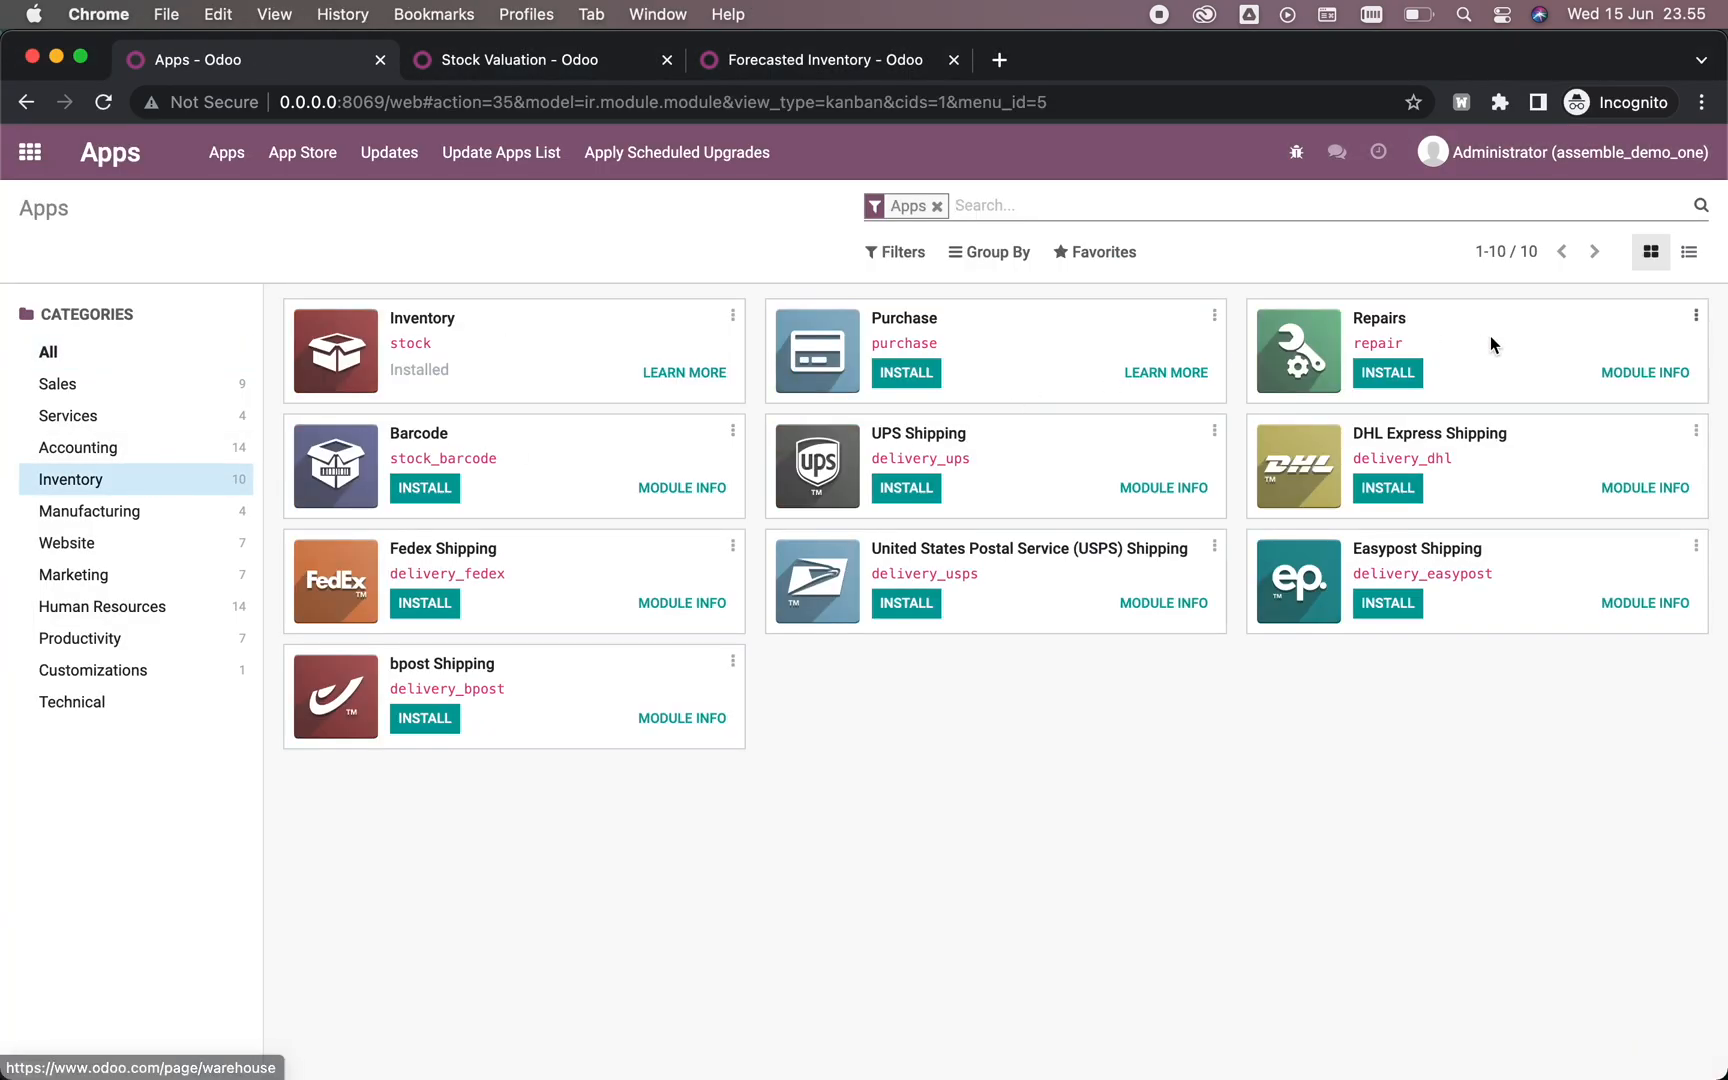
pyautogui.click(934, 209)
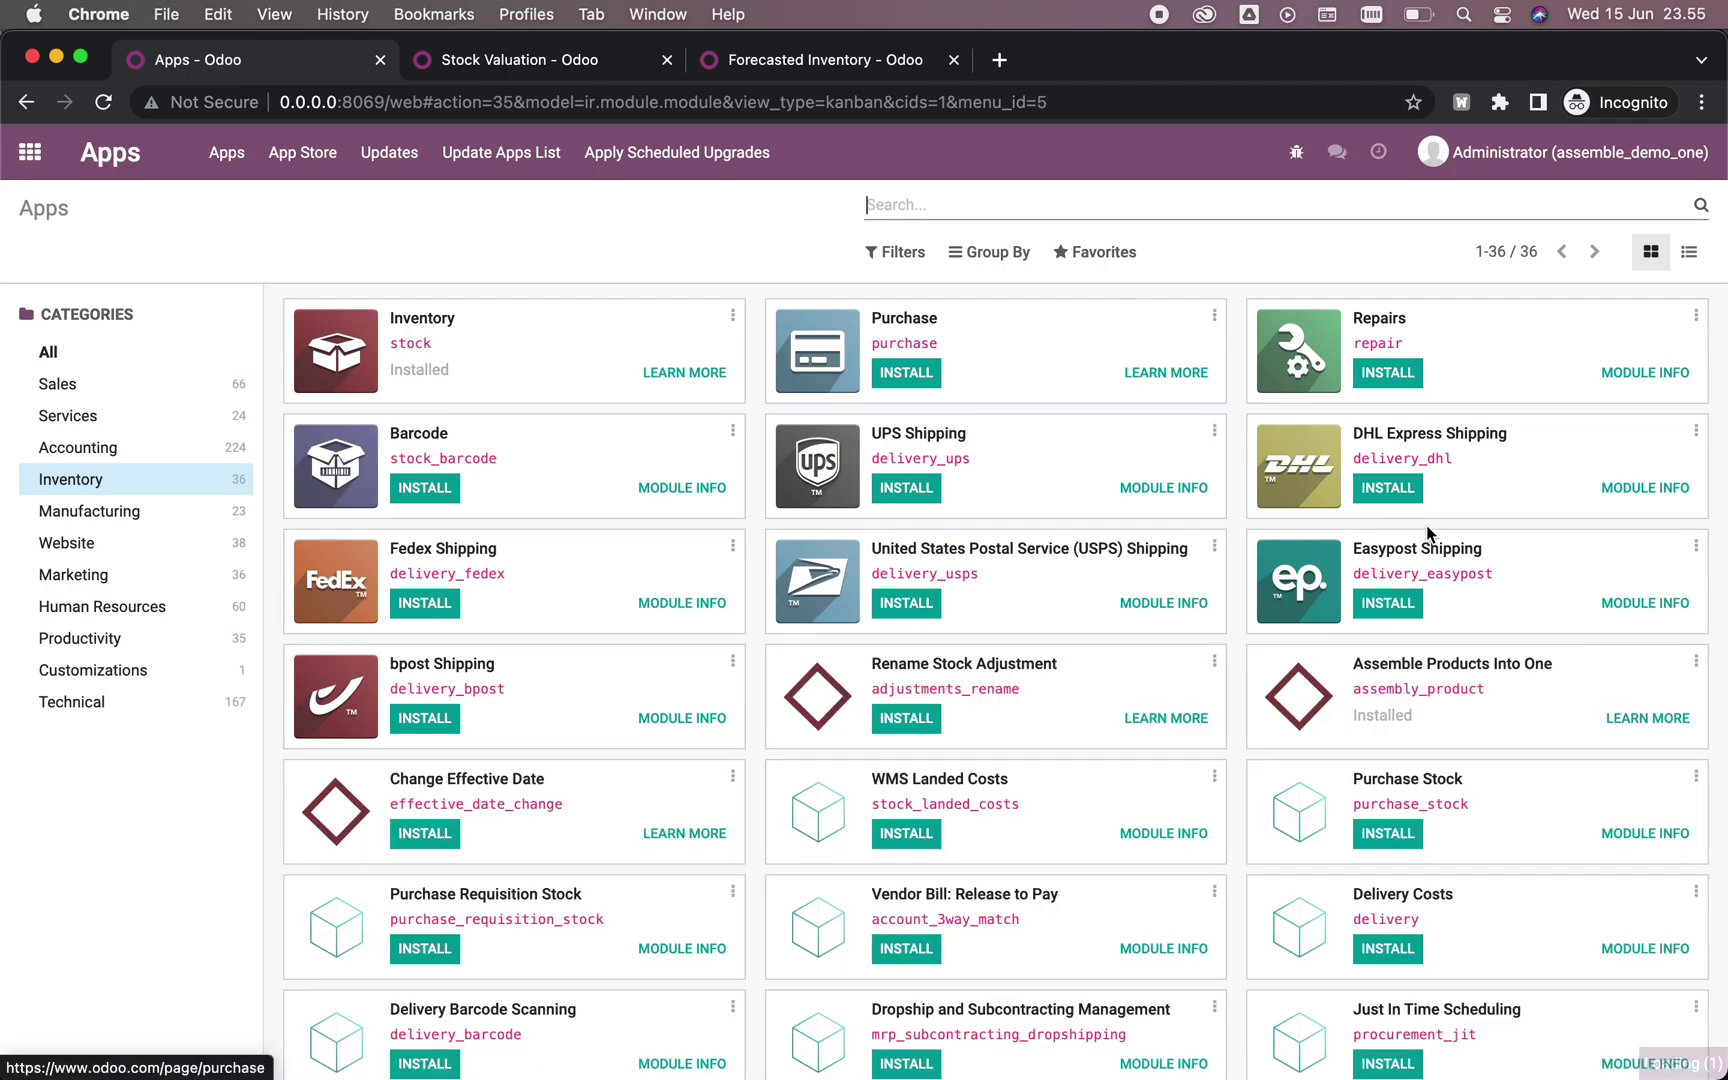
pyautogui.click(1695, 661)
pyautogui.click(1665, 696)
pyautogui.scroll(-5, 1104, 581)
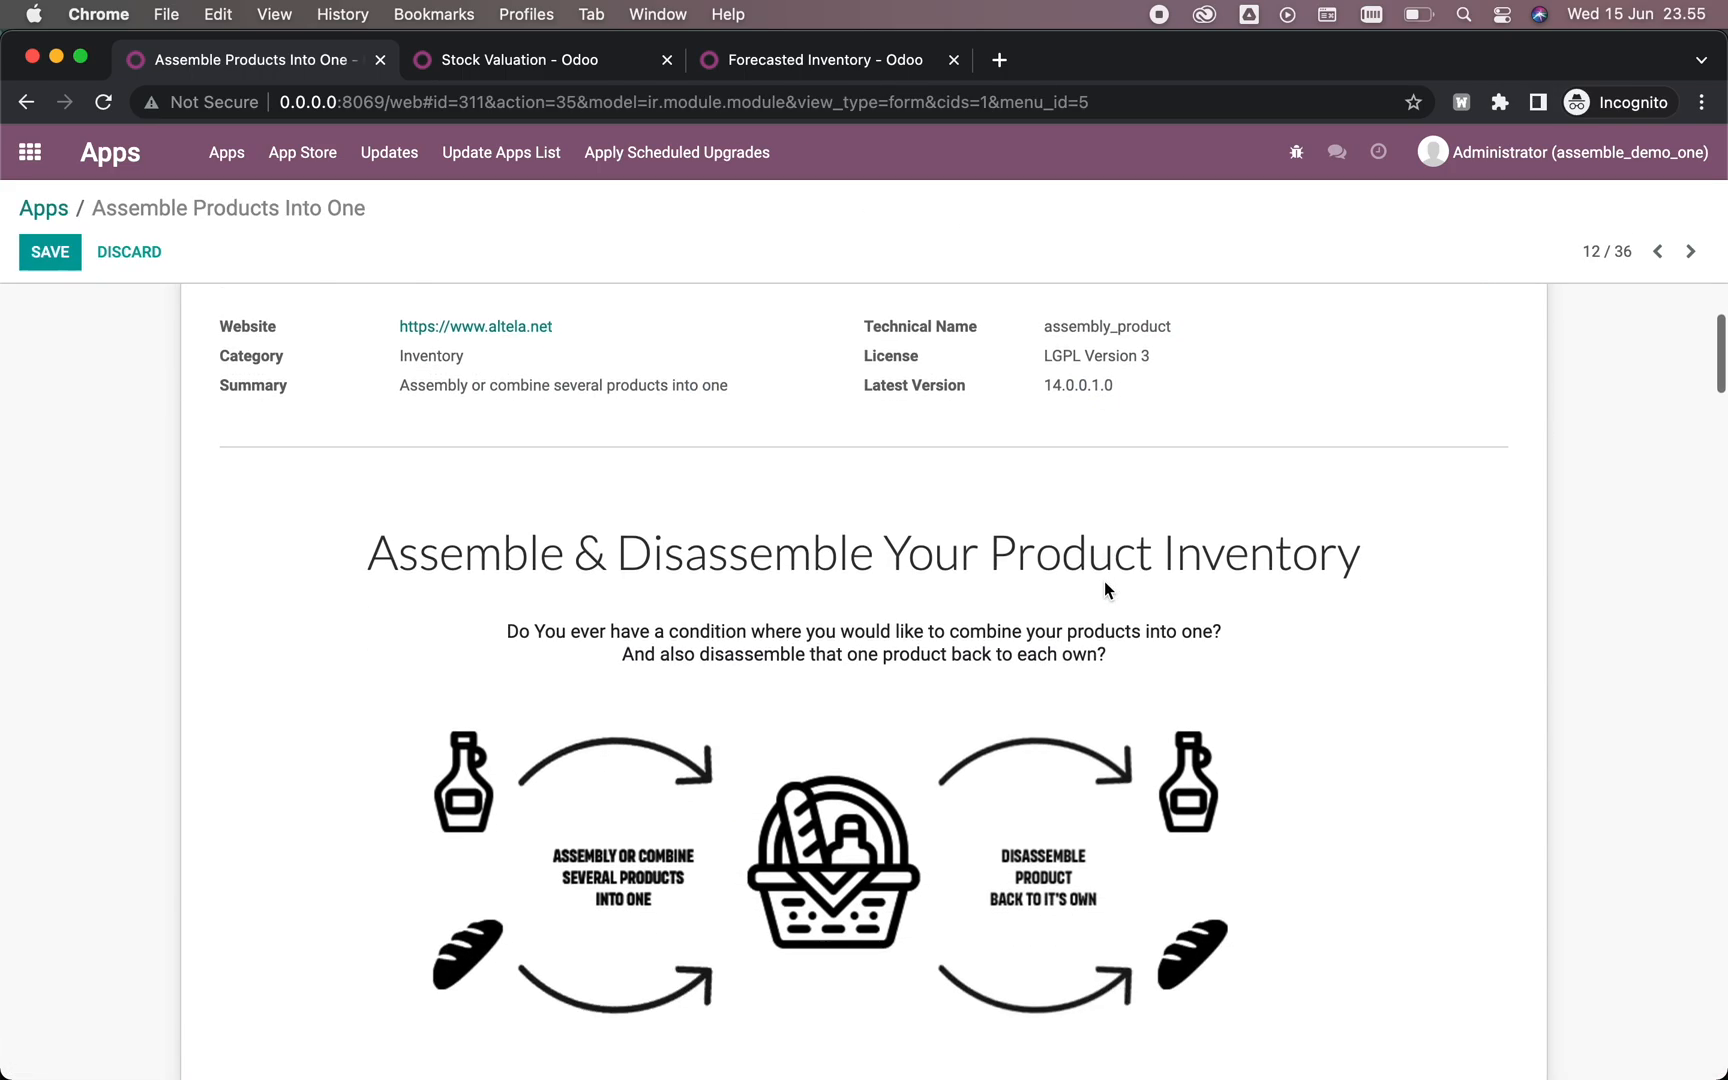
pyautogui.scroll(-3, 1105, 580)
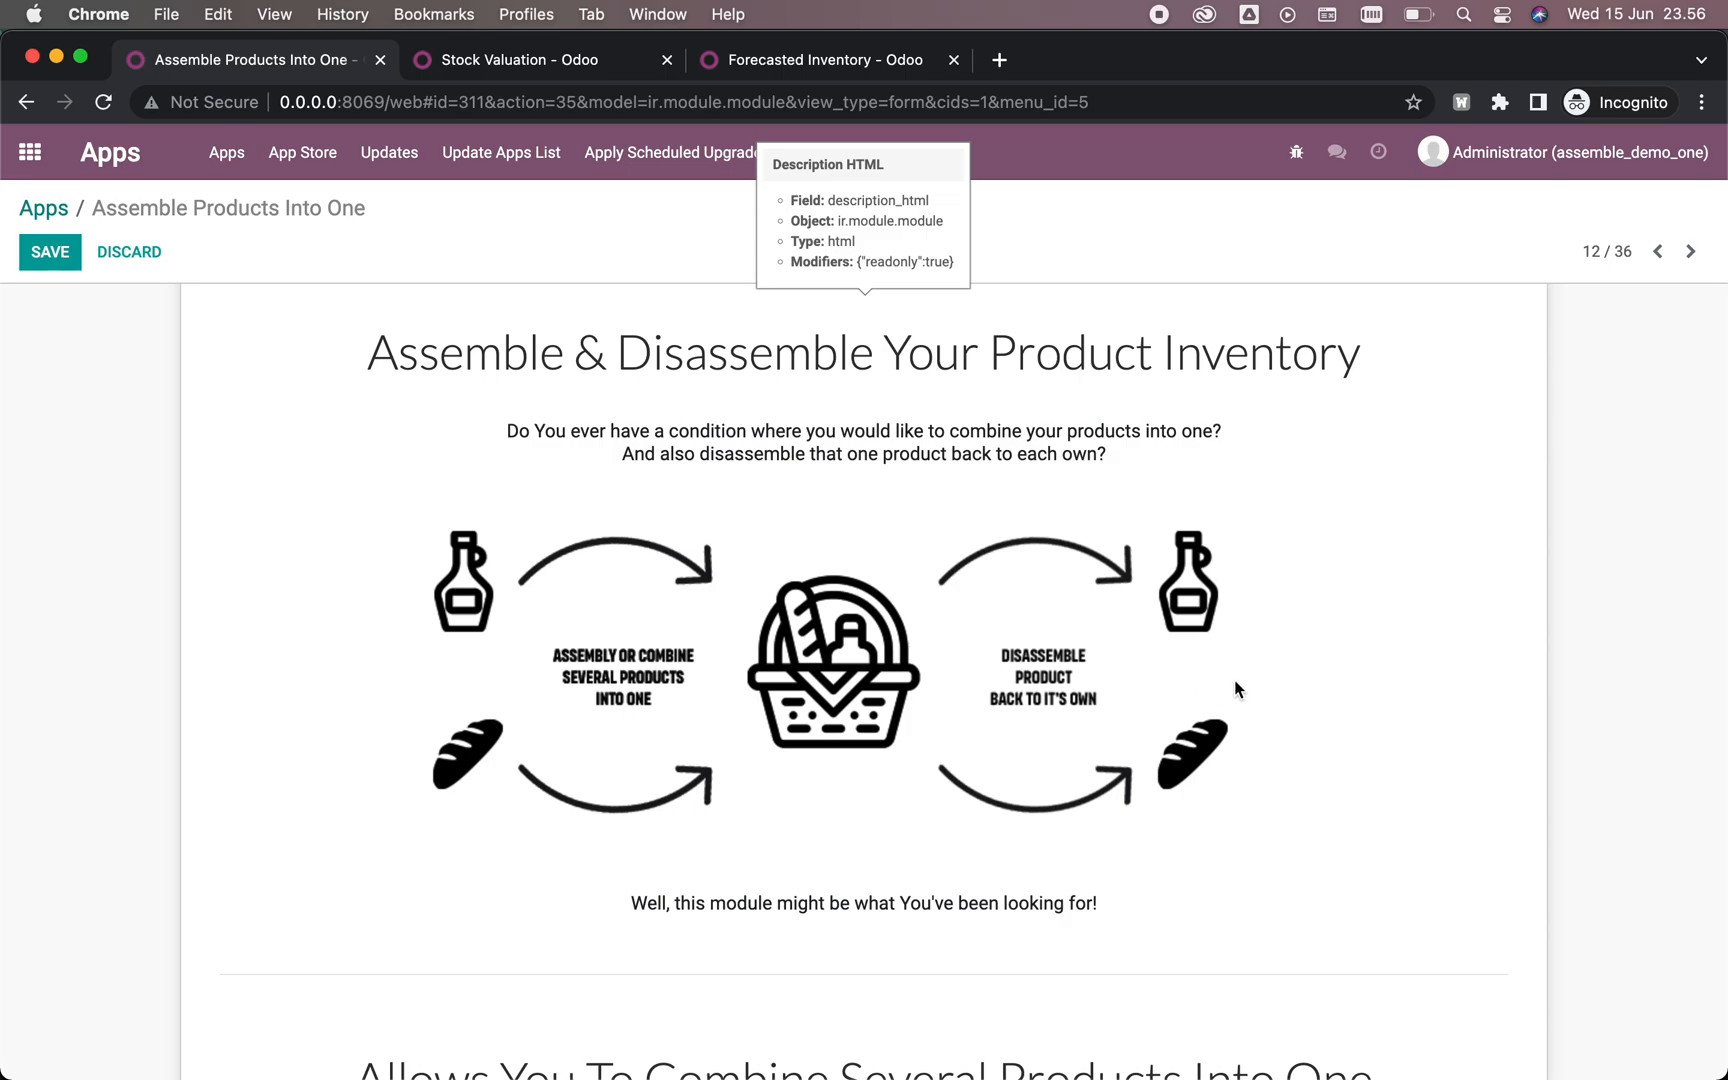
# Step: Review the module page title and return to the home app menu
pyautogui.click(30, 153)
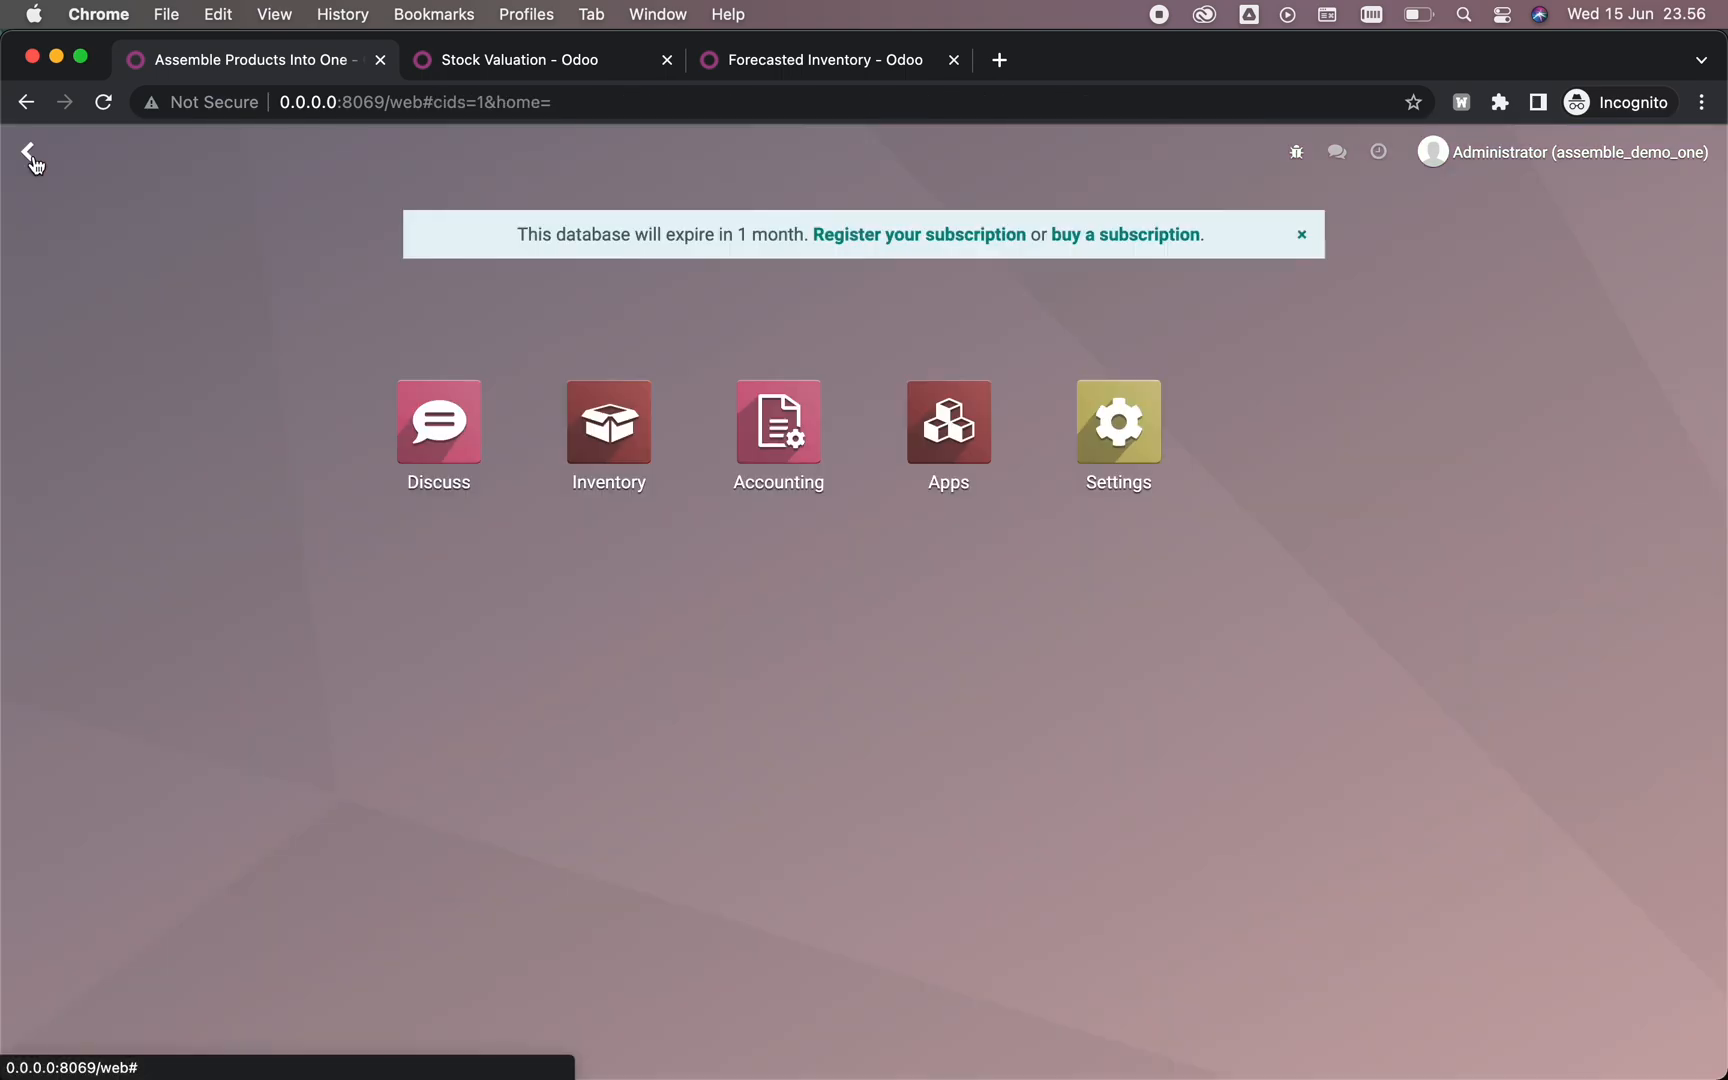
pyautogui.click(27, 156)
pyautogui.scroll(5, 332, 631)
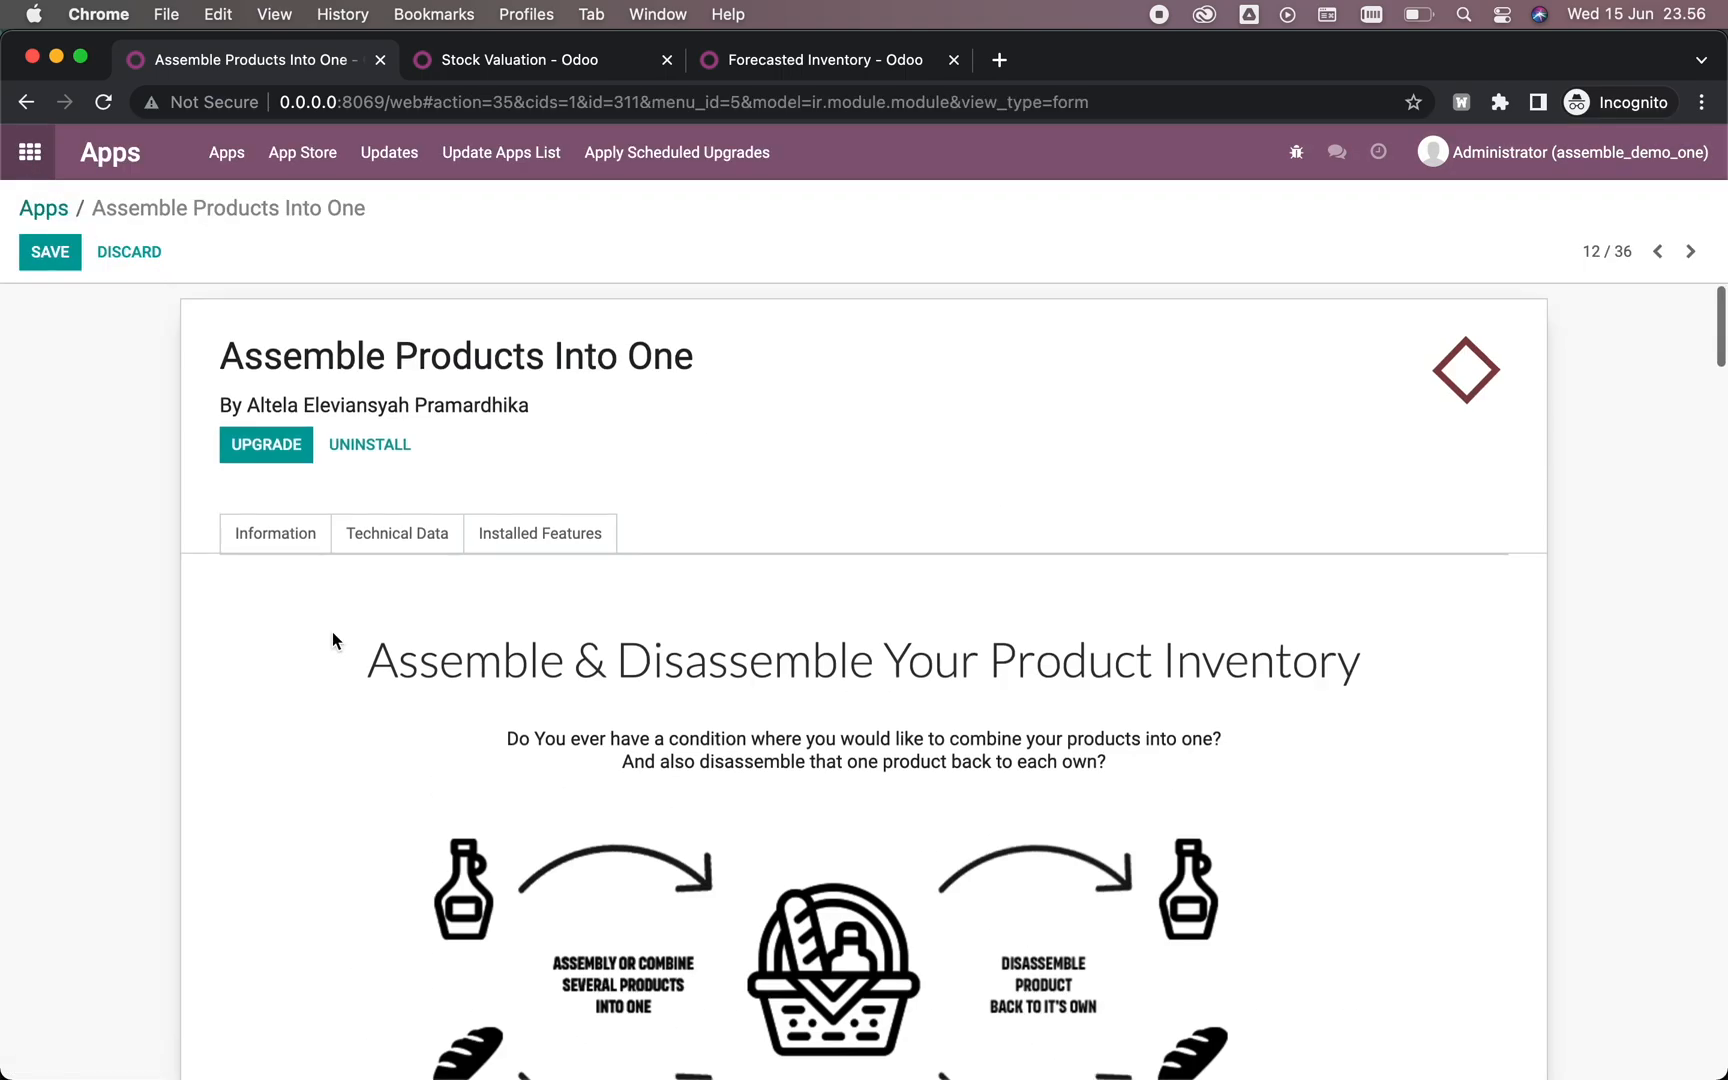
pyautogui.doubleClick(281, 356)
pyautogui.moveTo(280, 356); pyautogui.dragTo(608, 357)
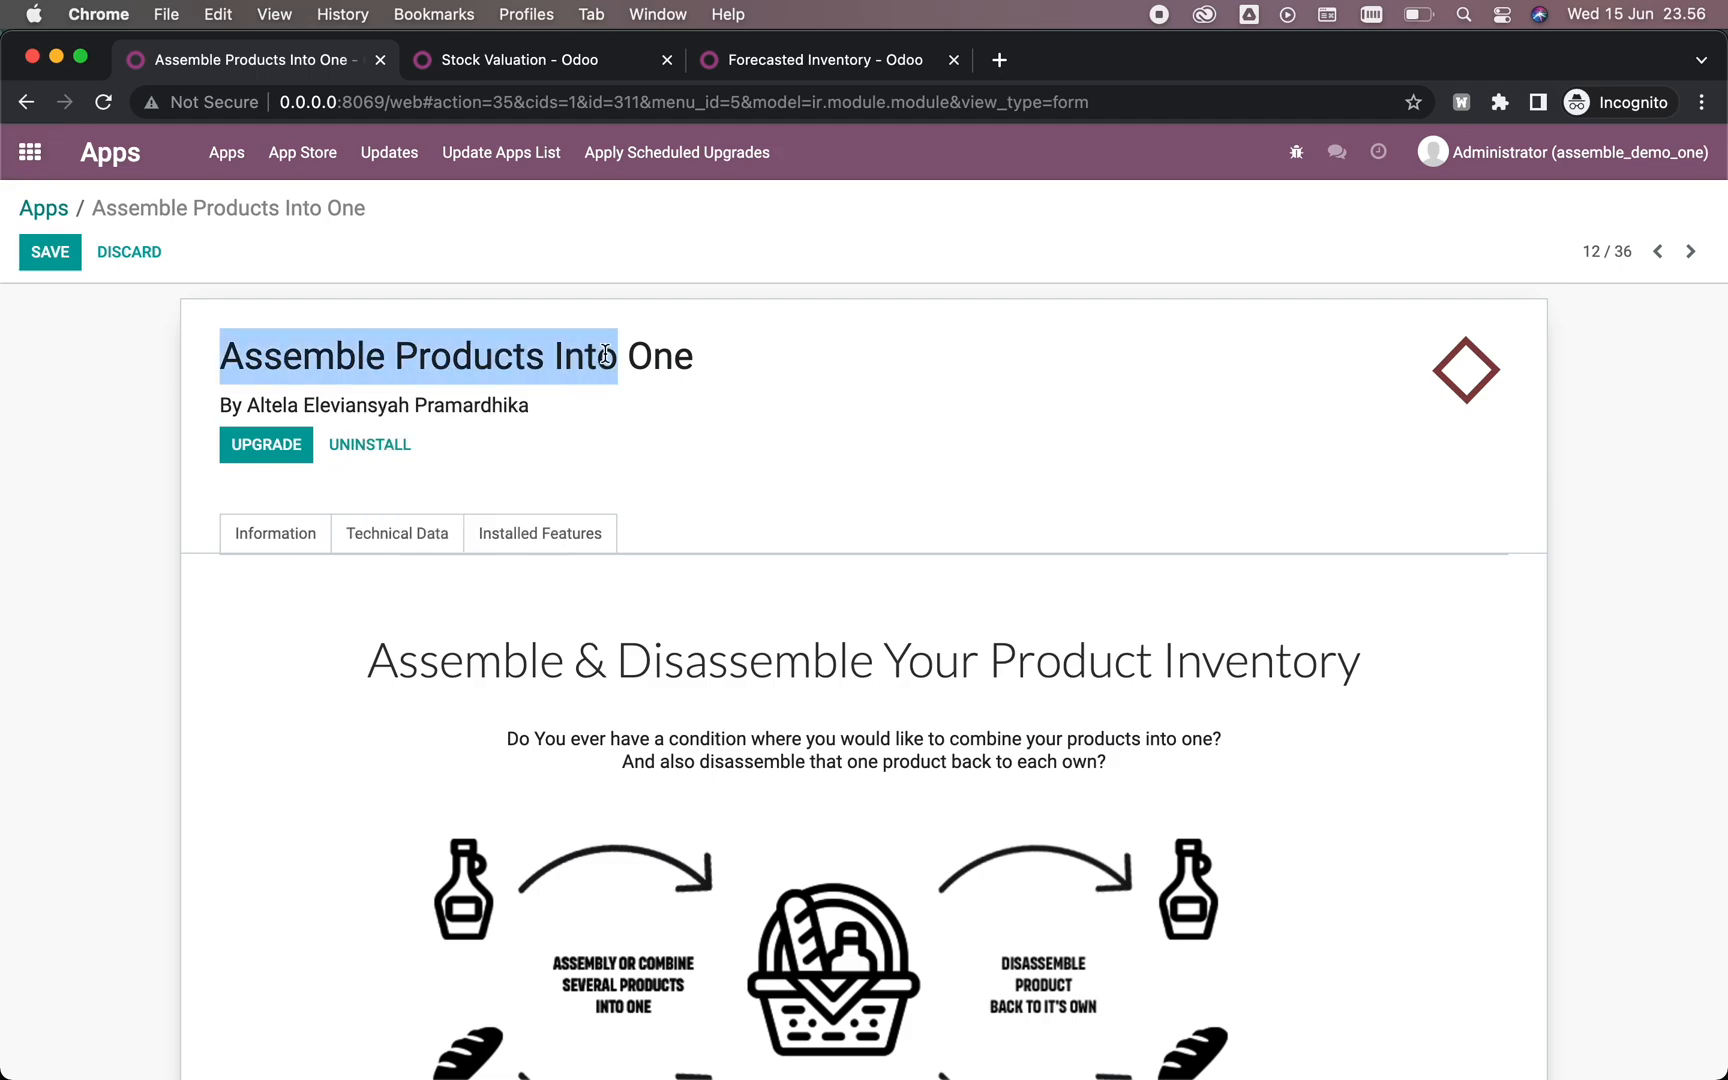
pyautogui.click(671, 355)
pyautogui.doubleClick(671, 355)
pyautogui.click(771, 387)
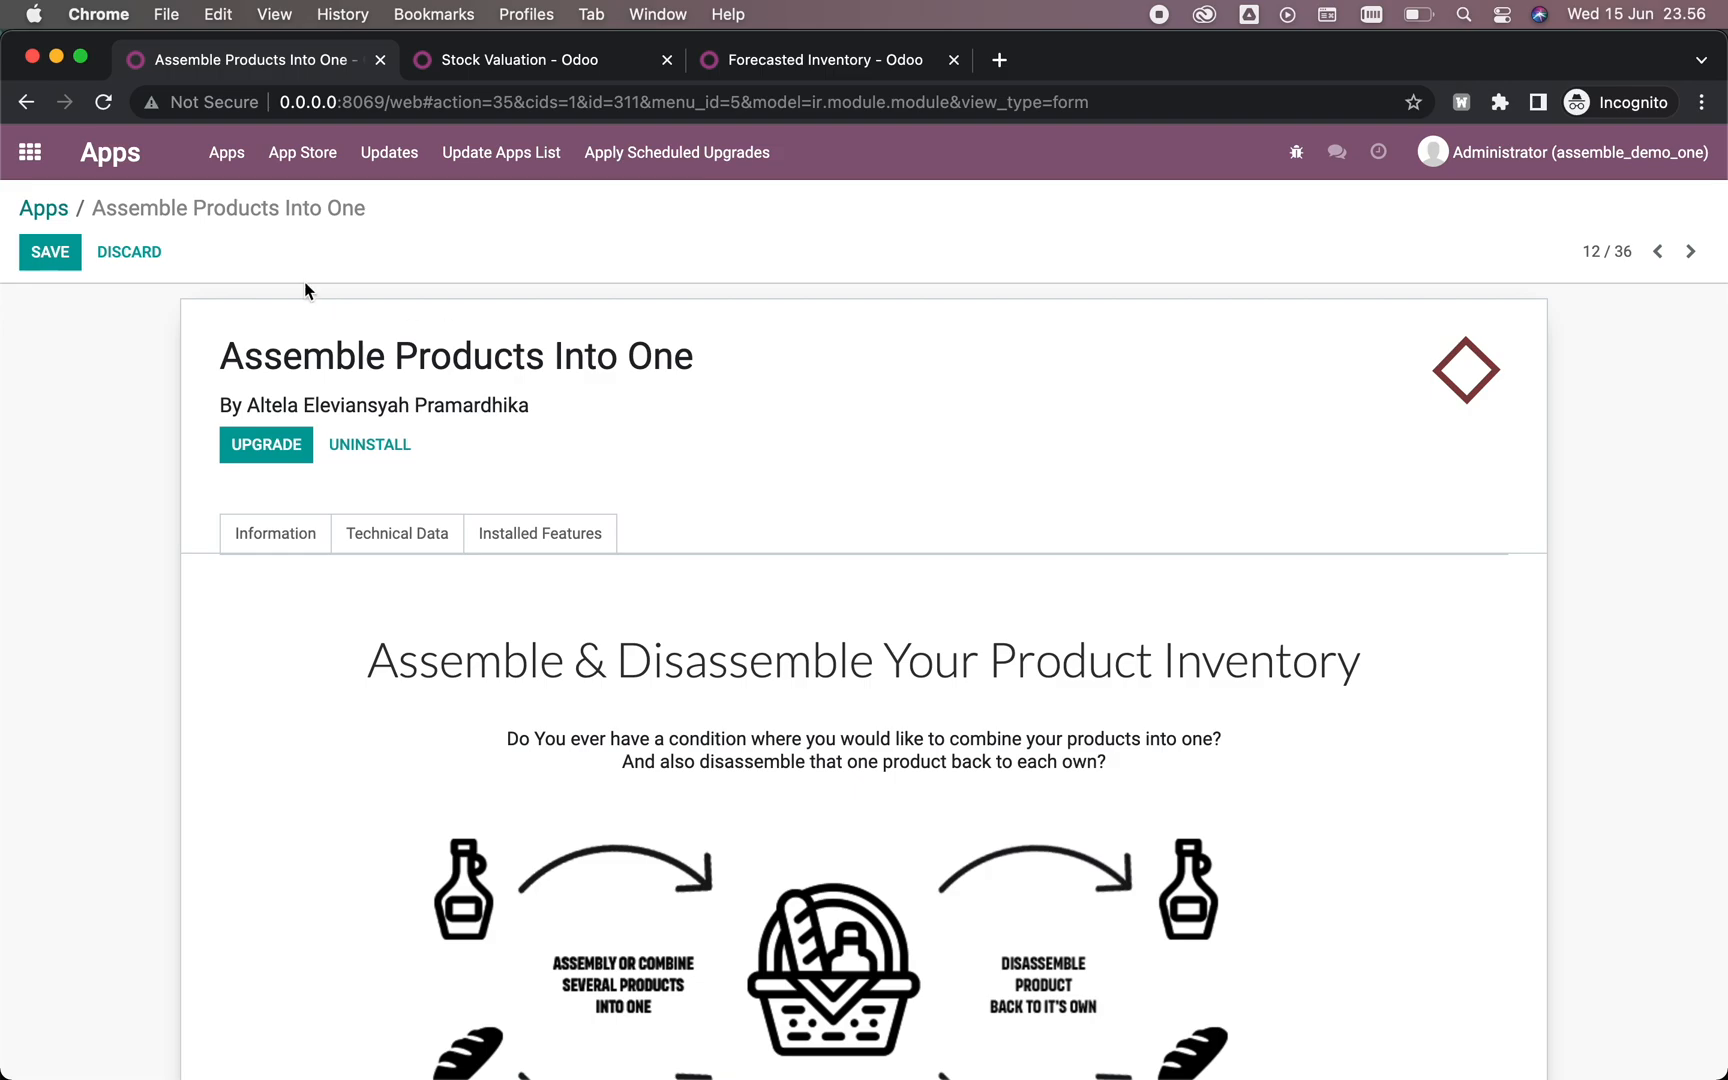
pyautogui.click(30, 152)
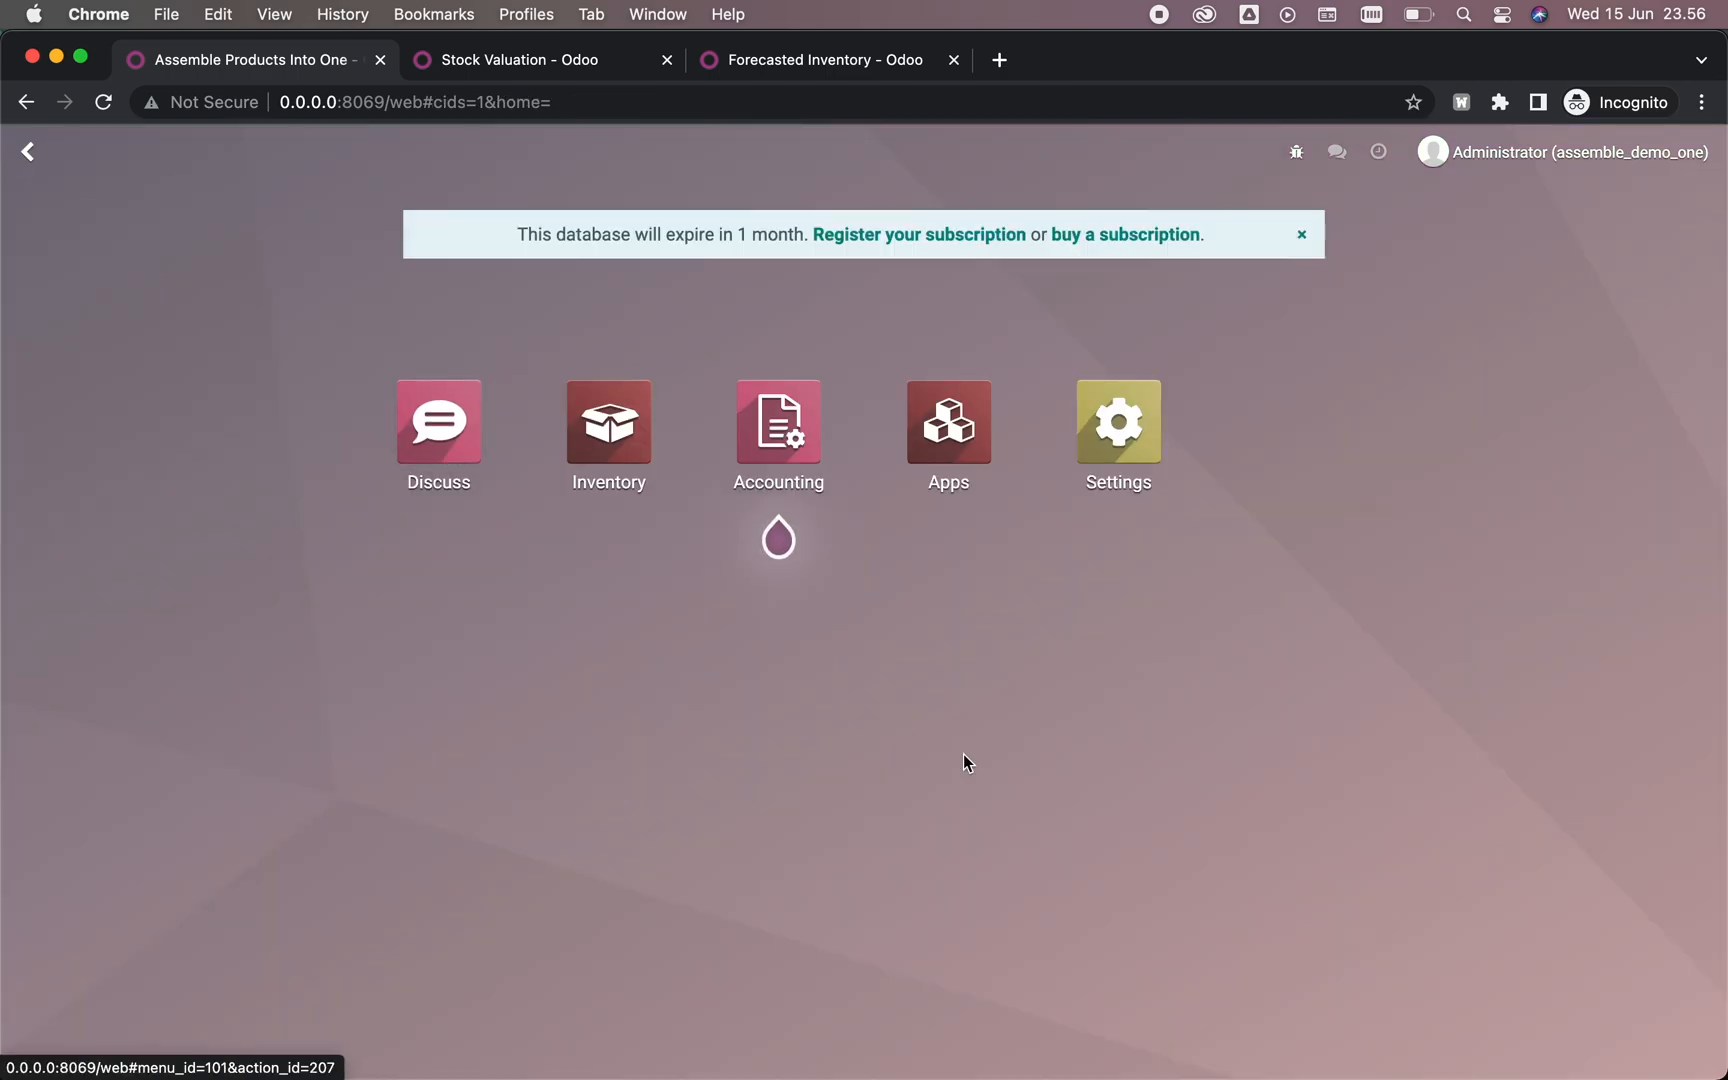
# Step: In Settings > Users, grant Administrator the Assembly and Disassembly Privileges, save, and return home
pyautogui.click(1136, 433)
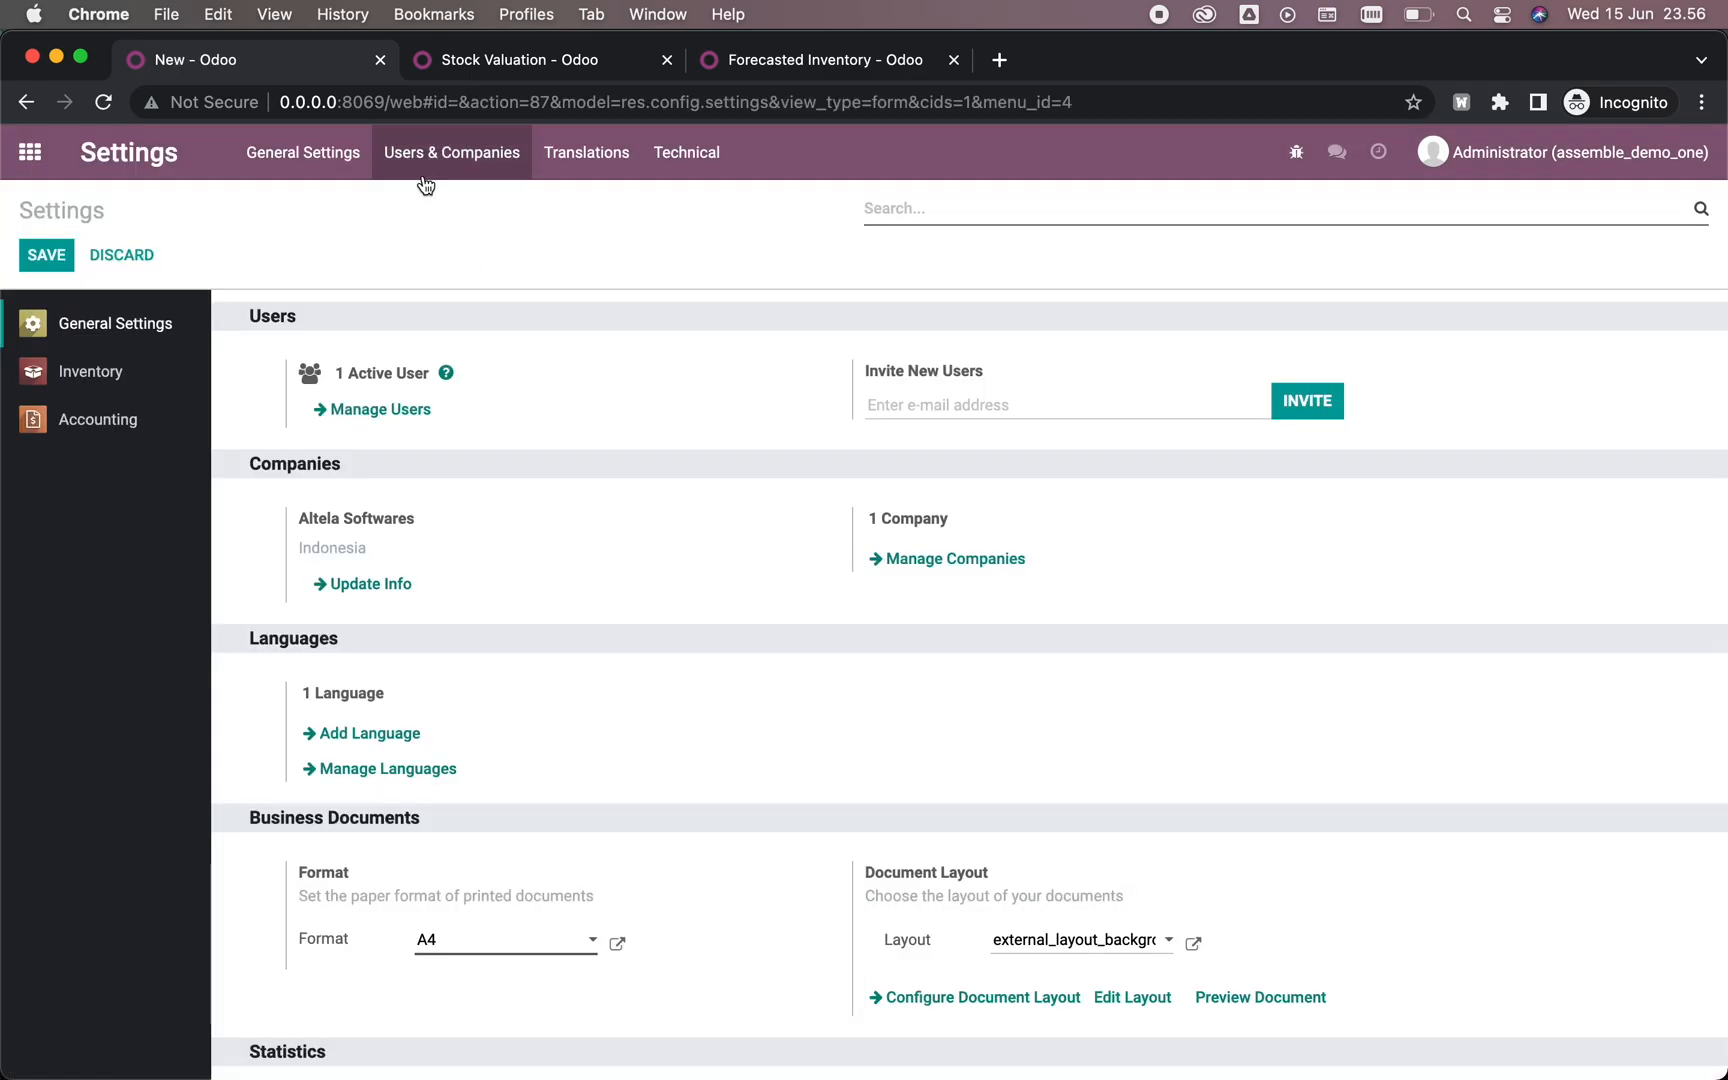
pyautogui.click(426, 176)
pyautogui.click(416, 202)
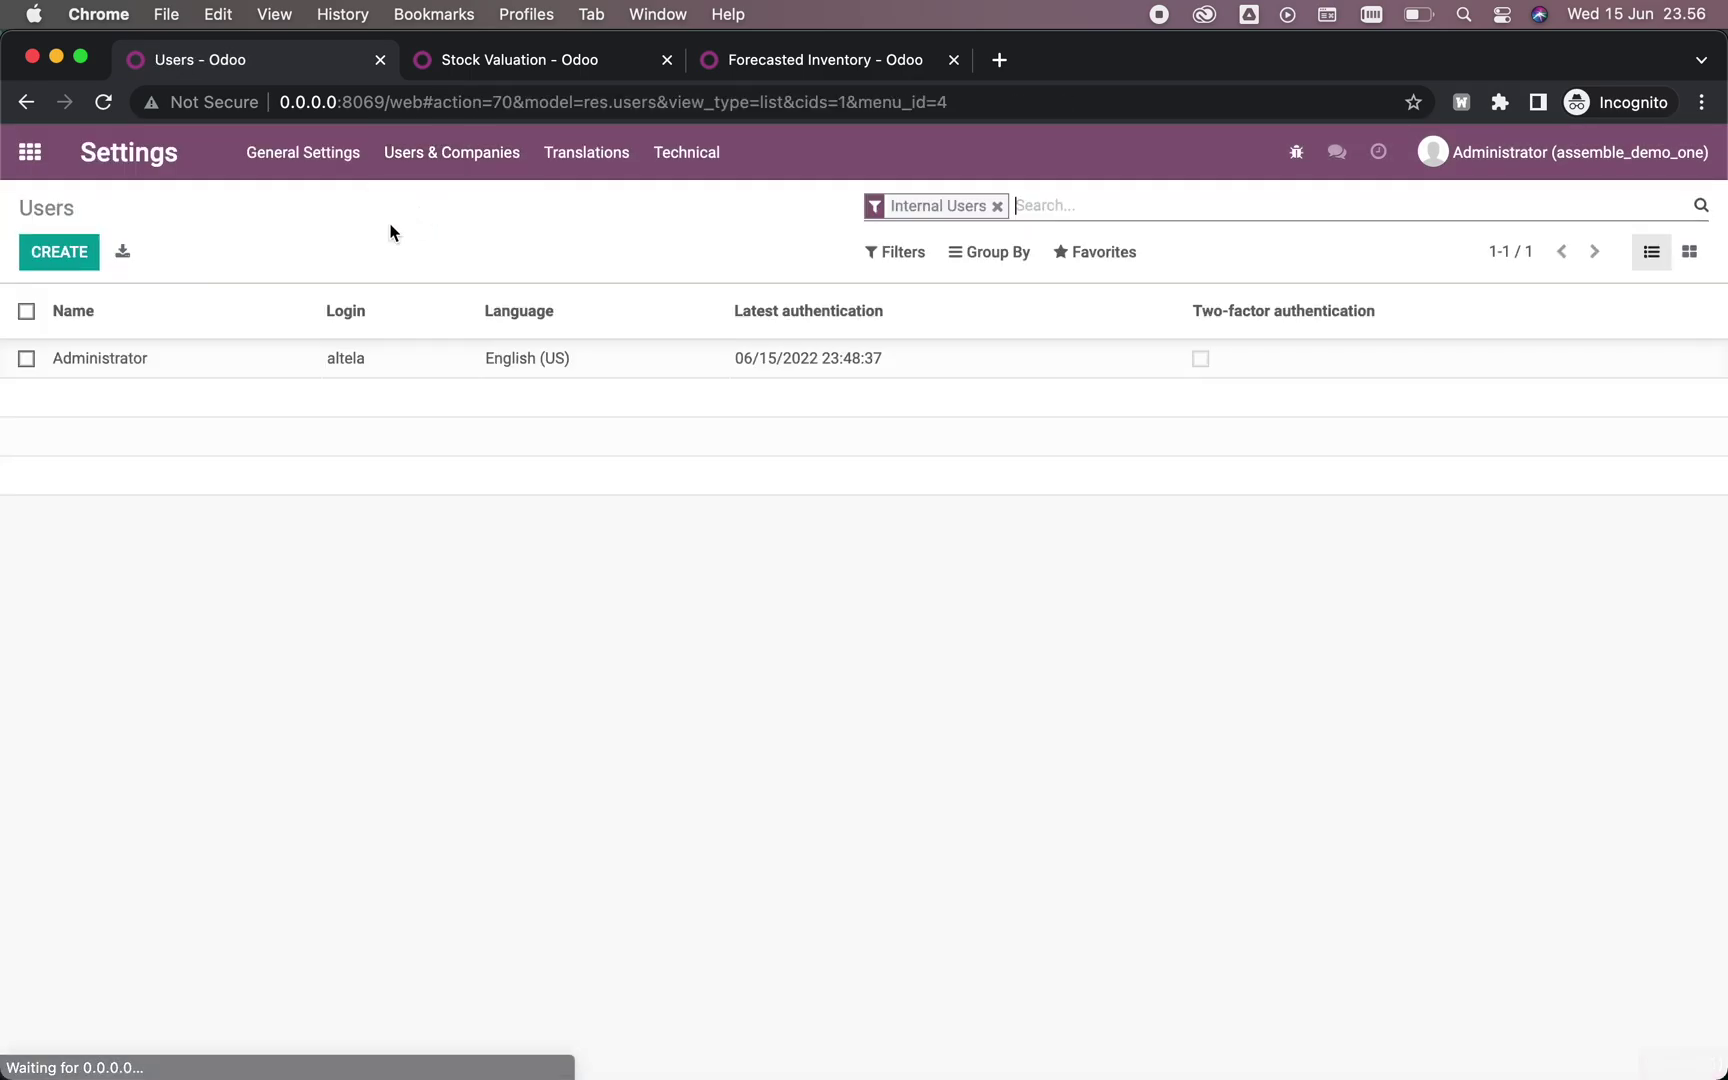
pyautogui.click(167, 366)
pyautogui.click(46, 252)
pyautogui.scroll(-10, 386, 551)
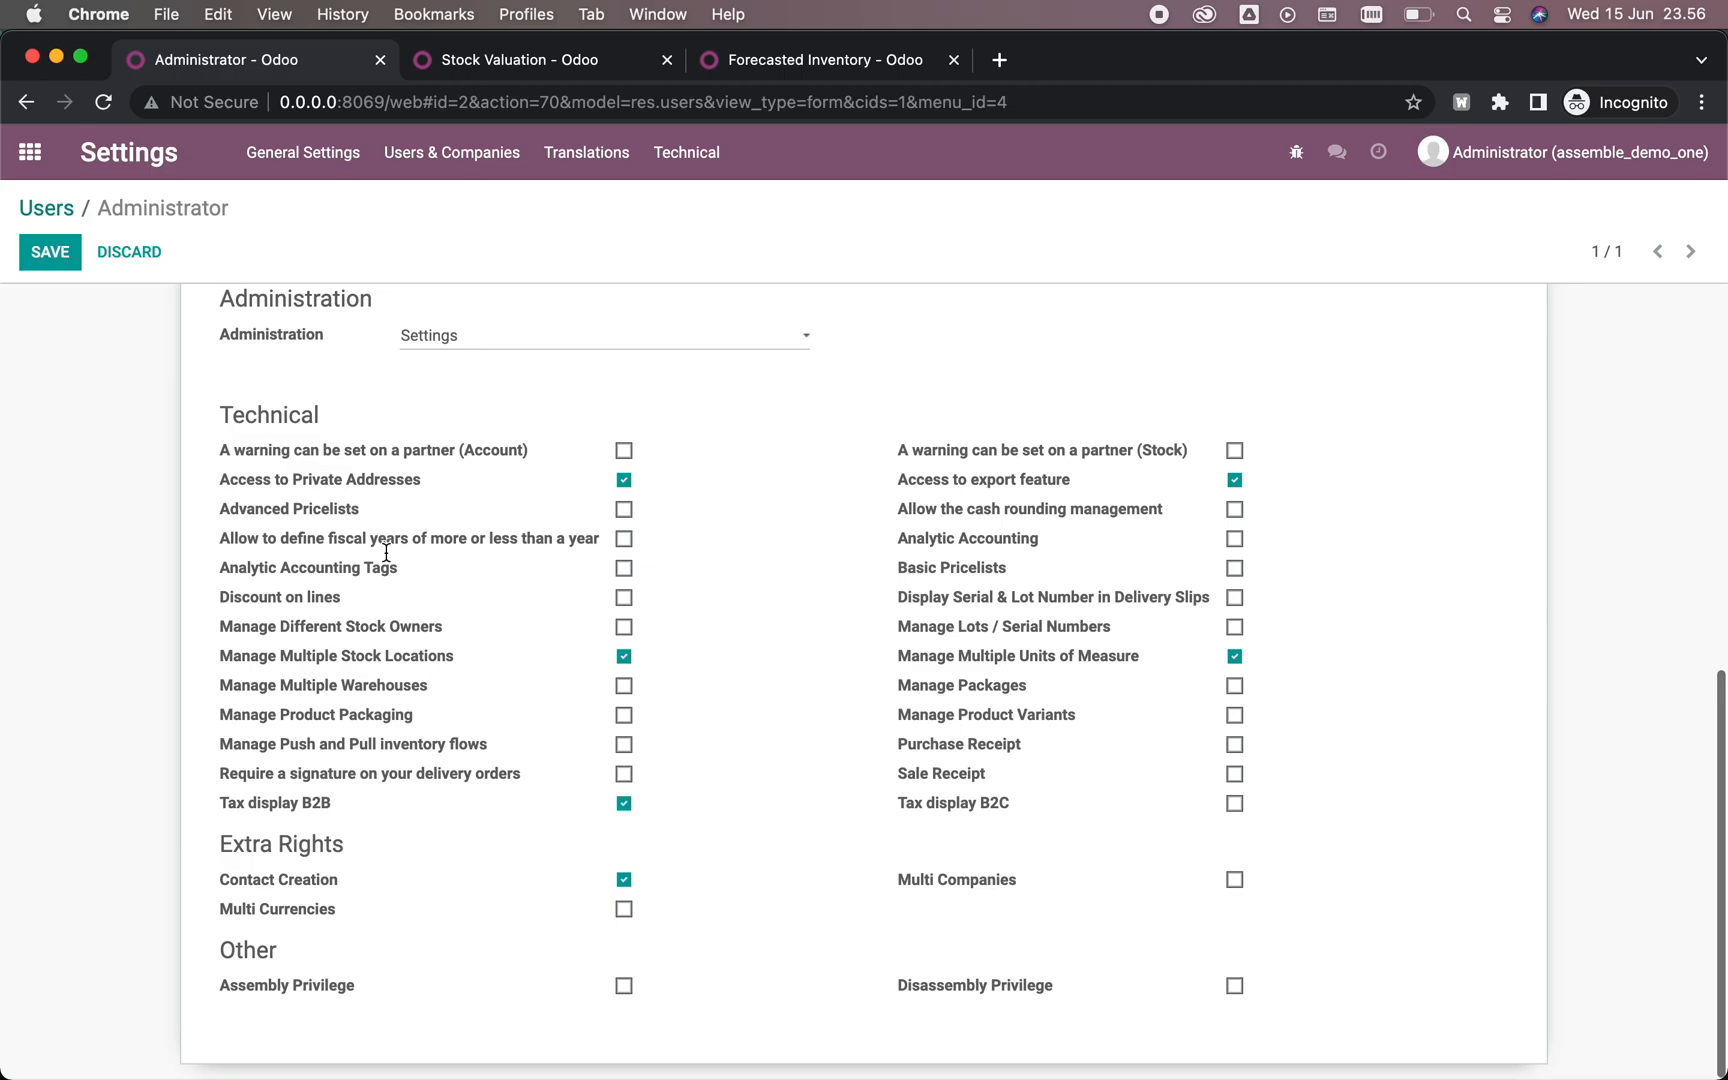
pyautogui.click(623, 986)
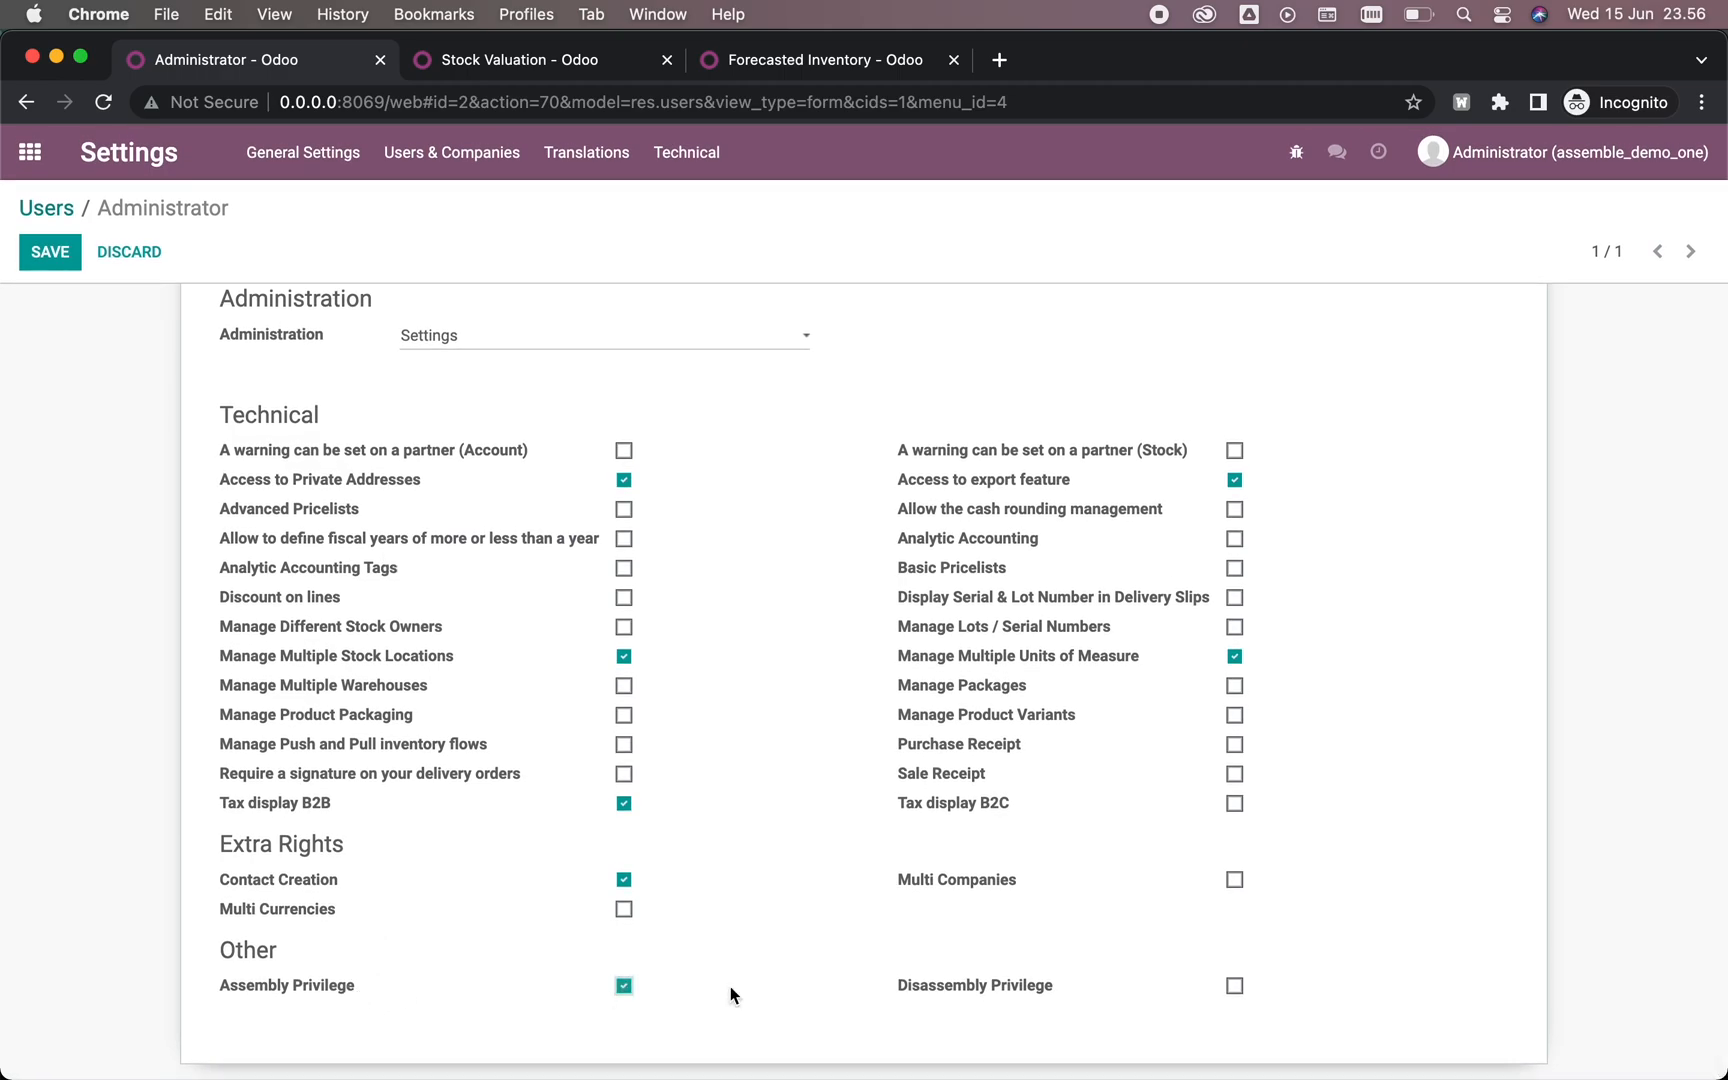
pyautogui.click(1004, 986)
pyautogui.click(50, 251)
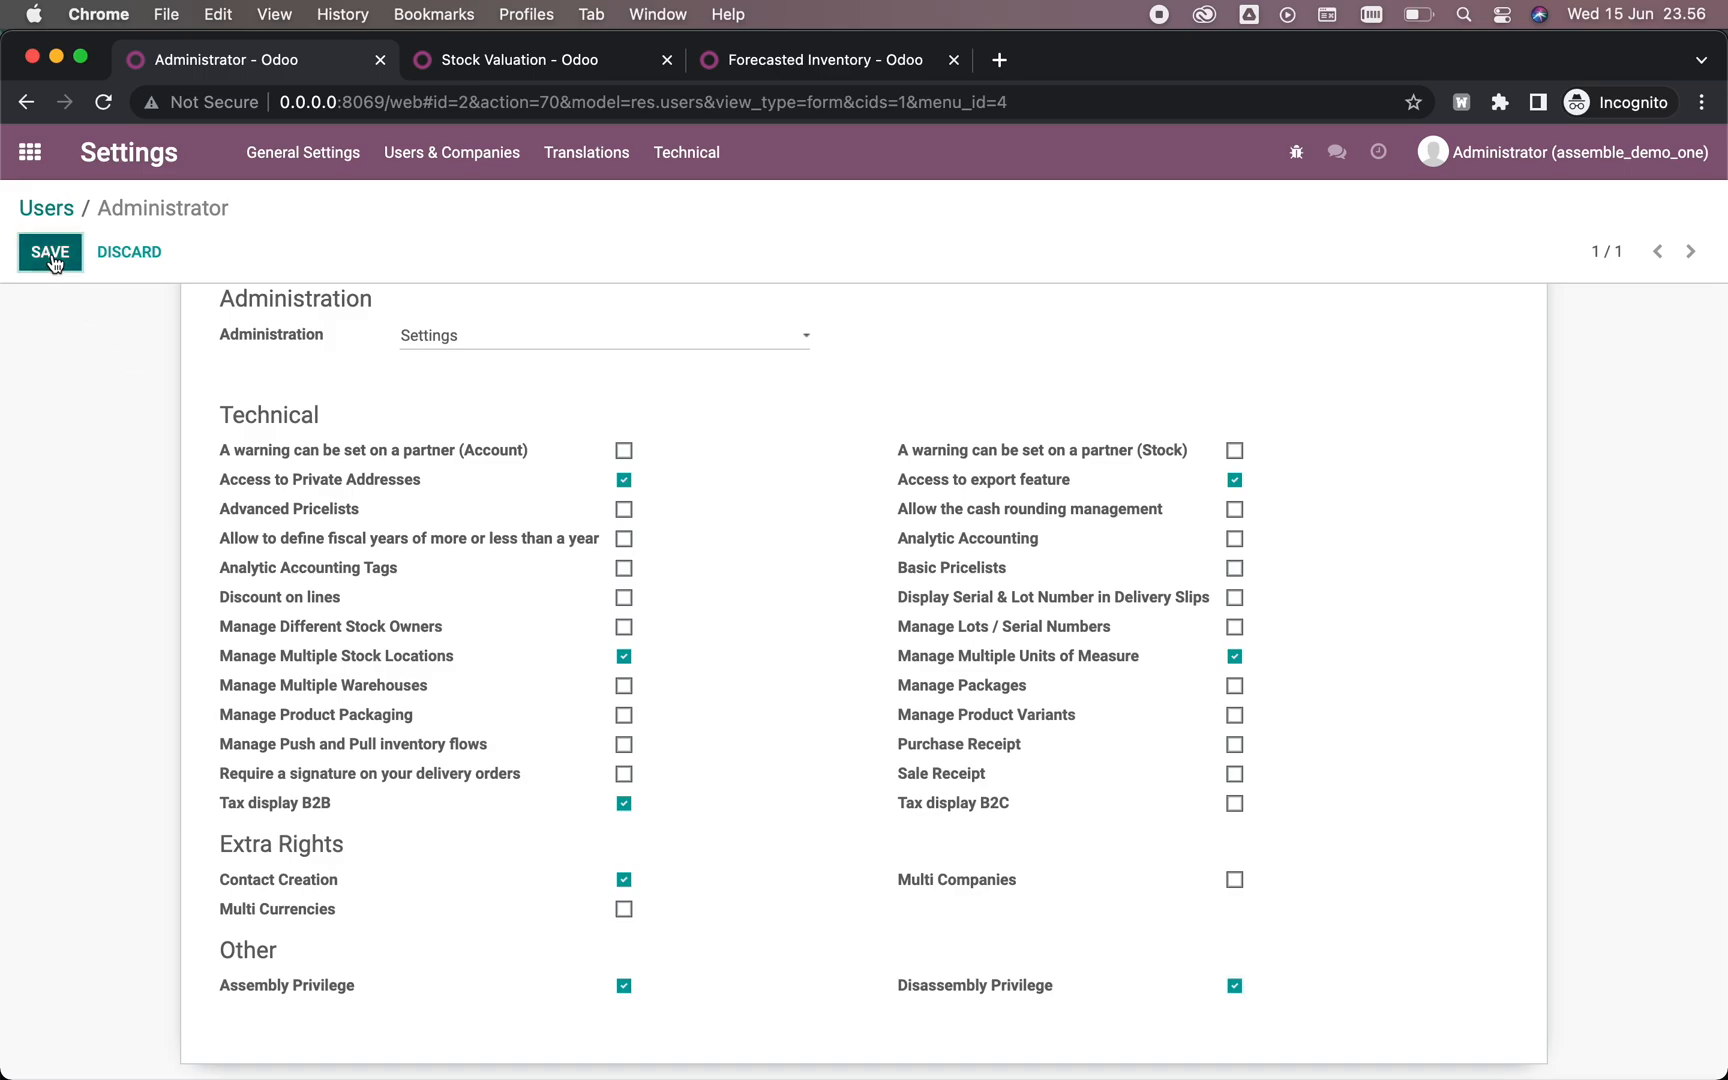
pyautogui.scroll(5, 97, 387)
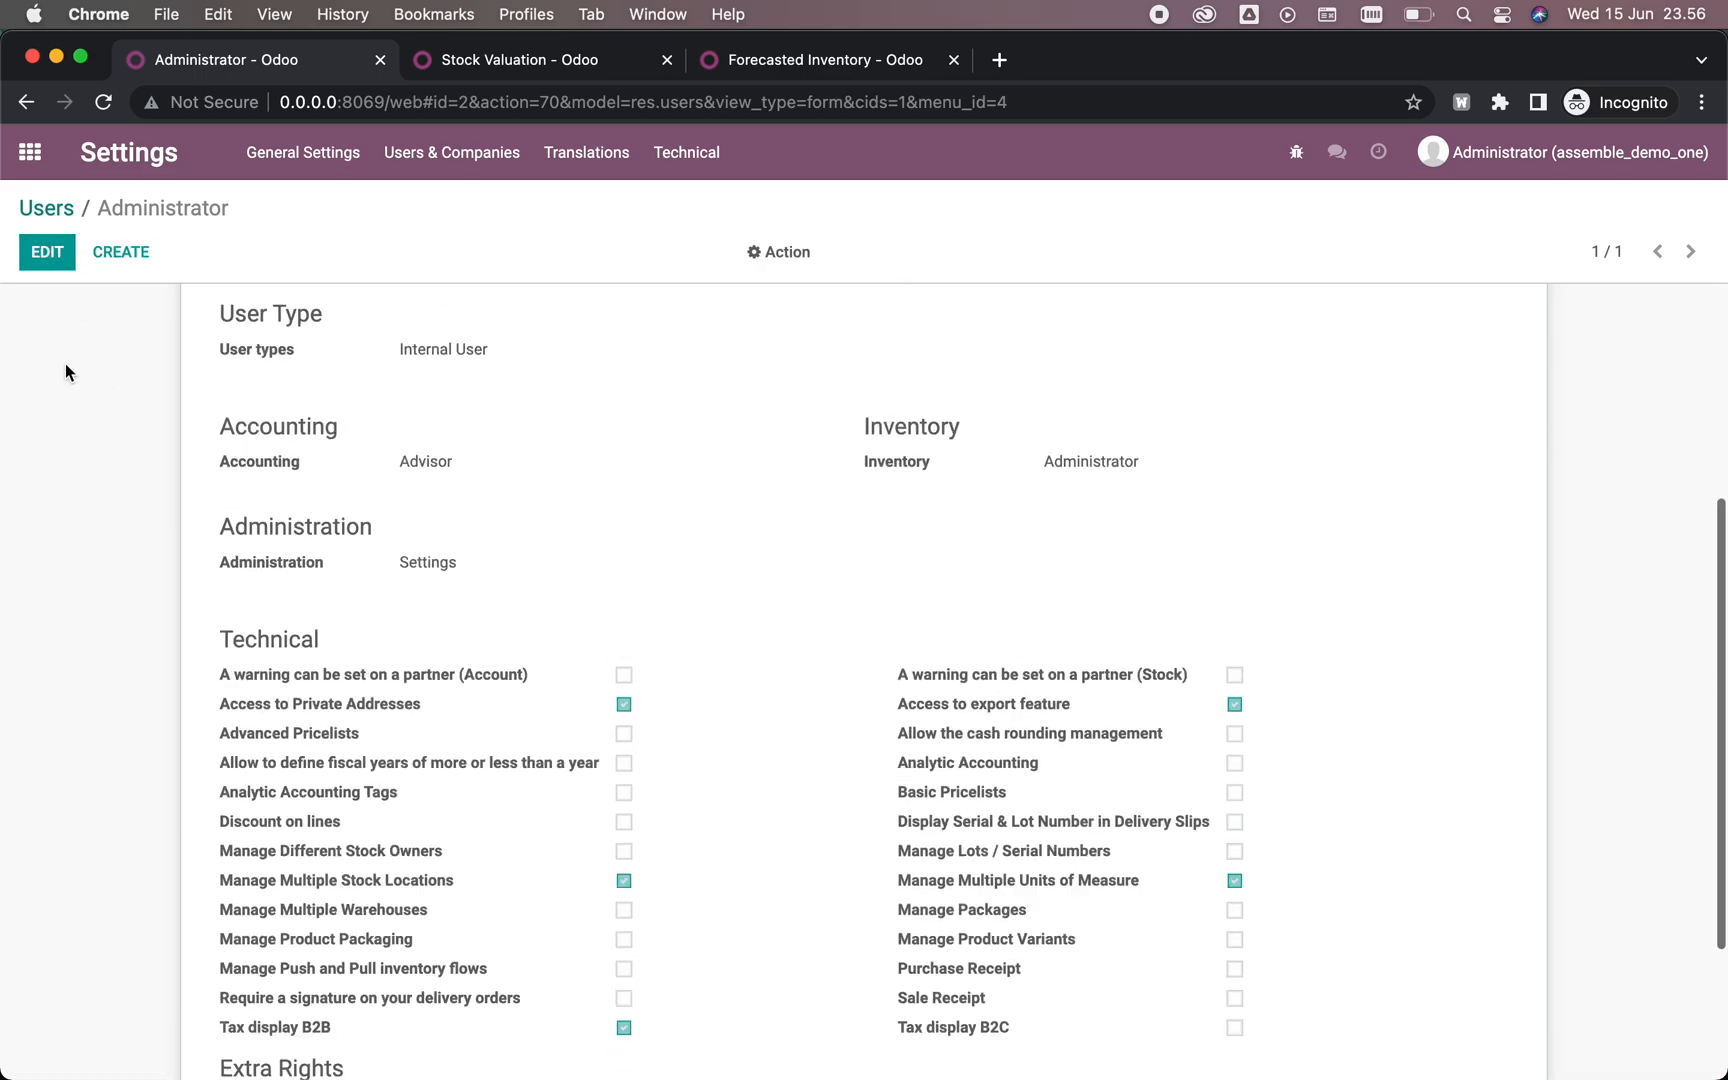
pyautogui.click(29, 151)
# Step: In Inventory, reach the empty Assemble Product list via Operations
pyautogui.click(609, 459)
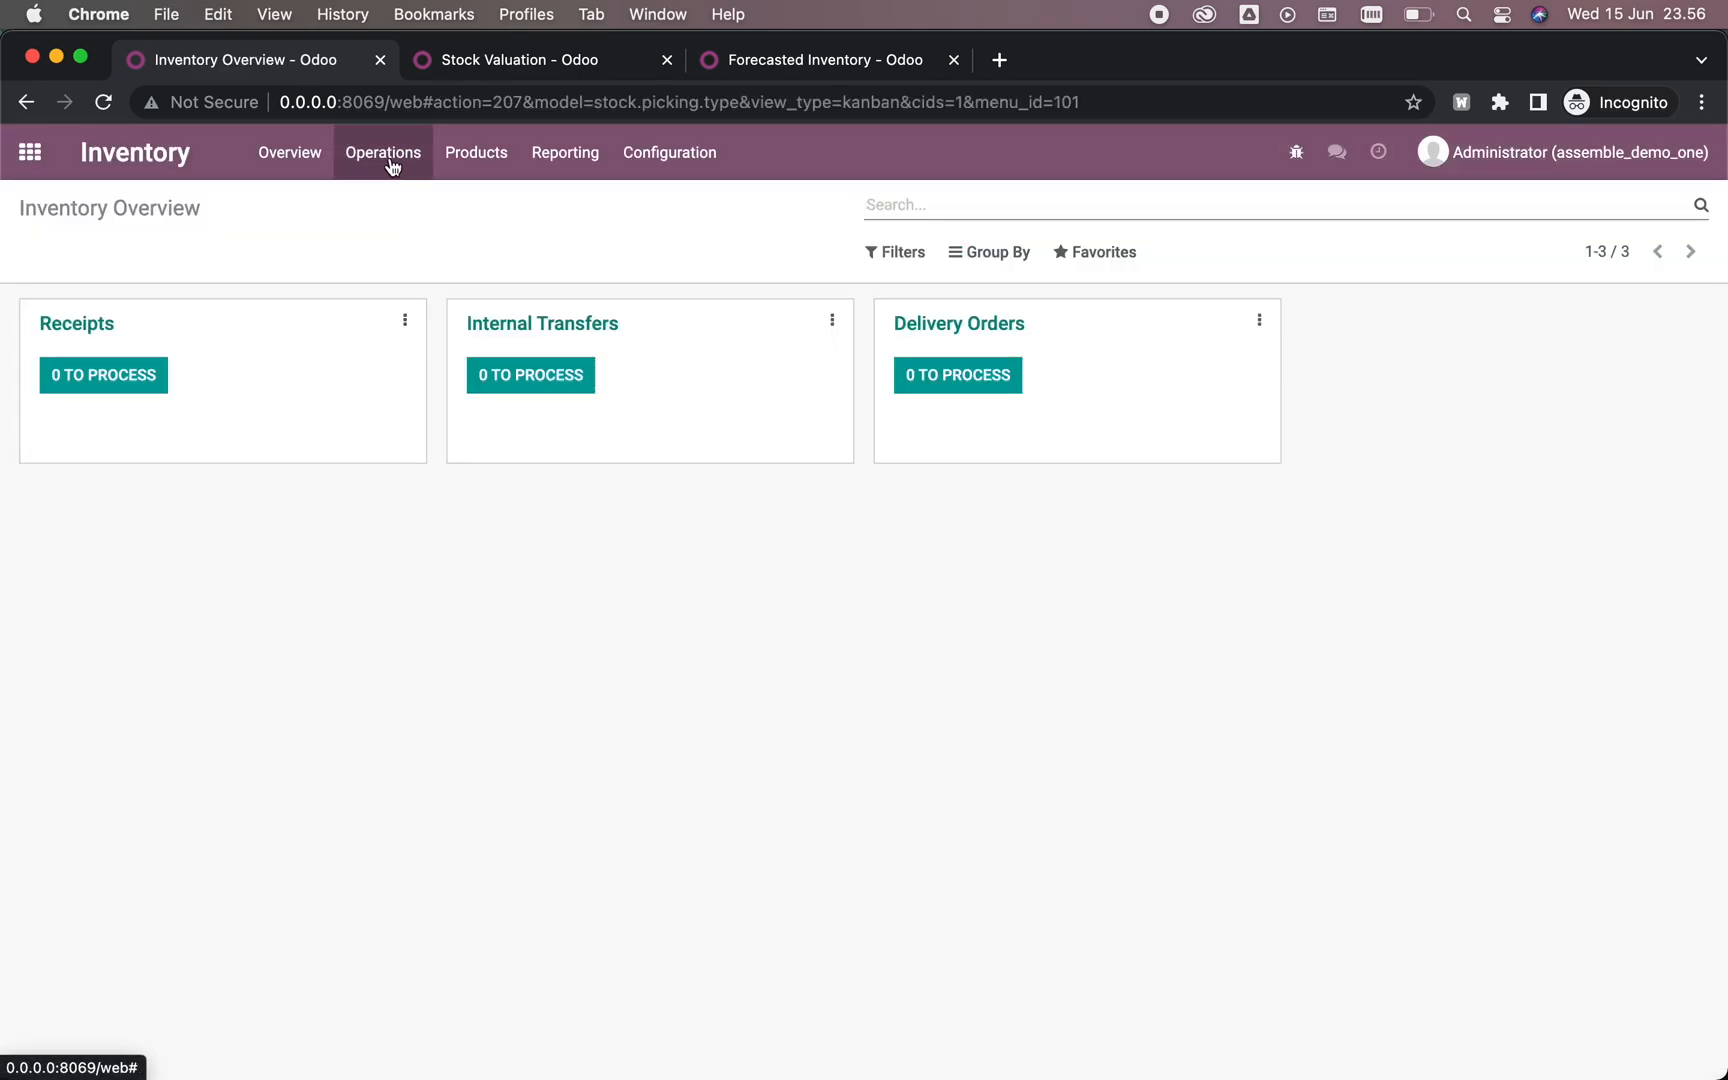
pyautogui.click(392, 160)
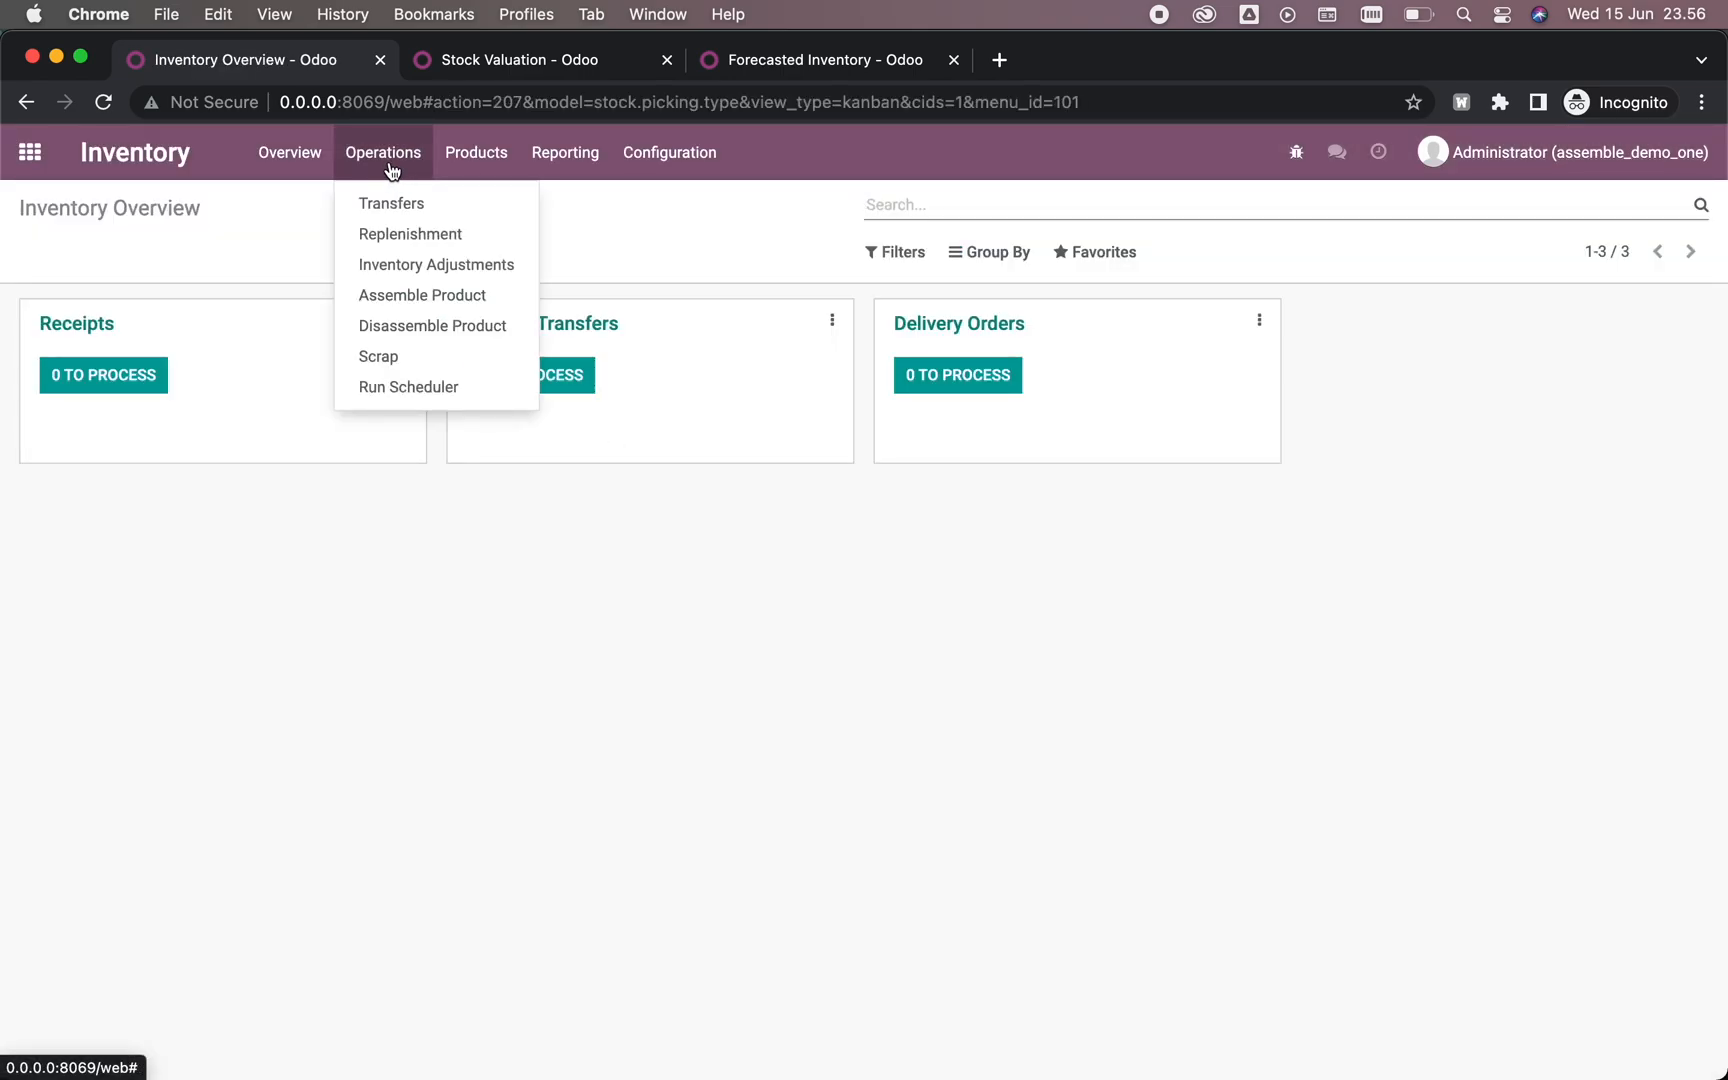
pyautogui.click(392, 164)
pyautogui.click(104, 103)
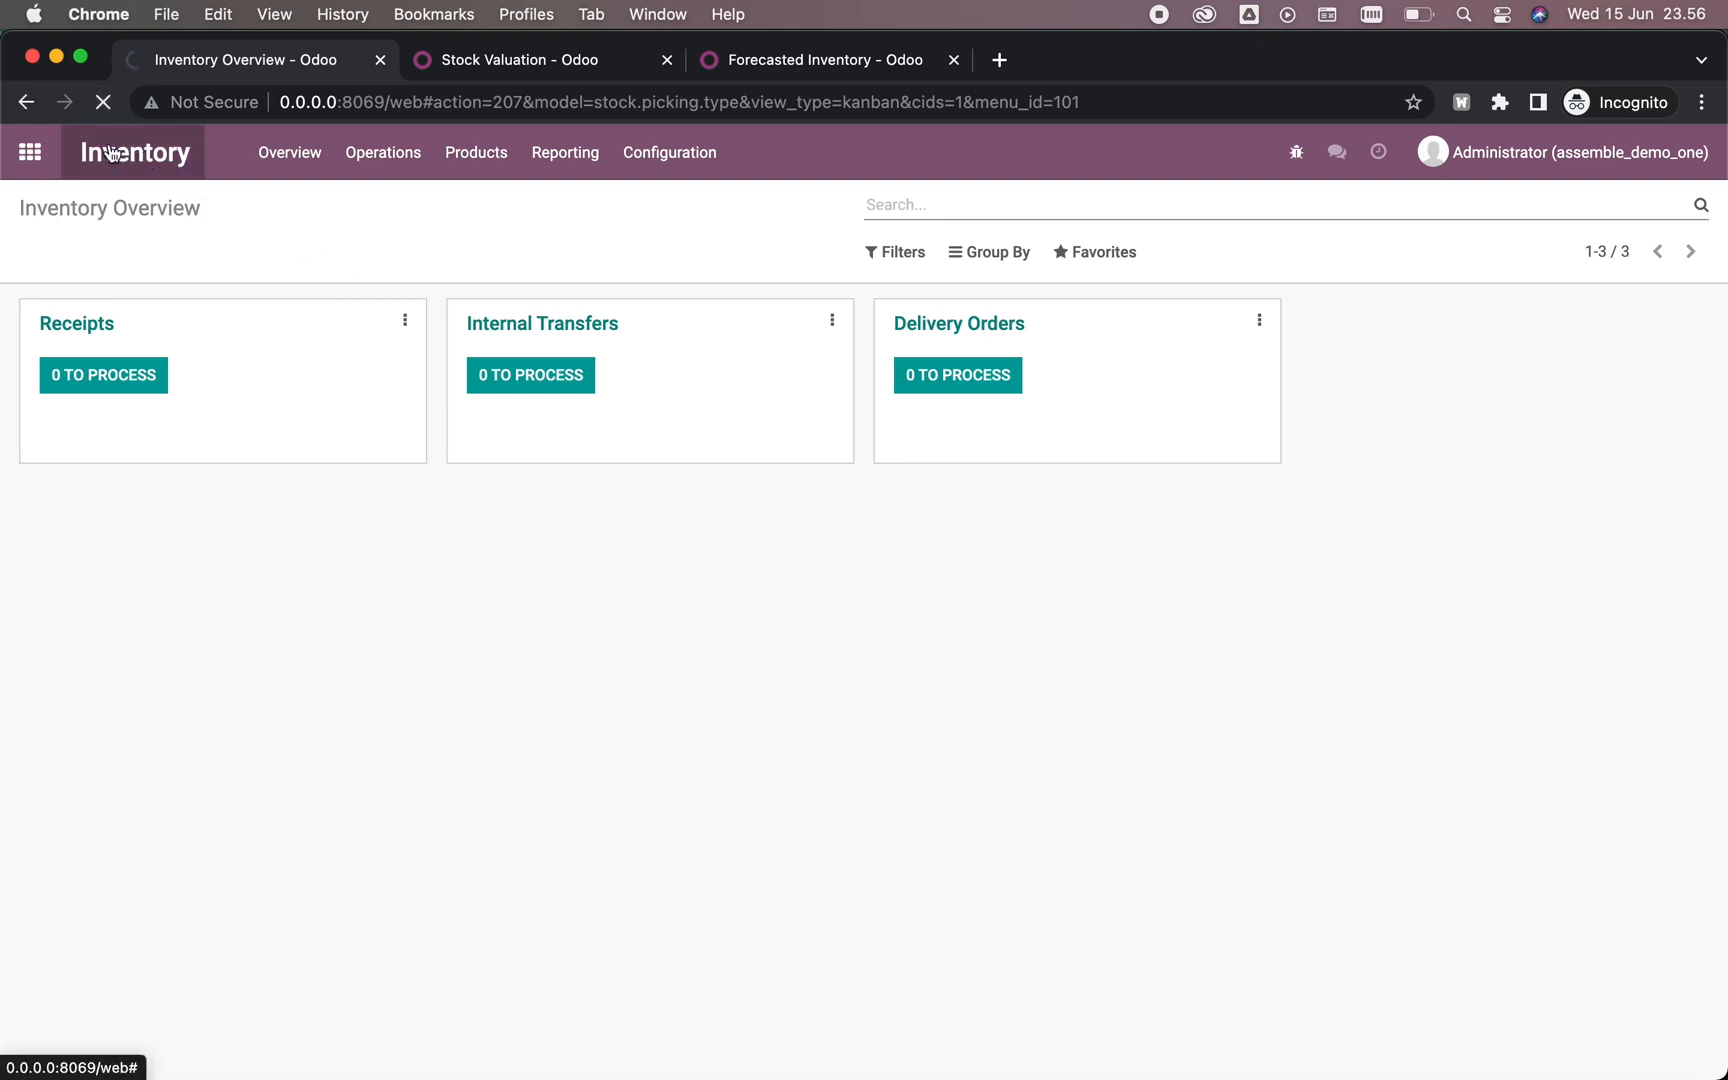
pyautogui.click(384, 153)
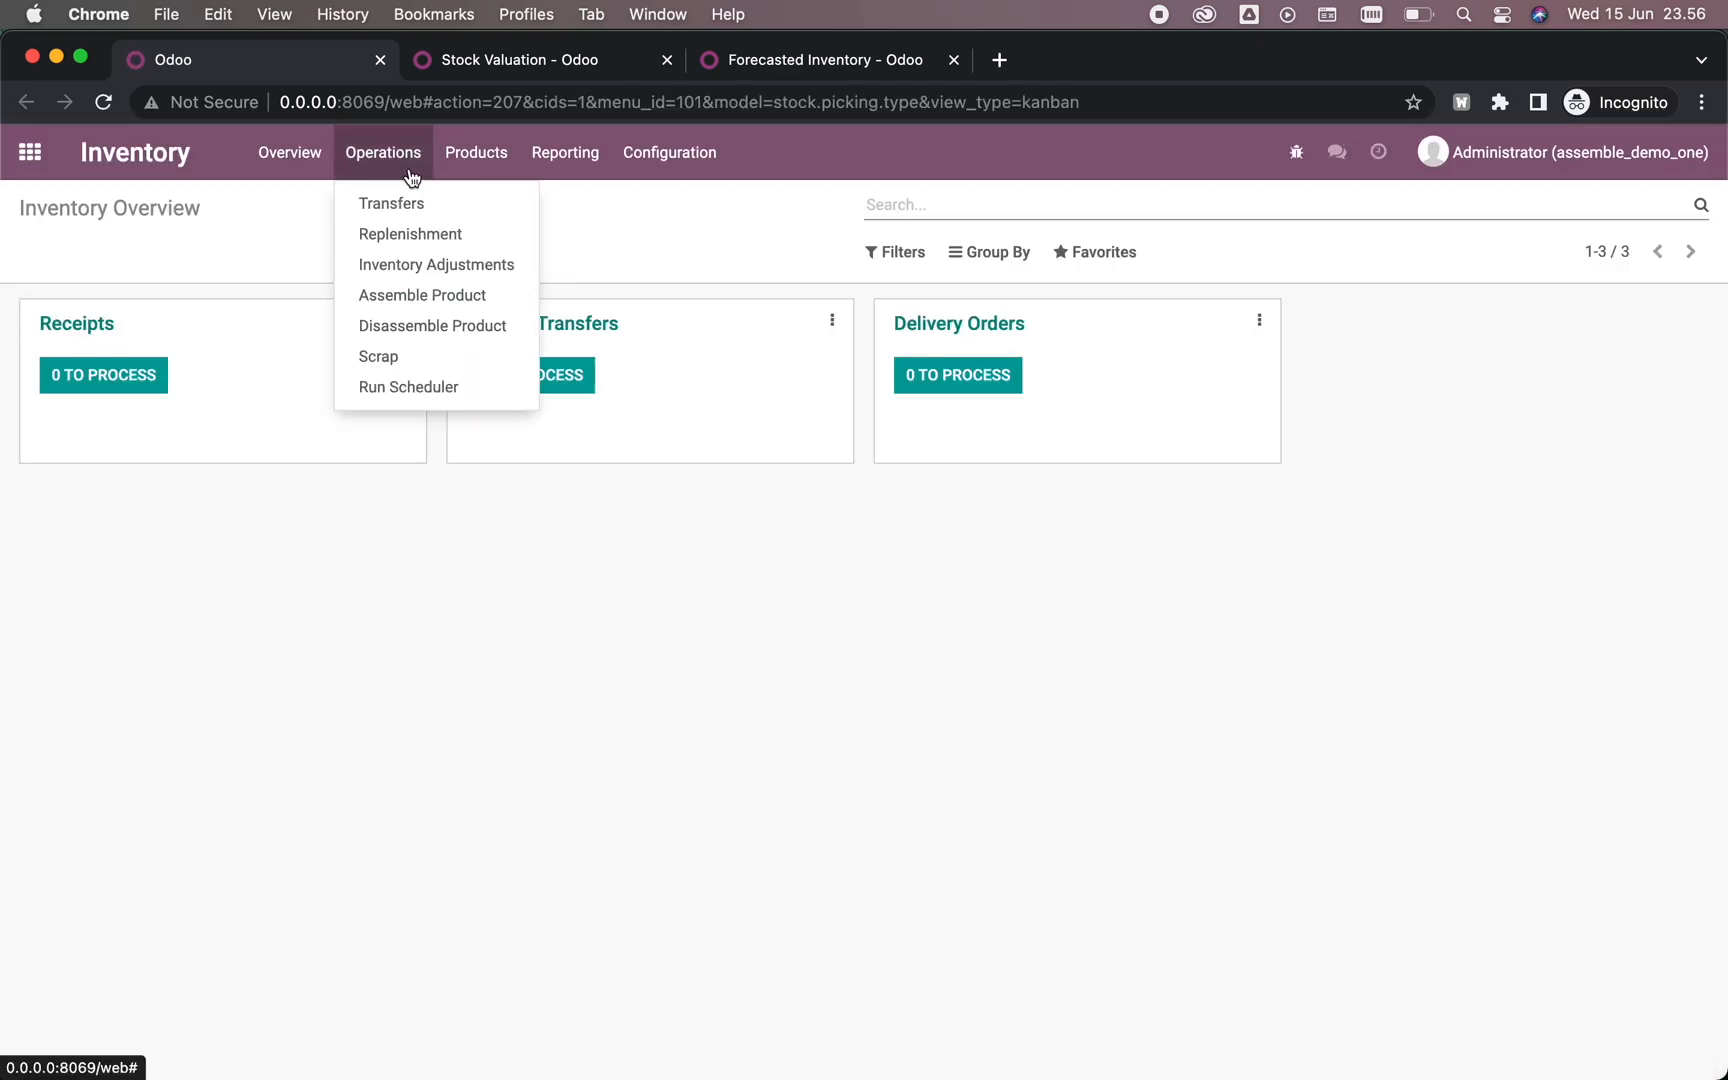
pyautogui.click(459, 300)
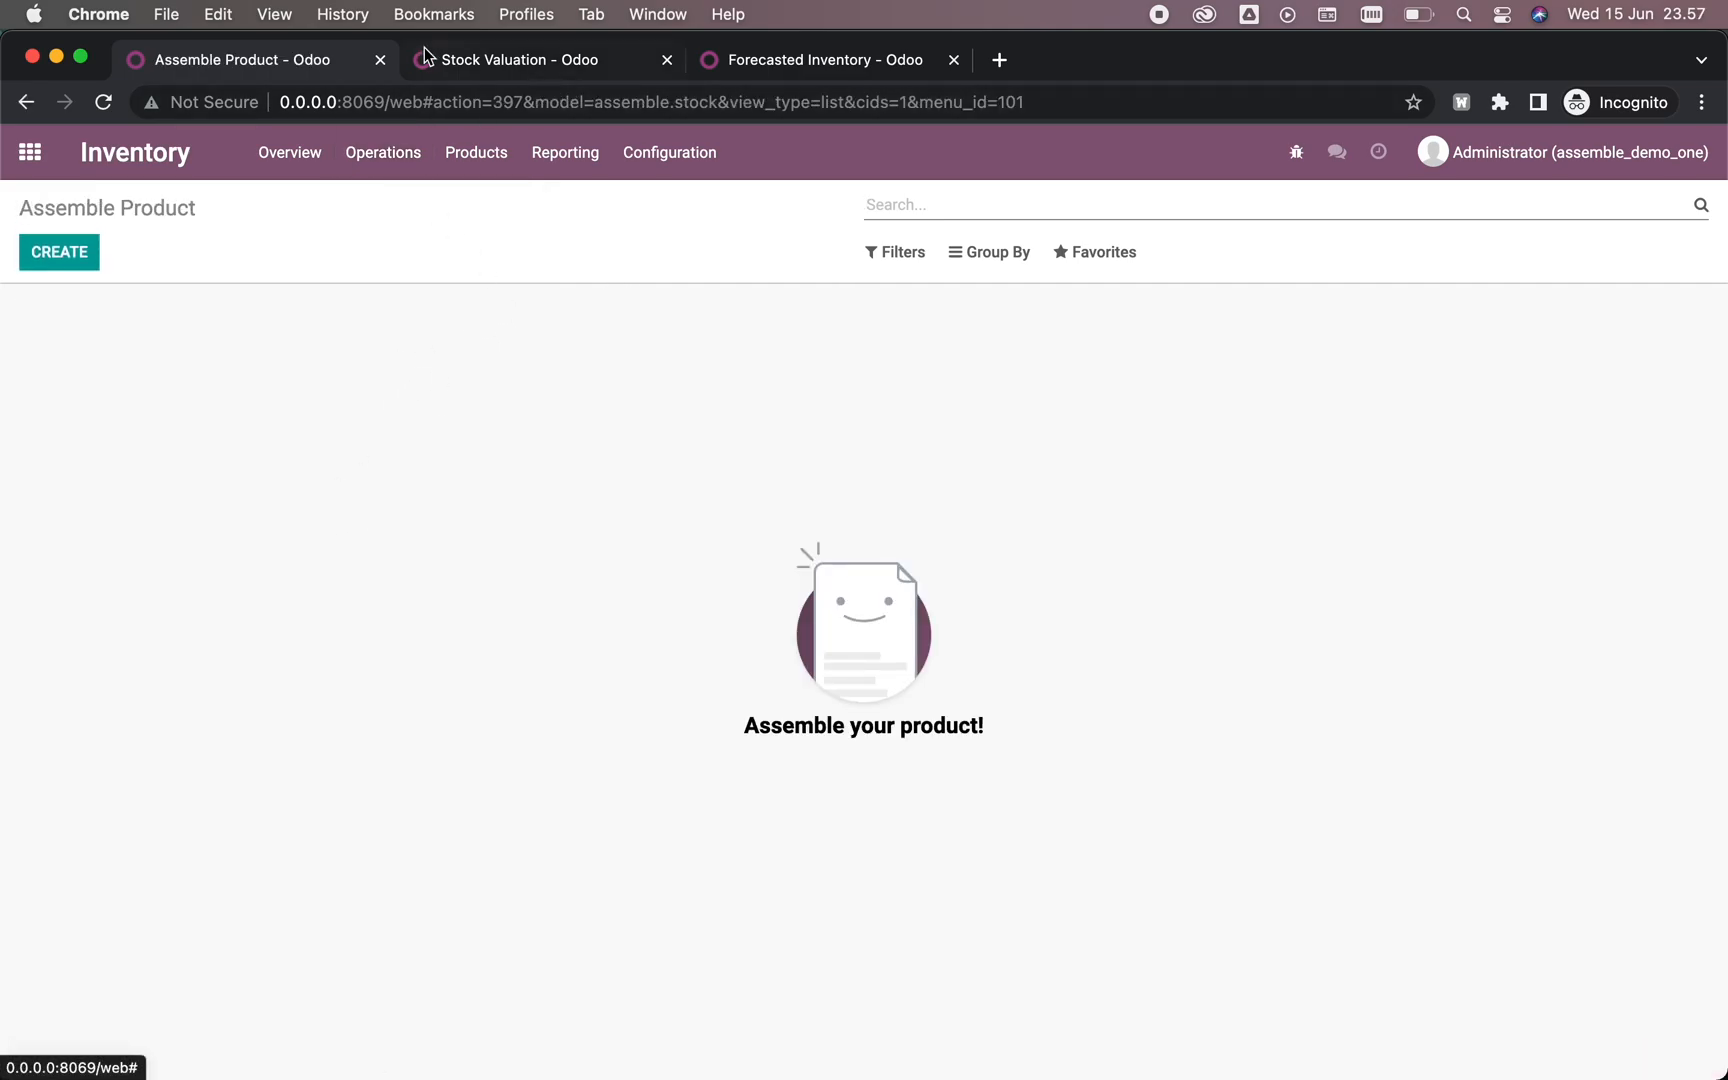
# Step: Duplicate the Assemble Product browser tab and head to the Products menu
pyautogui.rightClick(337, 59)
pyautogui.click(422, 209)
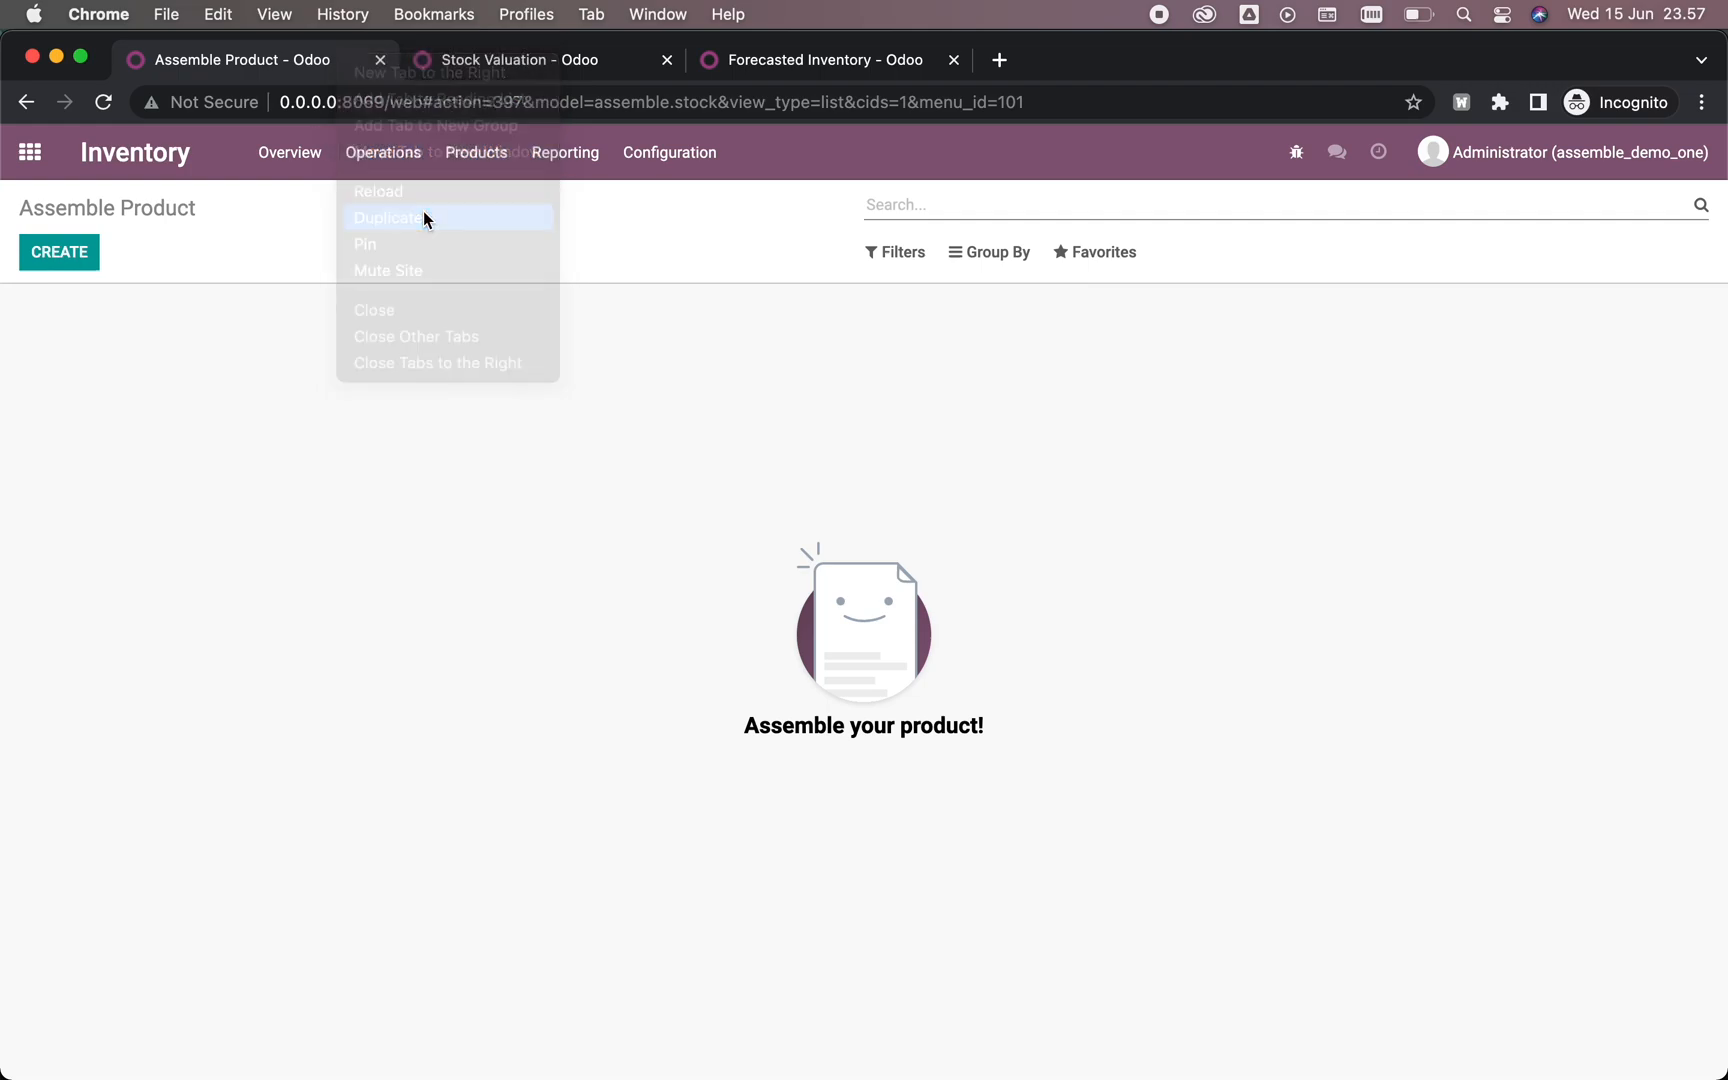
pyautogui.click(475, 152)
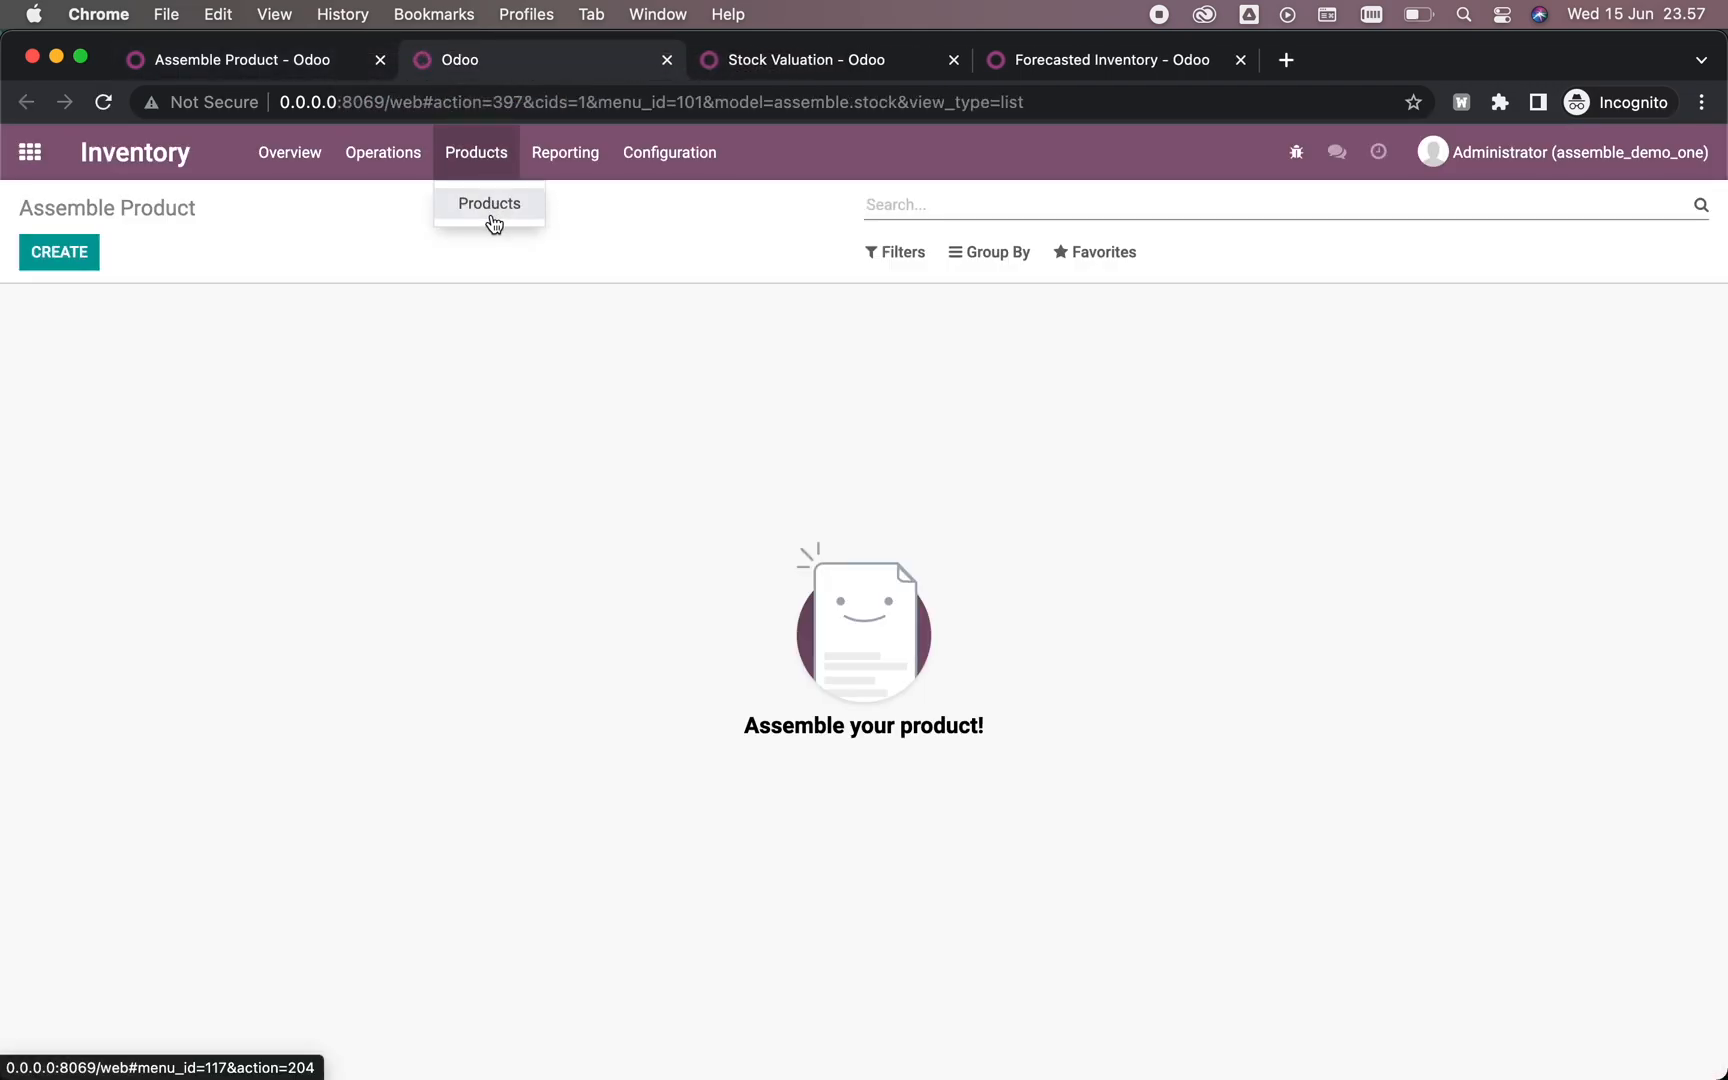
# Step: Browse the Chocolate, Snack Bar and Bucket of Snack product records
pyautogui.click(489, 205)
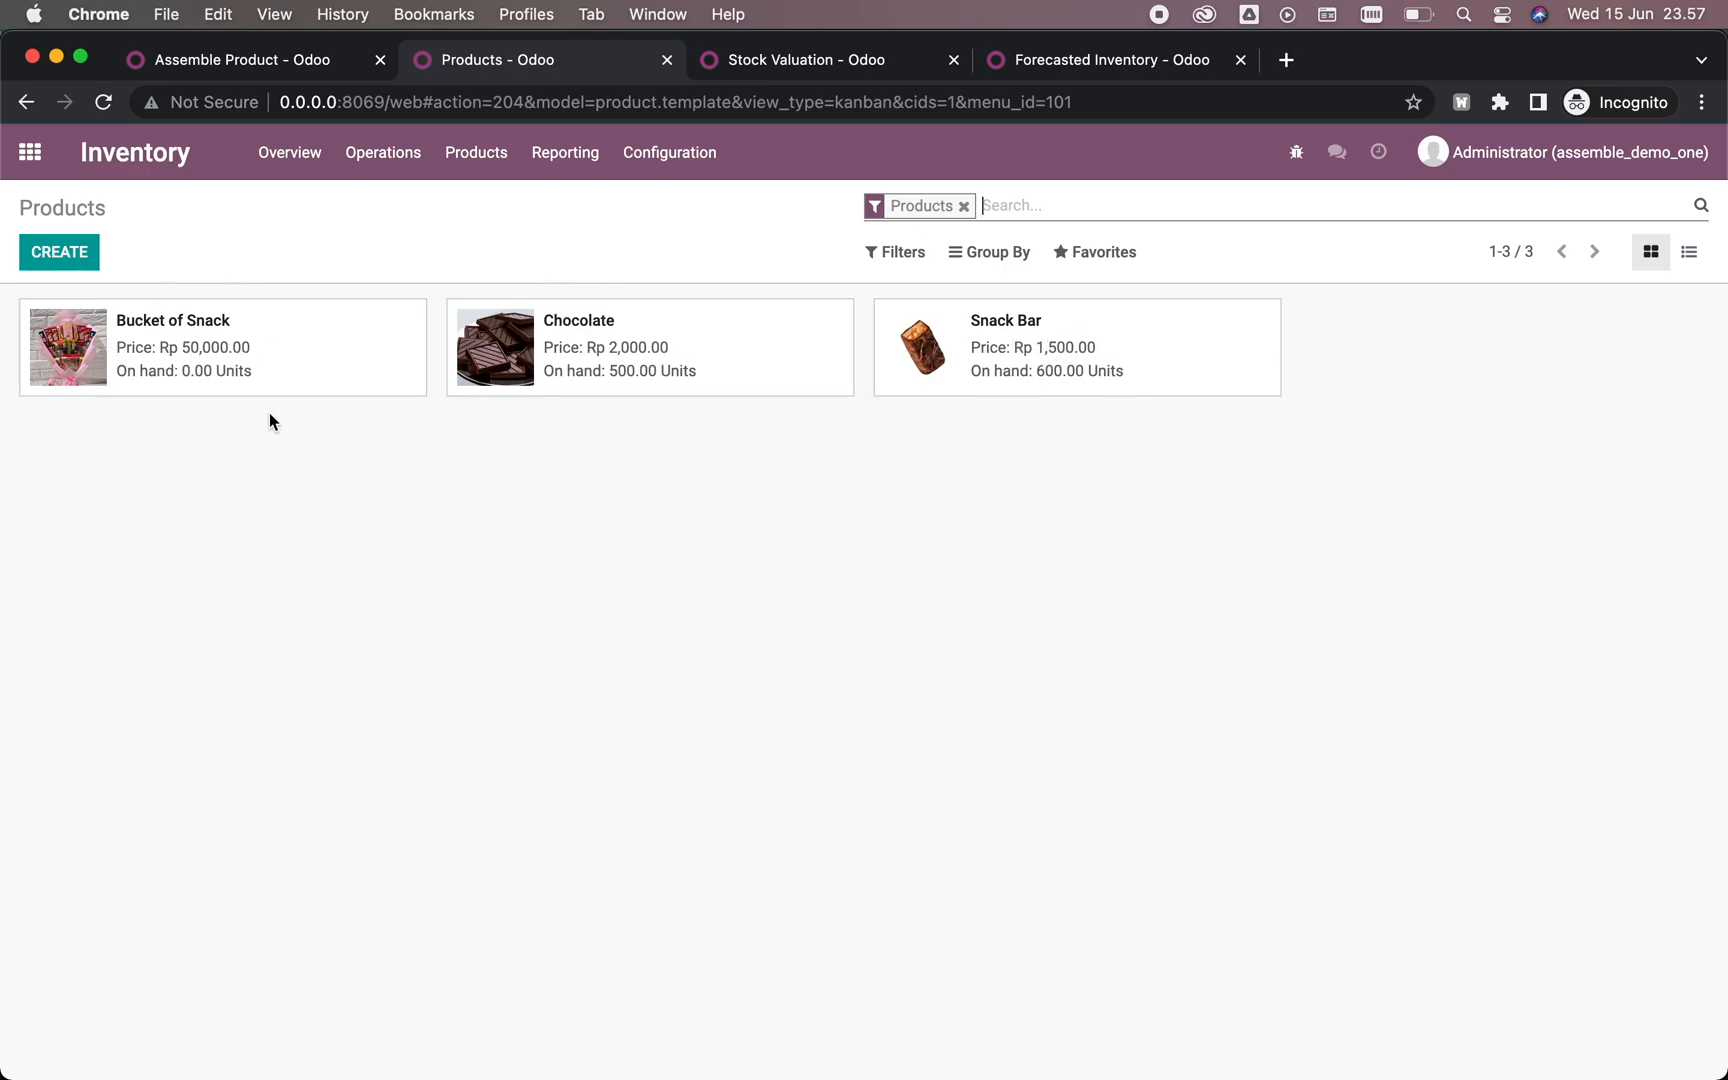
pyautogui.click(628, 354)
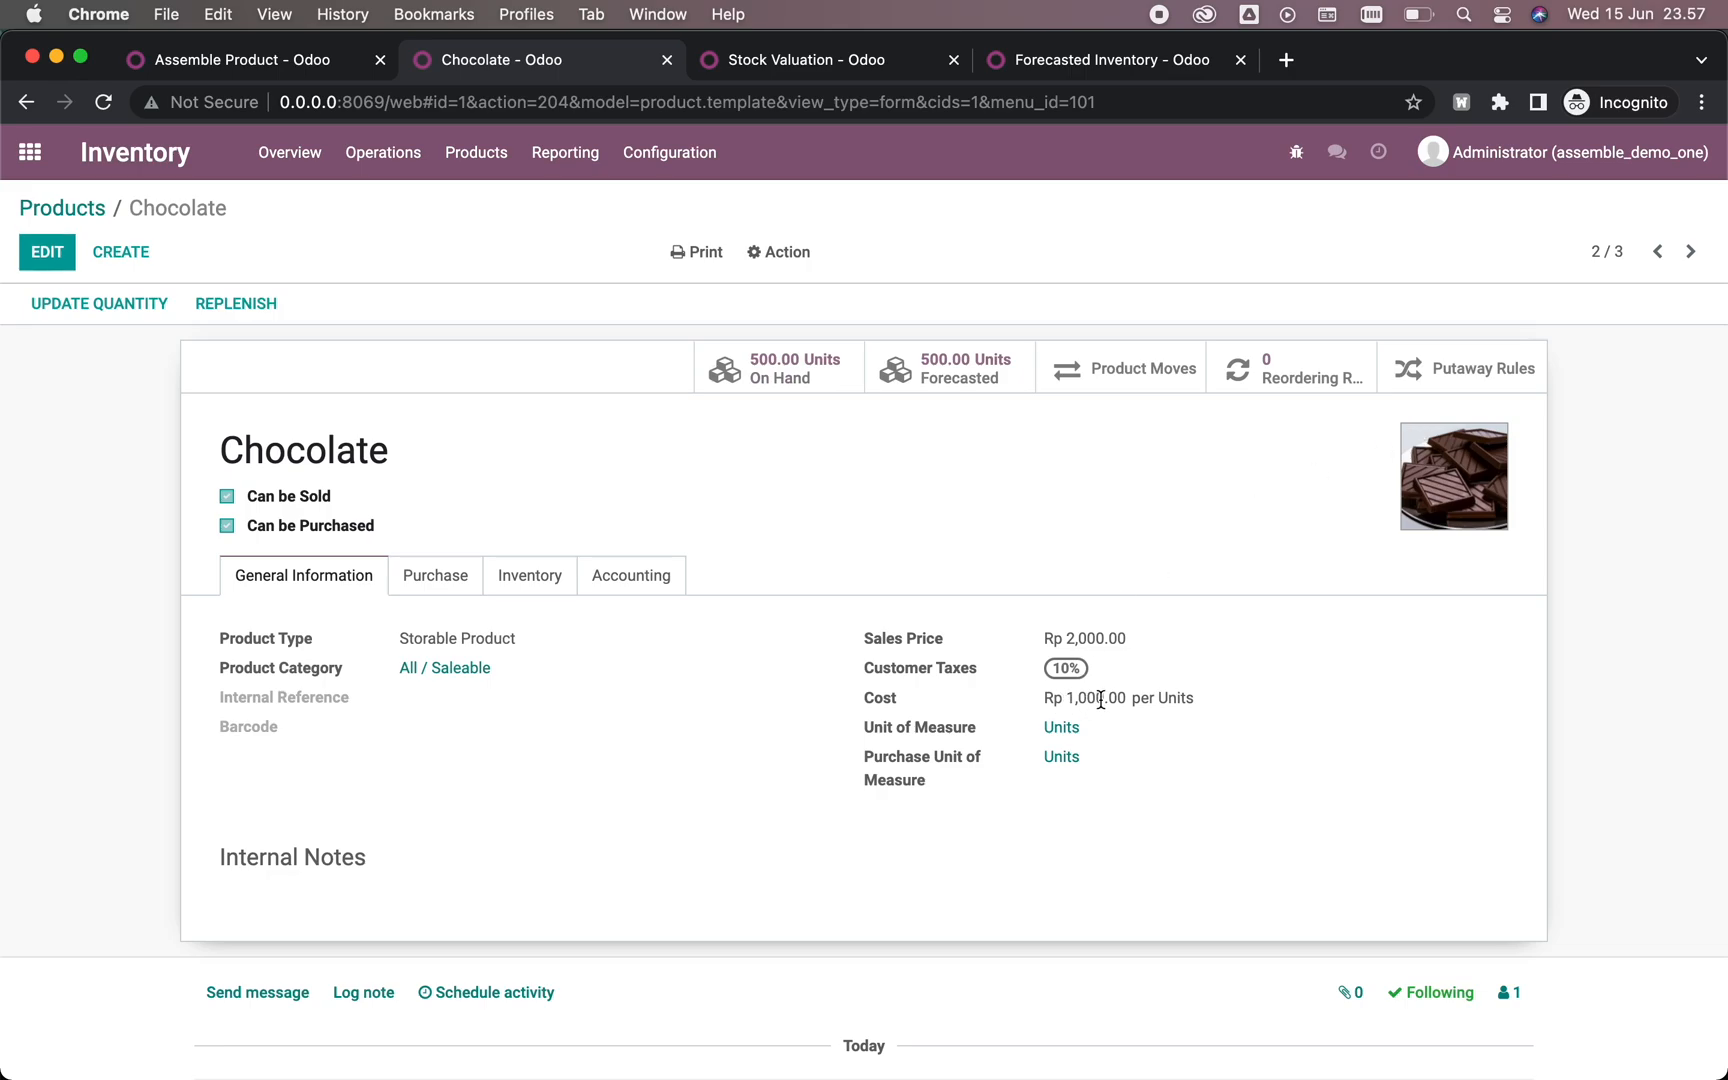
pyautogui.click(1692, 251)
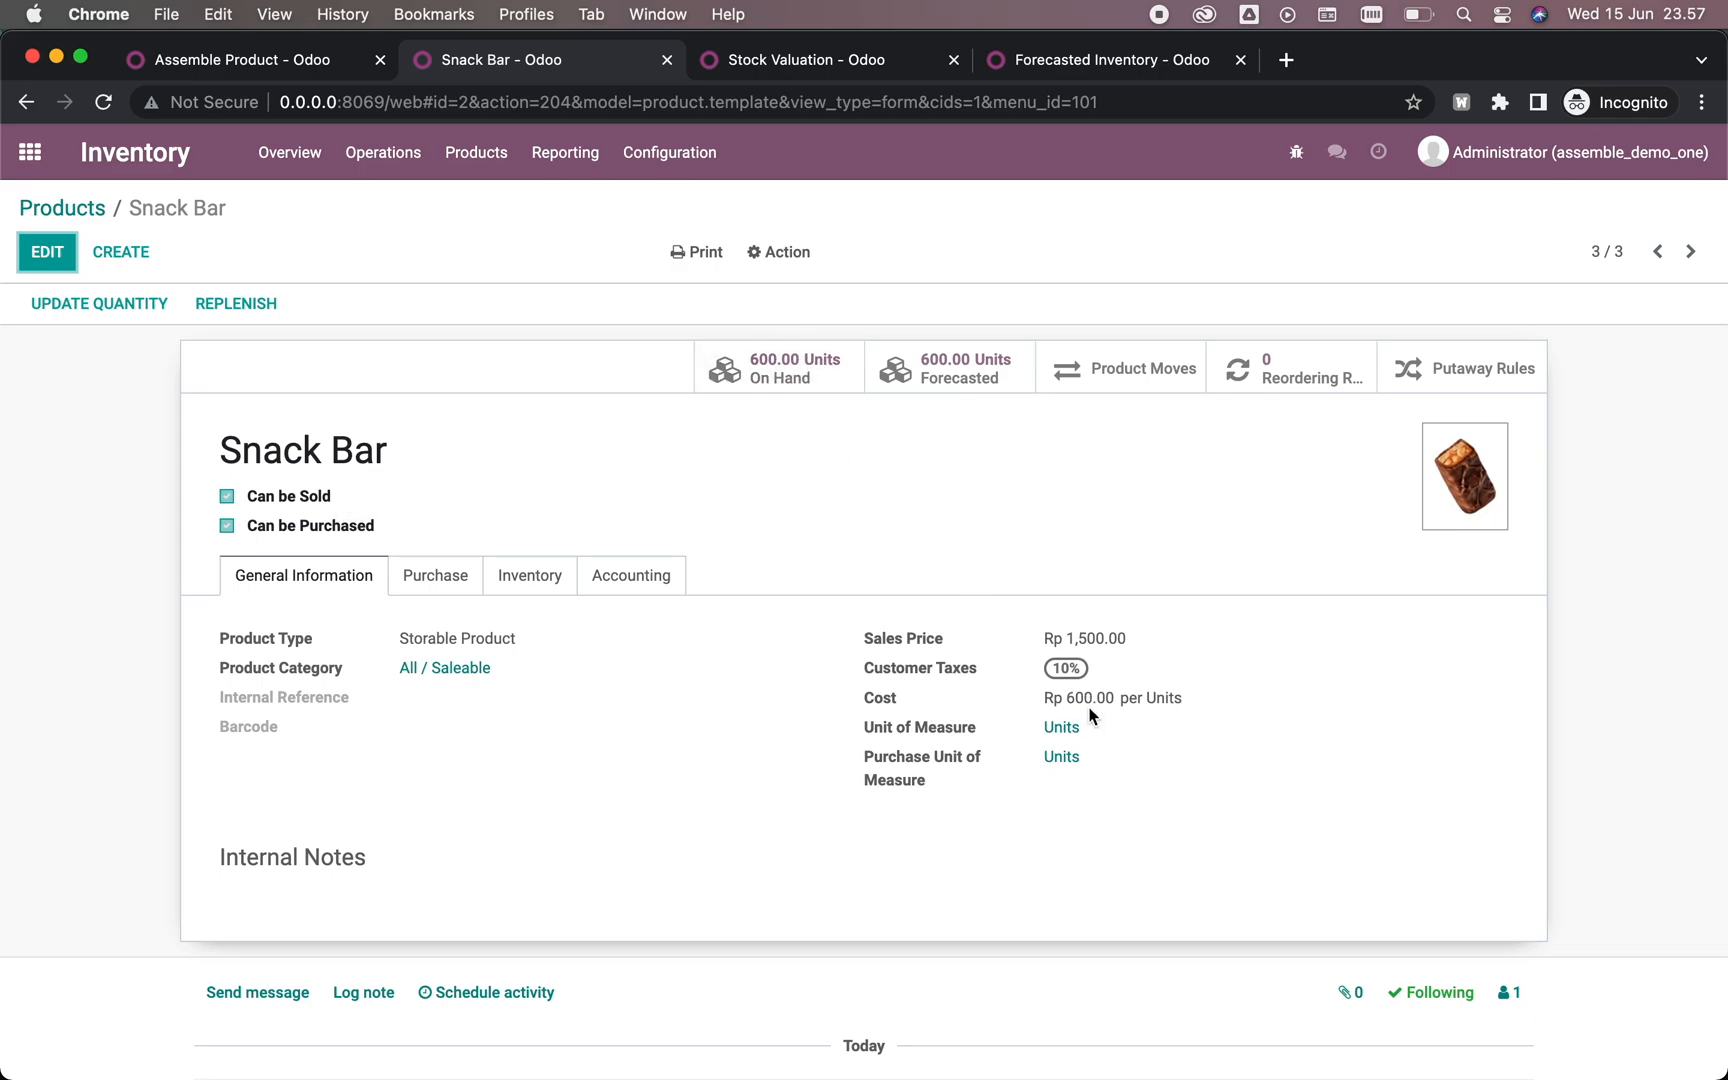
pyautogui.click(79, 209)
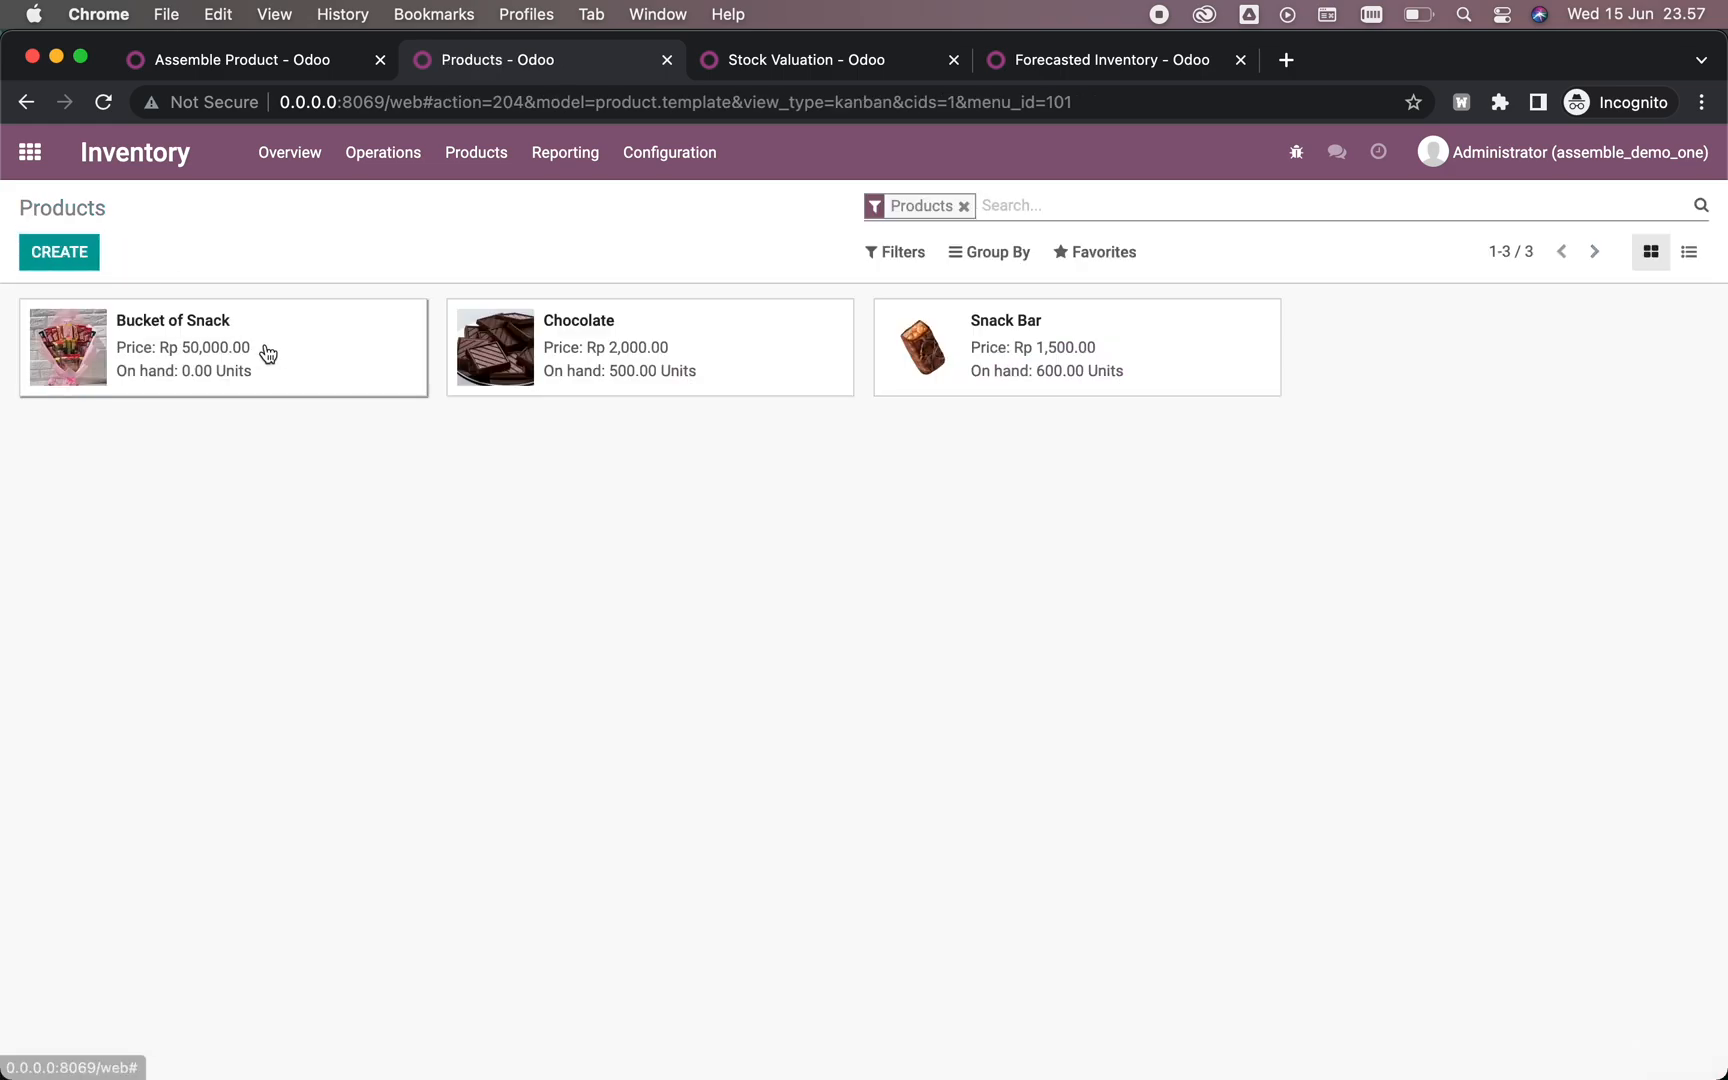
pyautogui.click(266, 354)
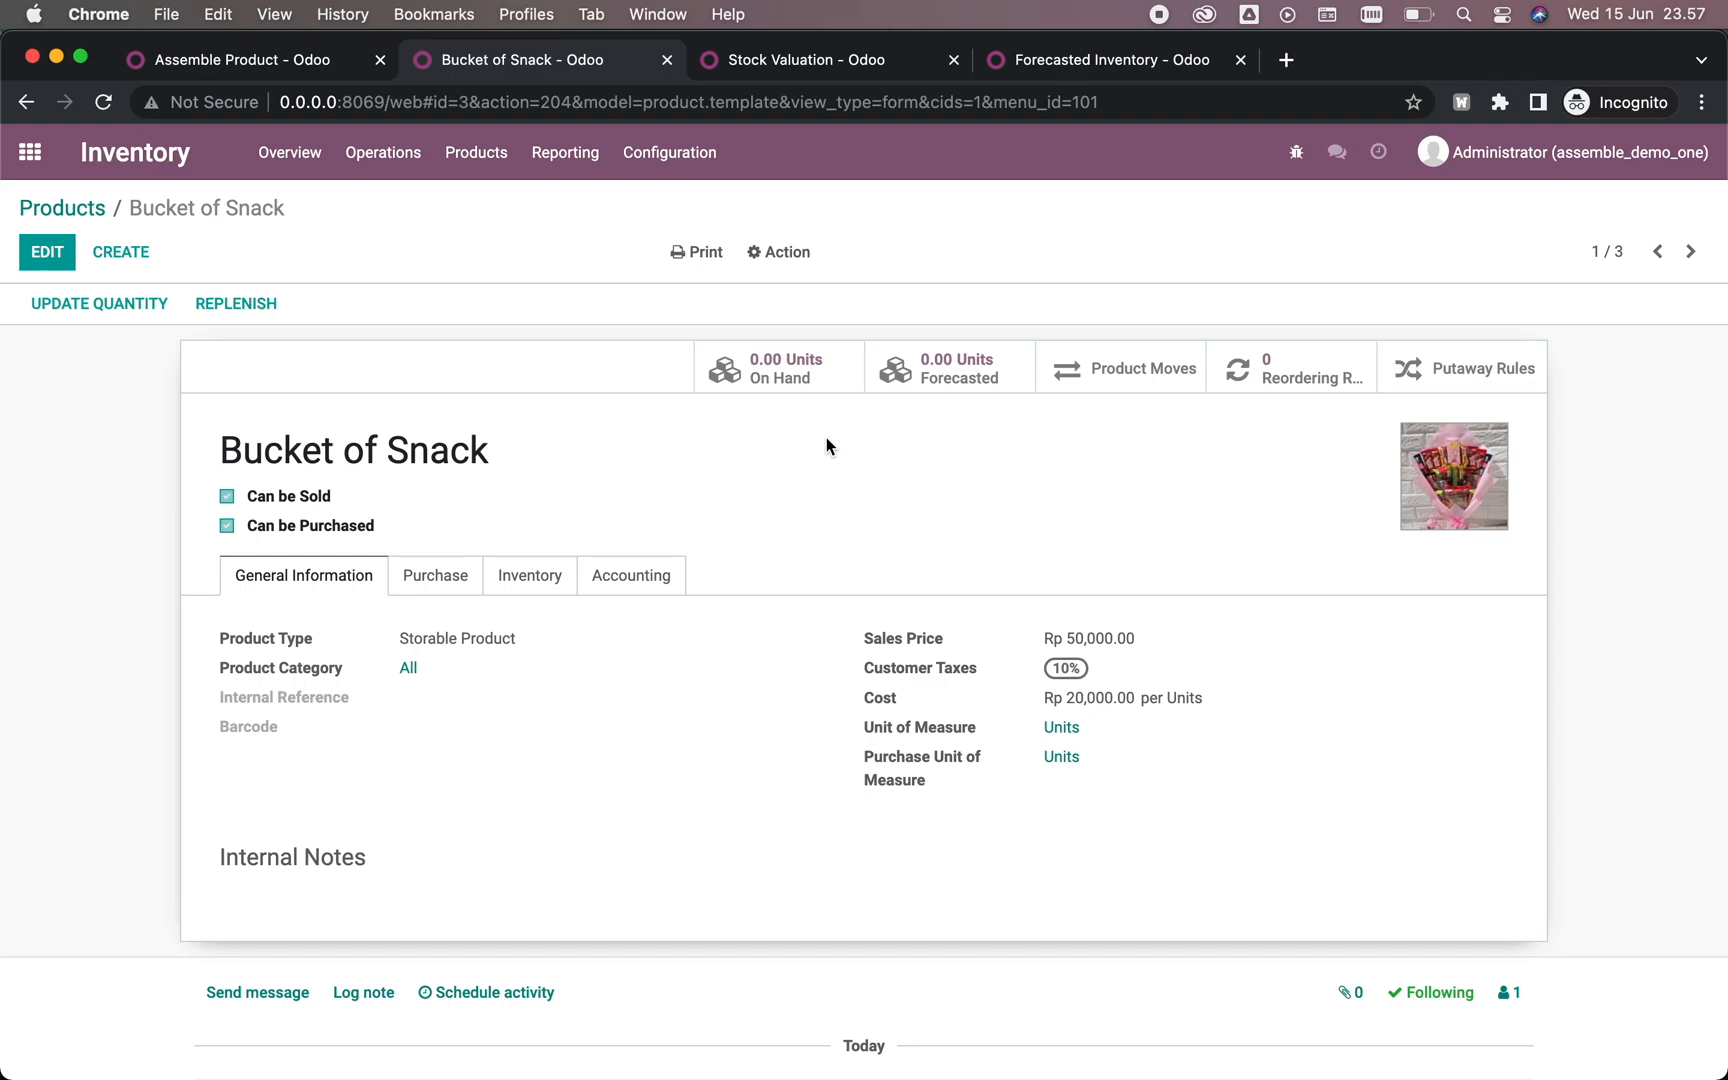
# Step: Check Chocolate's Saleable category uses FIFO costing with automated valuation, then return to Chocolate
pyautogui.click(294, 62)
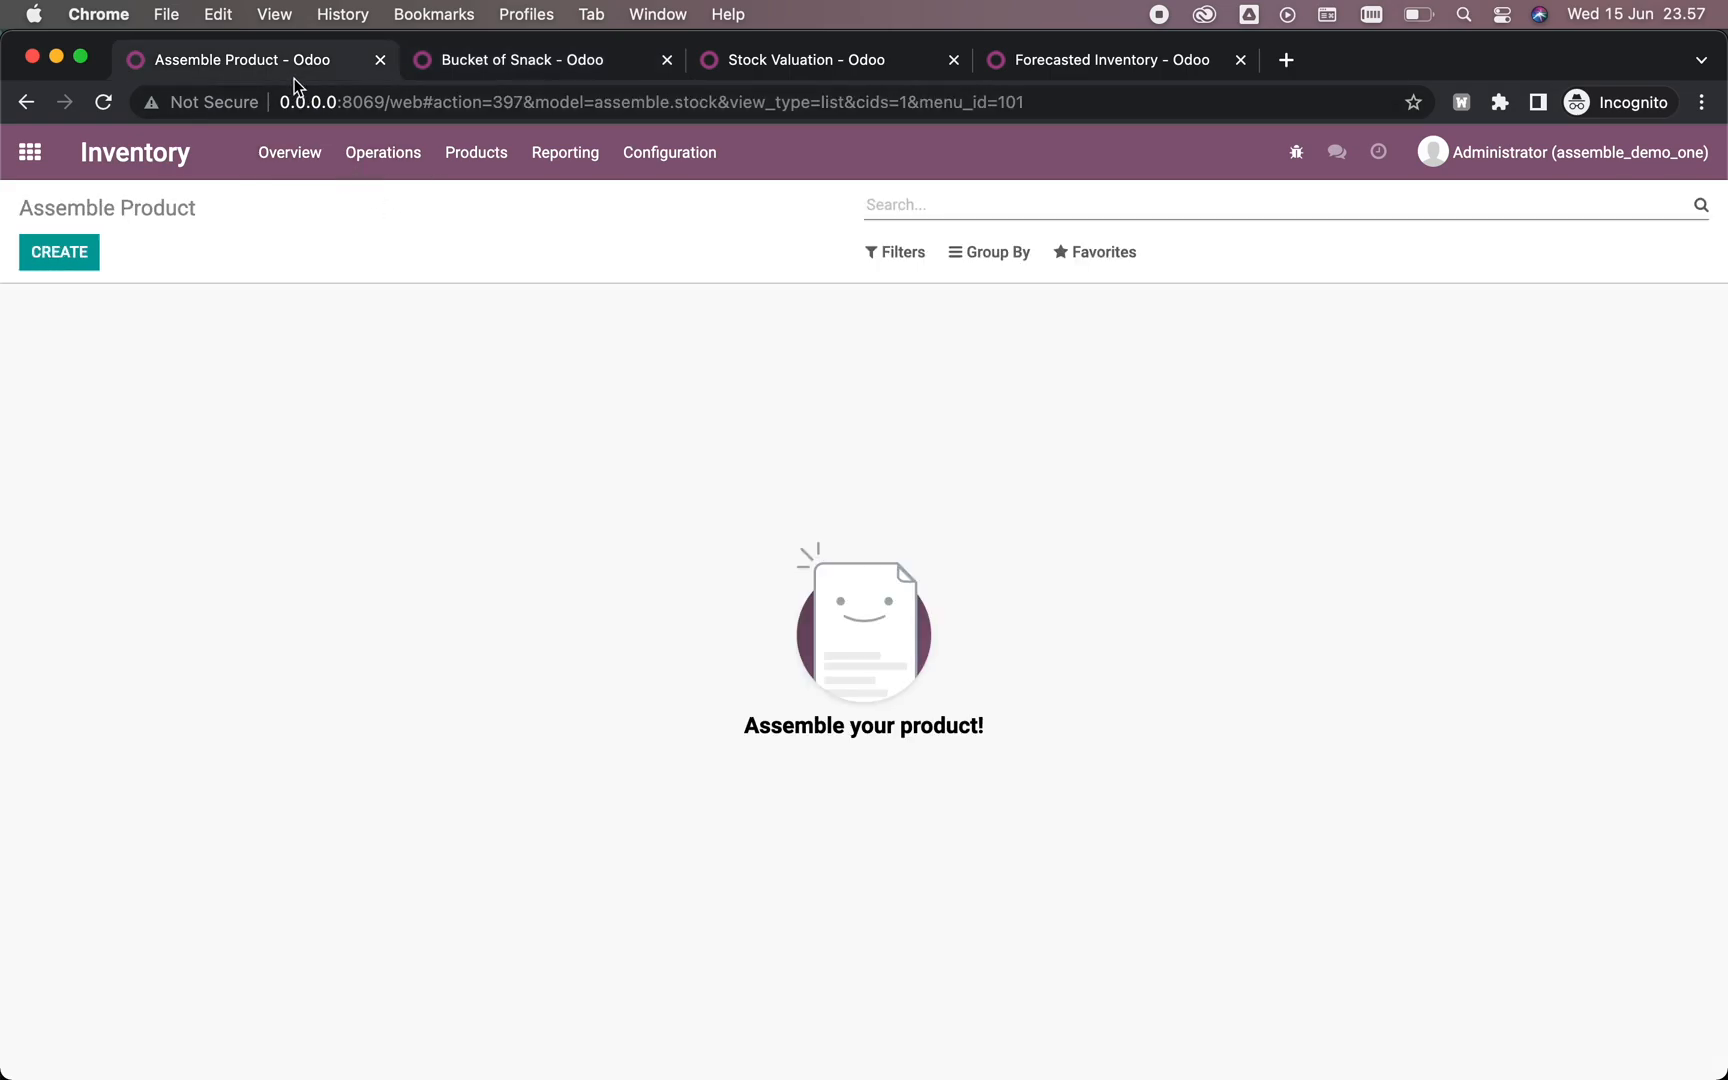
pyautogui.click(500, 62)
pyautogui.click(63, 208)
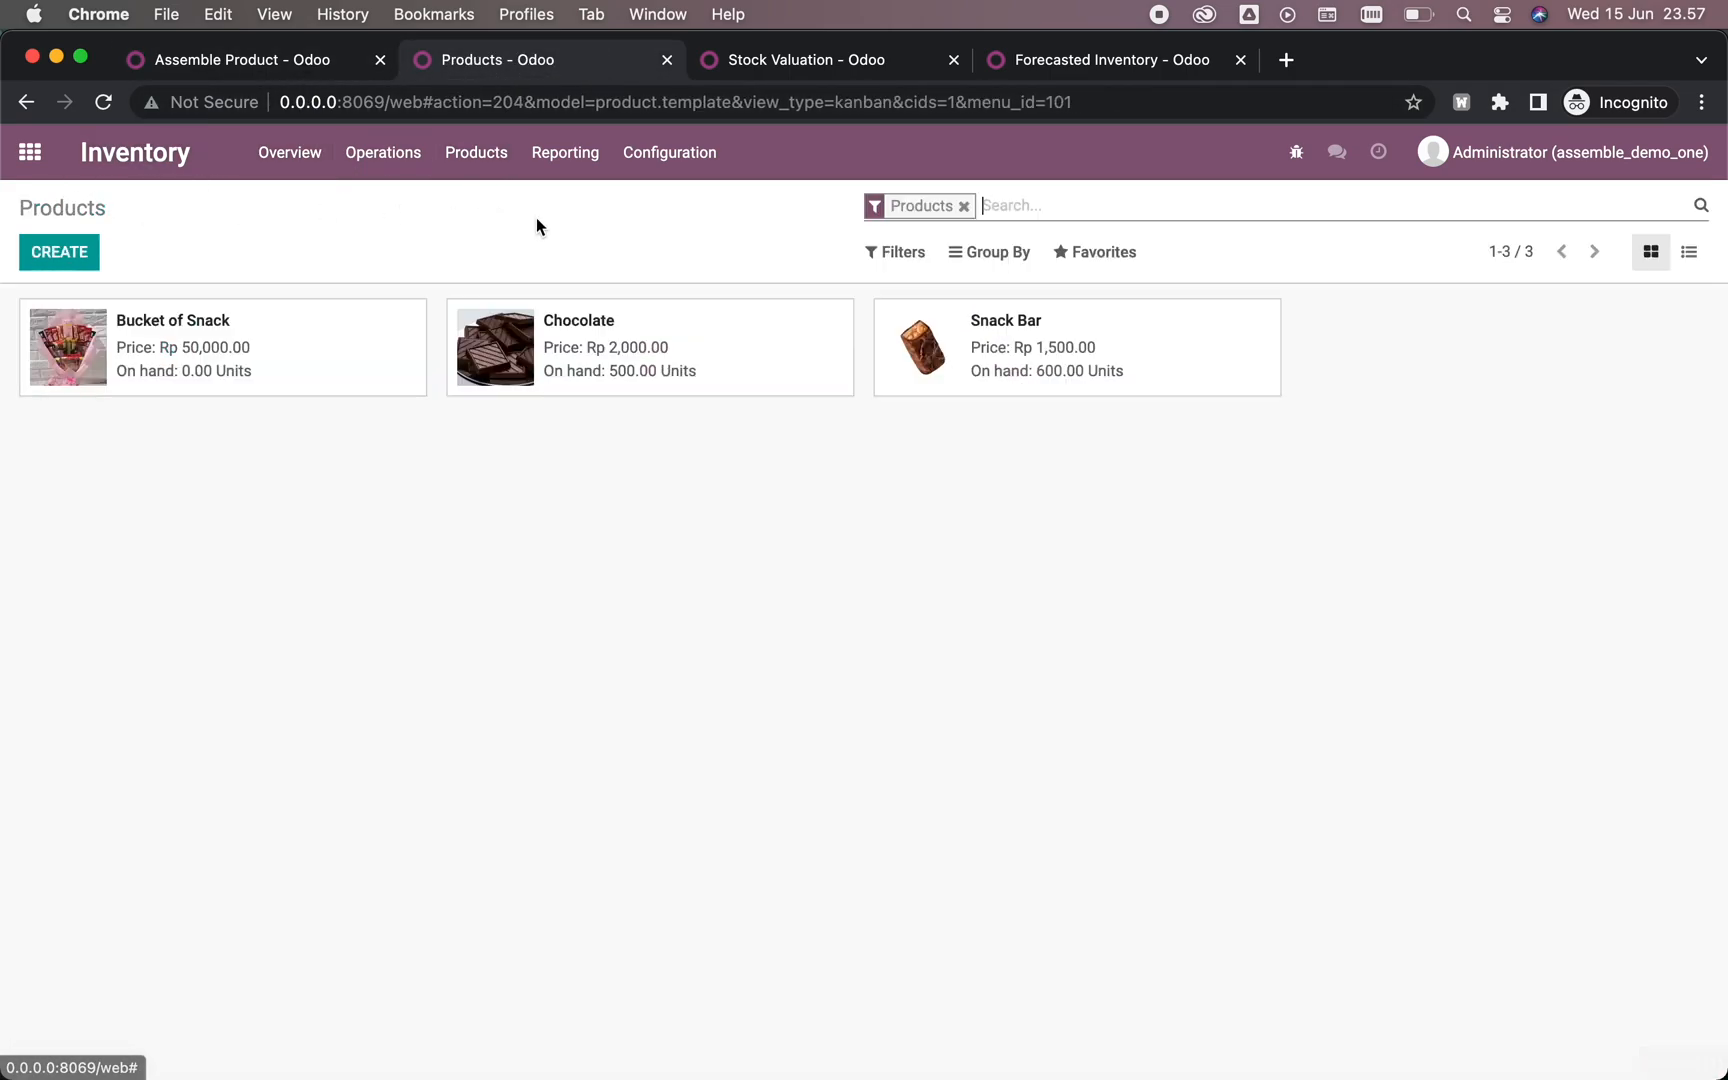
pyautogui.click(547, 378)
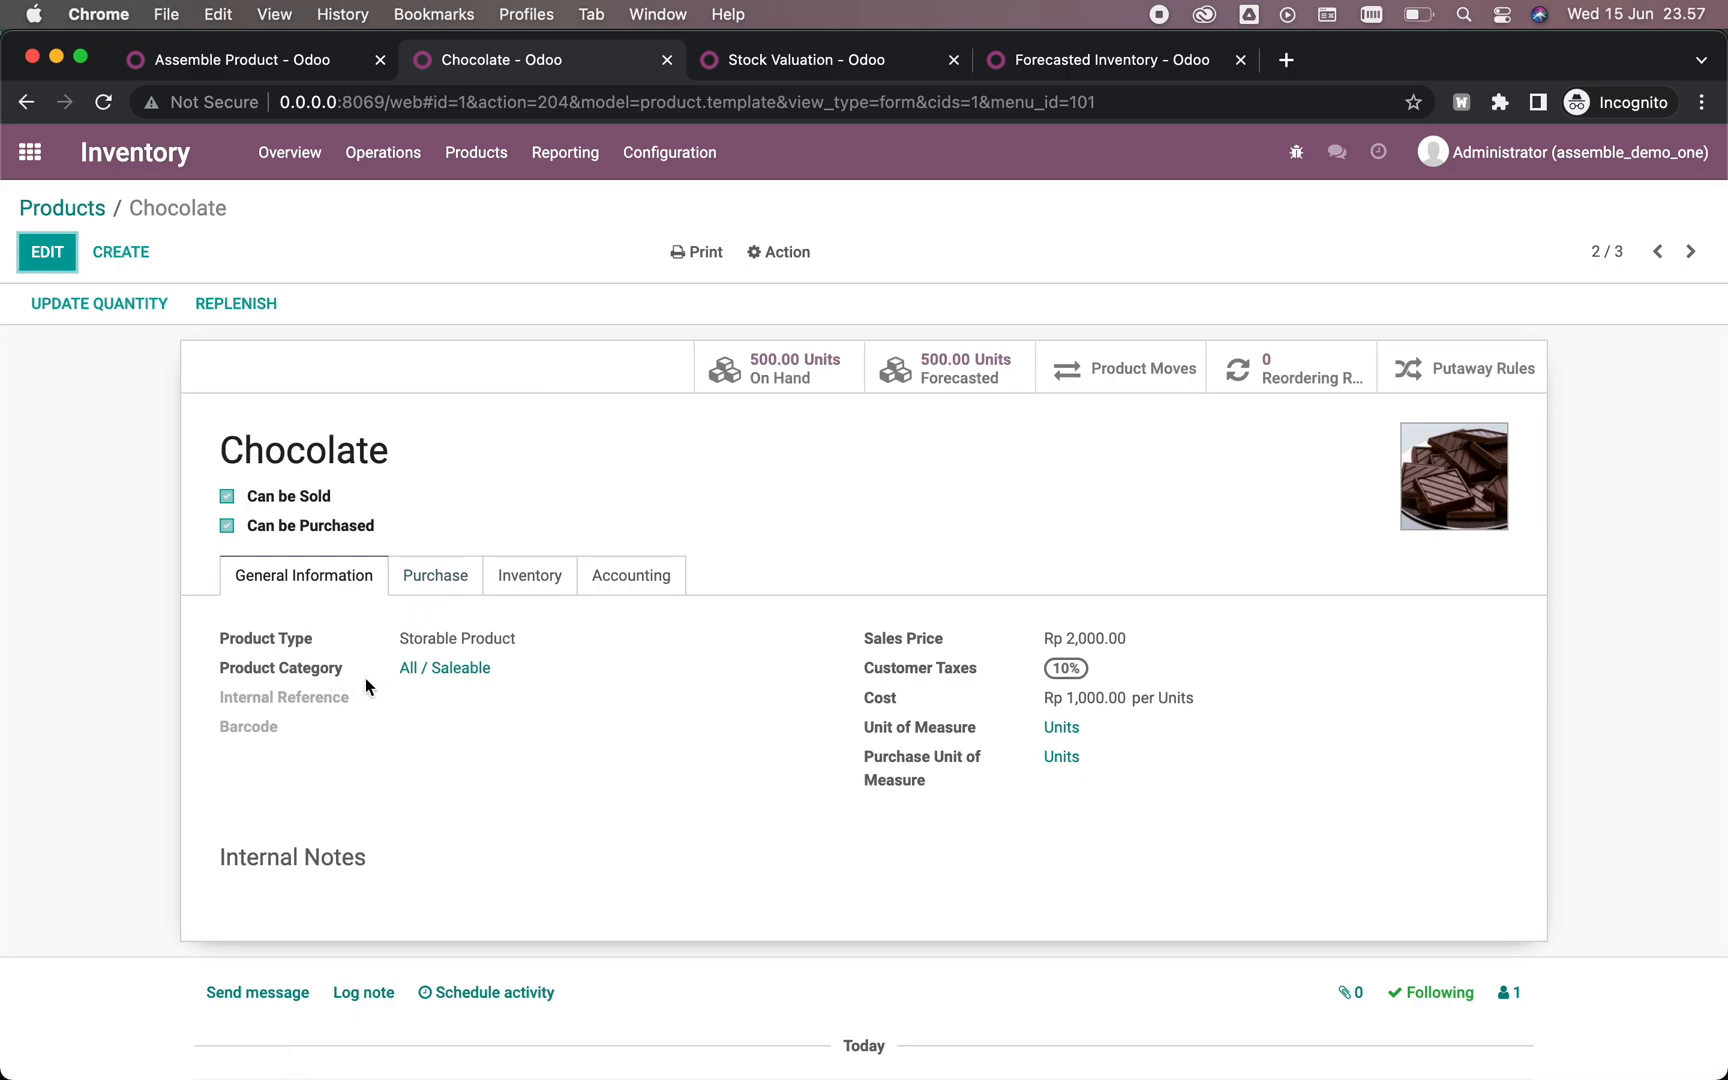
pyautogui.click(406, 667)
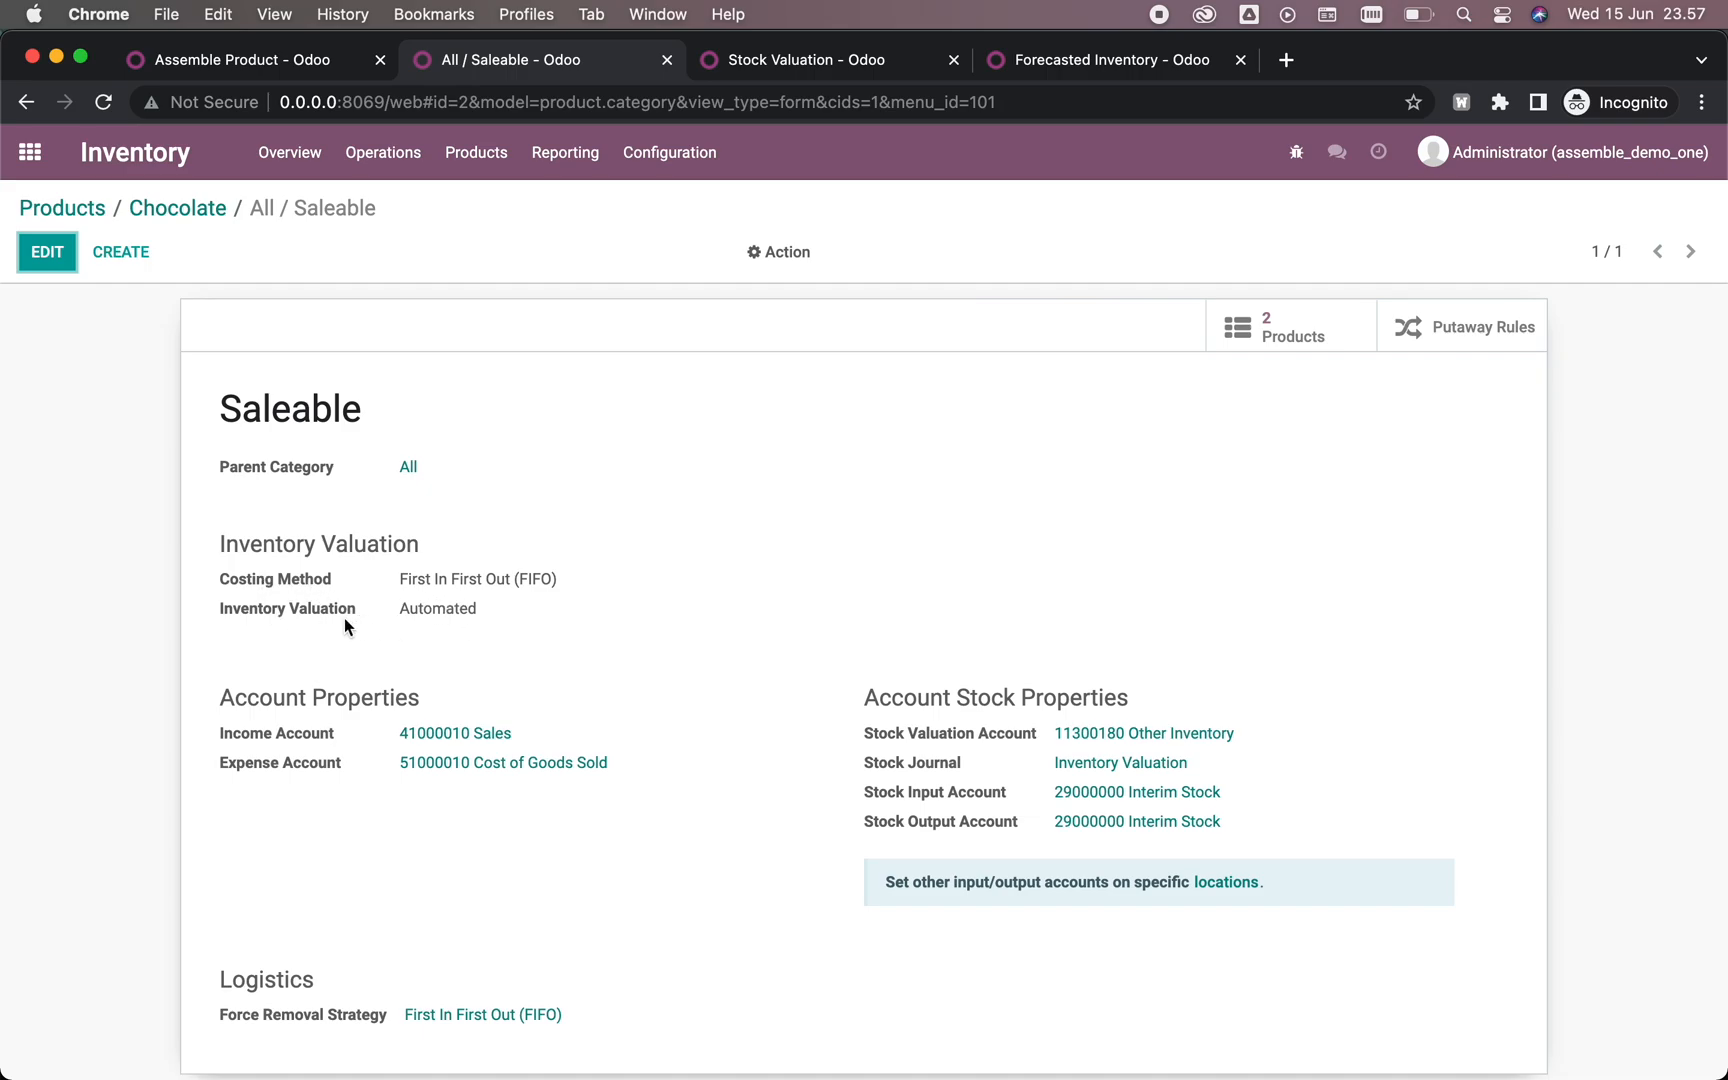
pyautogui.click(177, 208)
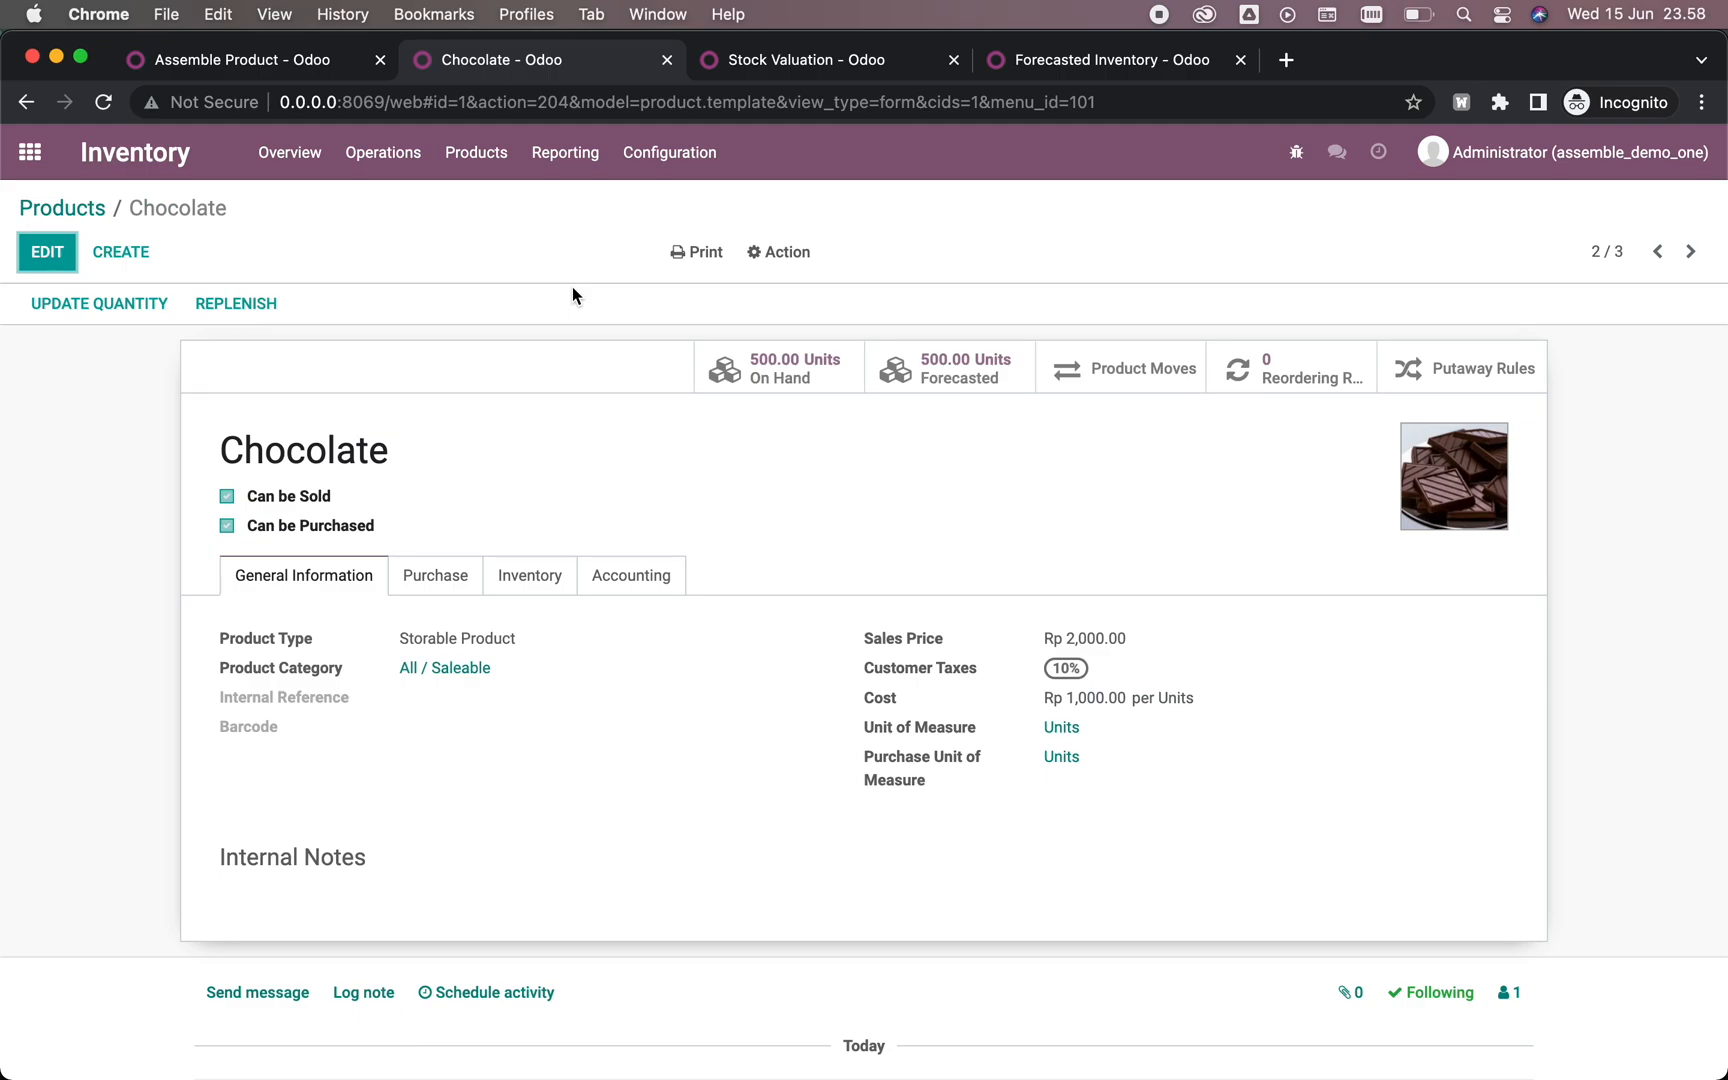
# Step: Expand the Chocolate (500) and Snack Bar (600) valuation groups, then start a new assembly order
pyautogui.click(793, 60)
pyautogui.click(602, 360)
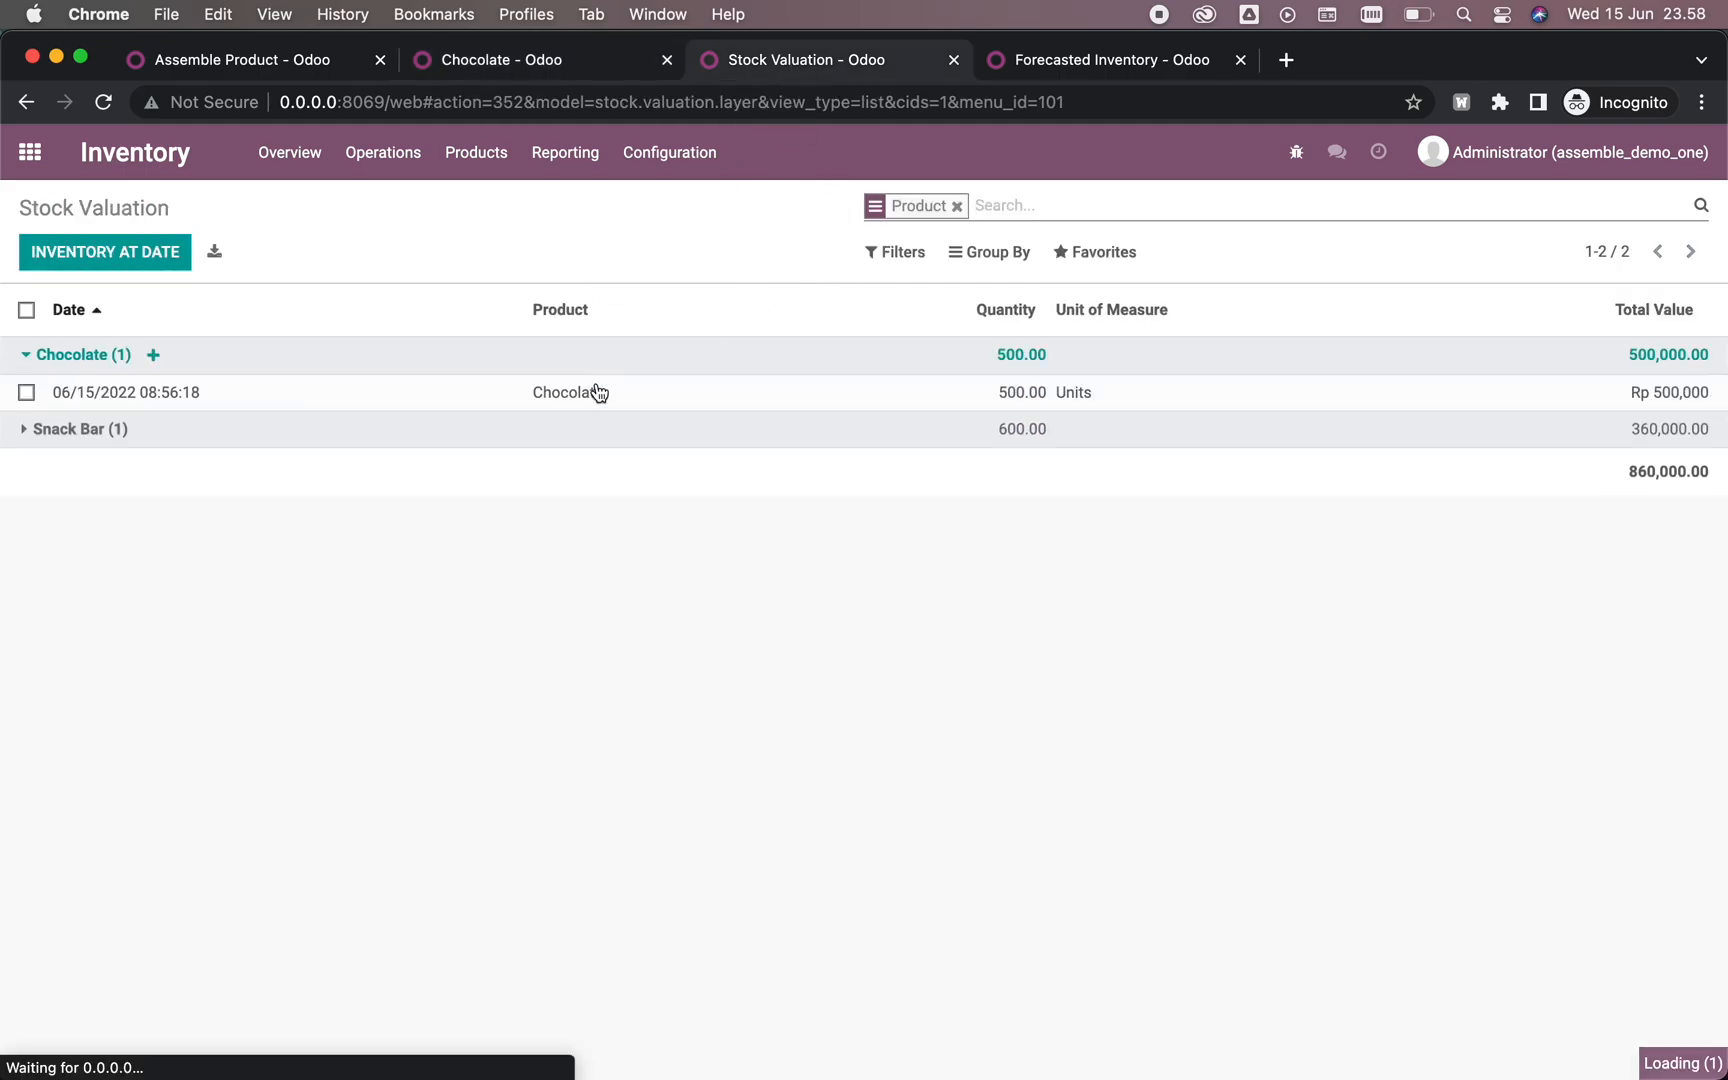
pyautogui.click(590, 430)
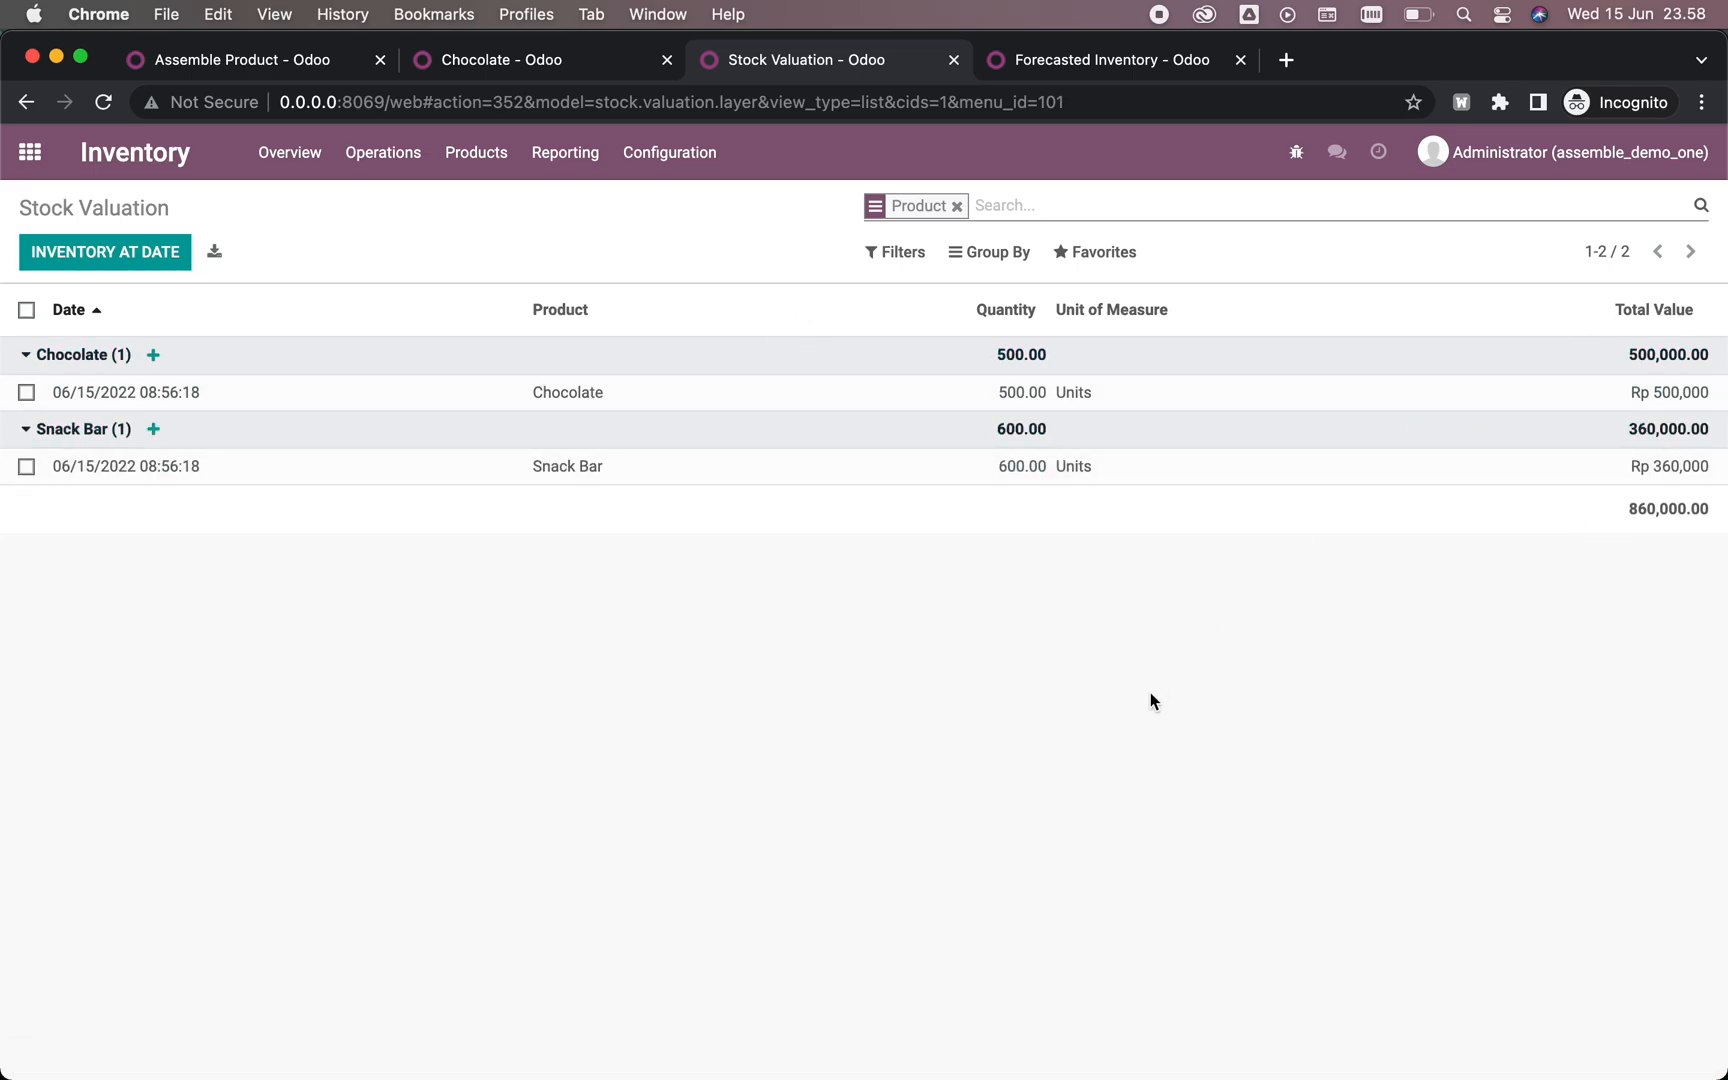
pyautogui.click(241, 59)
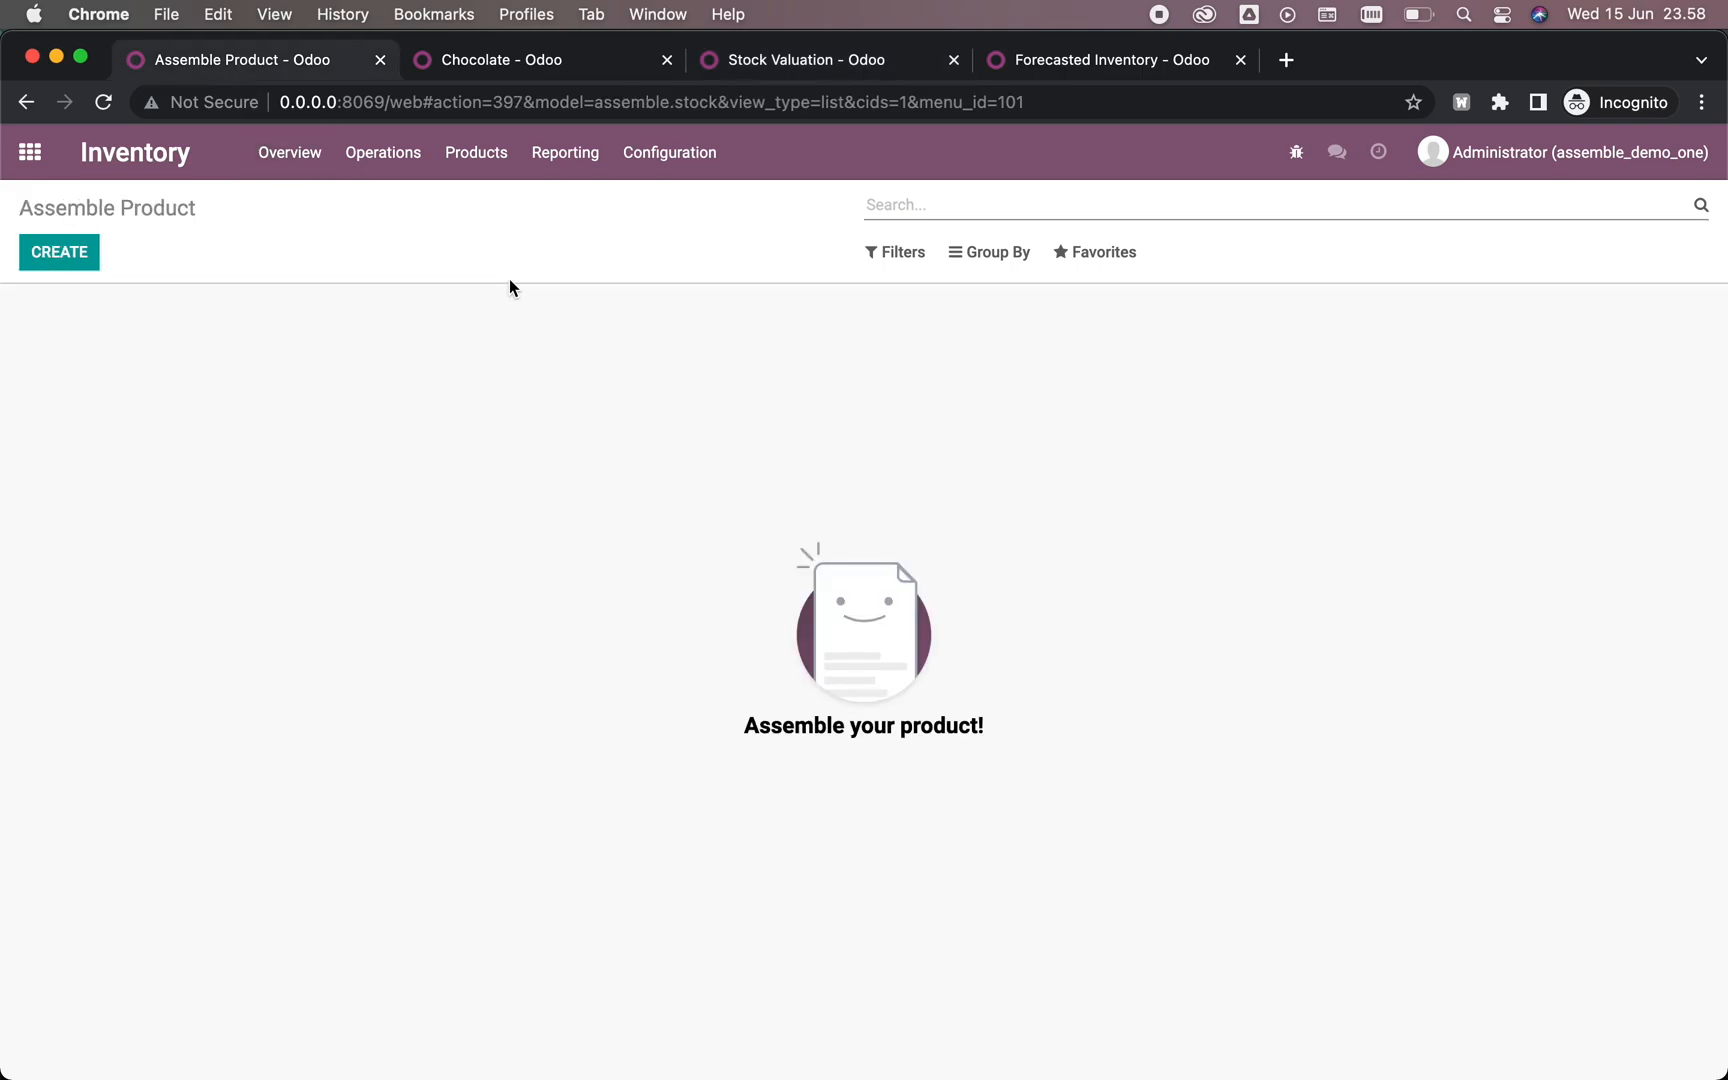
pyautogui.click(58, 251)
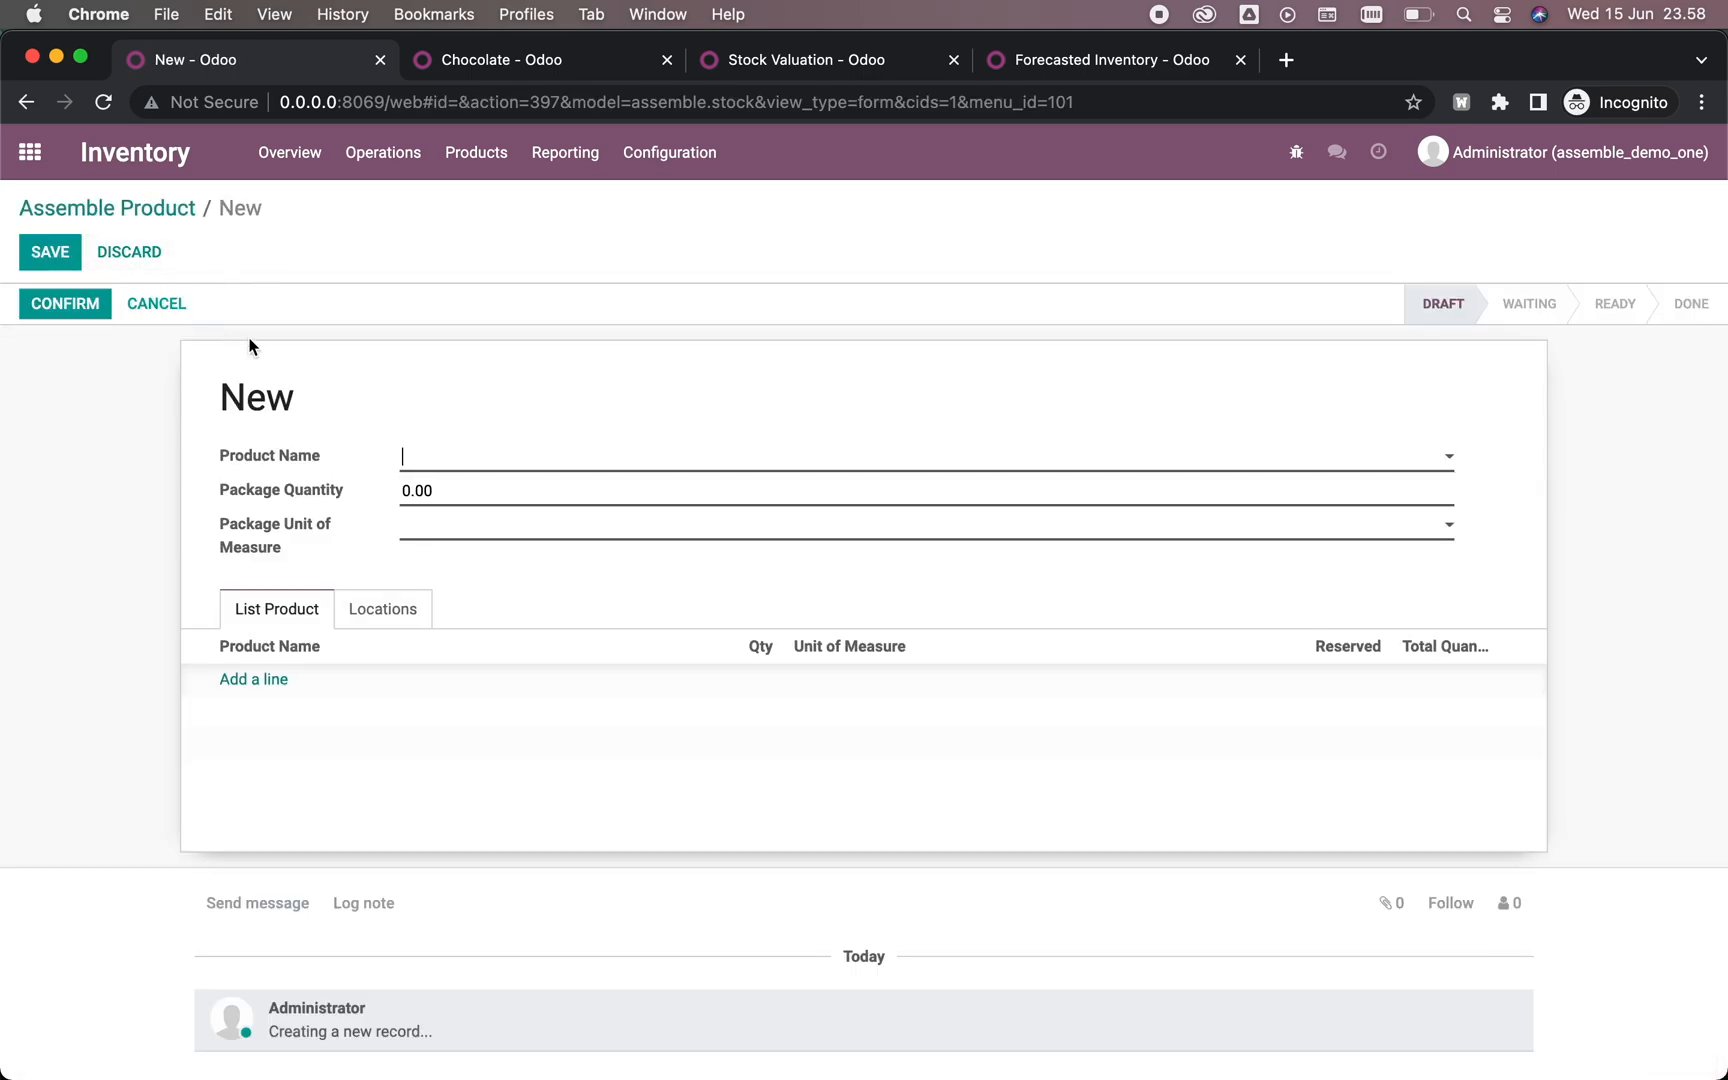
# Step: Set the assembled product to Bucket of Snack with package quantity 3
pyautogui.click(507, 459)
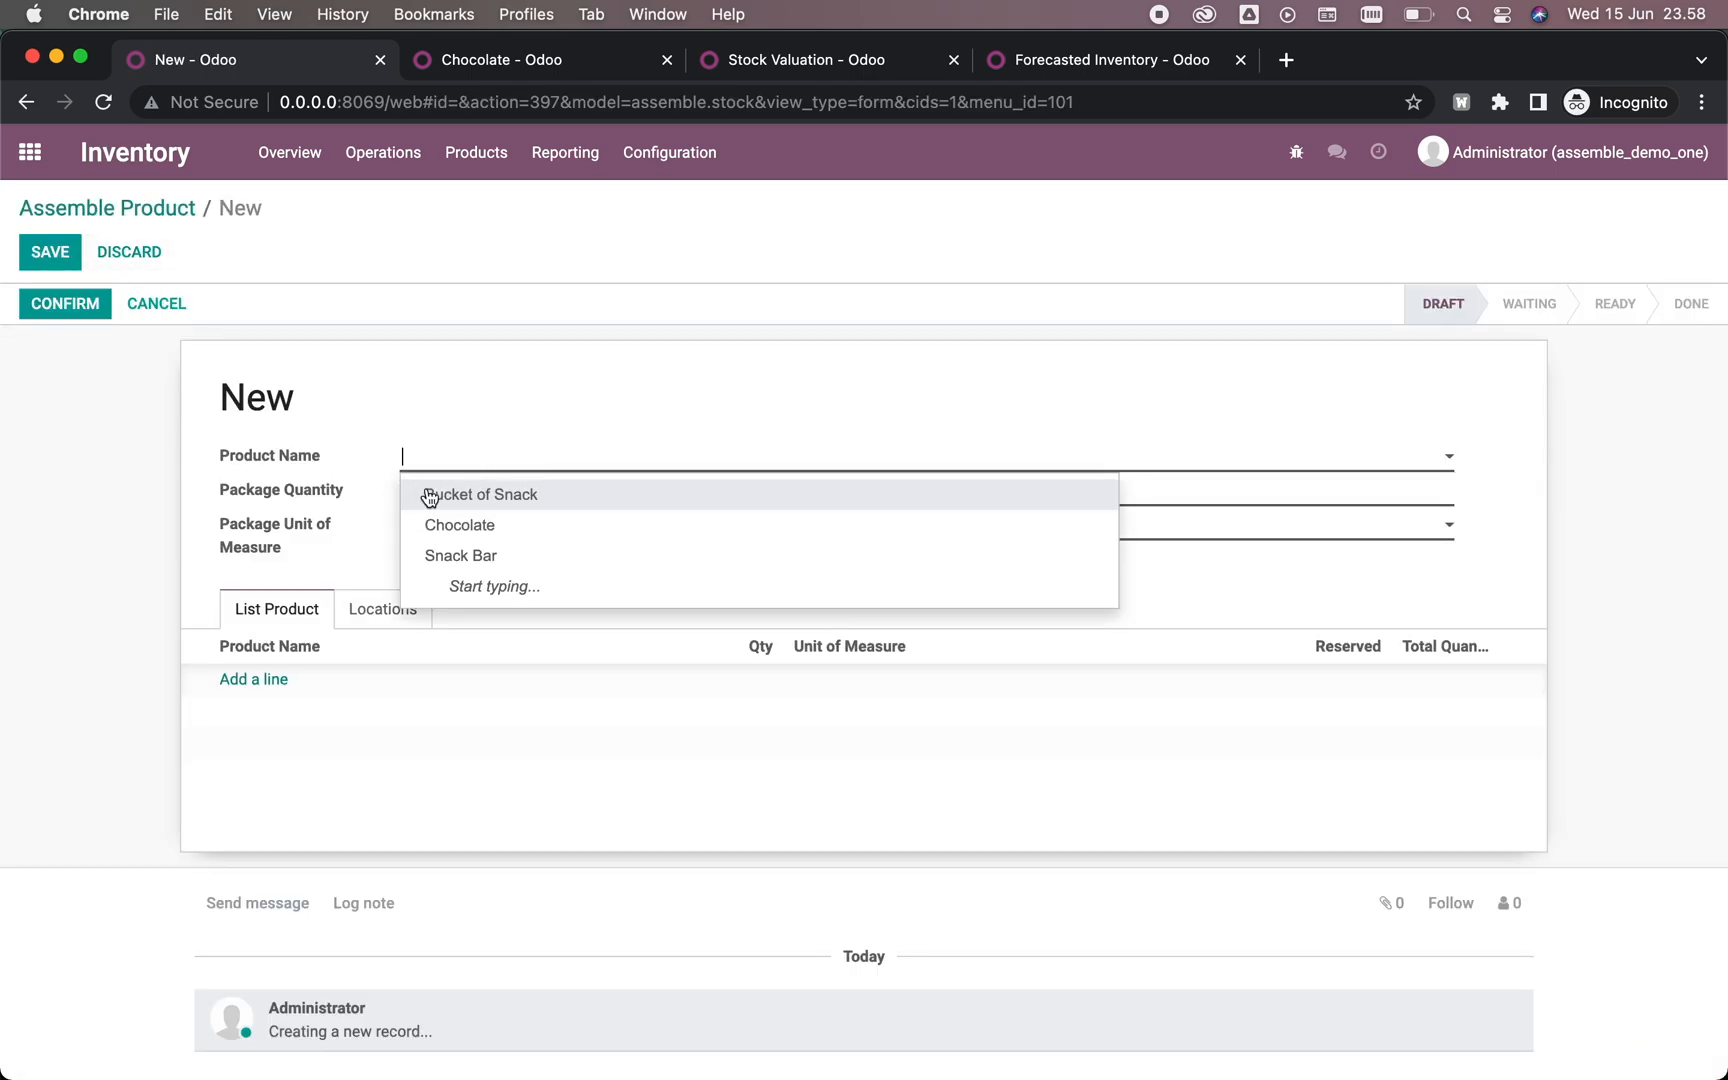
pyautogui.click(526, 502)
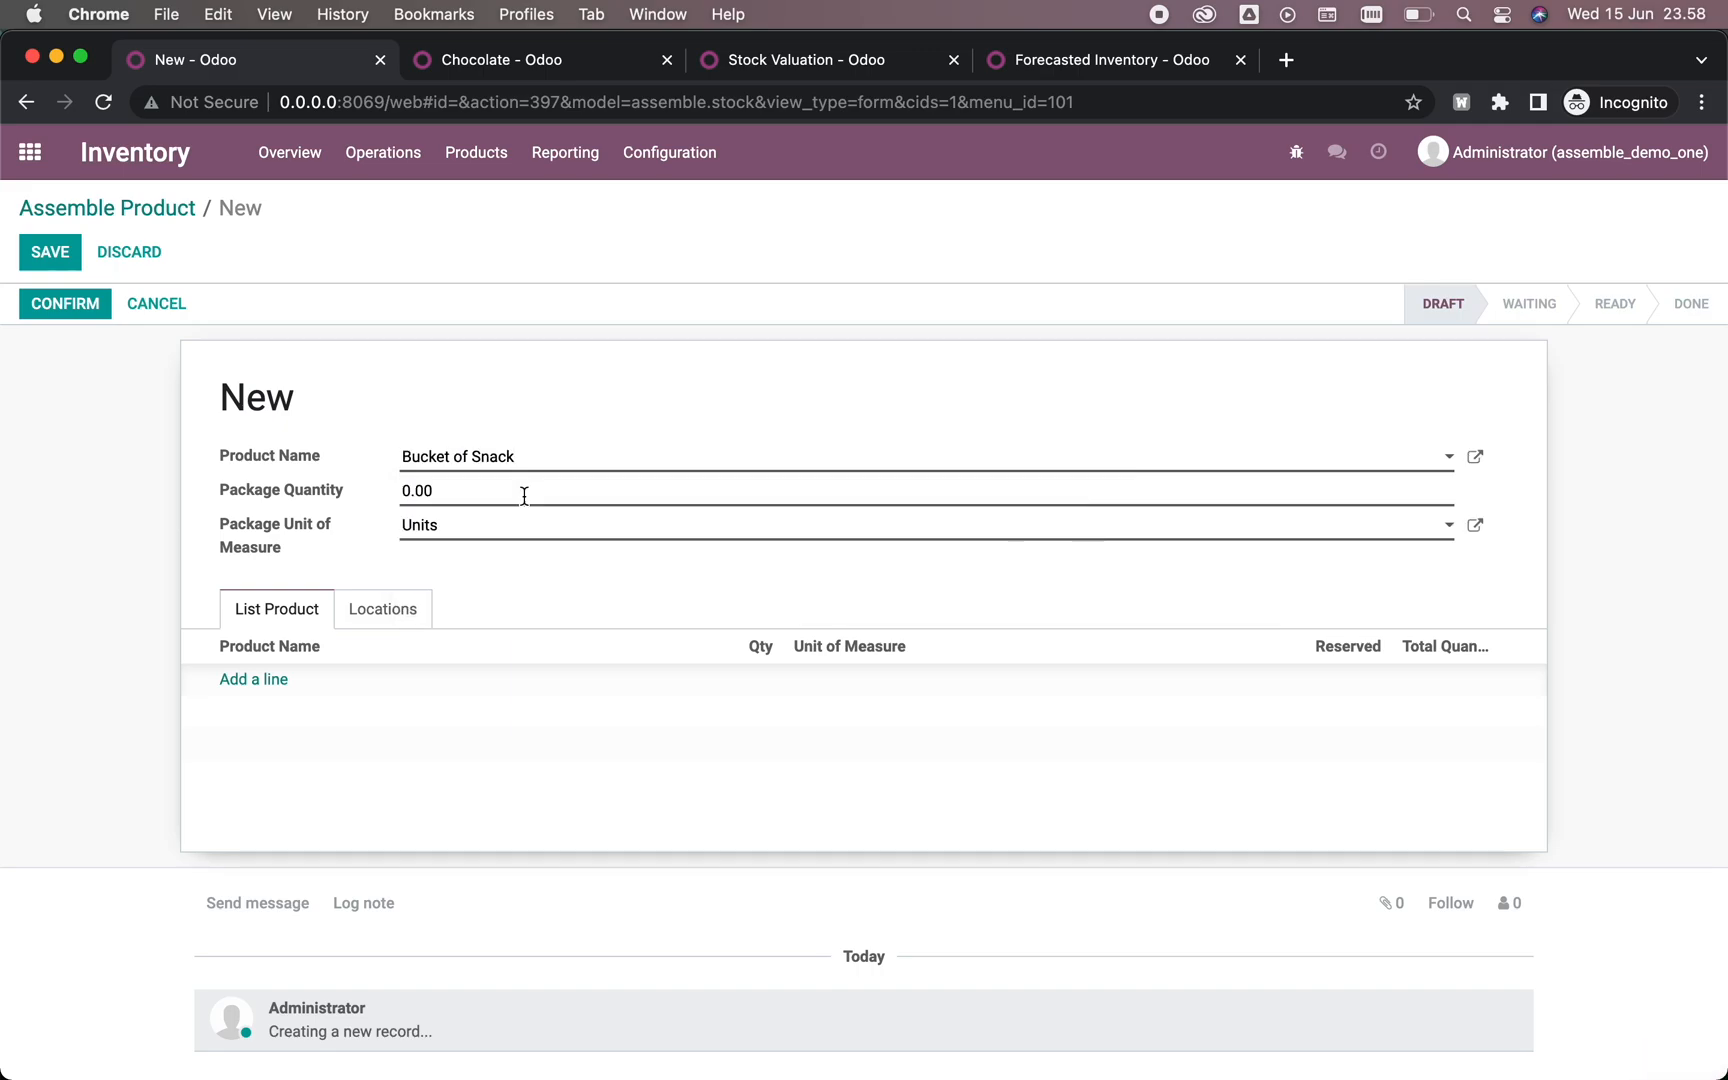
pyautogui.click(435, 490)
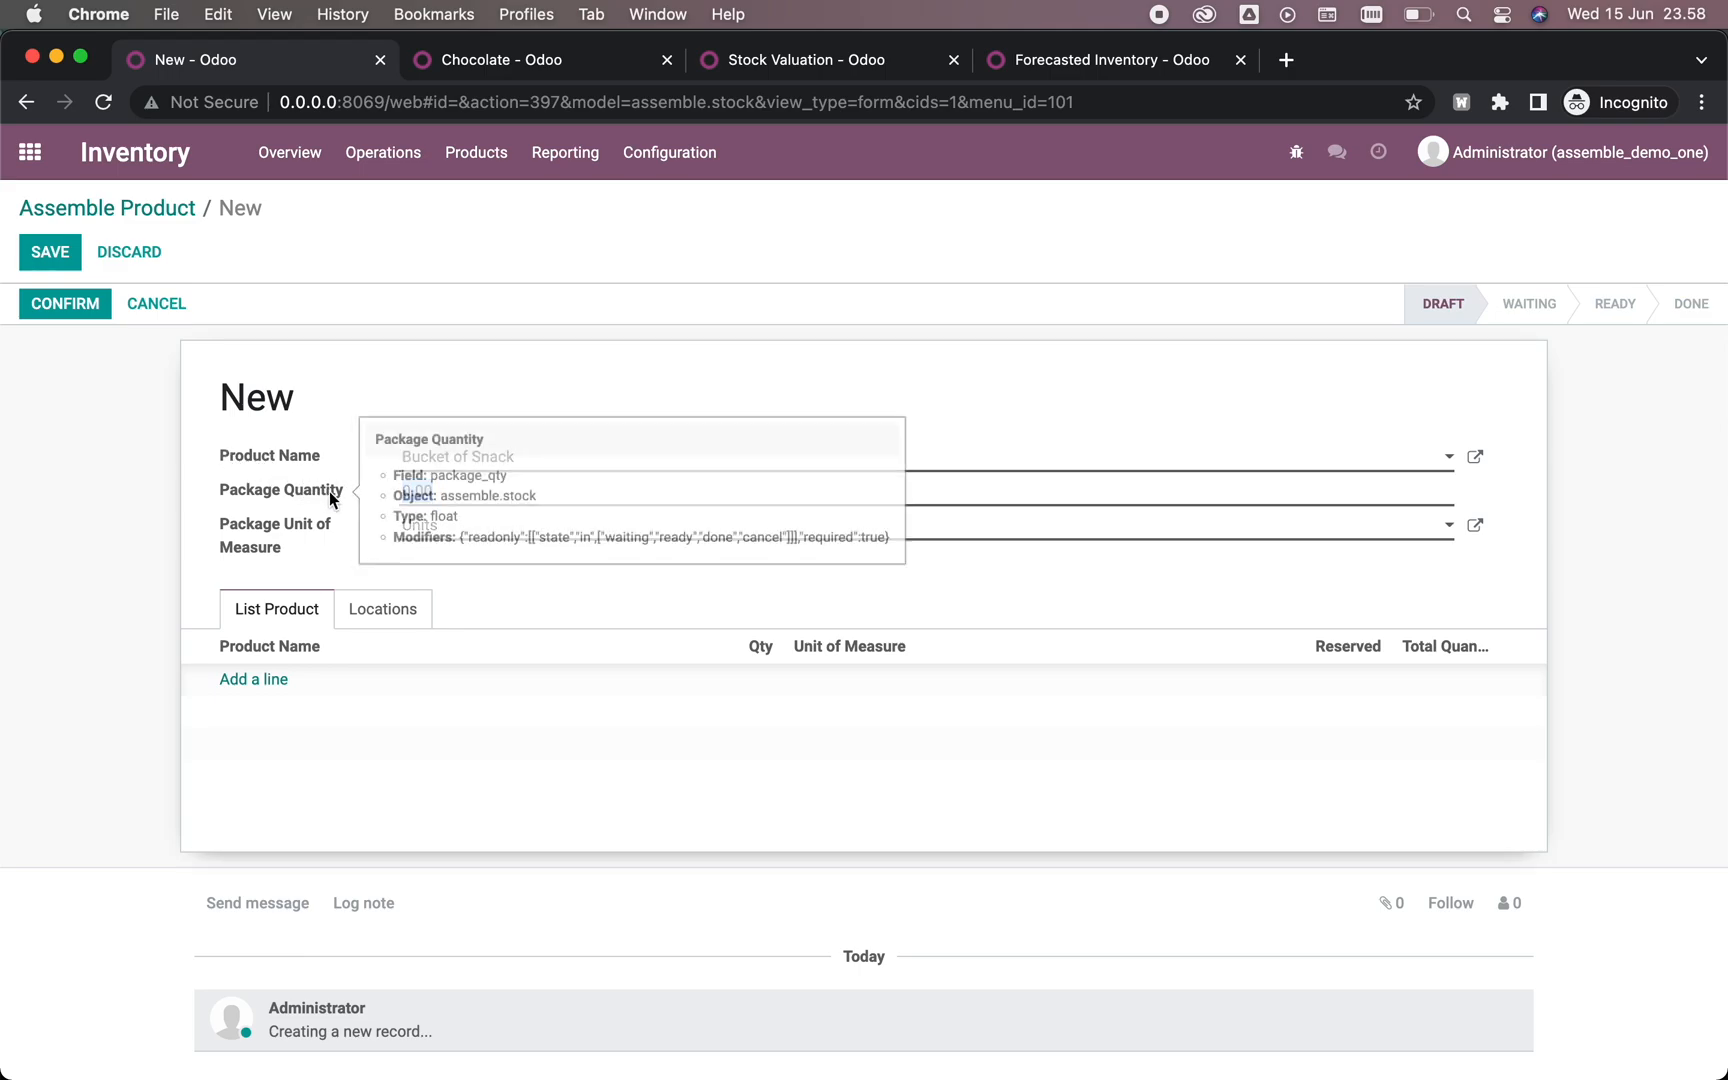
pyautogui.write('3')
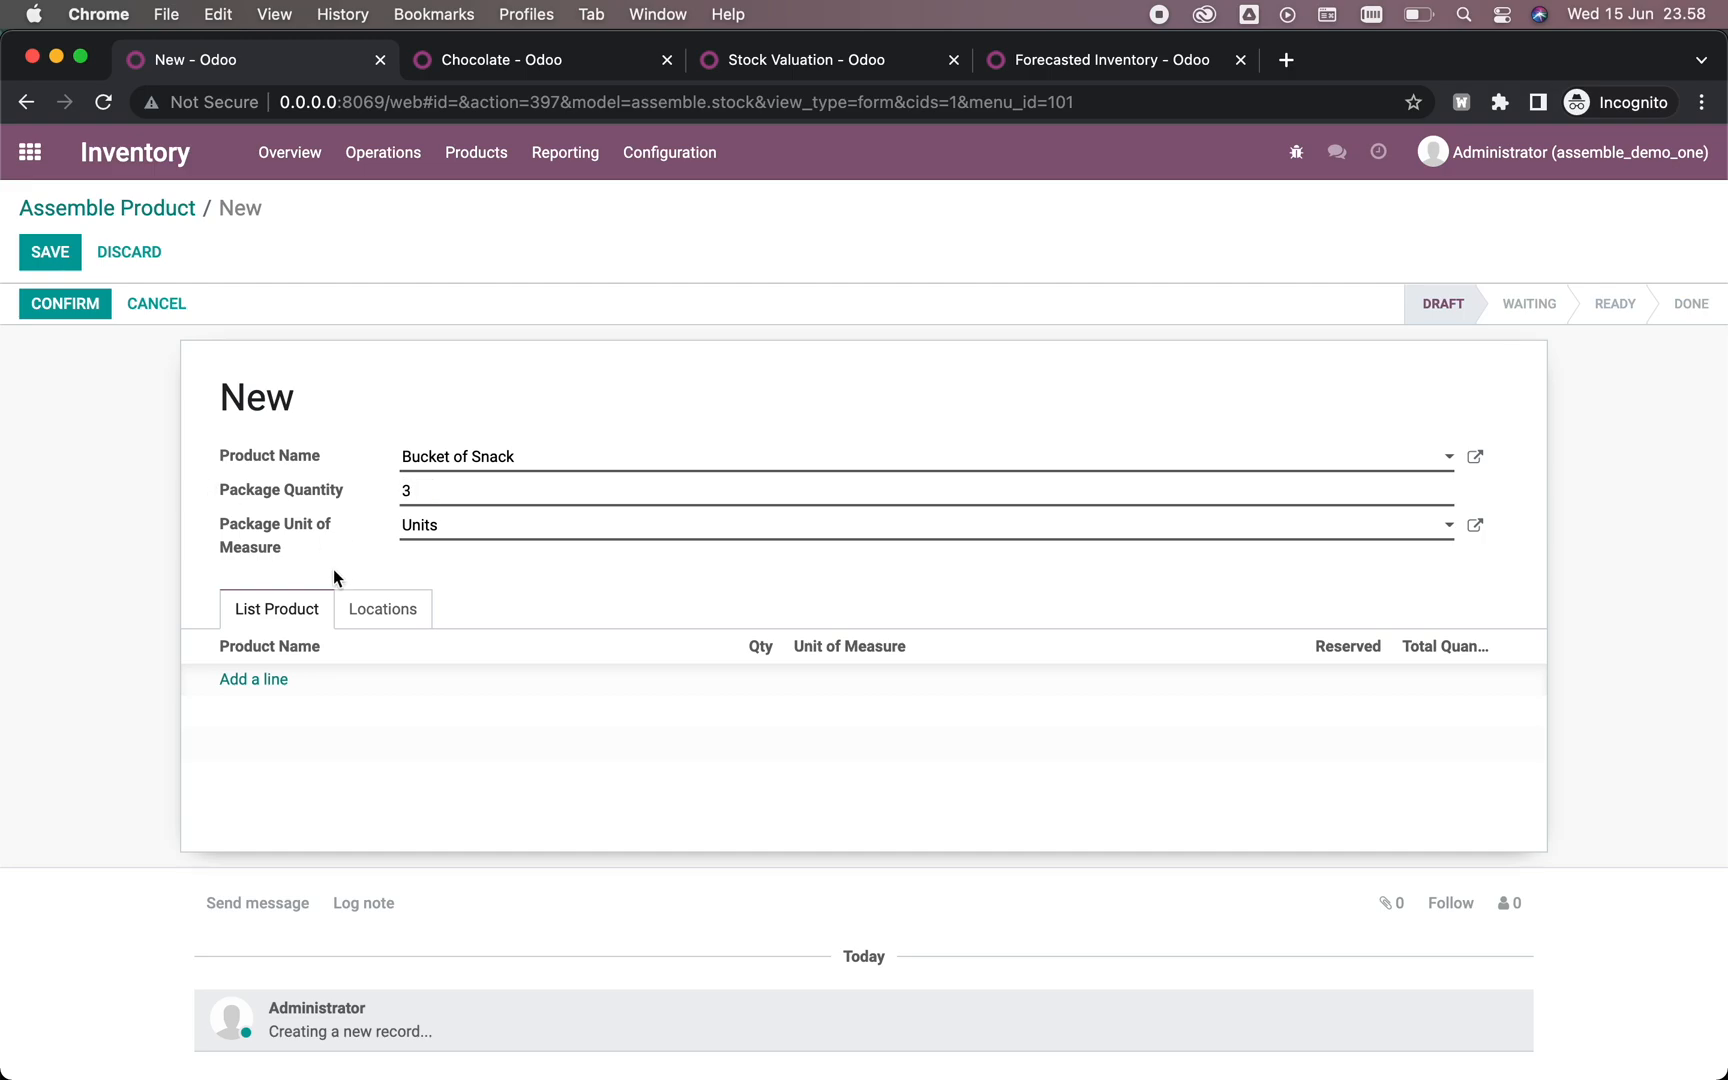
# Step: Add component lines Chocolate at 4 and Snack Bar at 2 per package
pyautogui.click(233, 680)
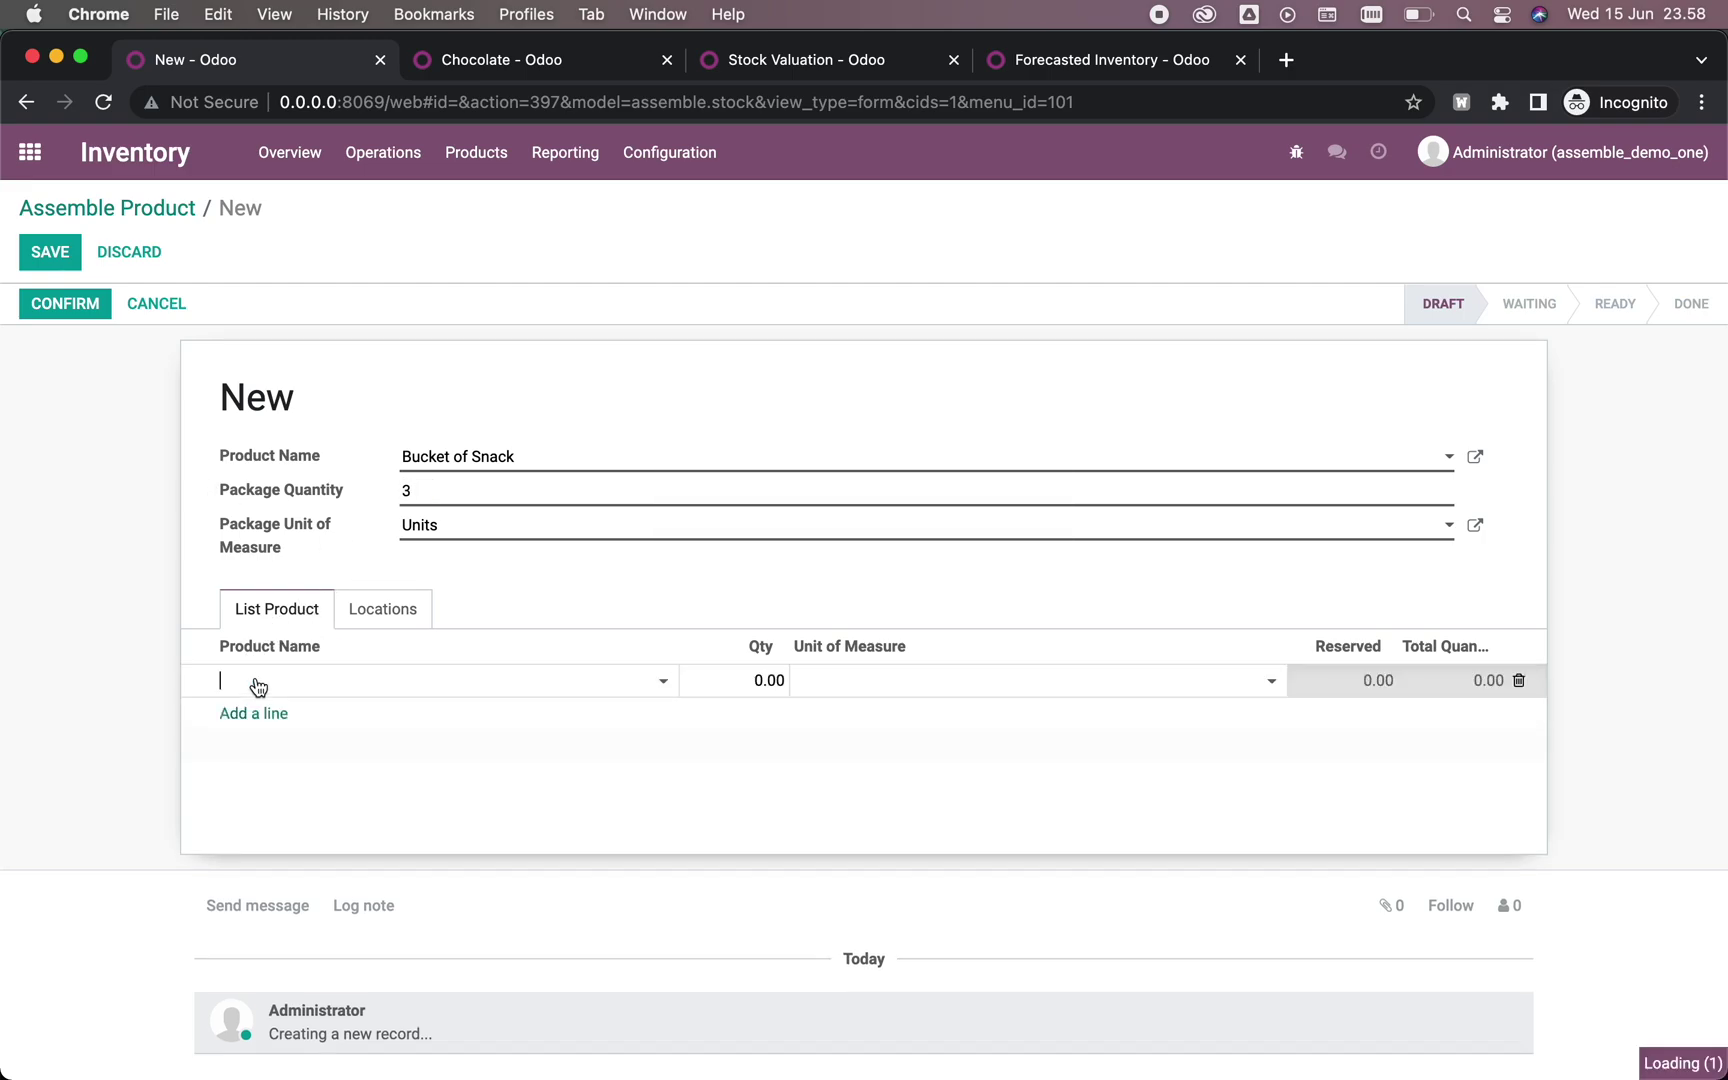
pyautogui.click(310, 688)
pyautogui.click(307, 737)
pyautogui.click(254, 713)
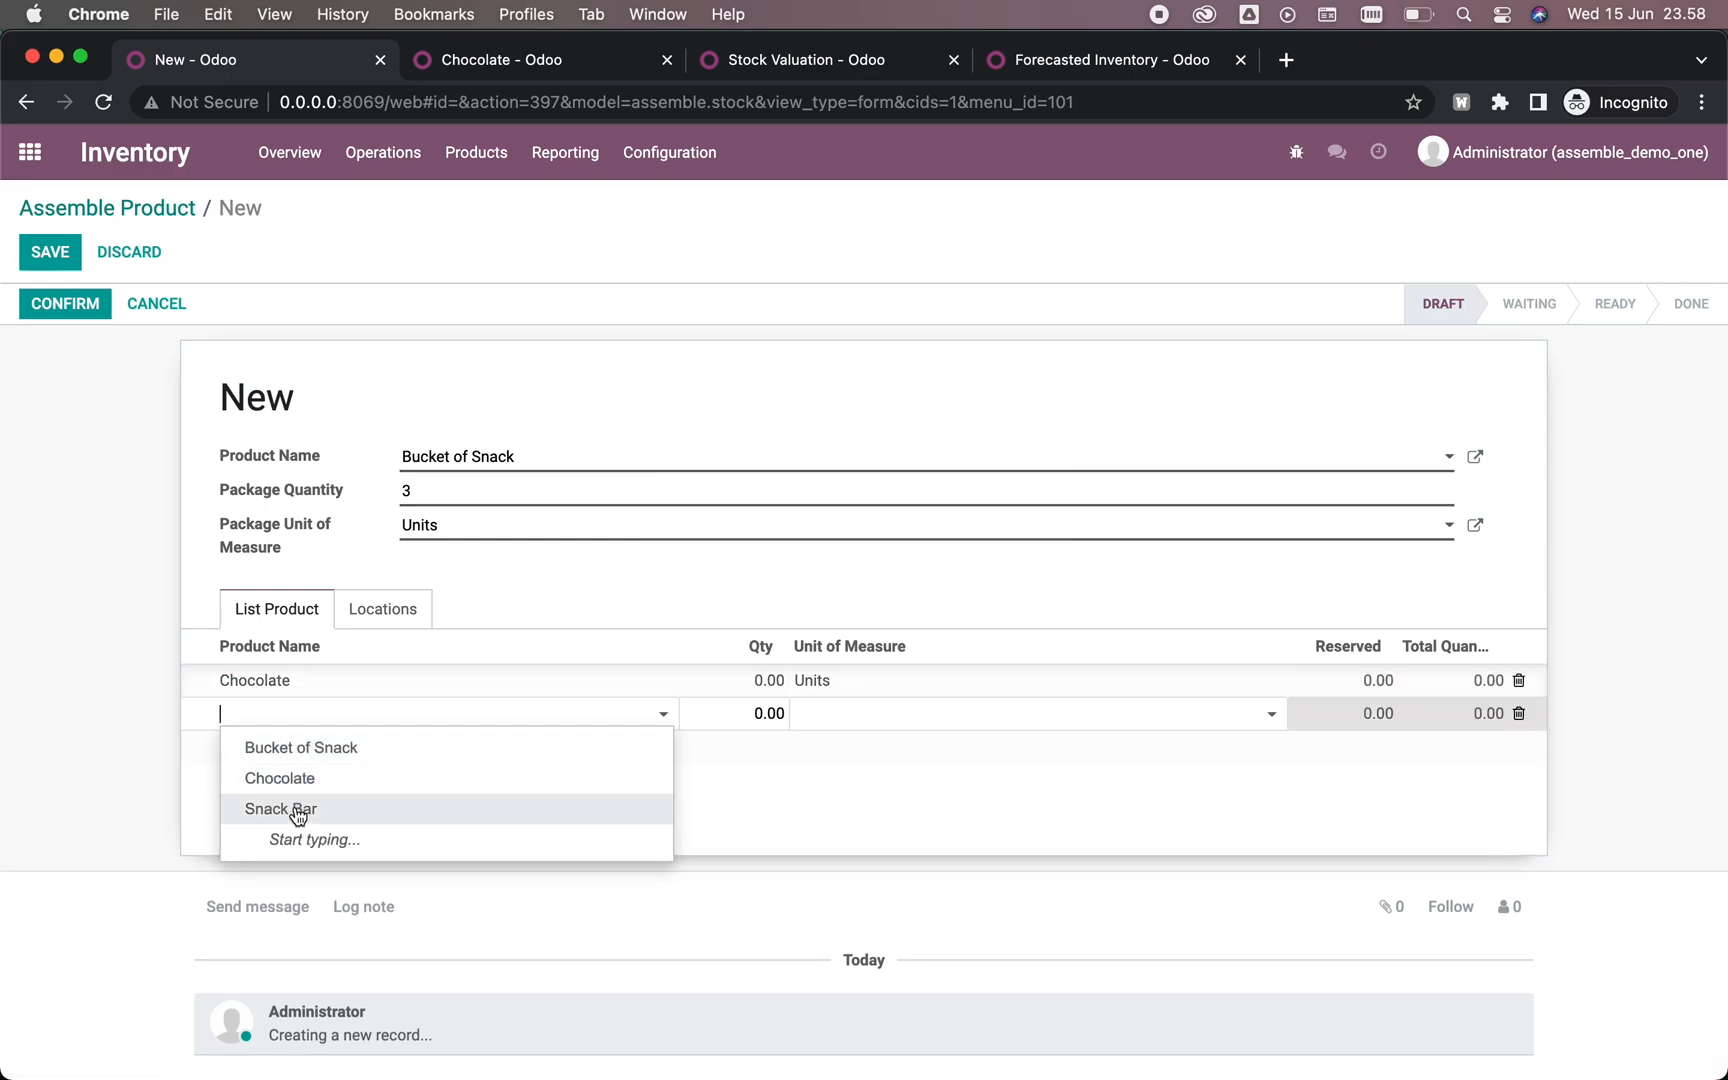
pyautogui.click(297, 810)
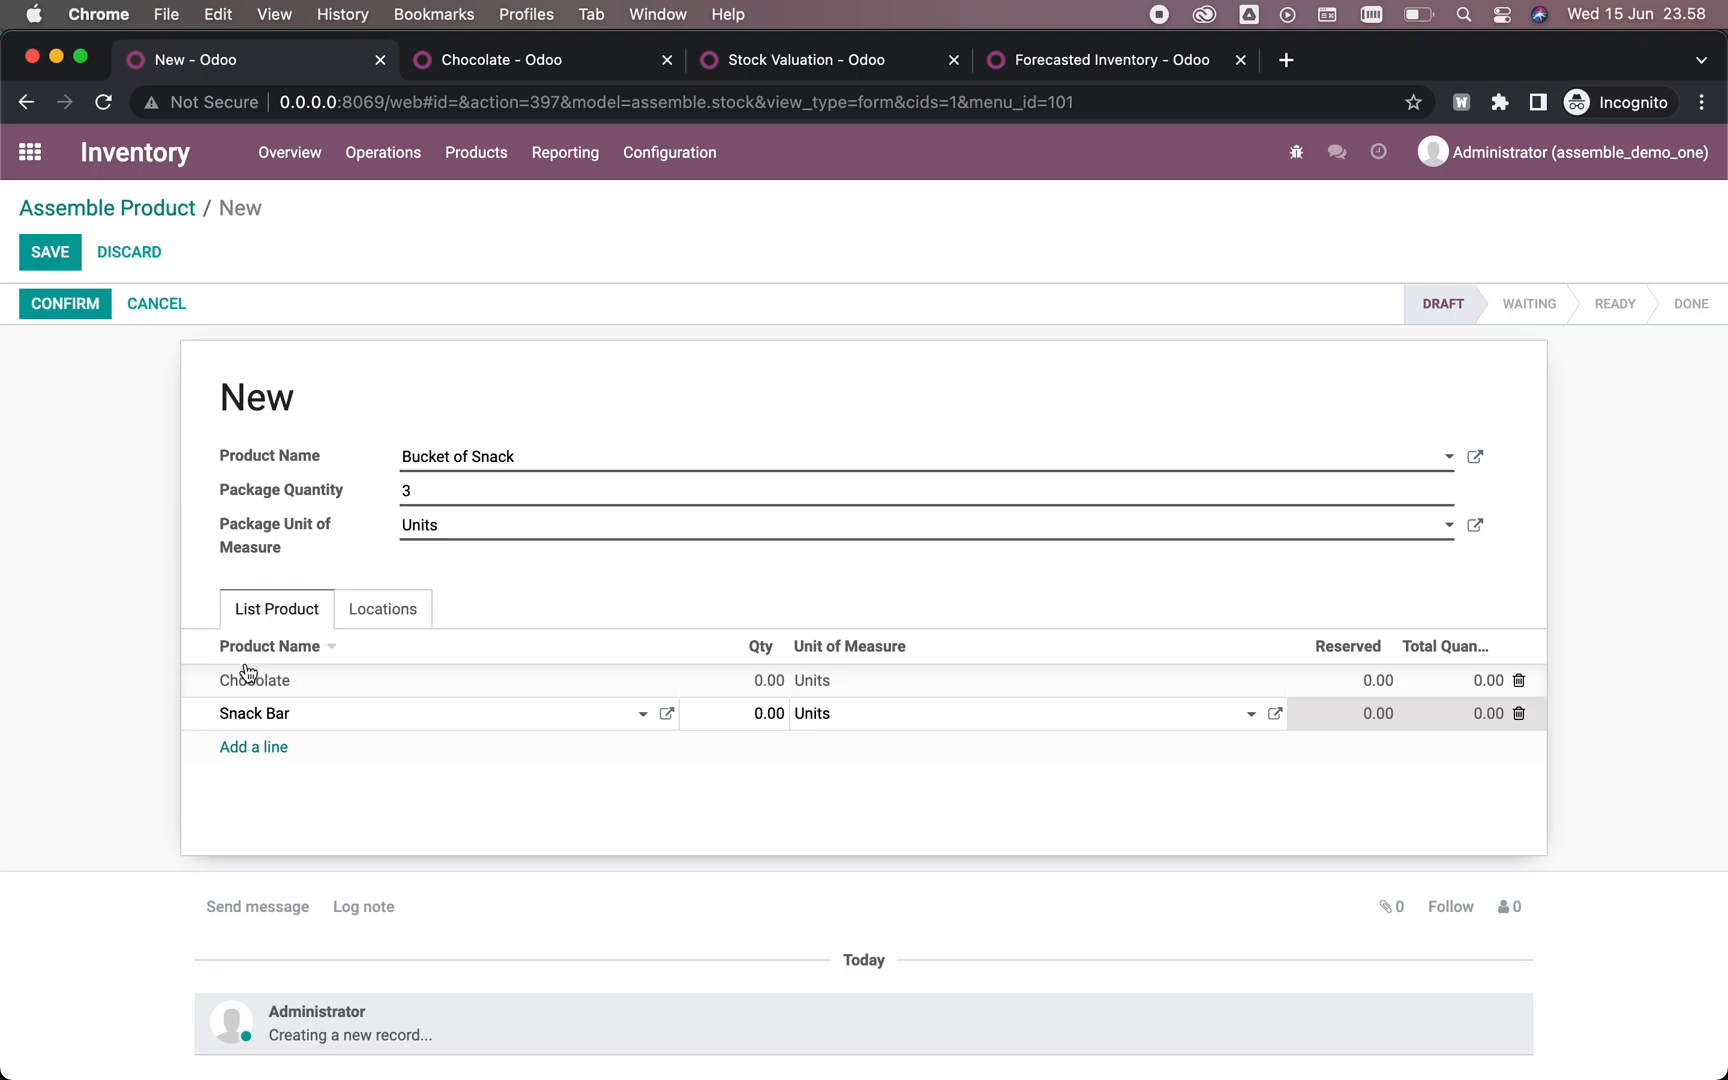
pyautogui.click(770, 680)
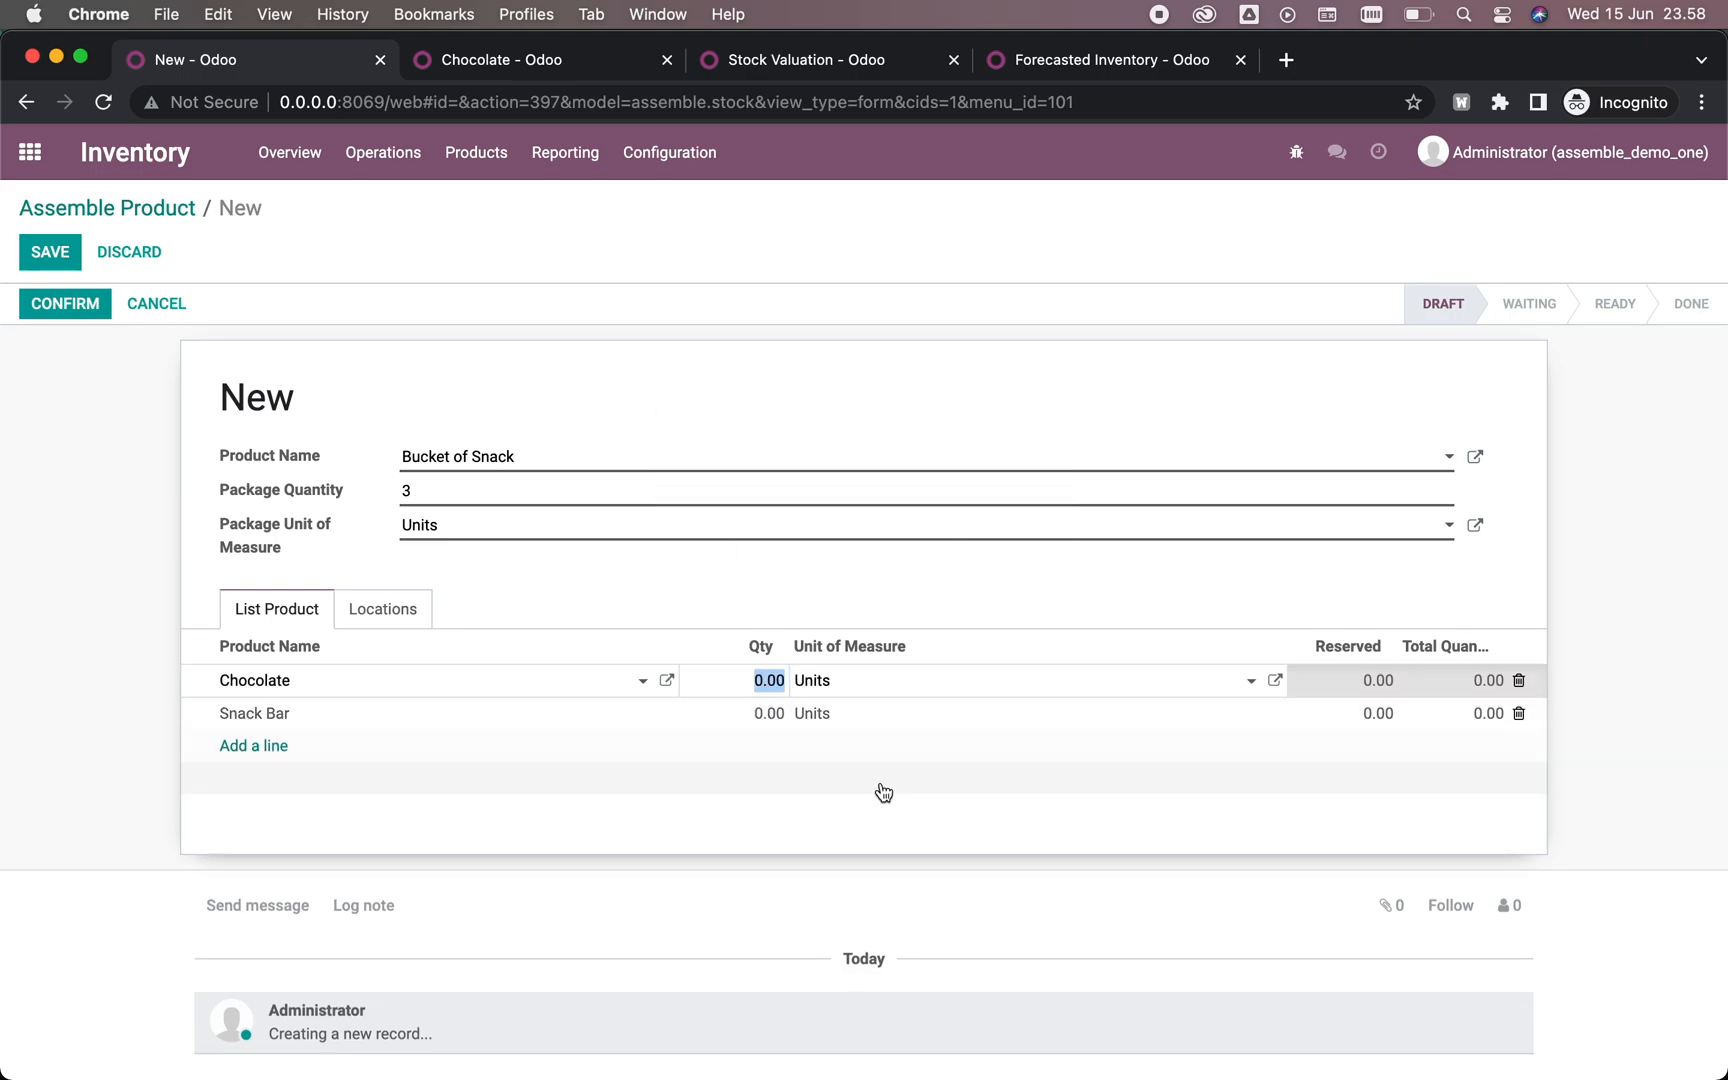
pyautogui.write('4')
pyautogui.click(768, 713)
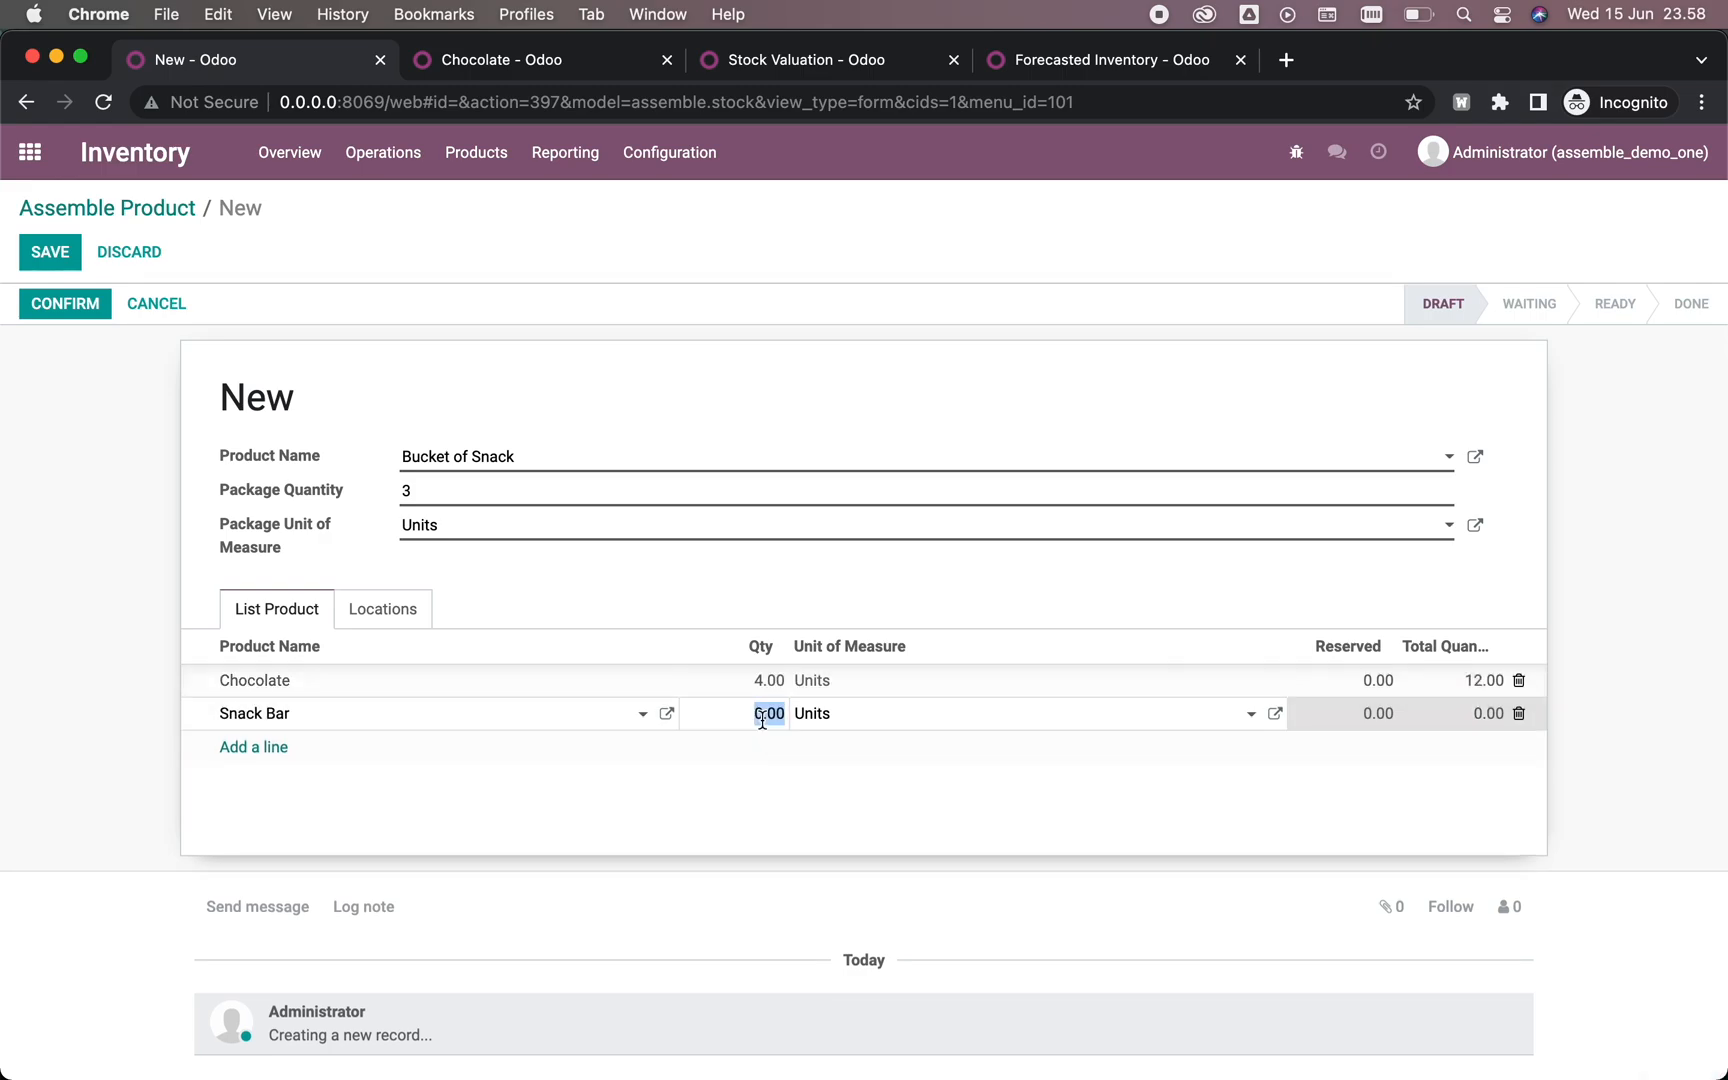
pyautogui.write('2')
pyautogui.click(814, 800)
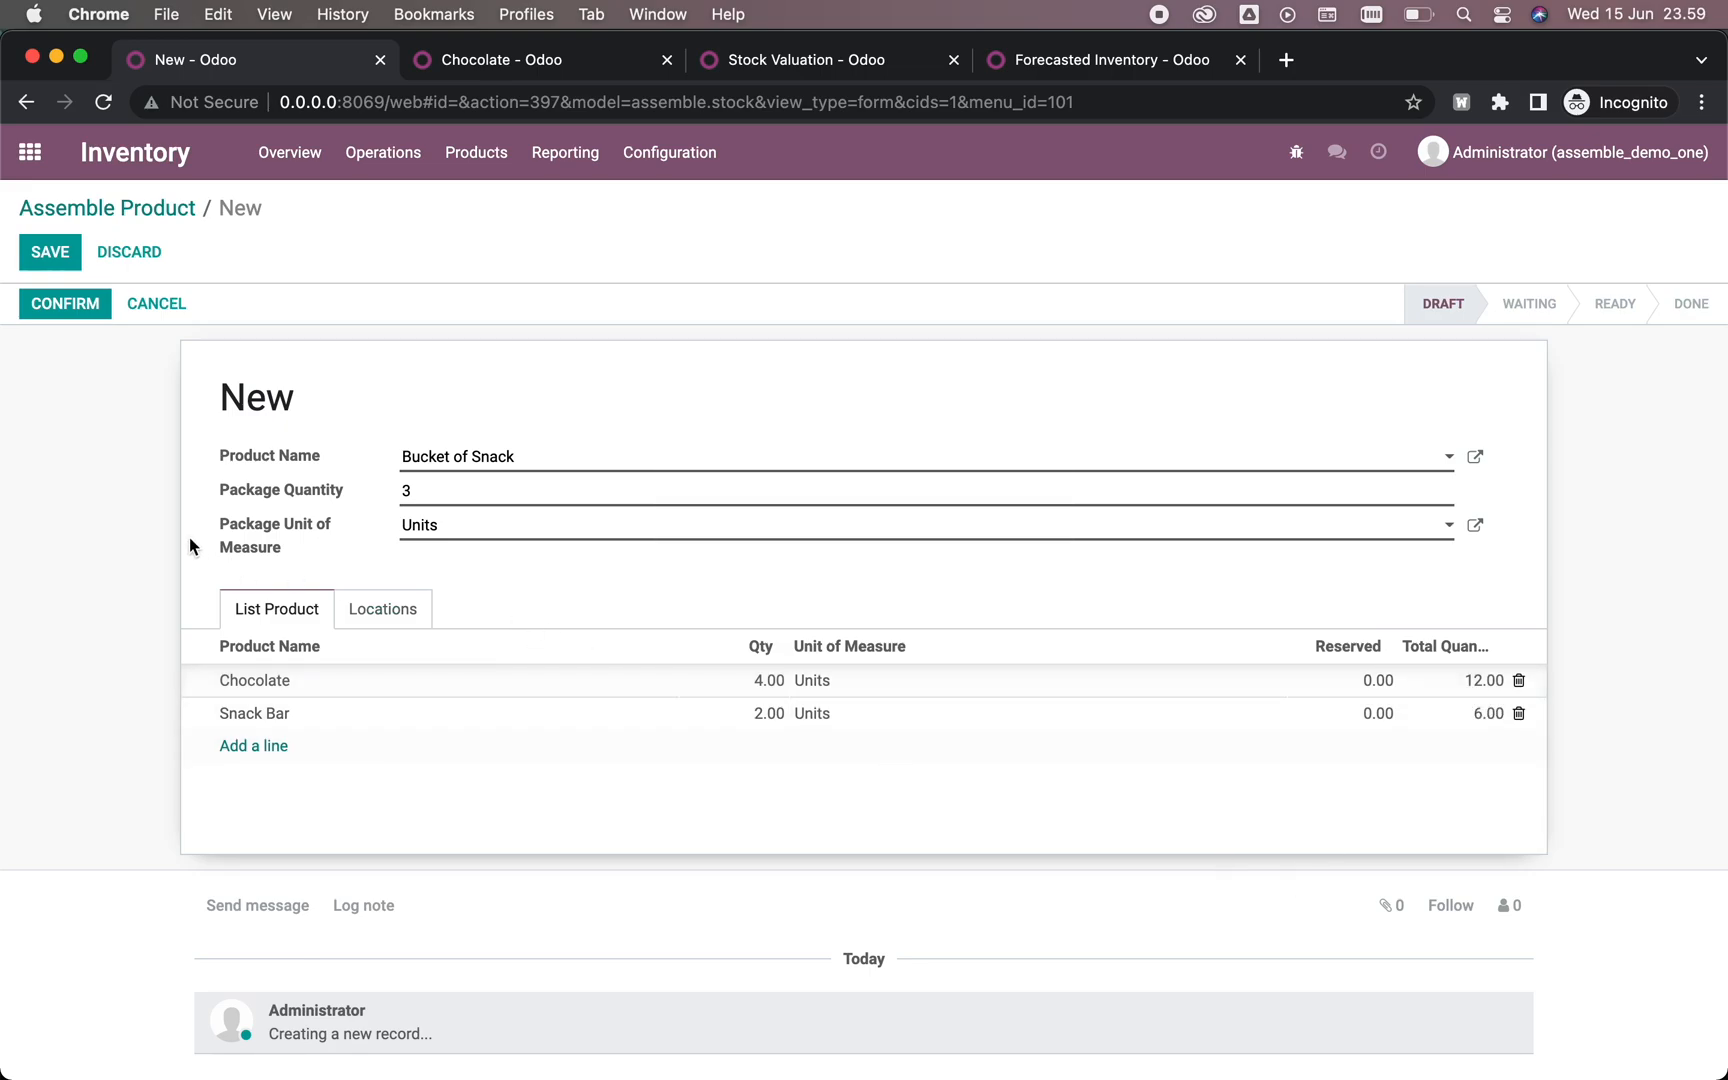
# Step: Set locations WH/Stock to WH/Stock Location 2 and save the order as ASML.00001
pyautogui.click(357, 611)
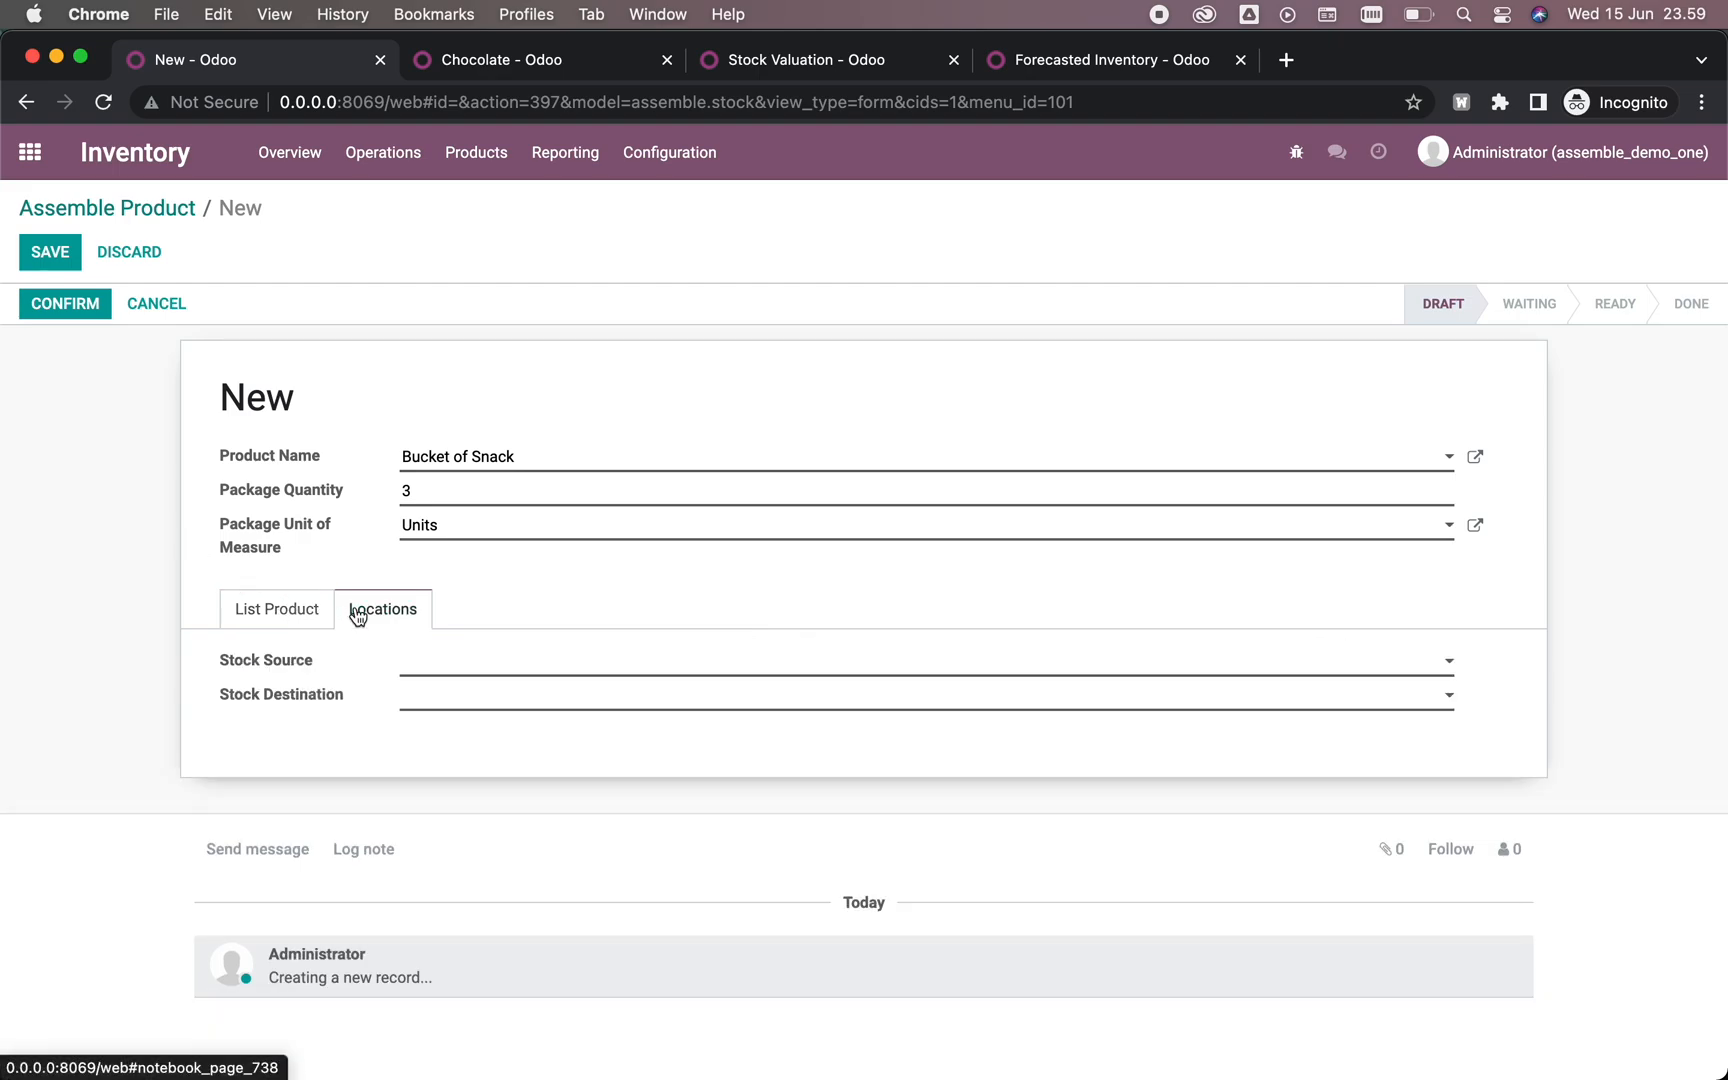
pyautogui.click(567, 660)
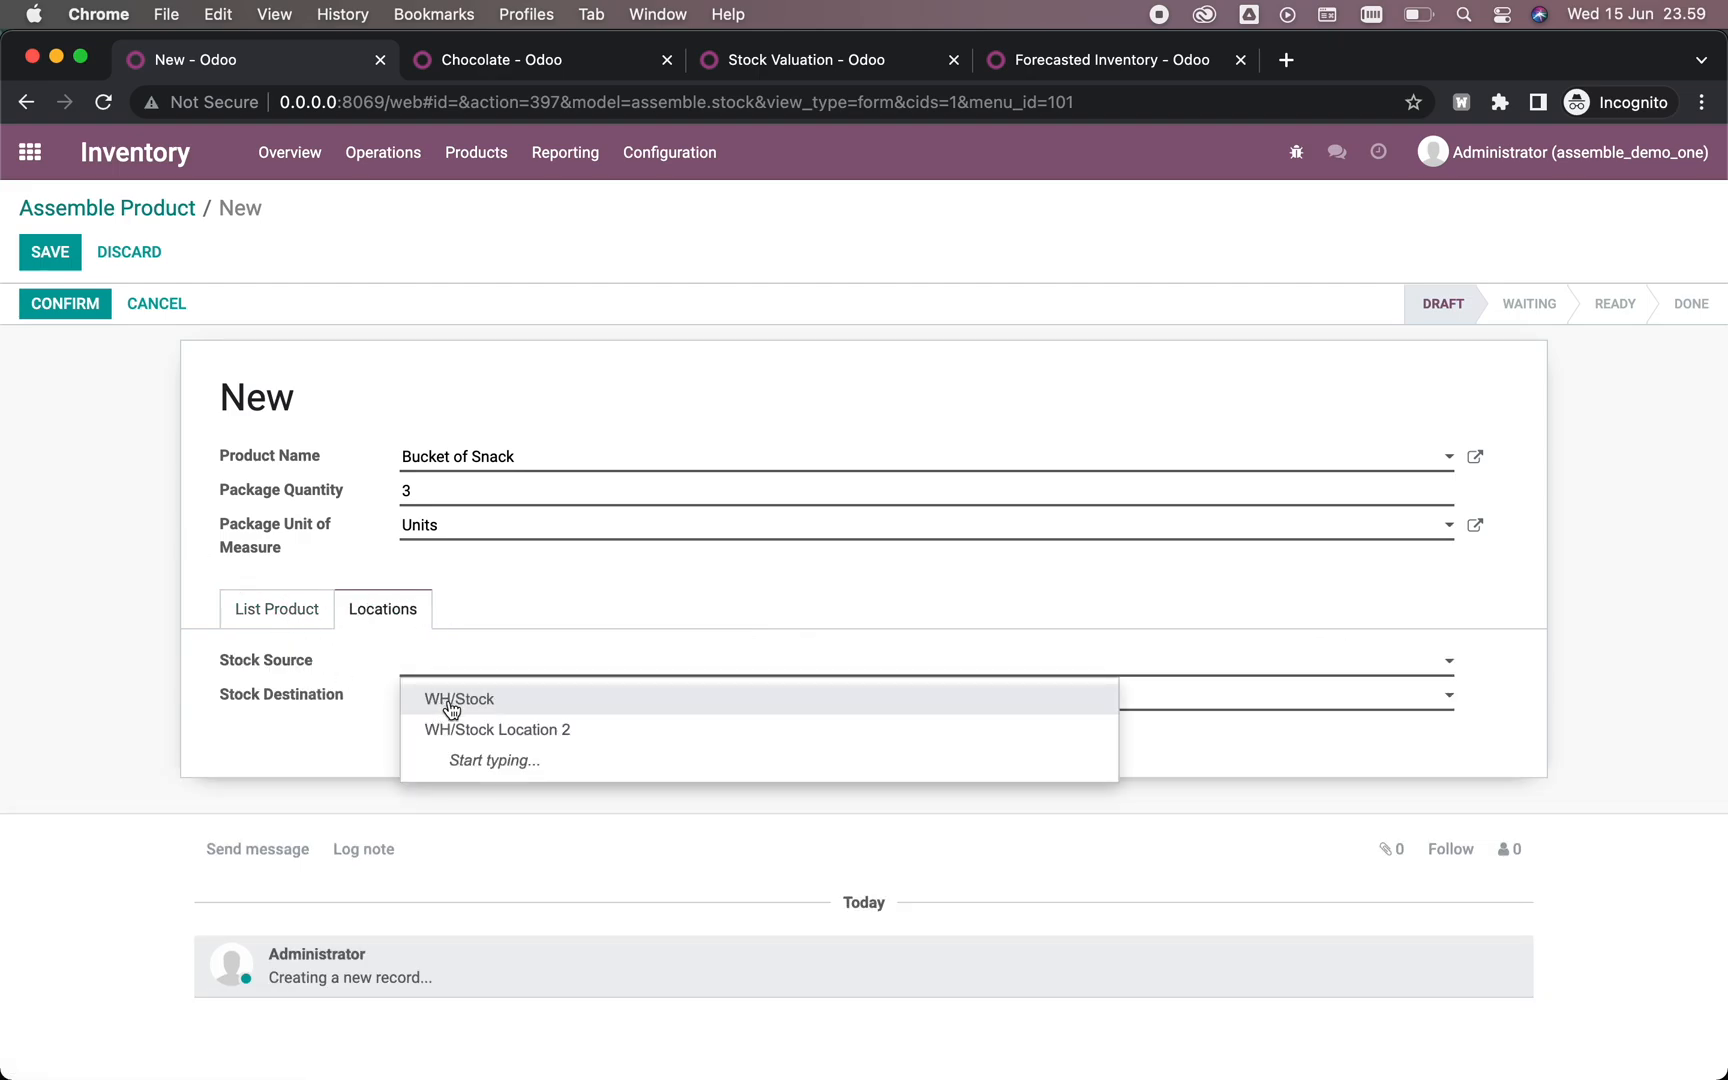
pyautogui.click(452, 700)
pyautogui.click(501, 764)
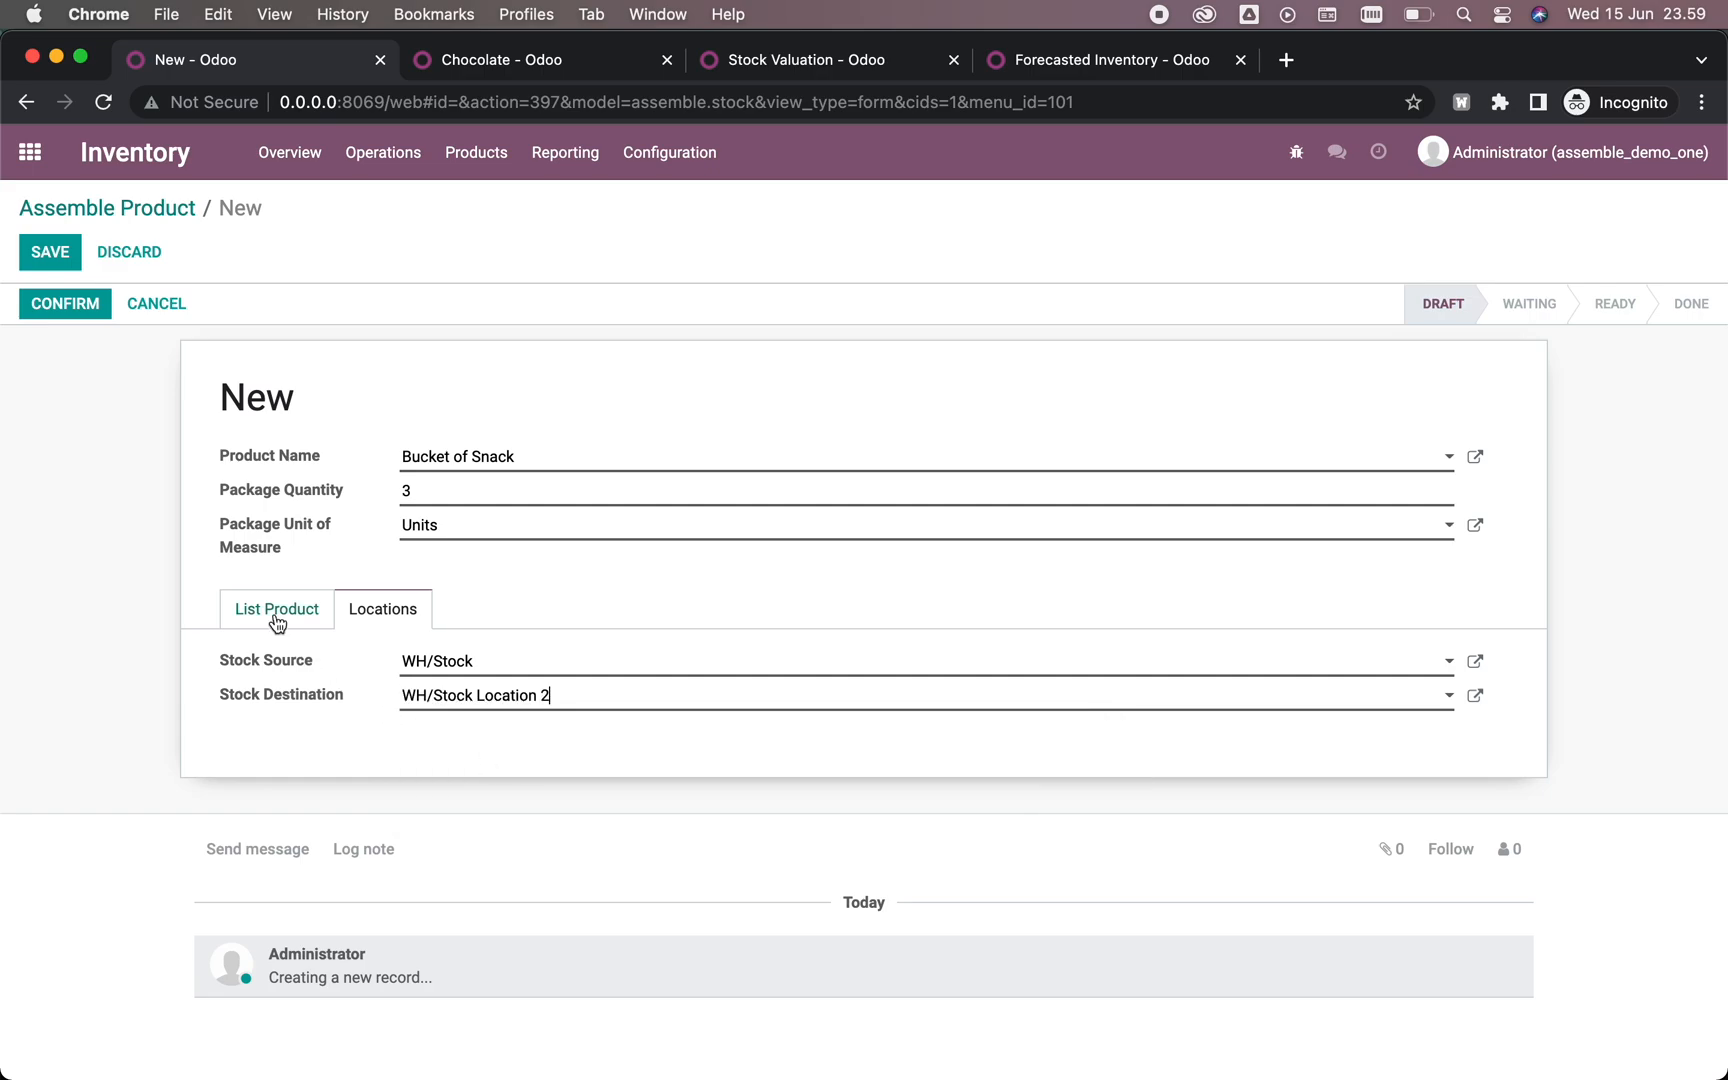
pyautogui.click(276, 614)
pyautogui.click(50, 251)
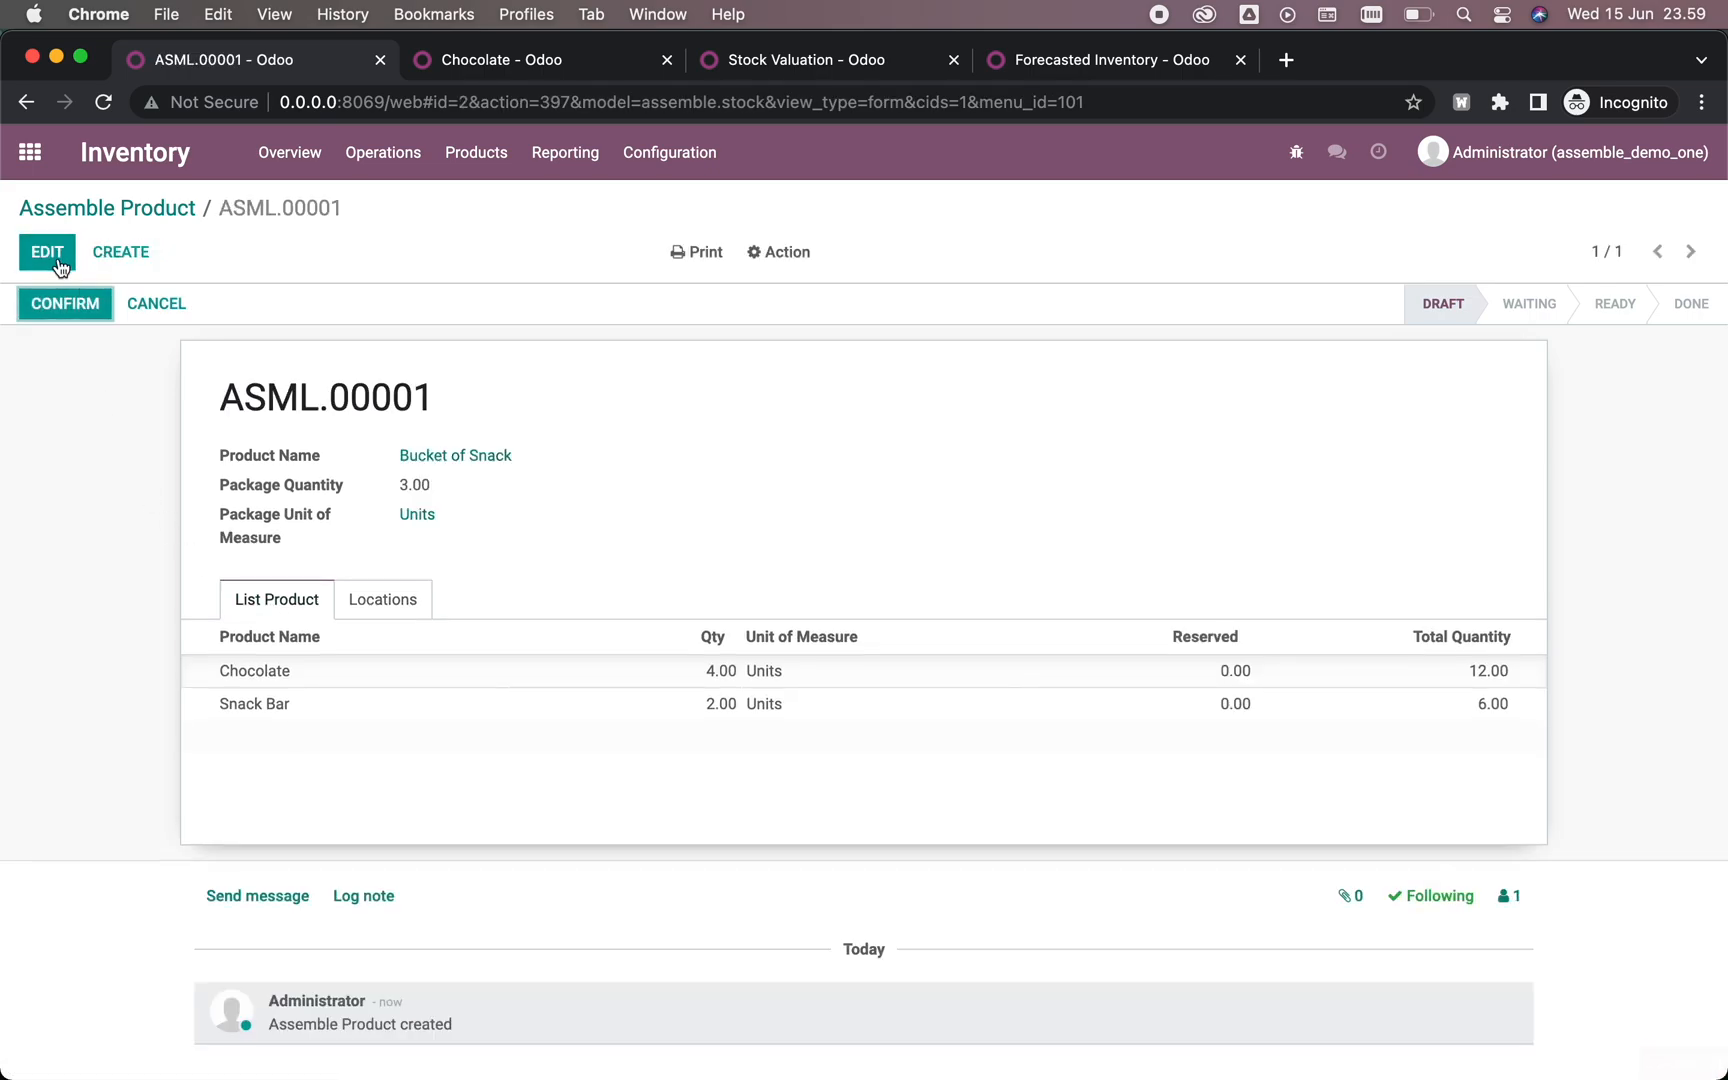
# Step: Confirm ASML.00001, reserve its 12 Chocolate and 6 Snack Bar, and return to Chocolate
pyautogui.click(66, 302)
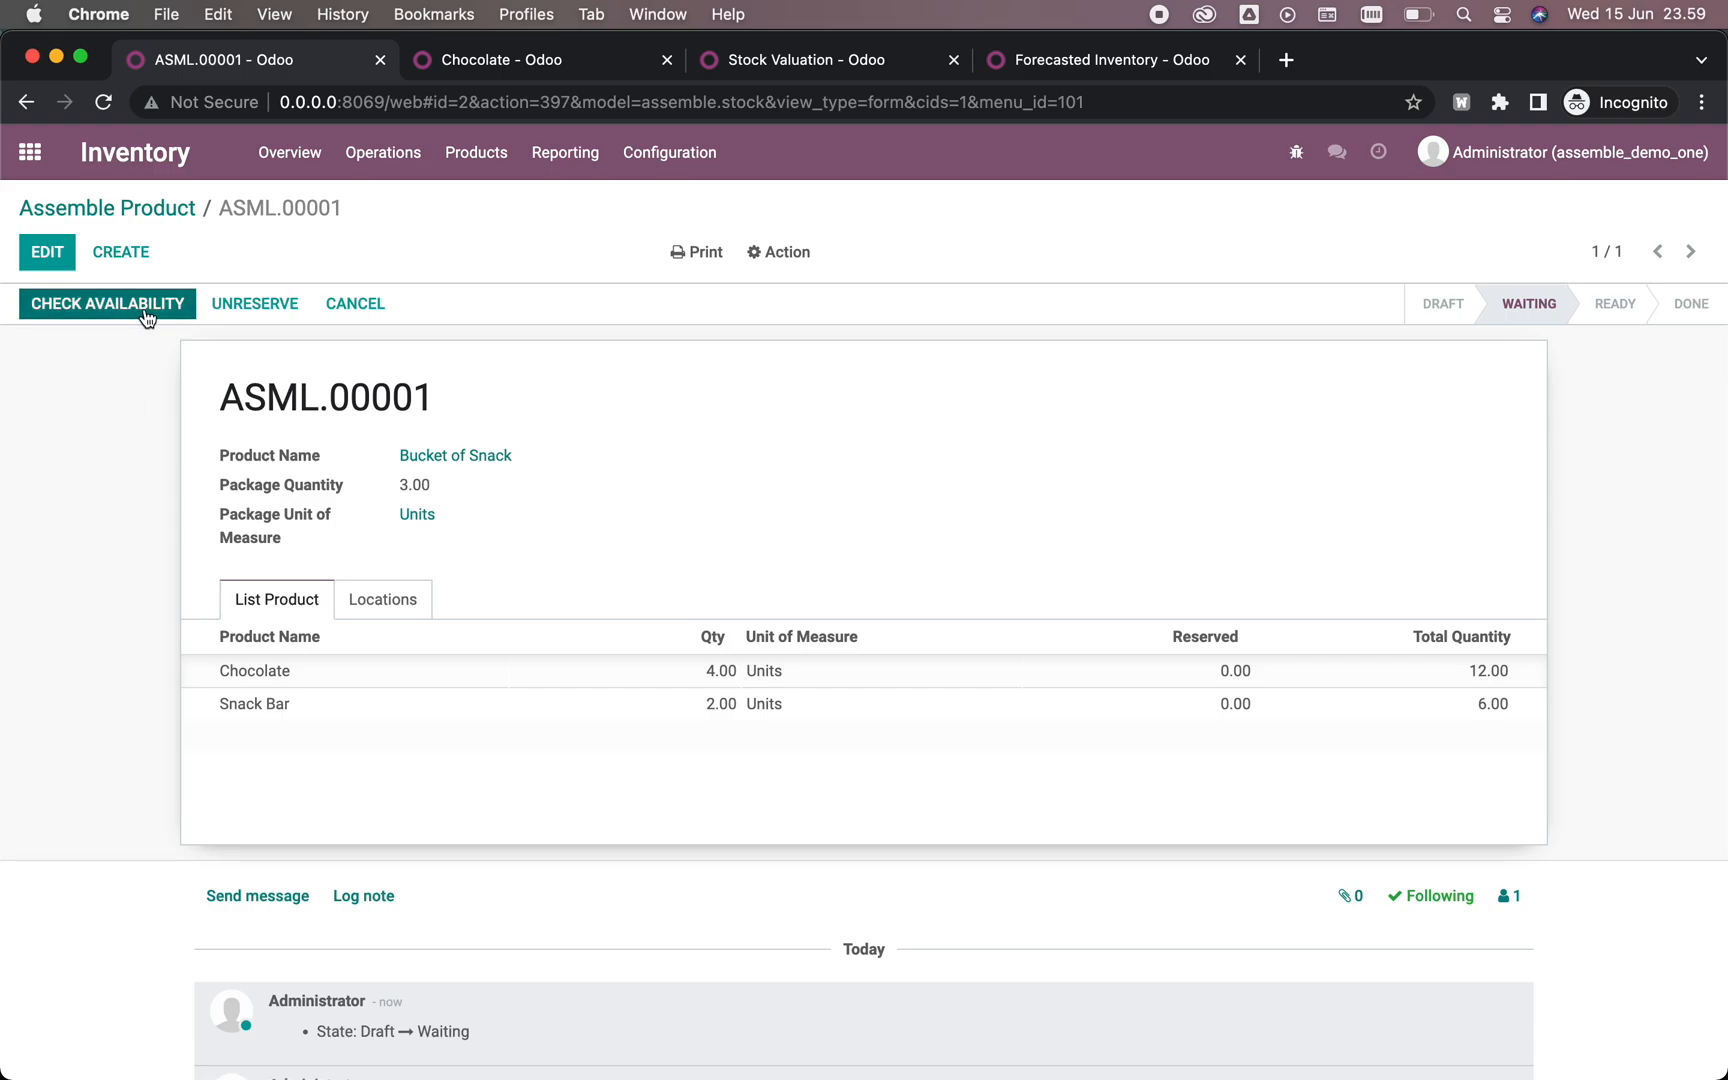
pyautogui.click(108, 303)
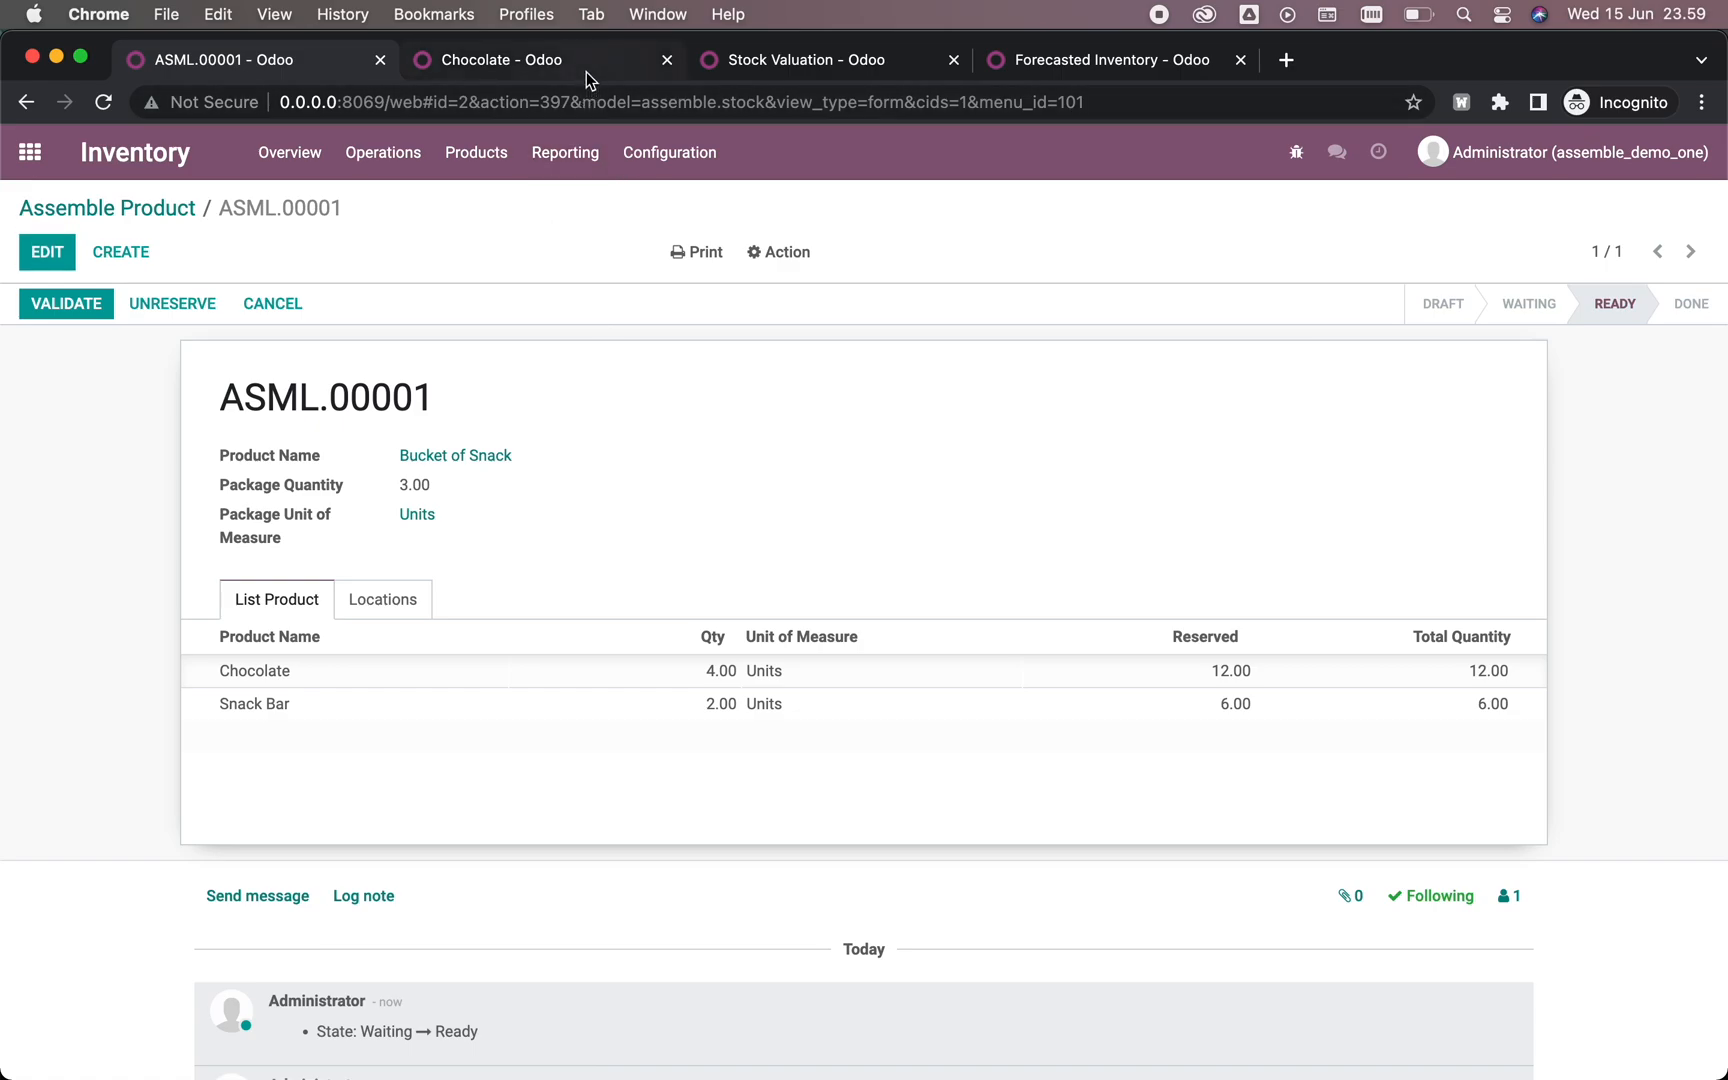
pyautogui.click(553, 60)
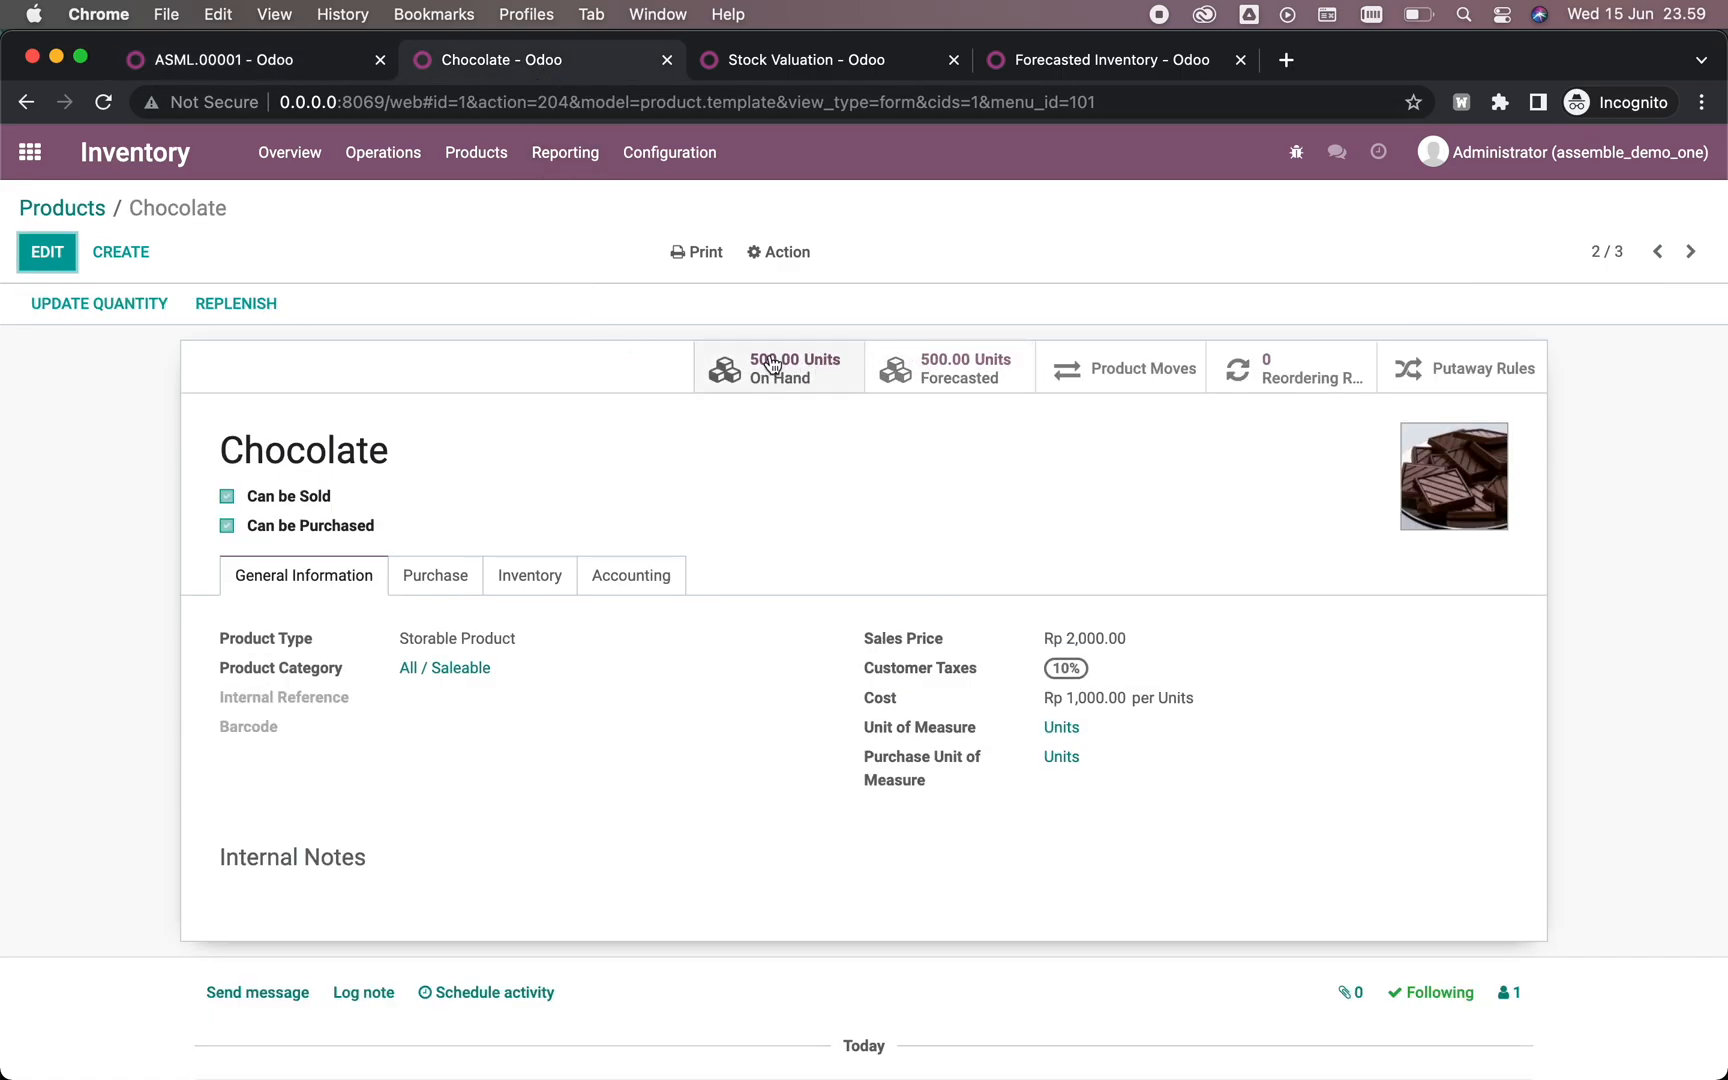
# Step: Reload Chocolate (488 forecast), check Bucket of Snack forecasts 3, then show the forecasted inventory report
pyautogui.click(103, 102)
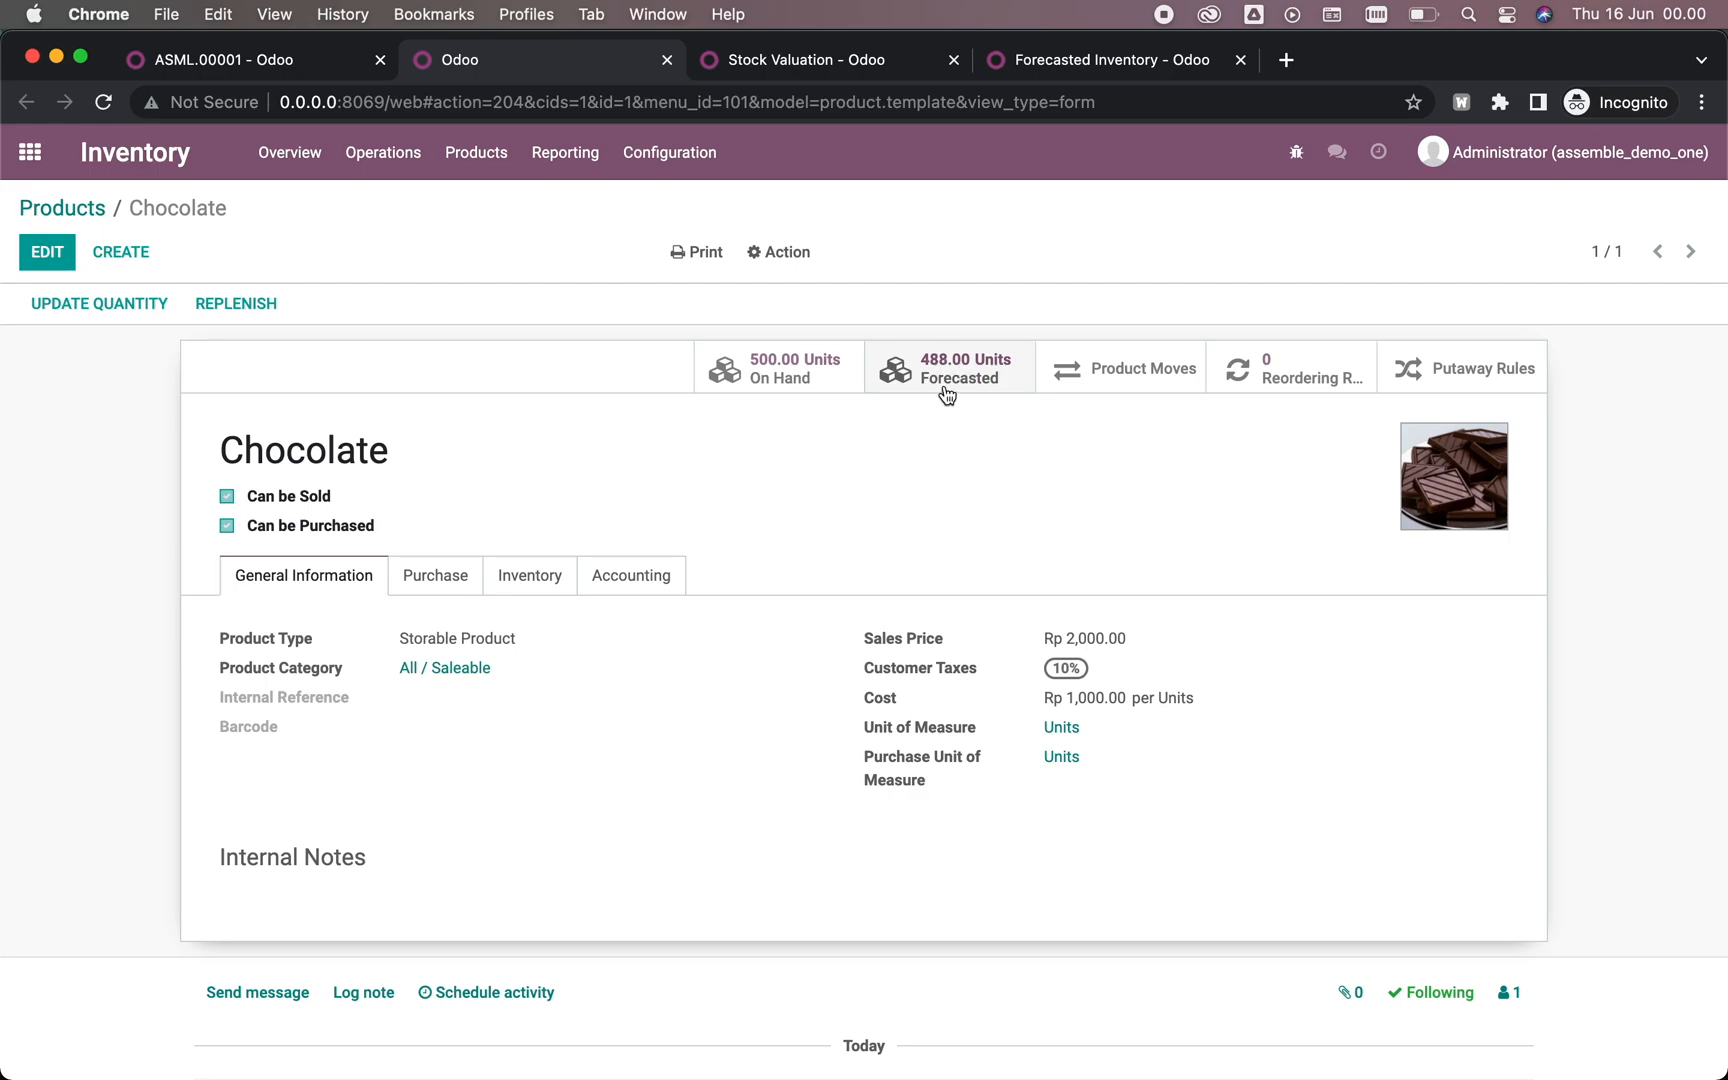
pyautogui.press('super+Left')
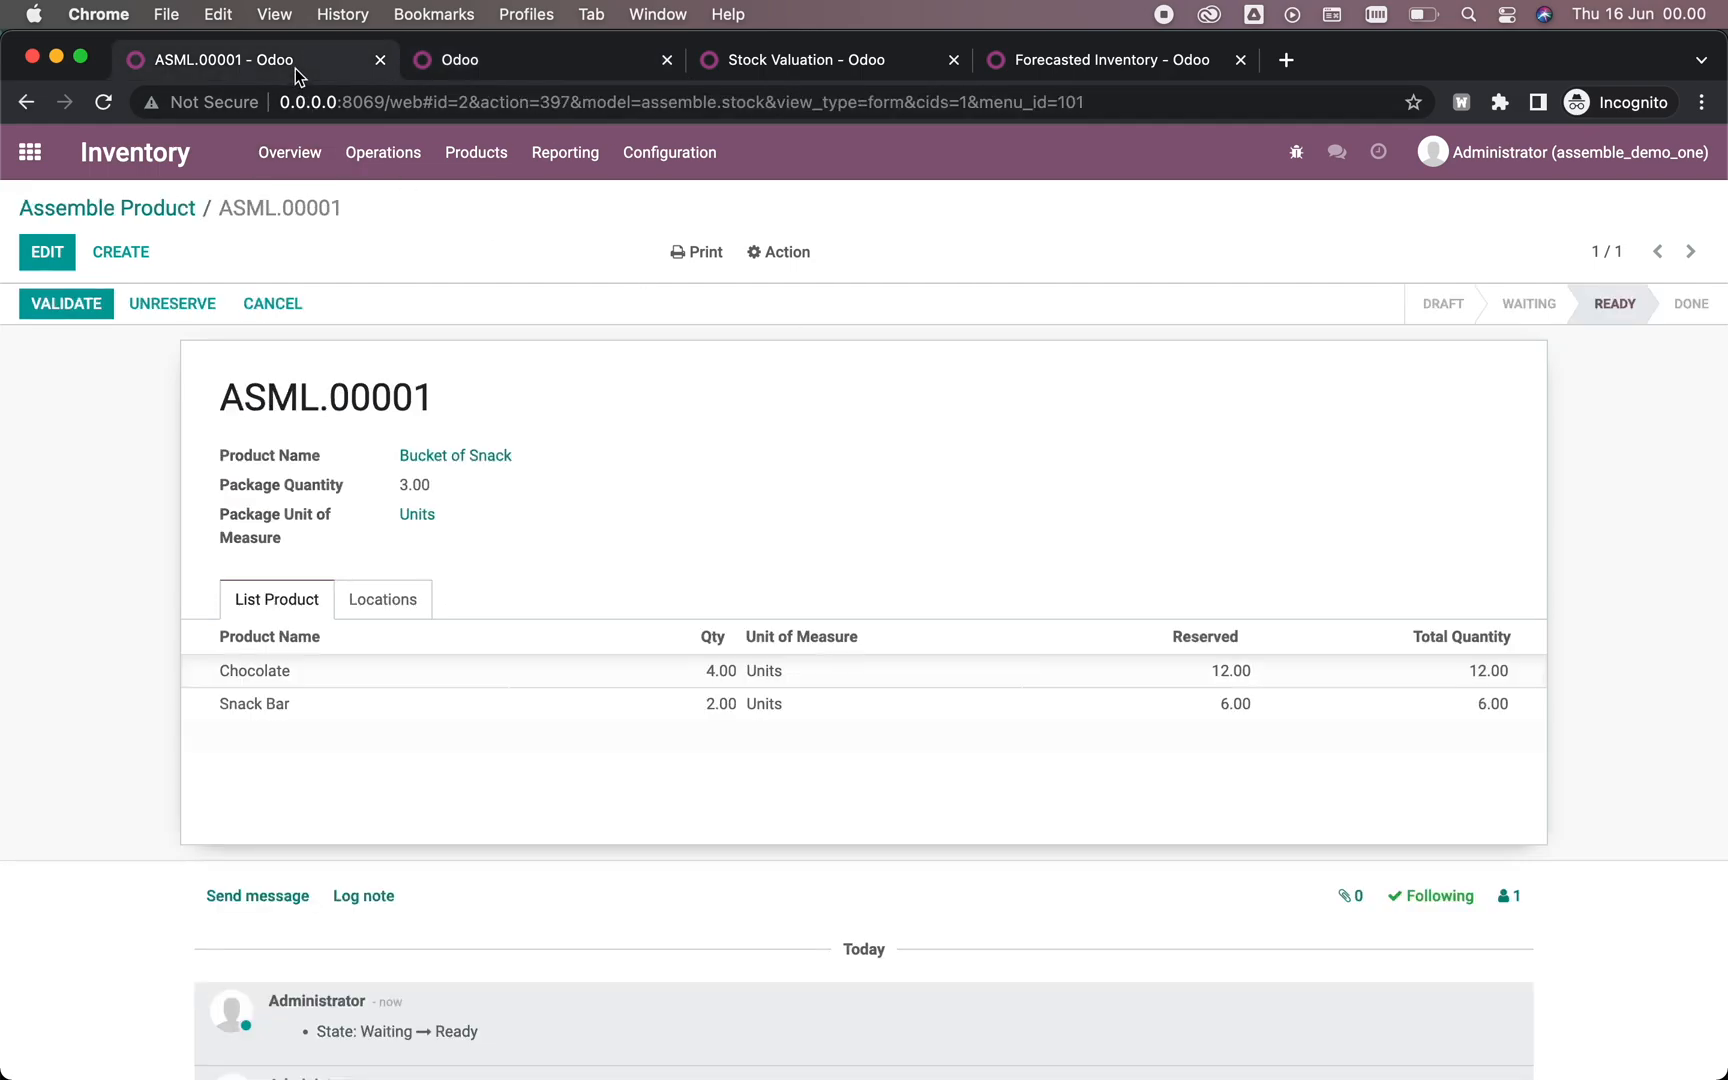
pyautogui.press('super+Left')
pyautogui.click(250, 349)
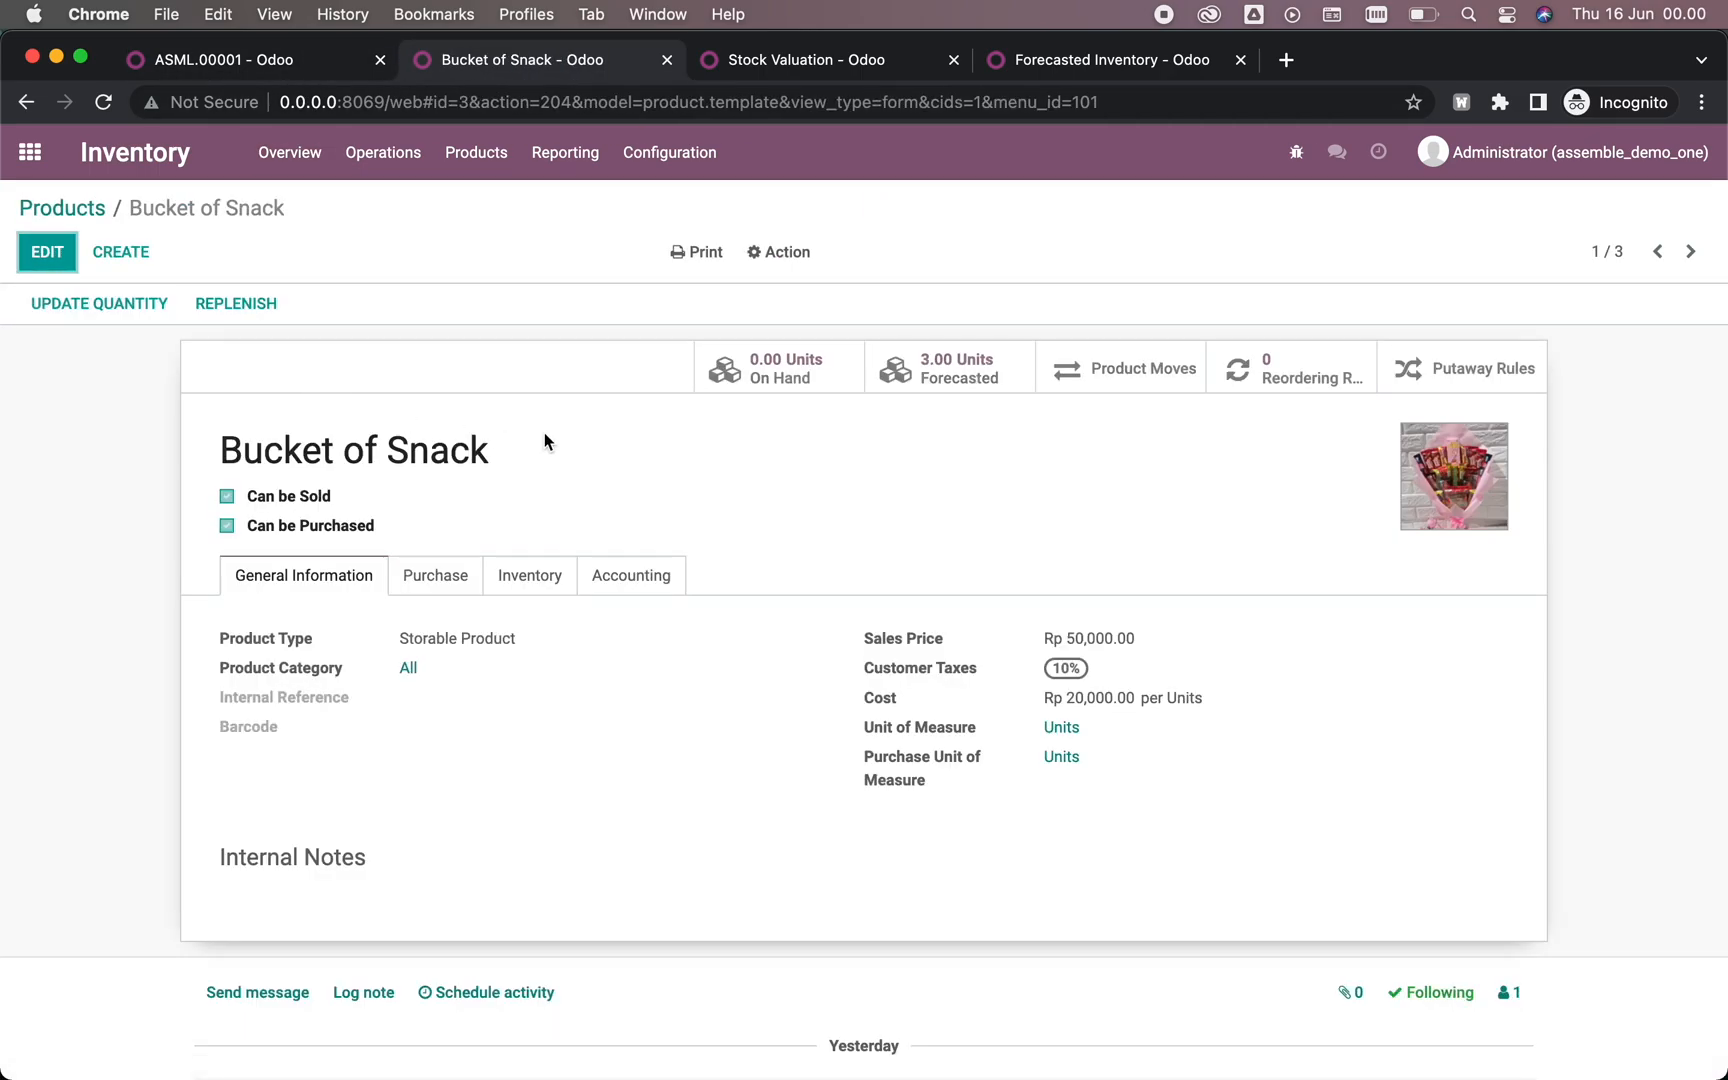
pyautogui.click(283, 61)
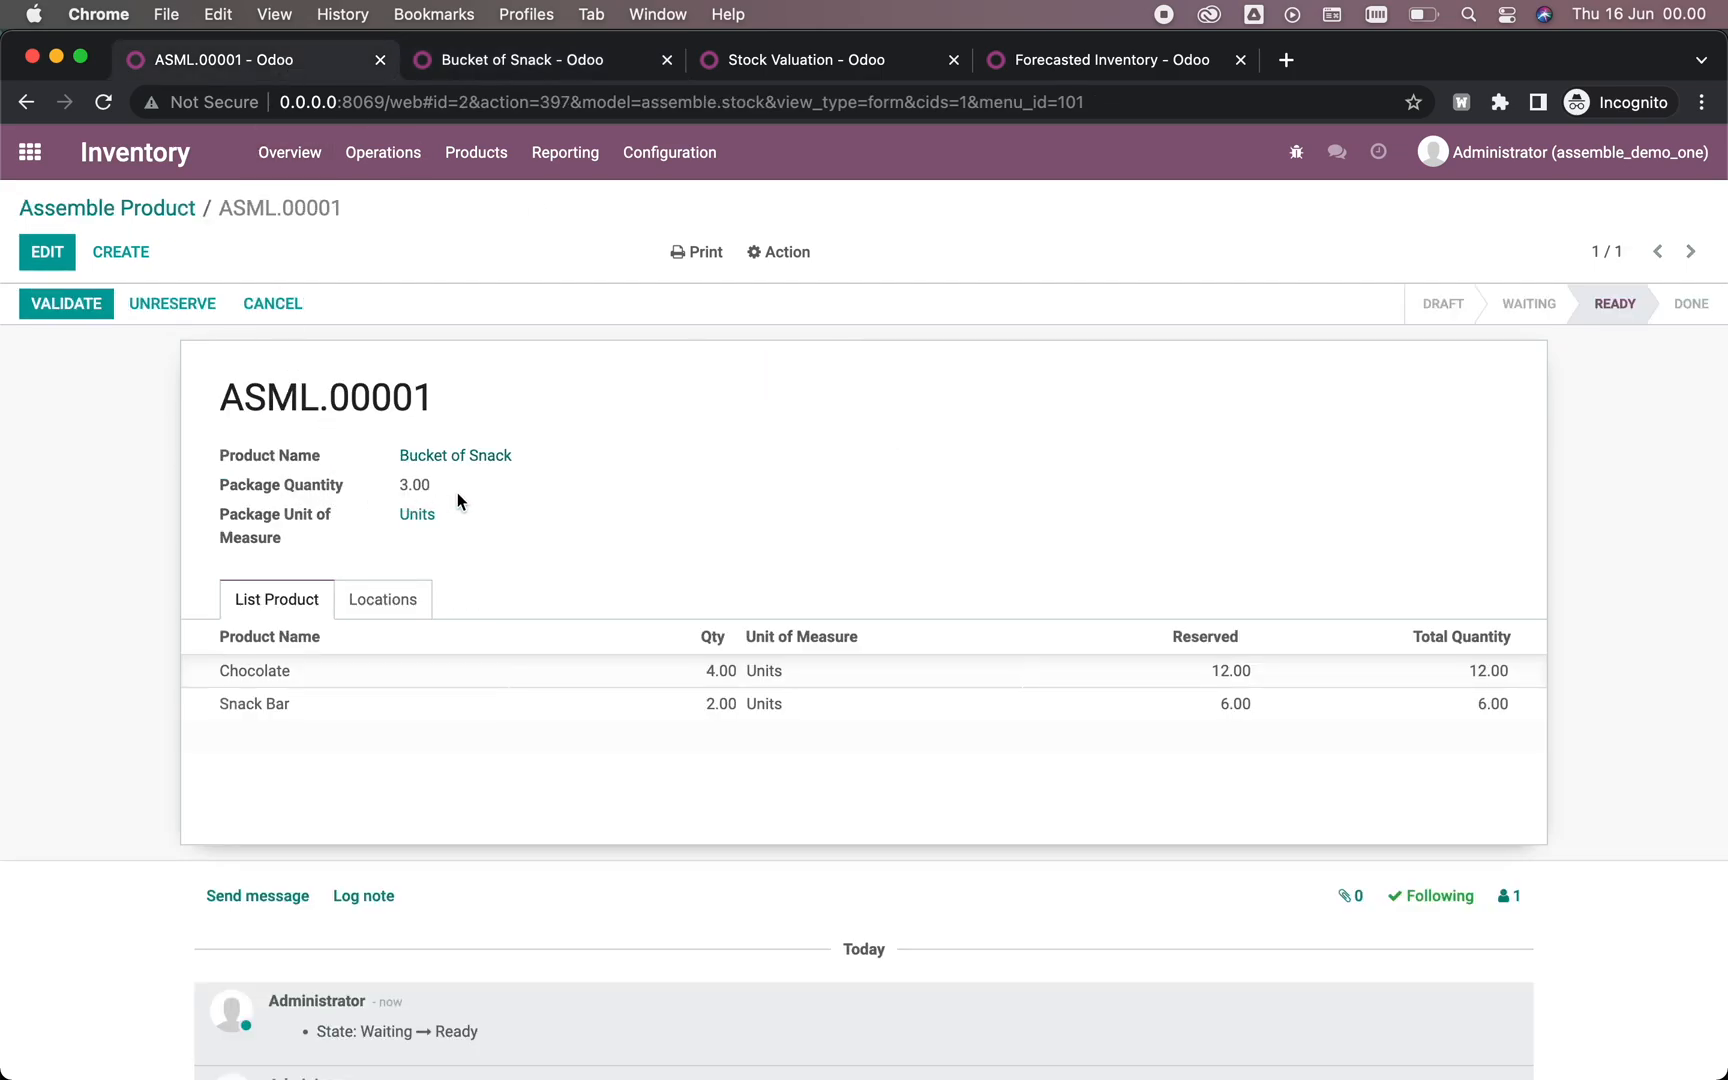
pyautogui.click(552, 61)
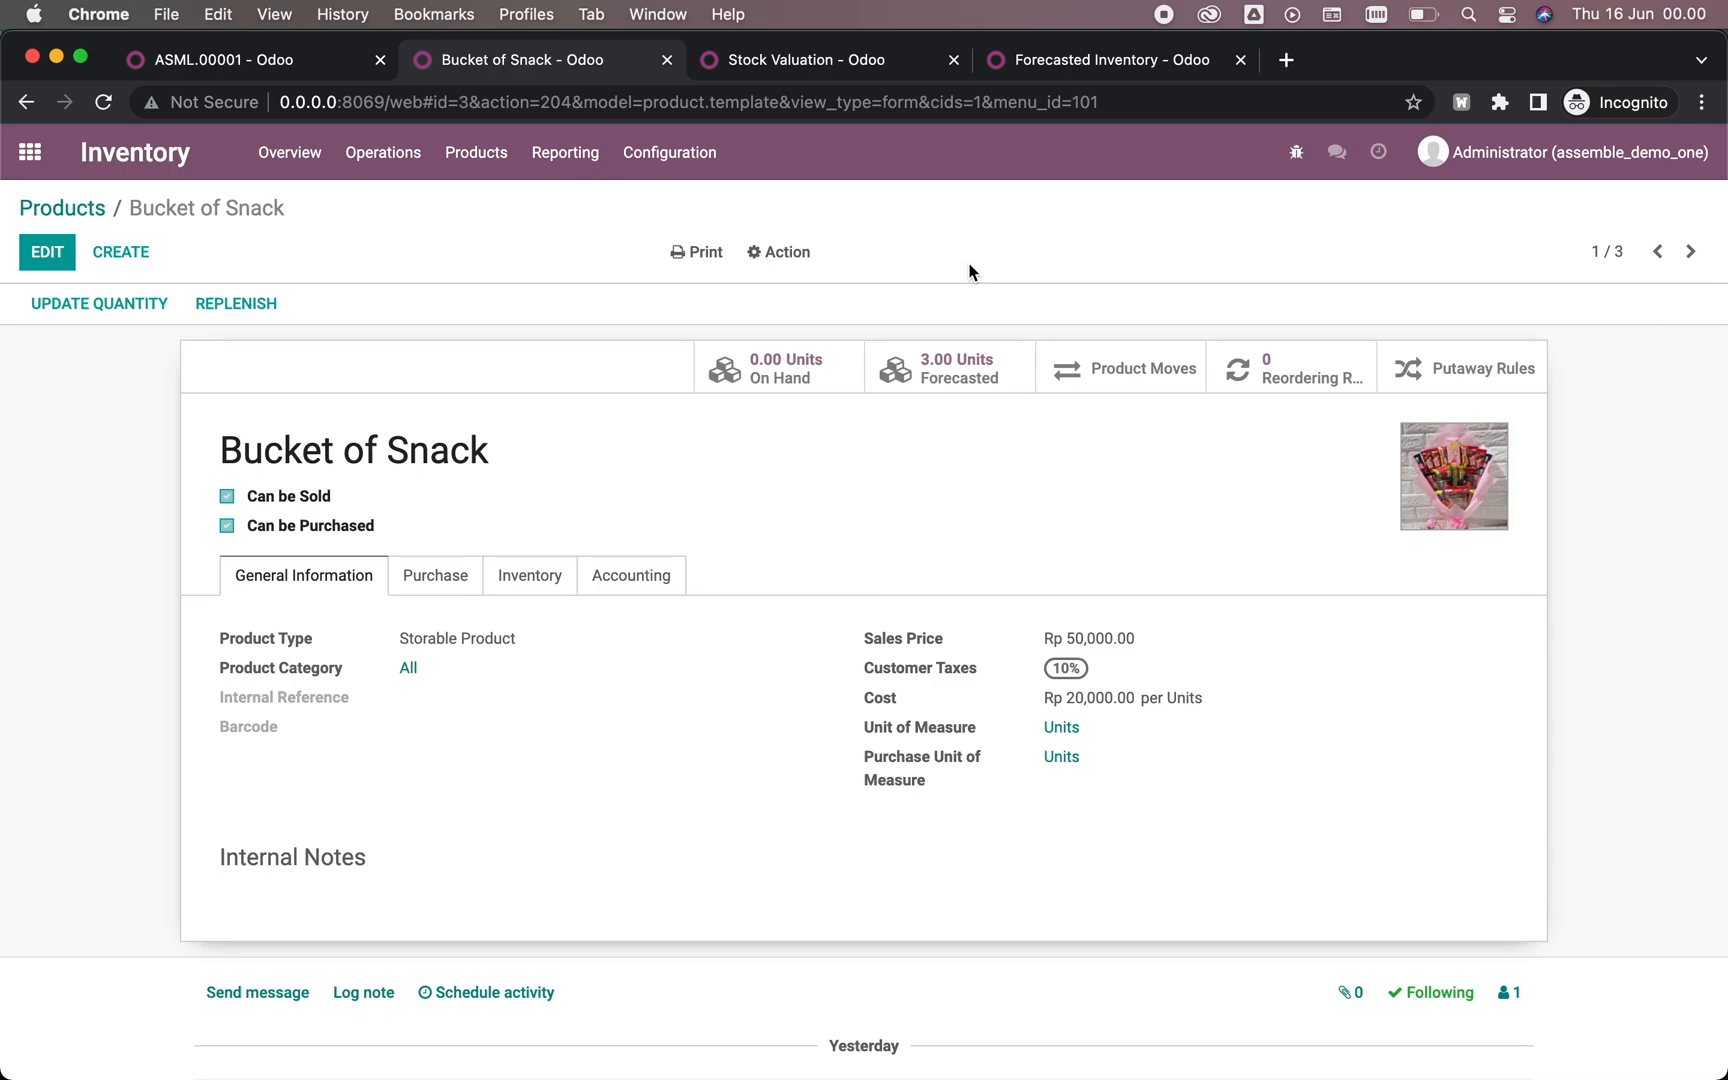
pyautogui.click(1096, 59)
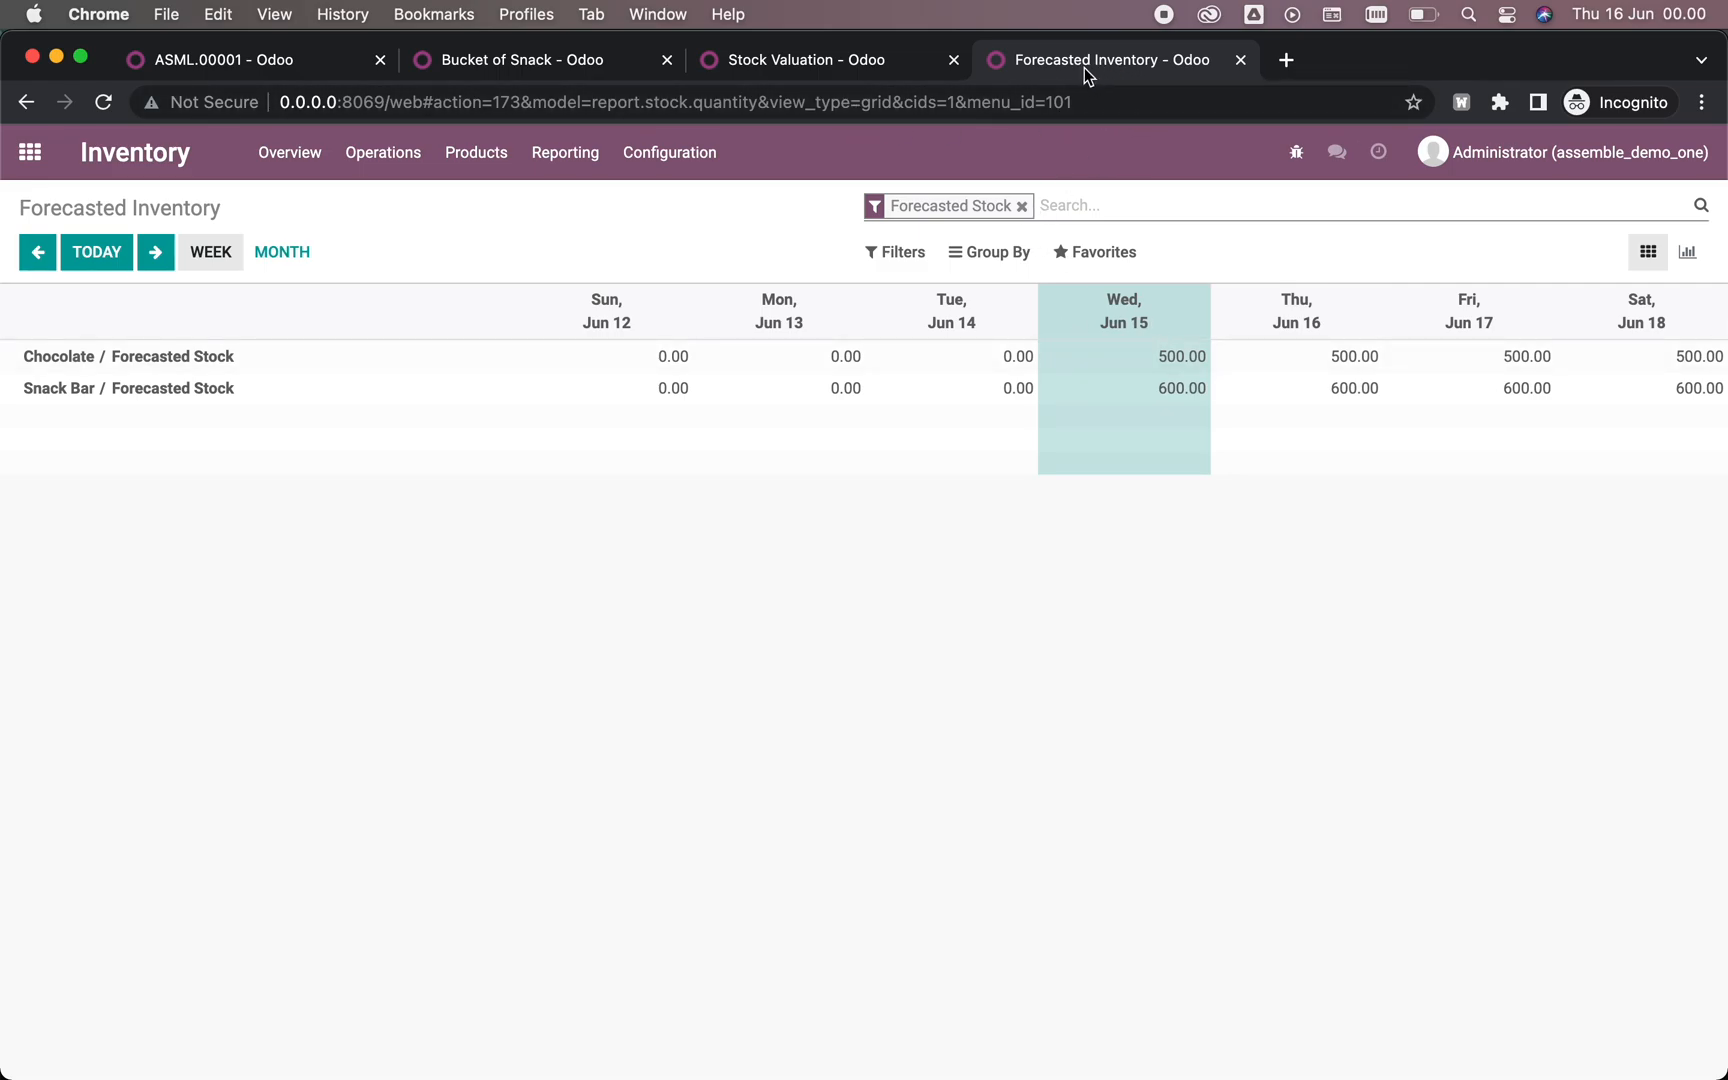
# Step: Reopen Reporting > Forecasted Inventory showing Bucket of Snack 3, Chocolate 488, Snack Bar 594
pyautogui.click(134, 153)
pyautogui.click(30, 151)
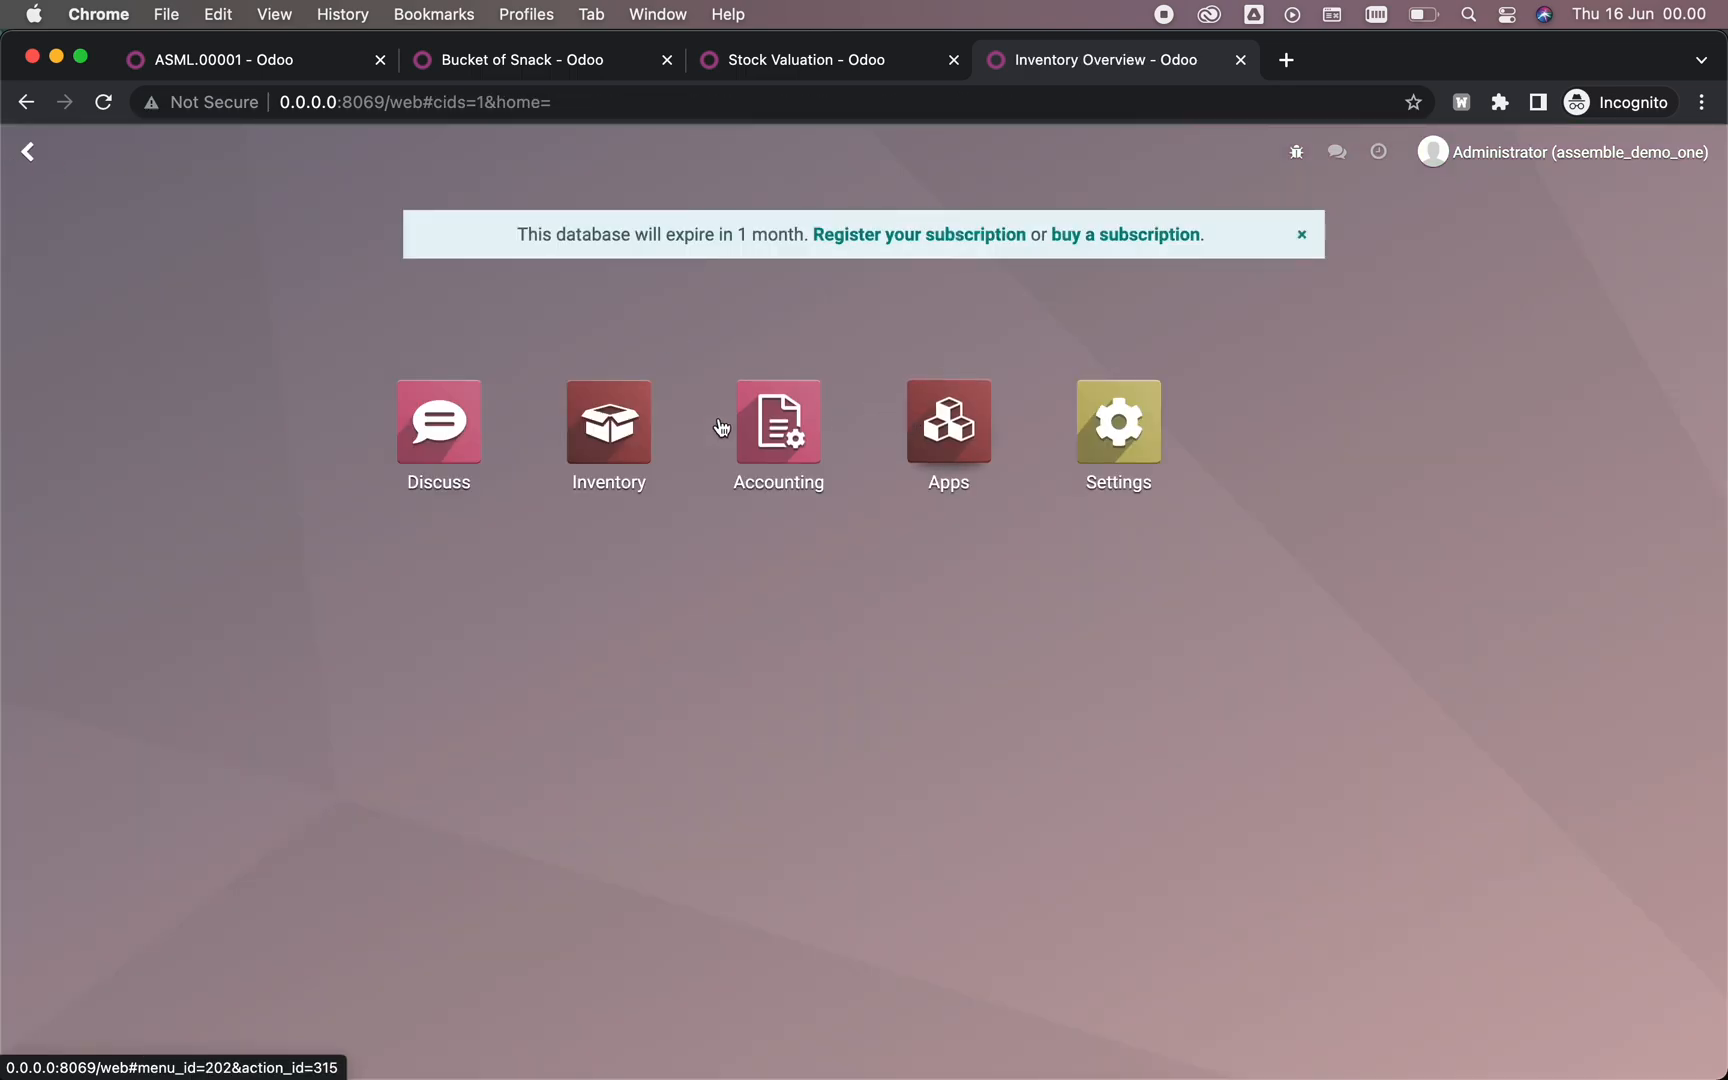
pyautogui.click(609, 423)
pyautogui.click(564, 151)
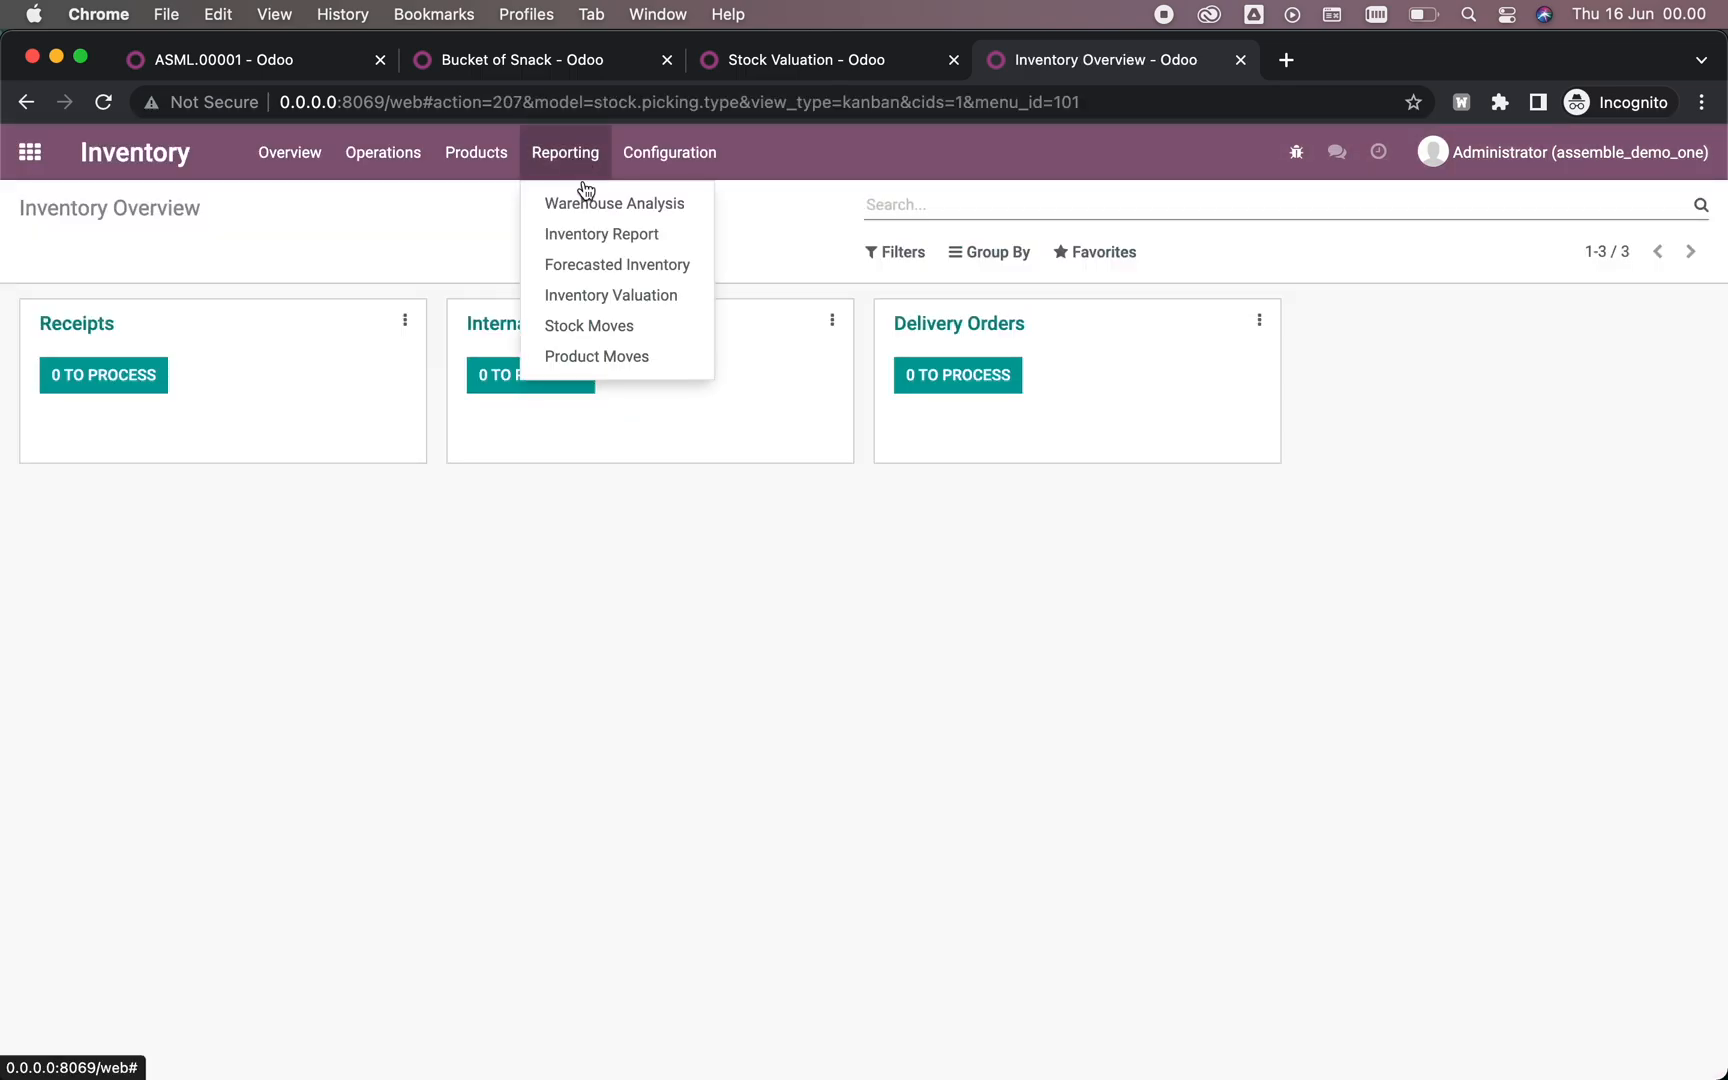
pyautogui.click(653, 268)
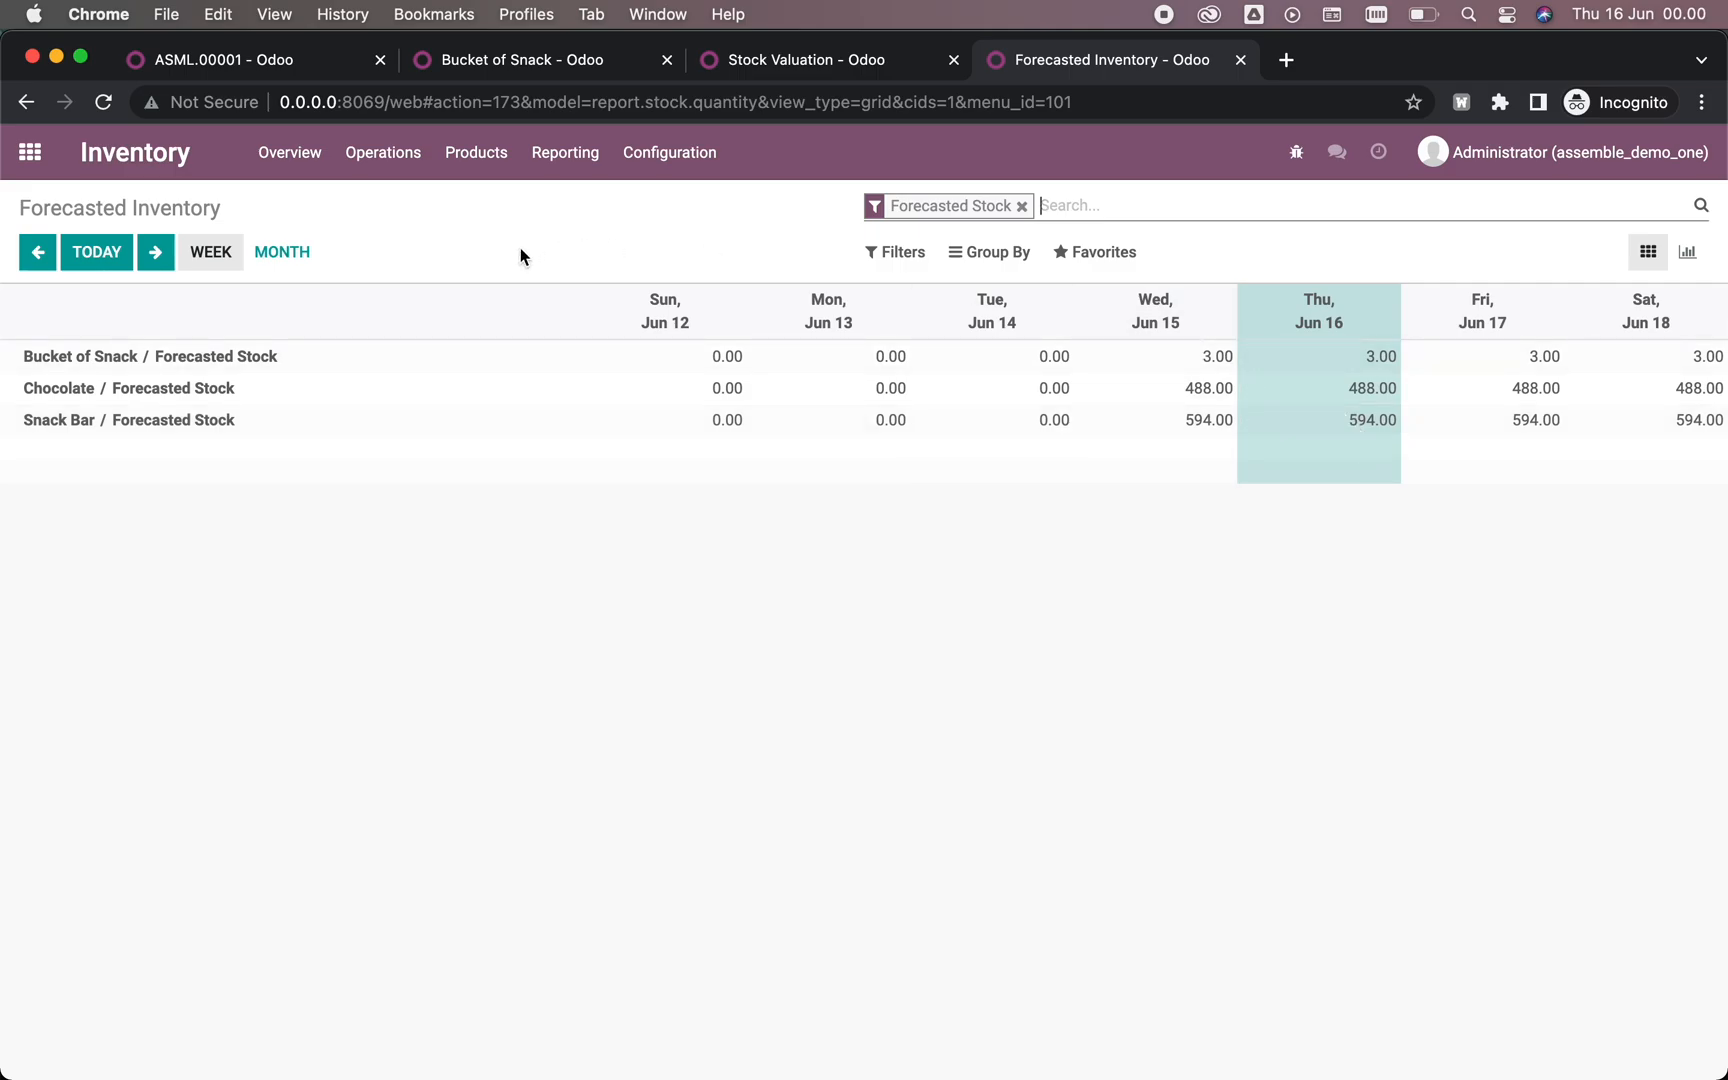
# Step: Unreserve ASML.00001, refresh Bucket of Snack stock and check the Chocolate product
pyautogui.hotkey('ctrl', 'Tab')
pyautogui.click(170, 302)
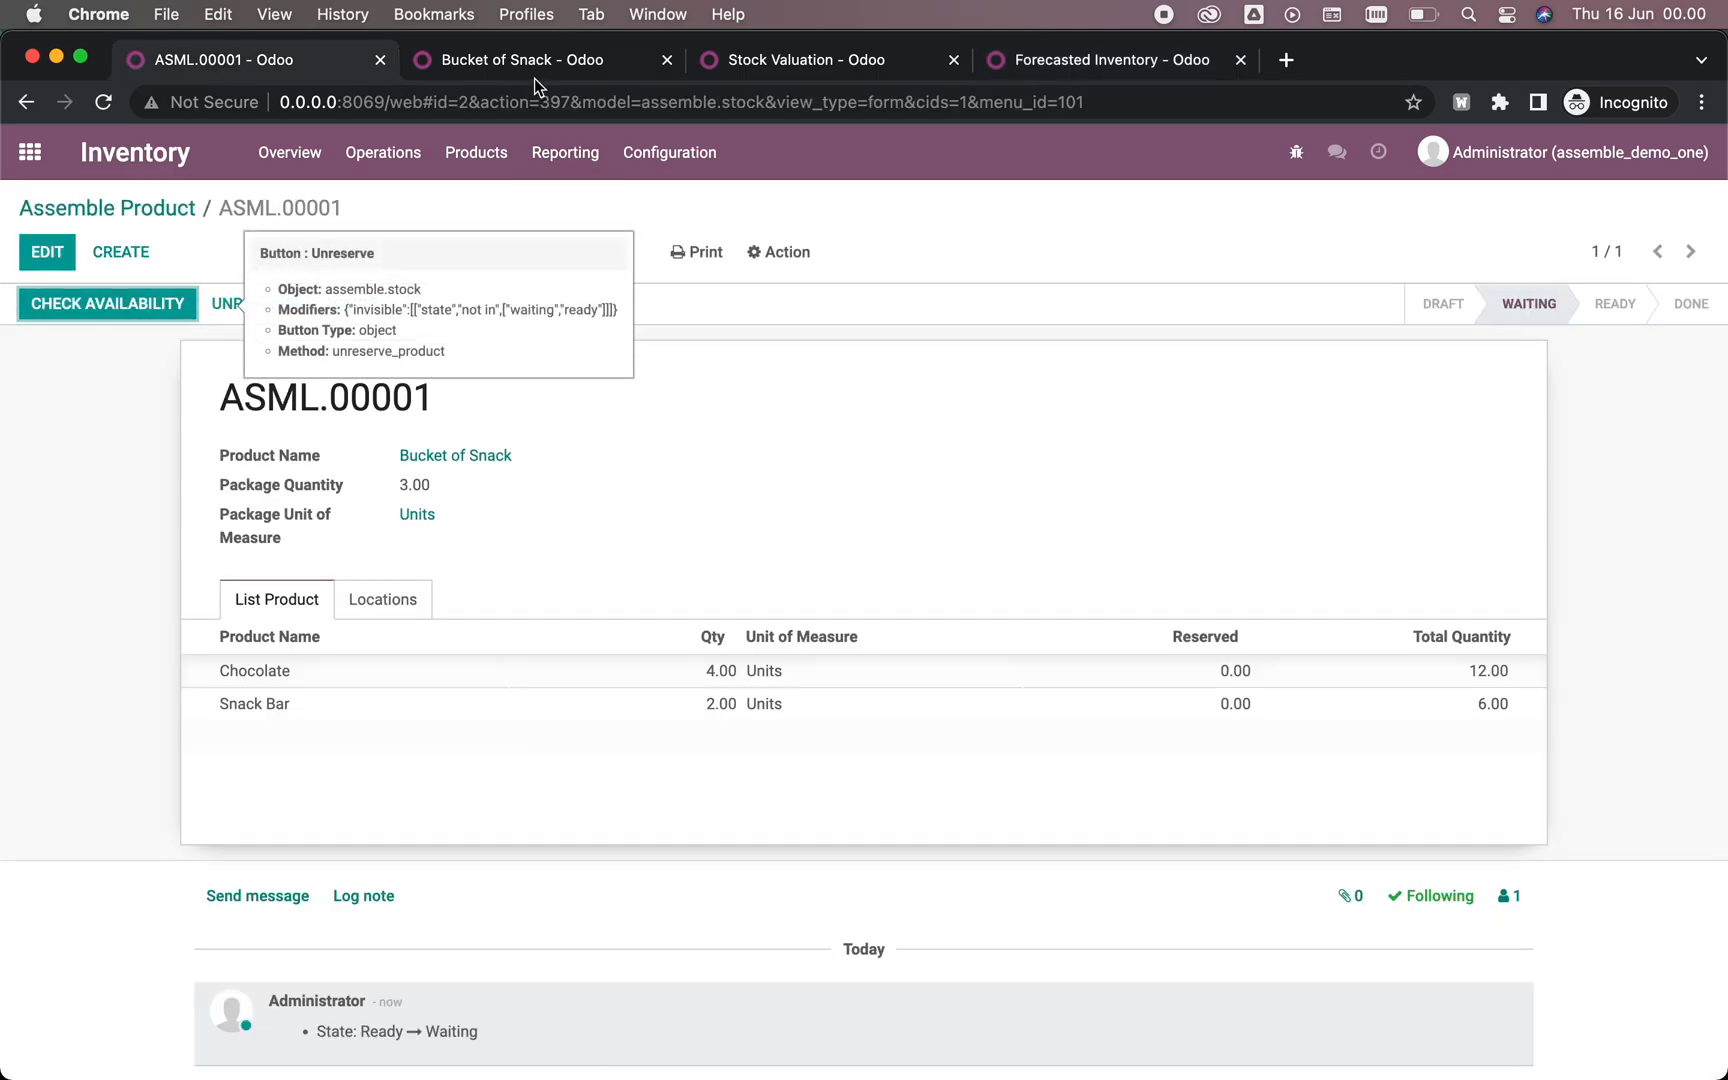
pyautogui.hotkey('ctrl', 'Tab')
pyautogui.click(103, 101)
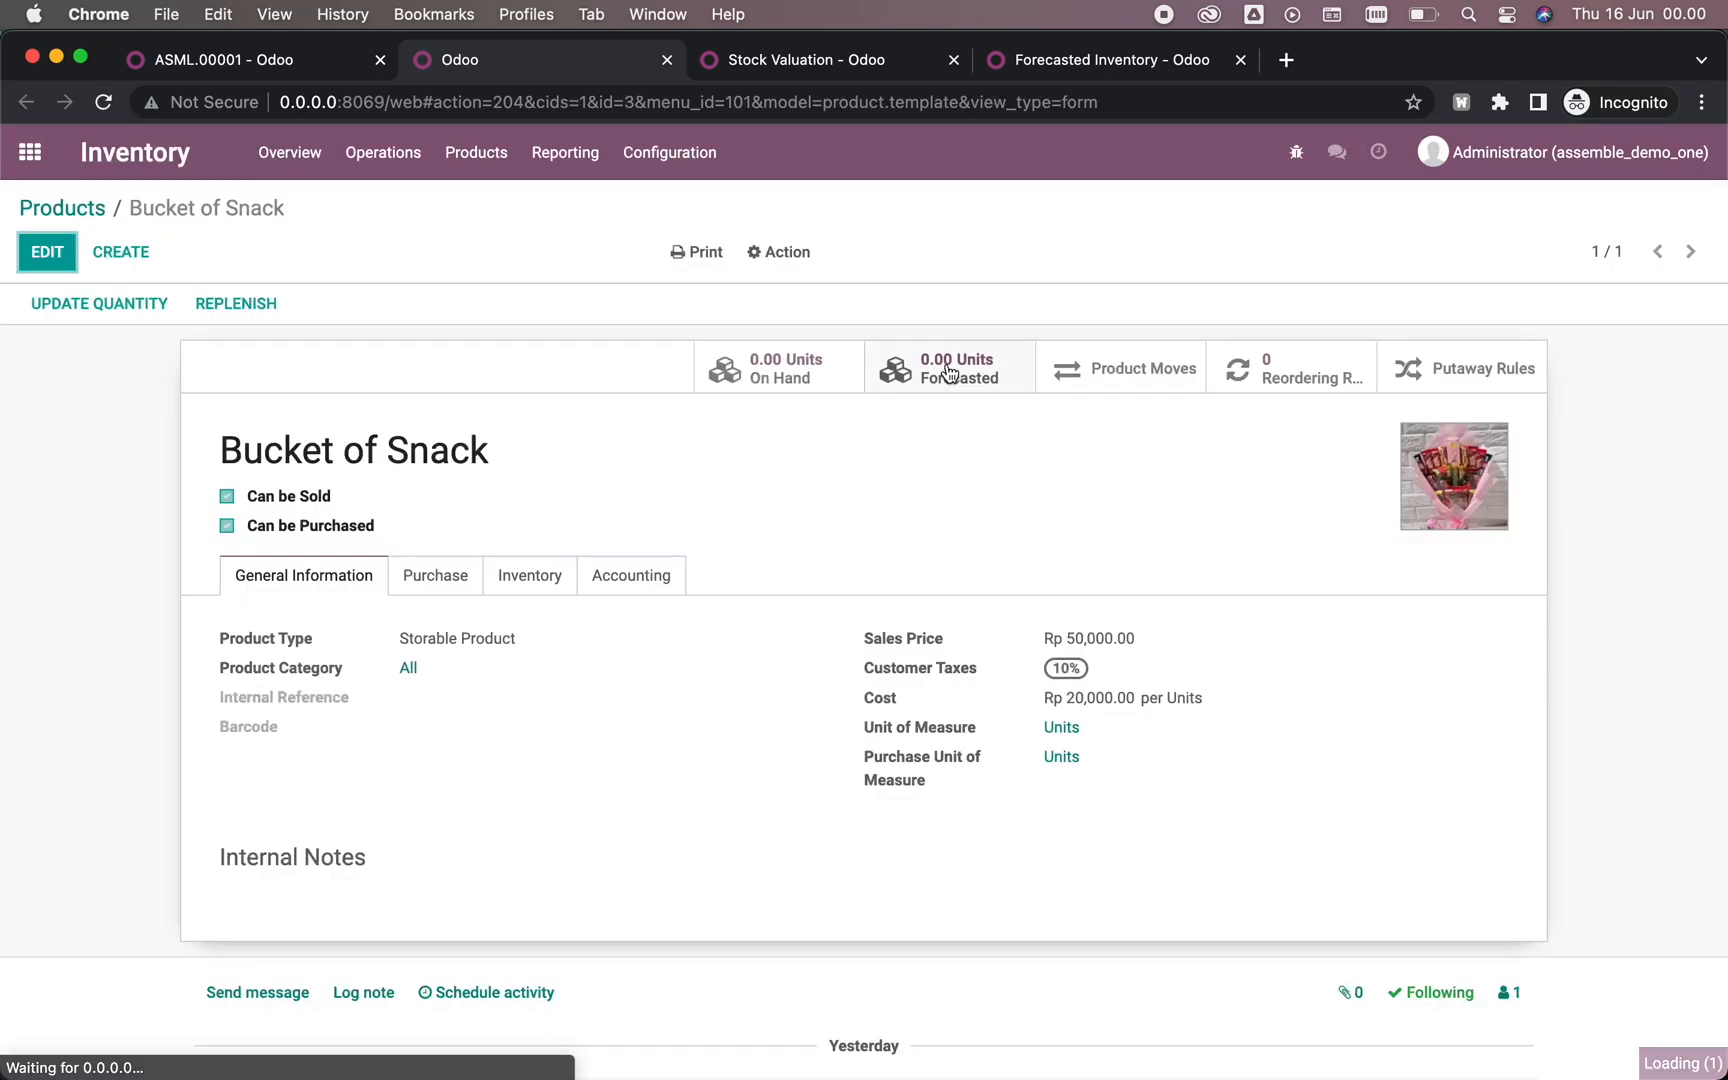
pyautogui.click(804, 60)
pyautogui.click(475, 151)
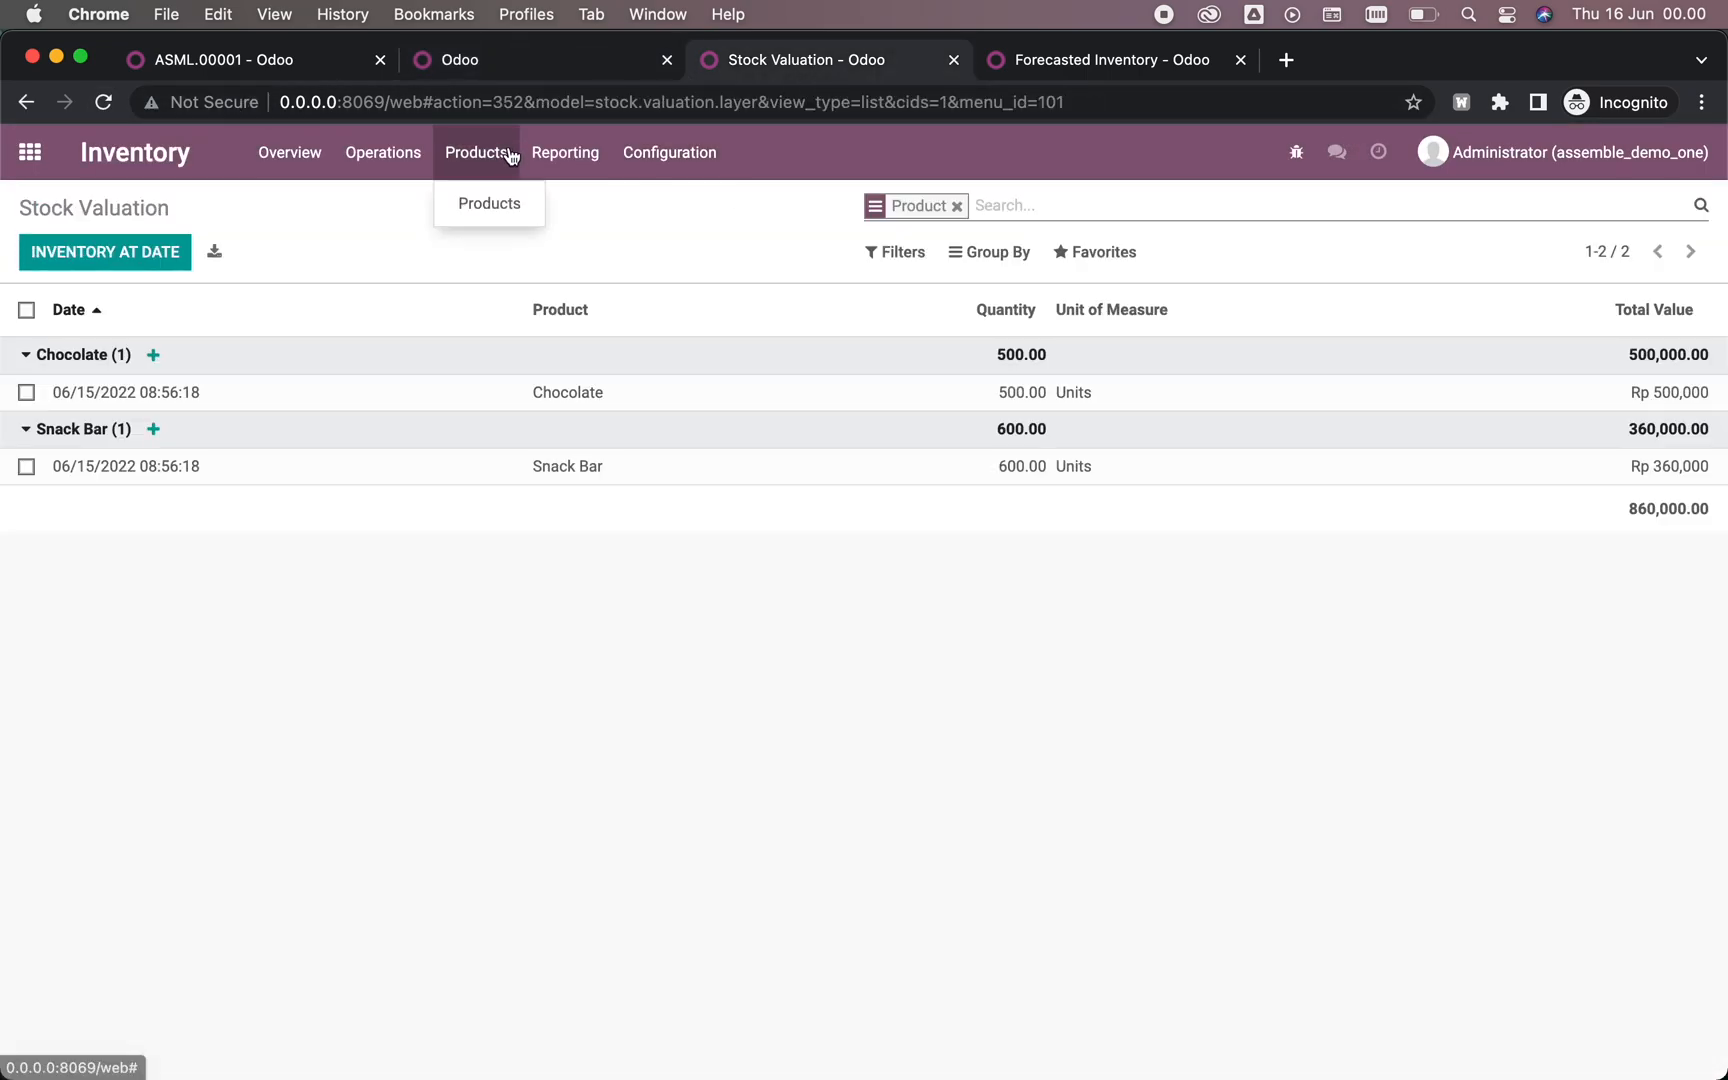
pyautogui.click(497, 203)
pyautogui.click(744, 355)
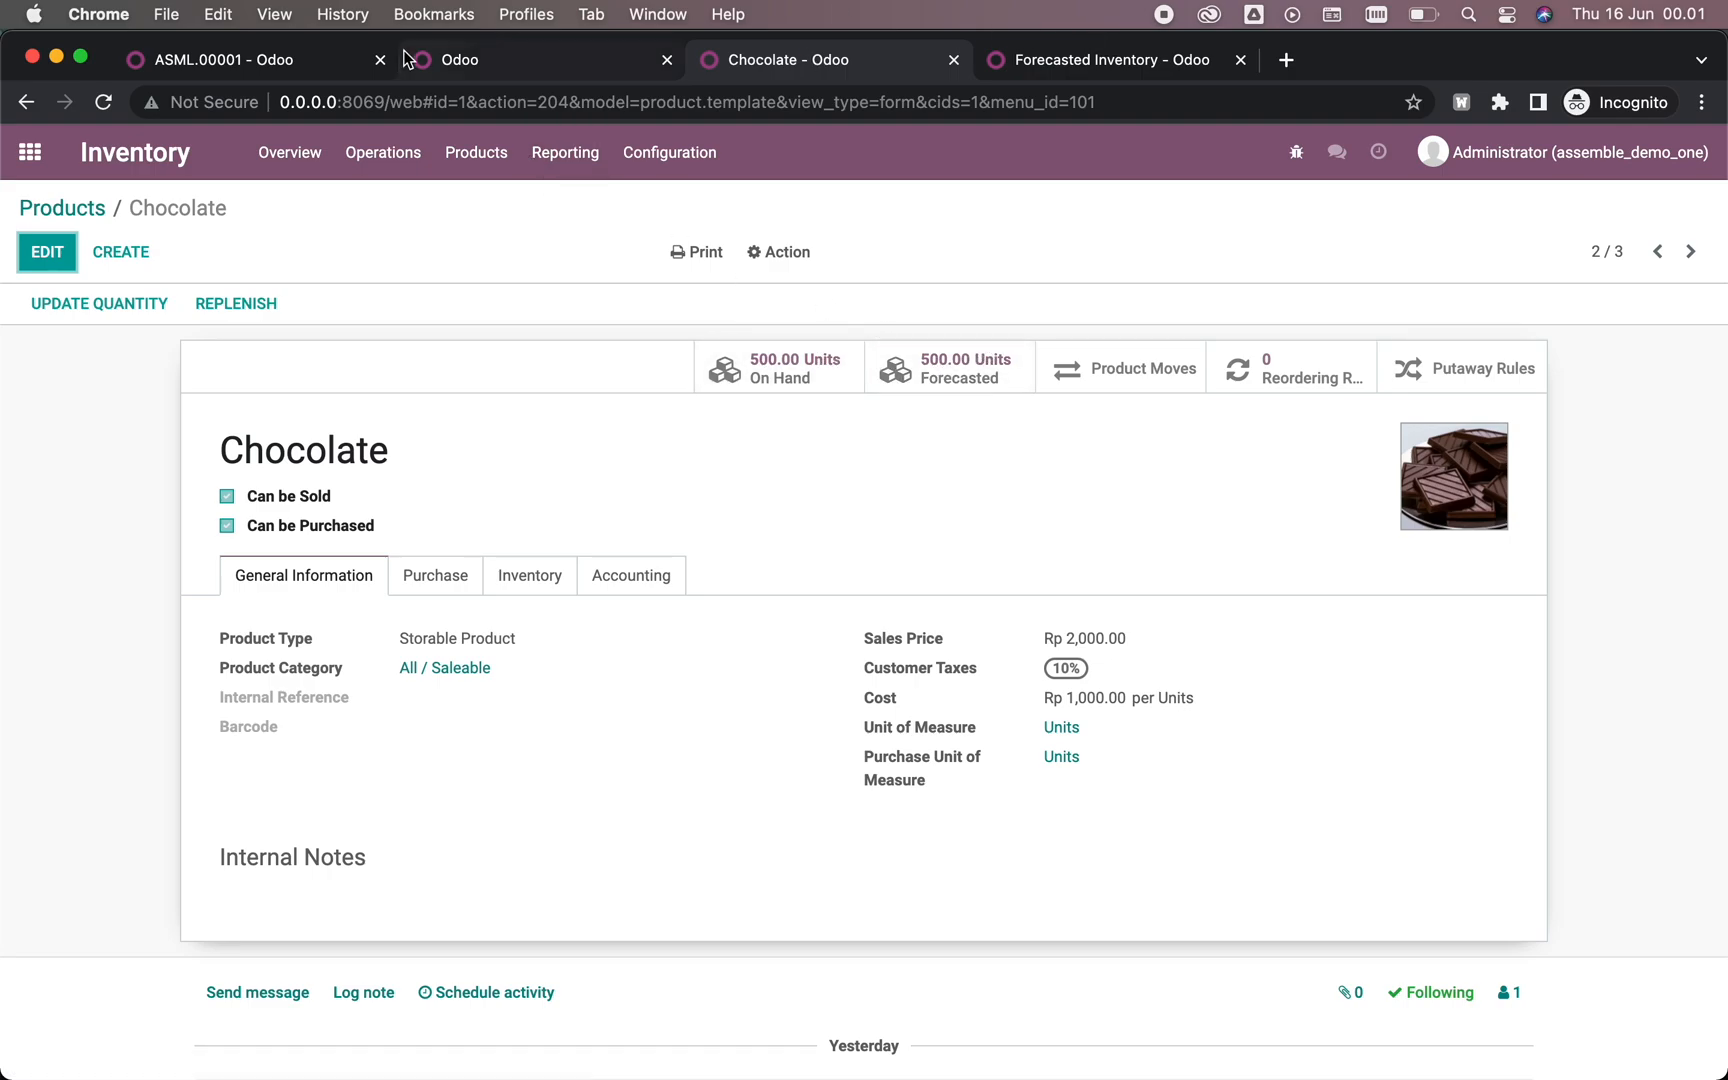
# Step: Reserve ASML.00001's components again and validate the assembly, then view Bucket of Snack
pyautogui.click(189, 59)
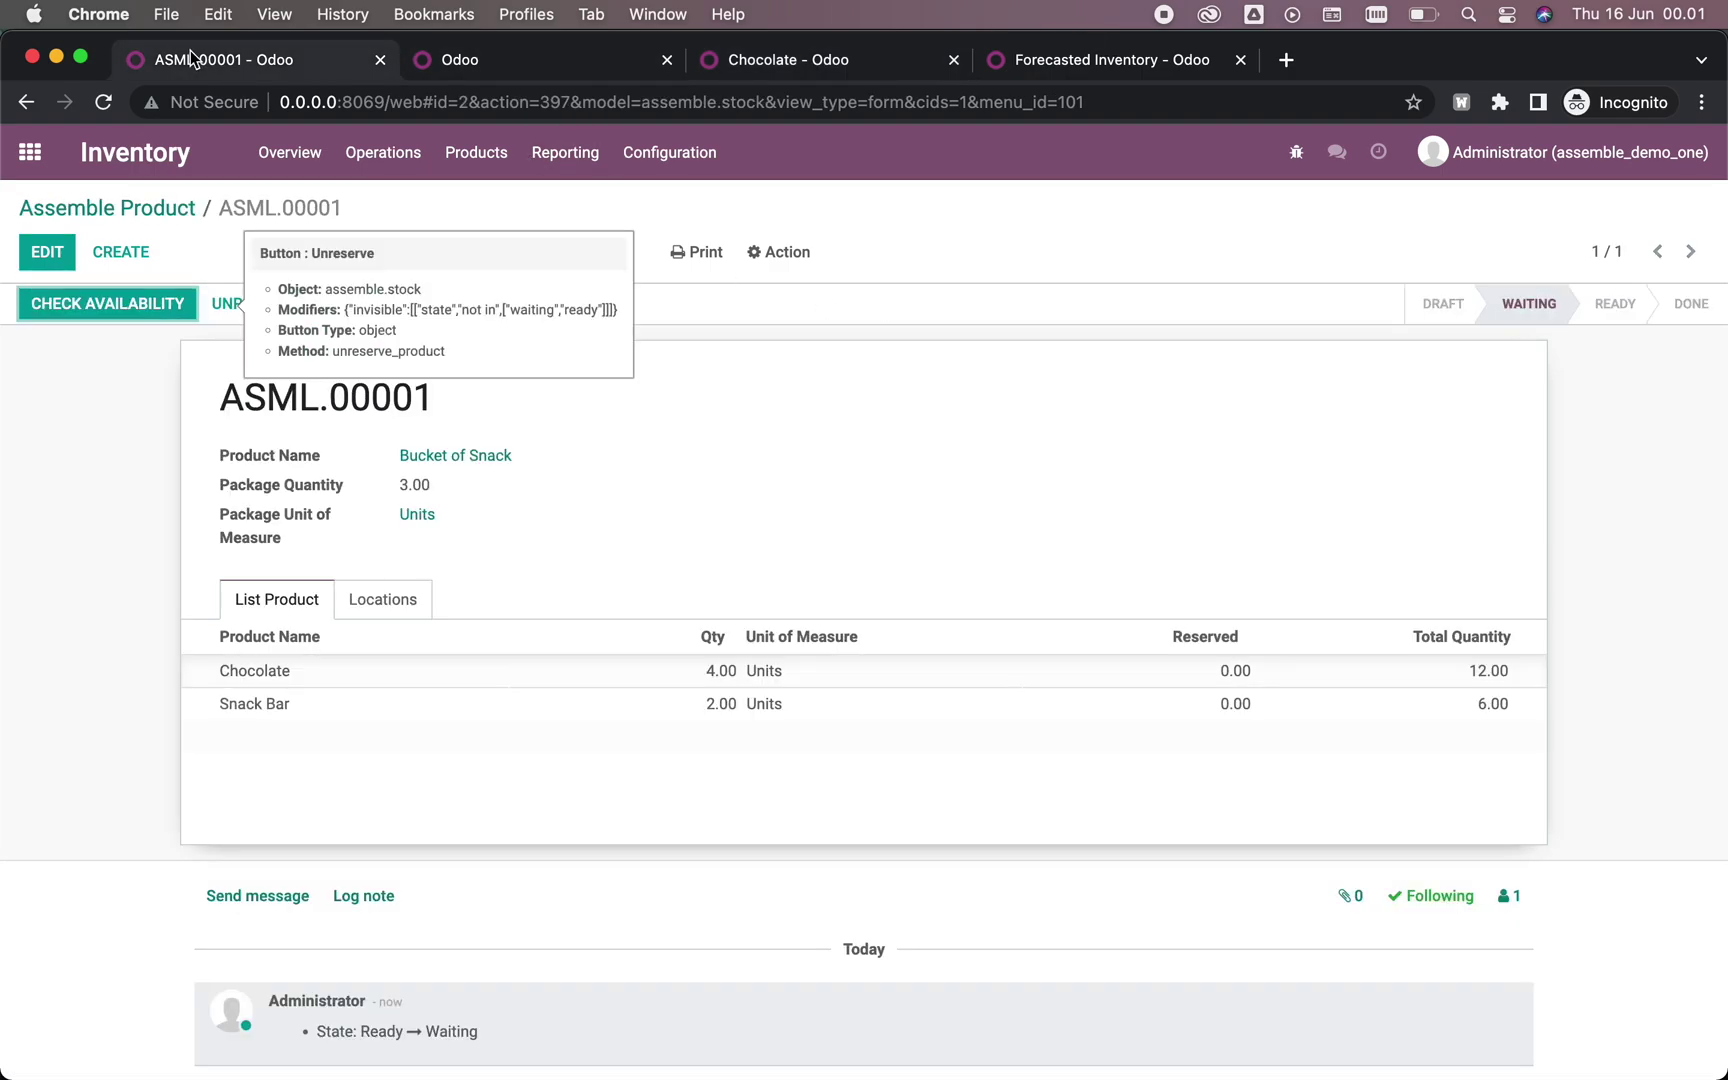
pyautogui.click(119, 308)
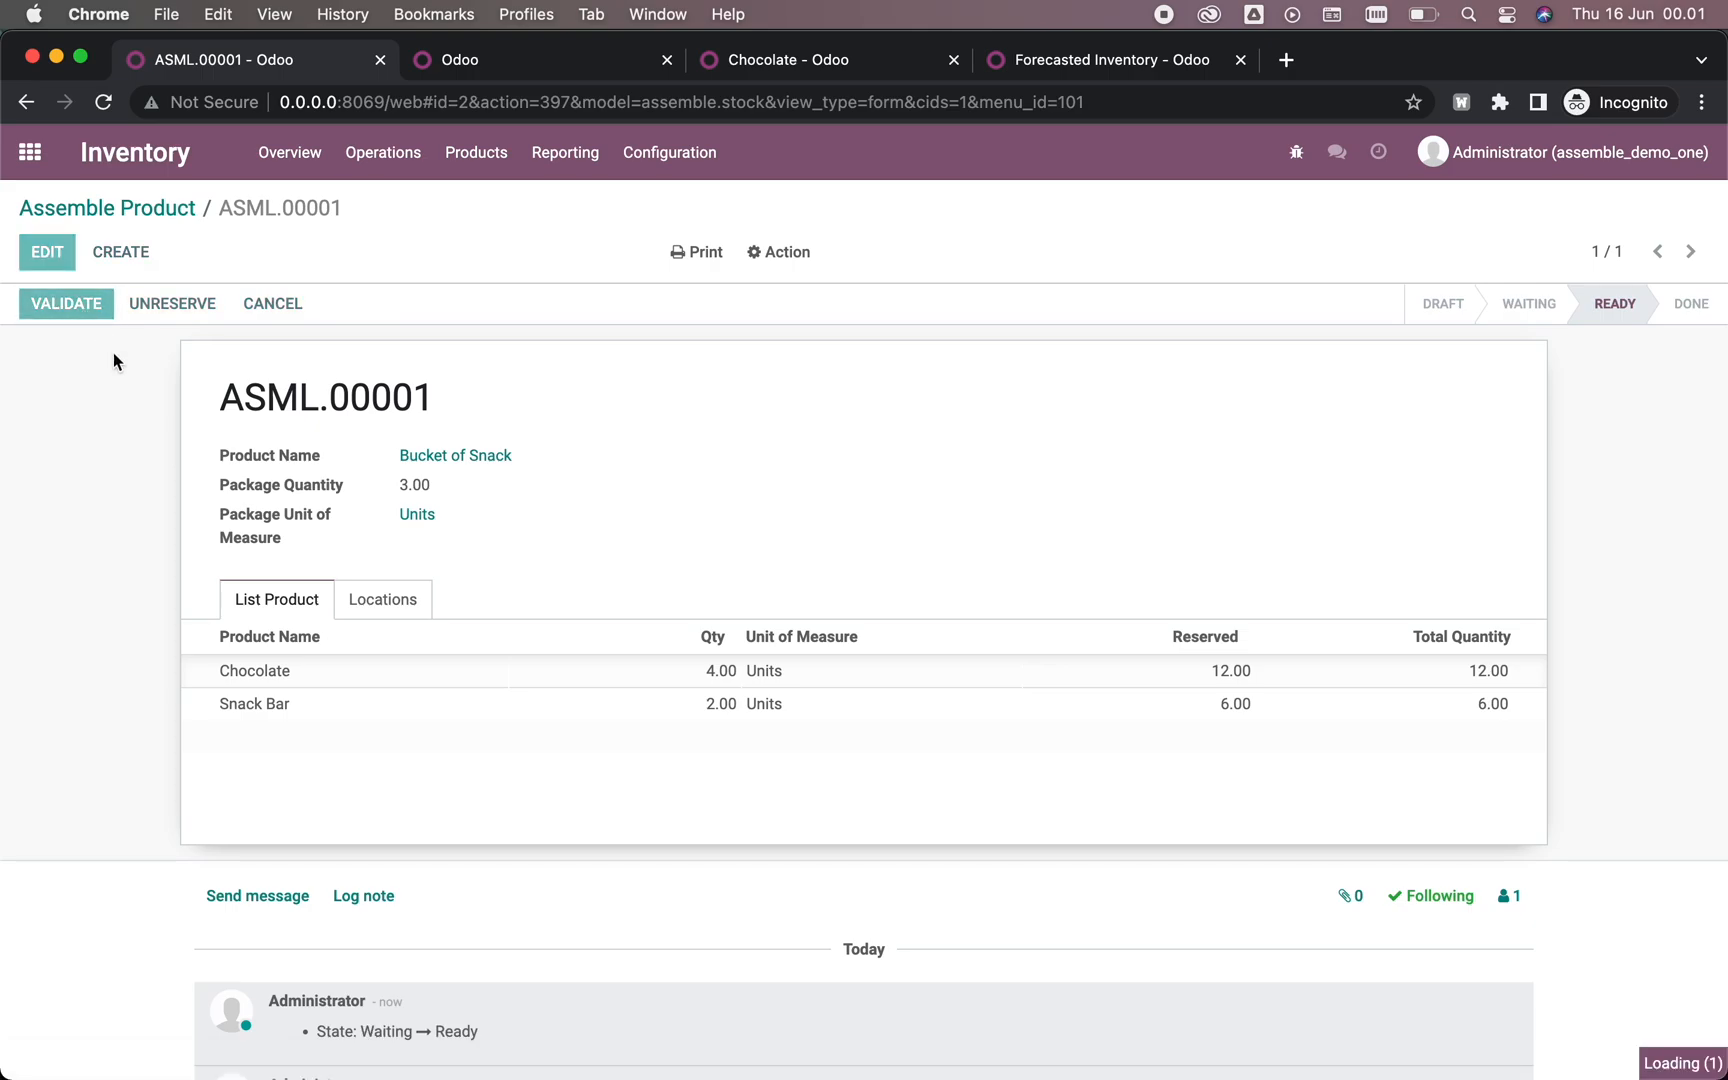
pyautogui.click(65, 302)
pyautogui.click(540, 60)
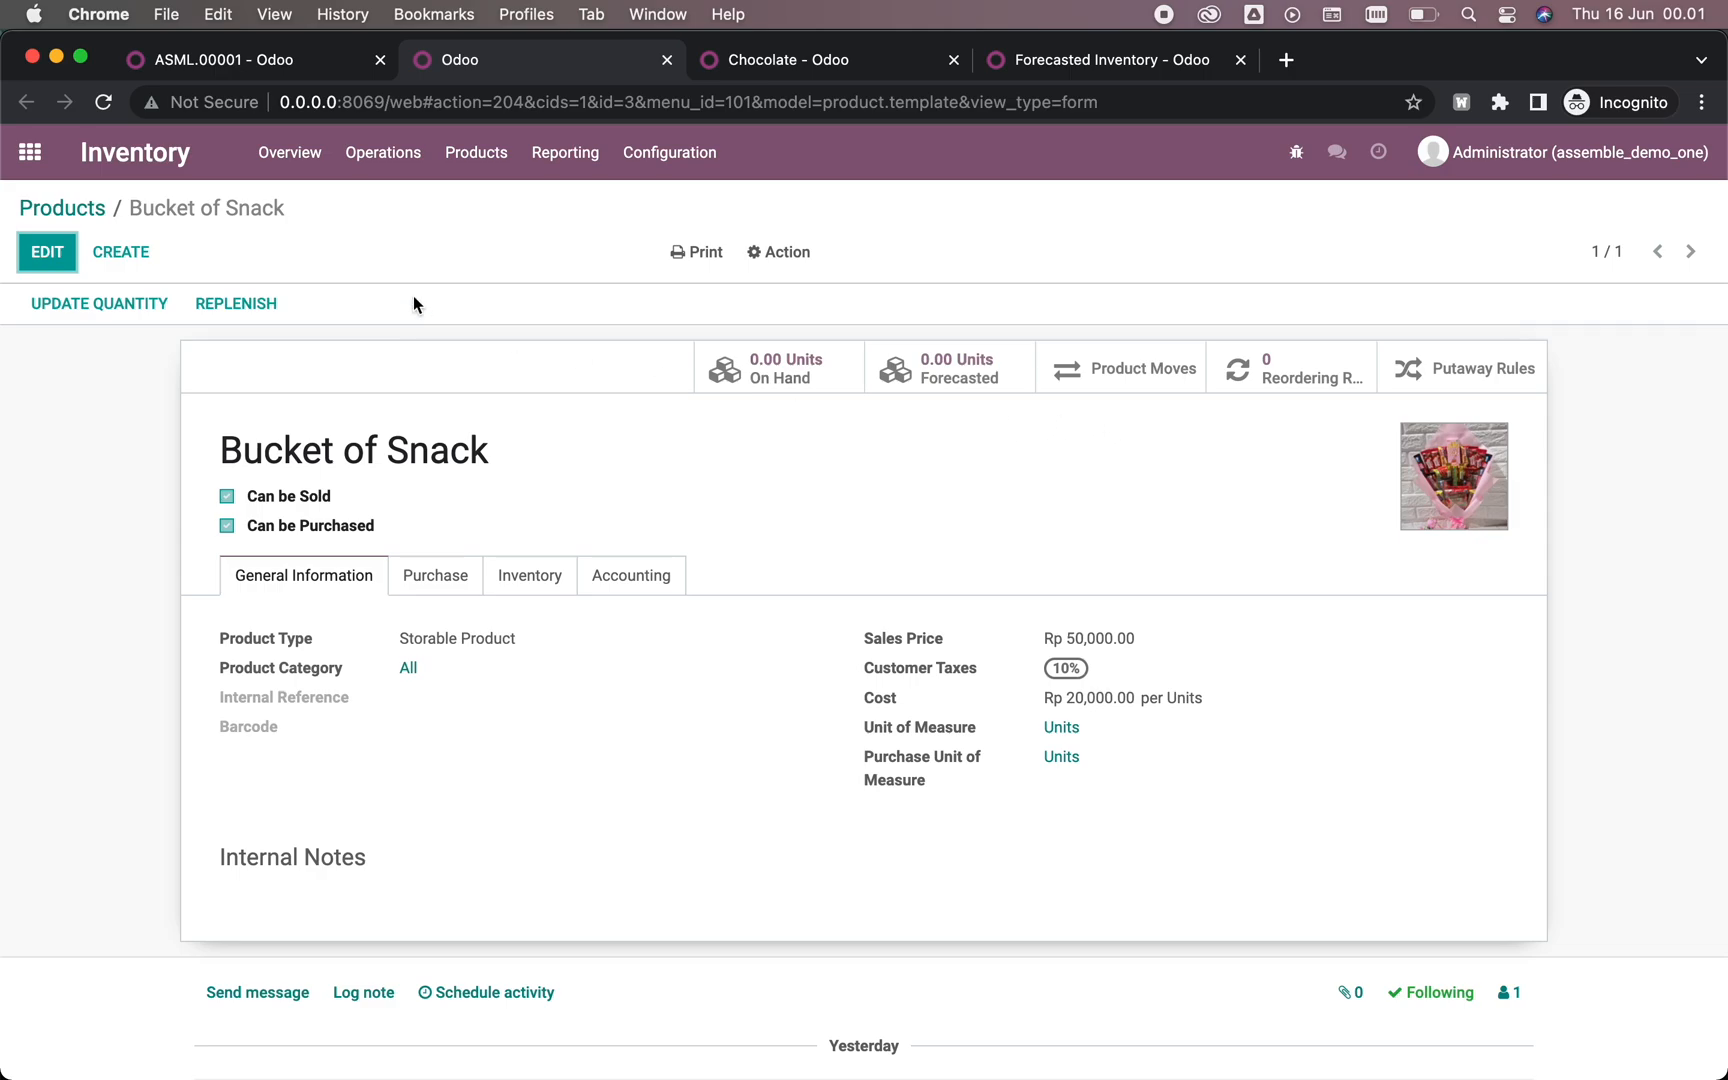
# Step: Verify Bucket of Snack 3 and Snack Bar 594 on hand, then return to the forecasted inventory report
pyautogui.click(103, 102)
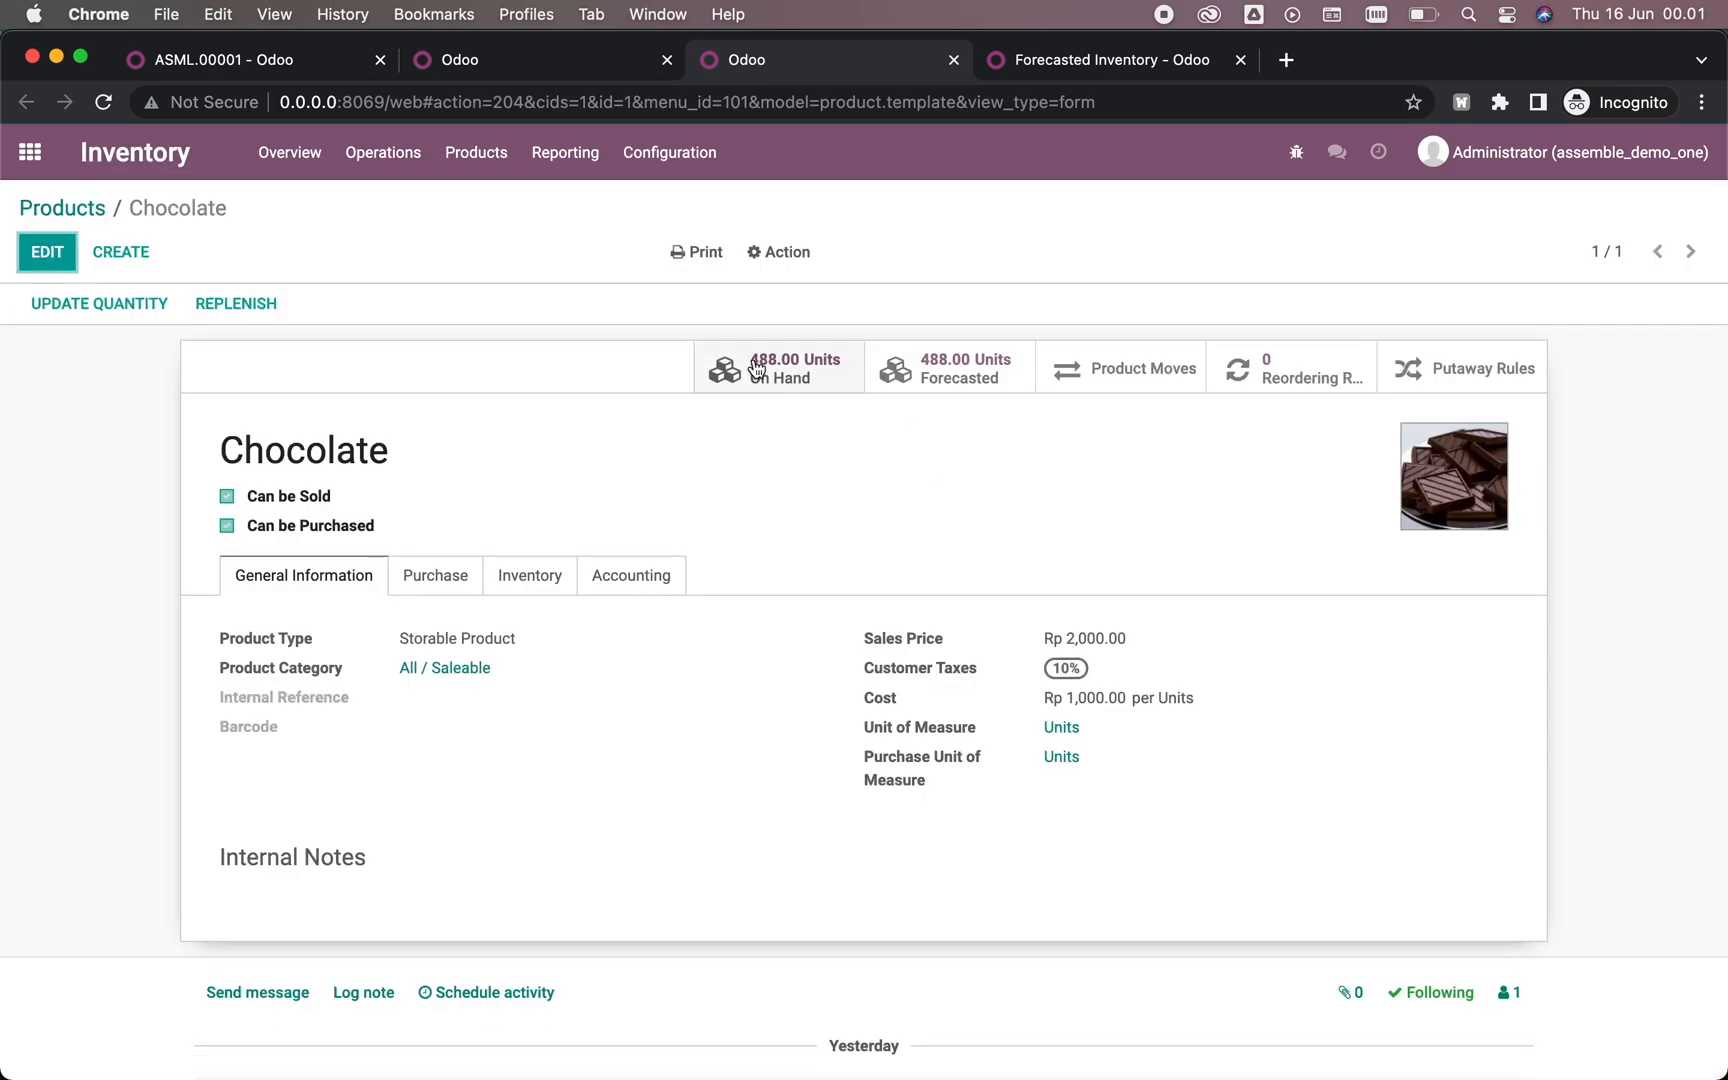
pyautogui.click(98, 214)
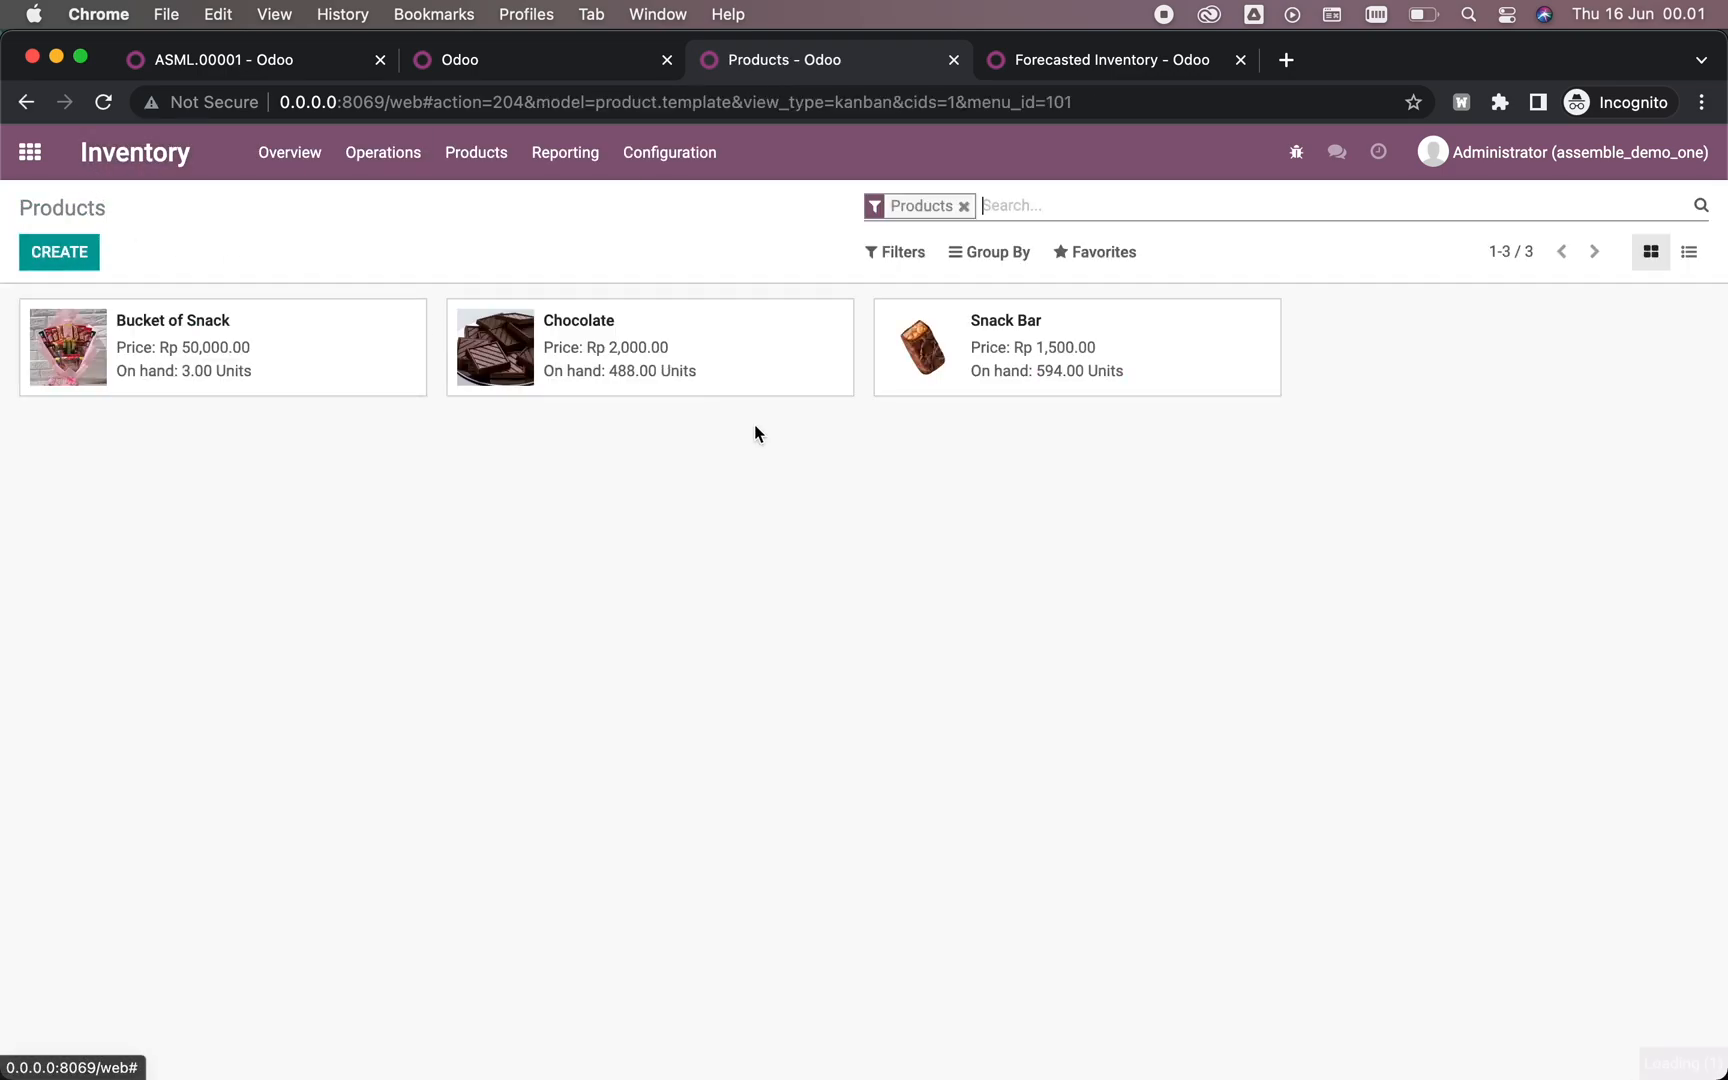
pyautogui.click(995, 359)
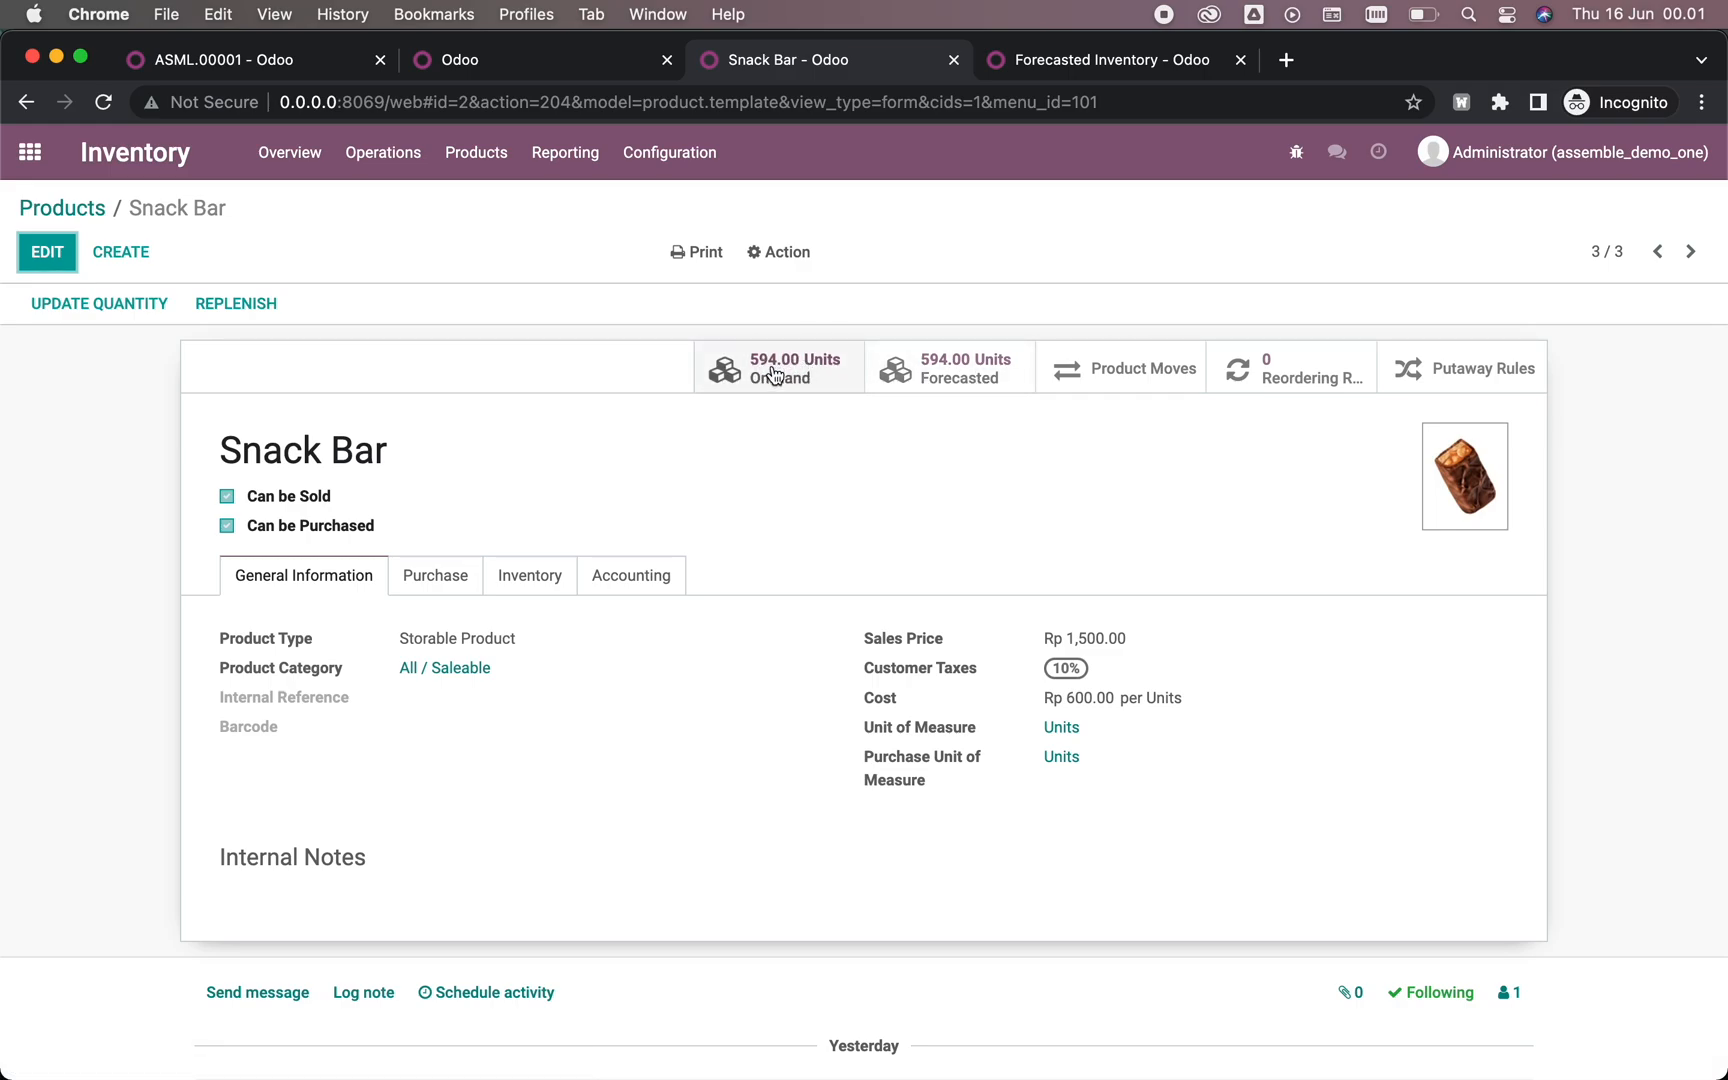
pyautogui.click(1111, 60)
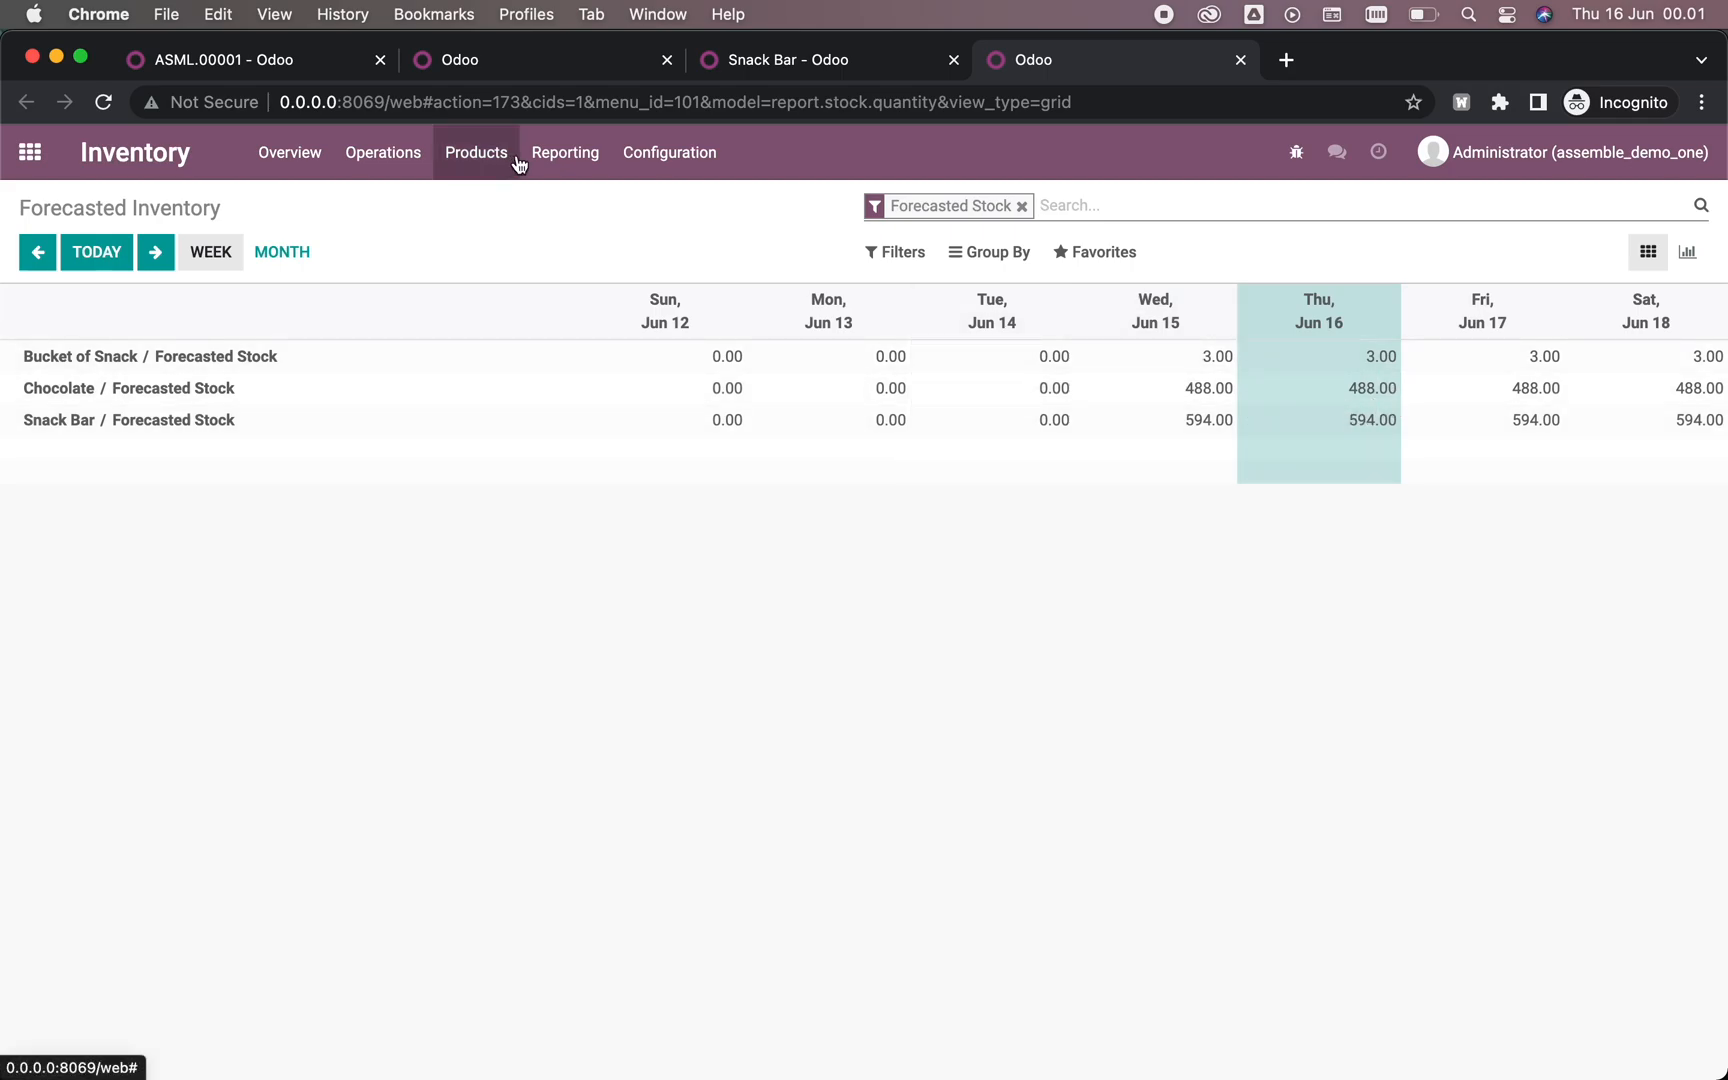
# Step: Show the Inventory Valuation report with Bucket of Snack, Chocolate and Snack Bar entries expanded
pyautogui.click(565, 152)
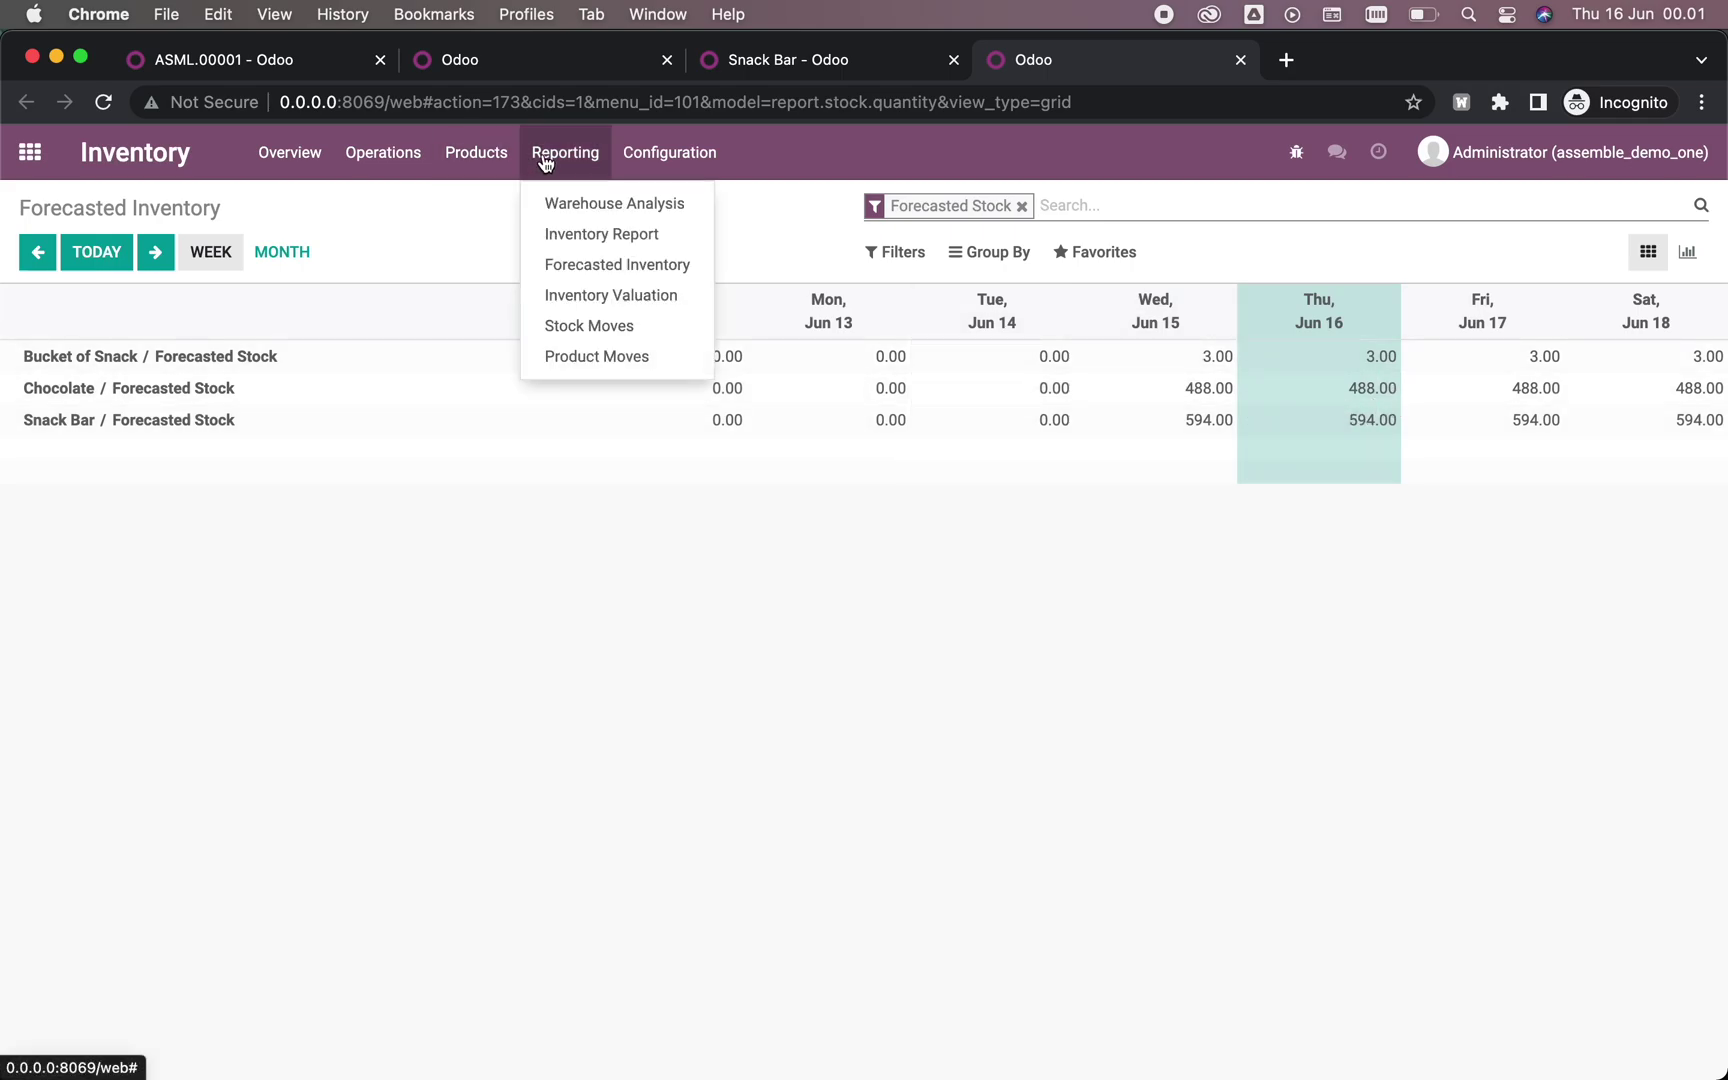
pyautogui.click(611, 294)
pyautogui.click(1482, 357)
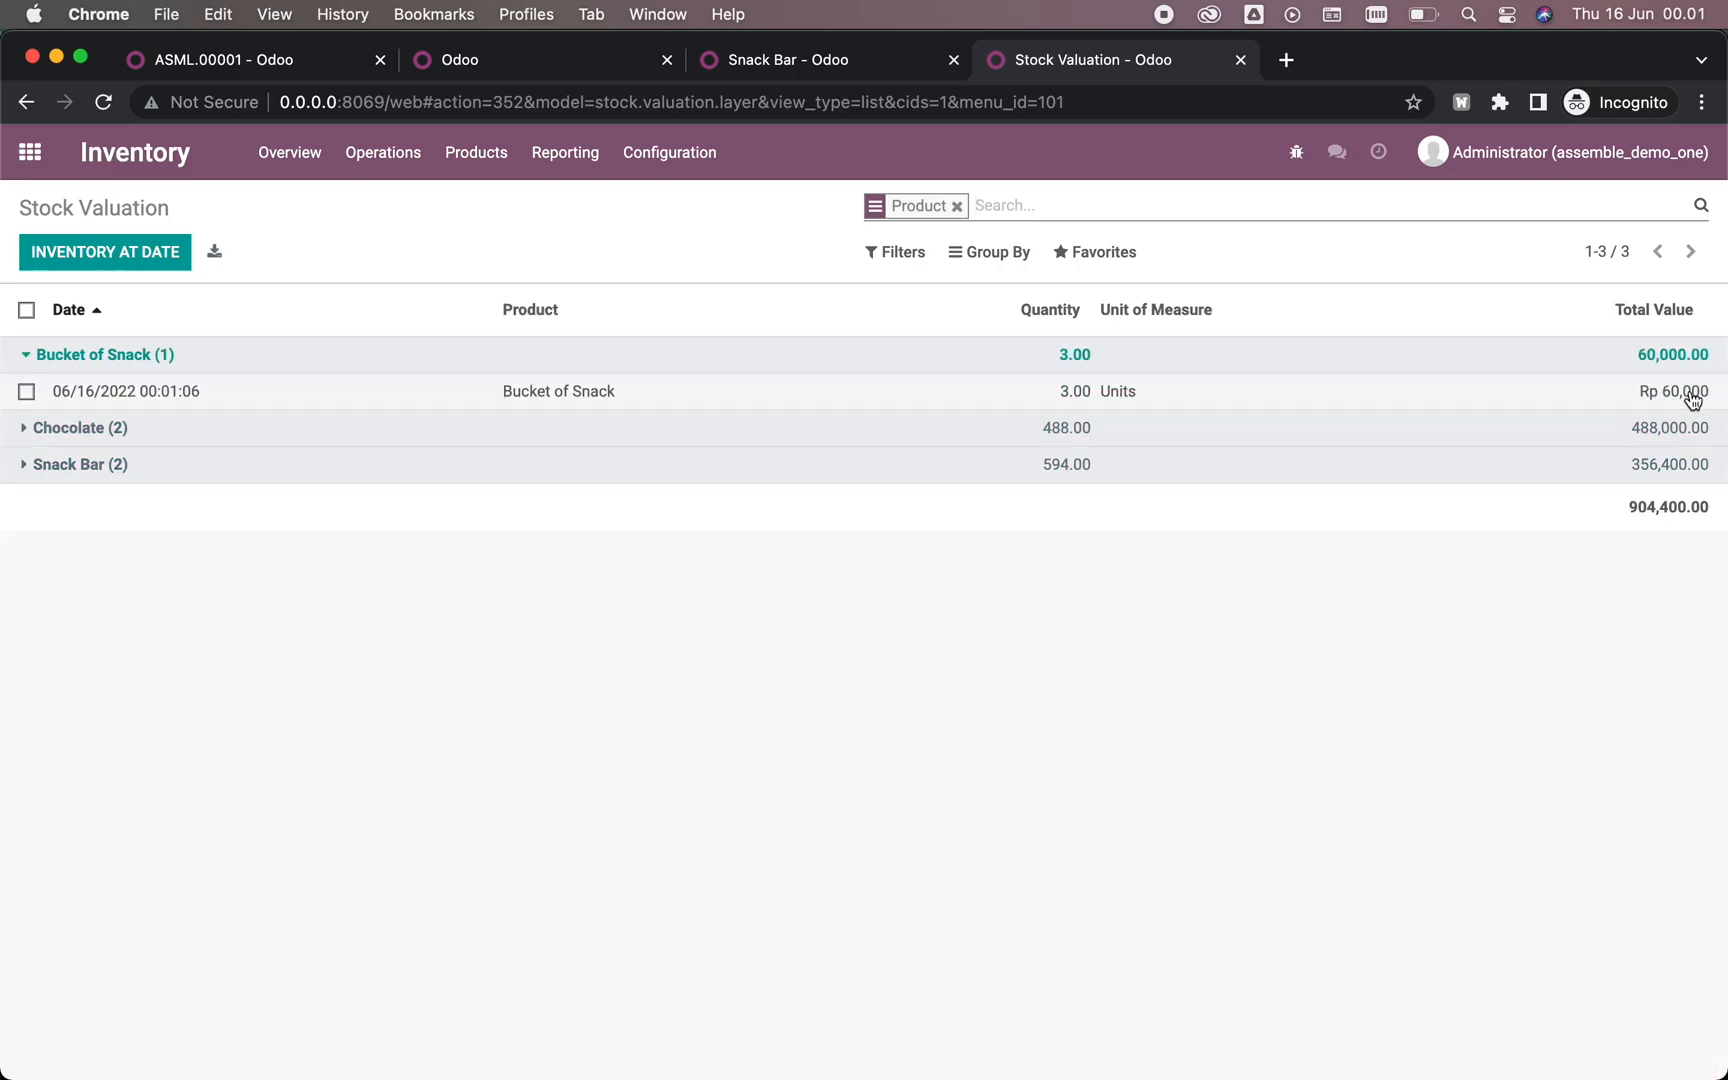
pyautogui.click(1466, 439)
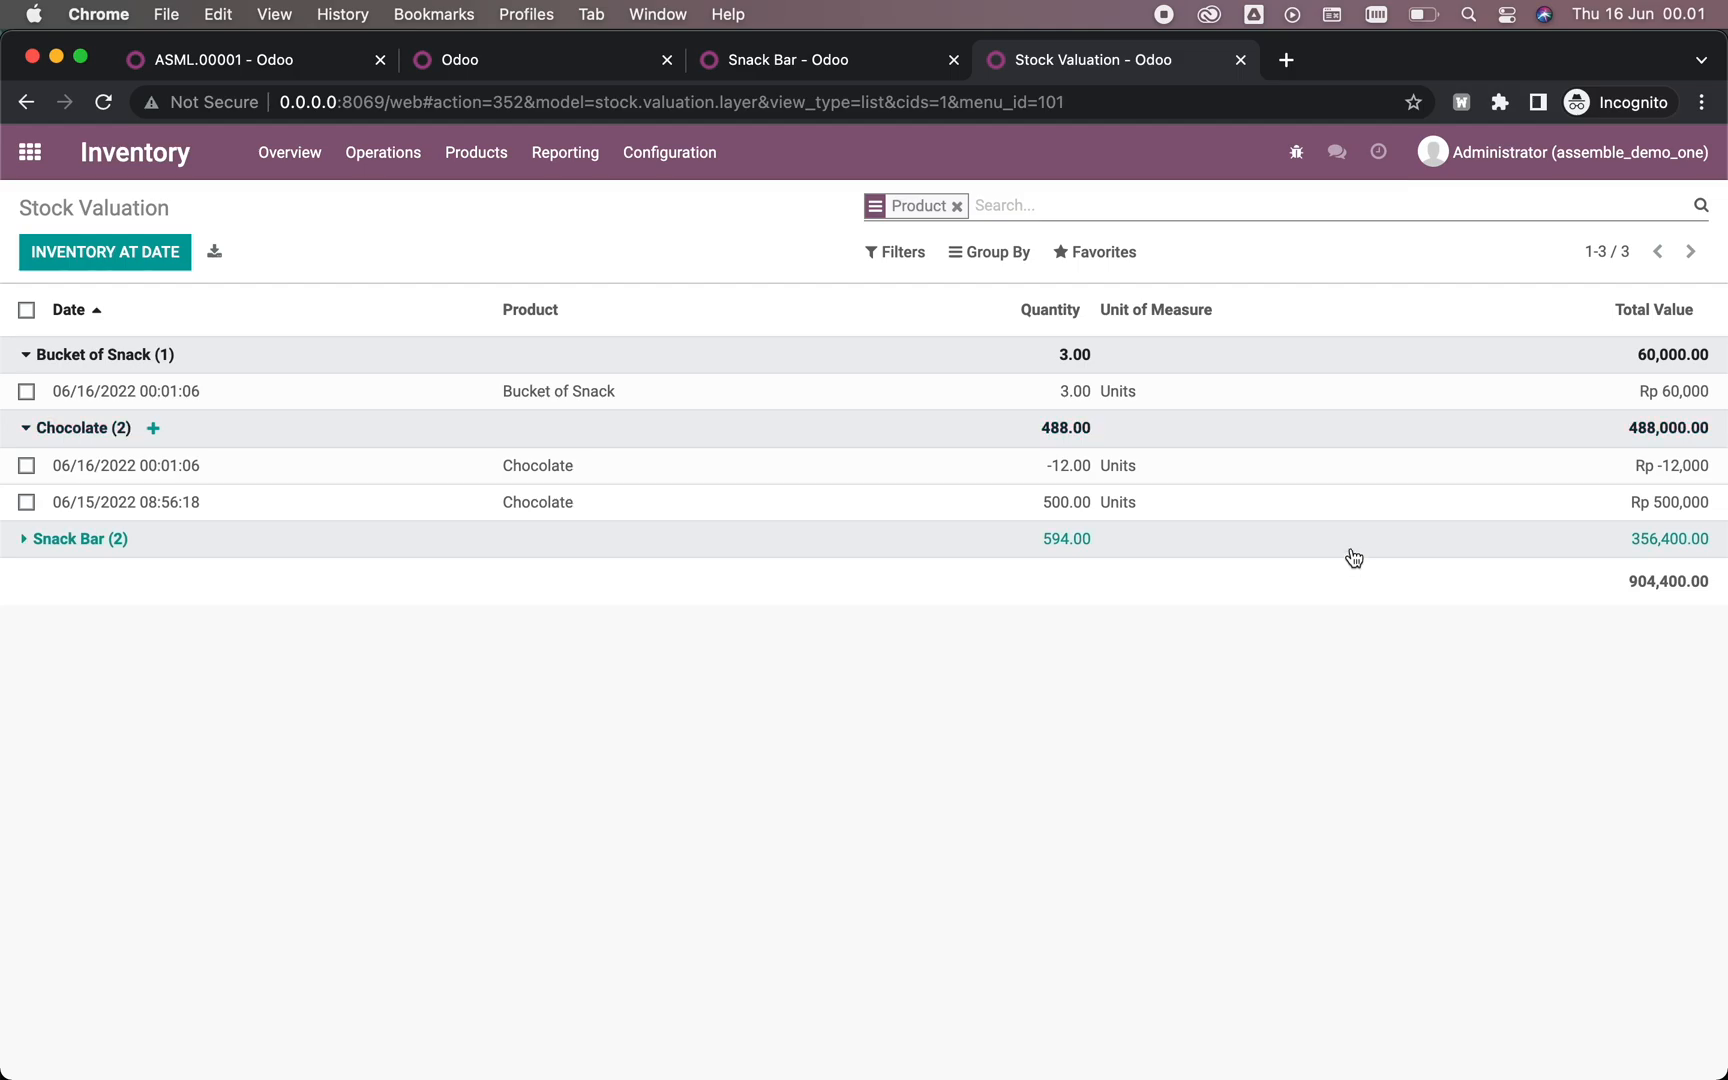
pyautogui.click(1354, 540)
# Step: Inspect the Bucket of Snack valuation entry and its product record, then return to Stock Valuation
pyautogui.click(144, 391)
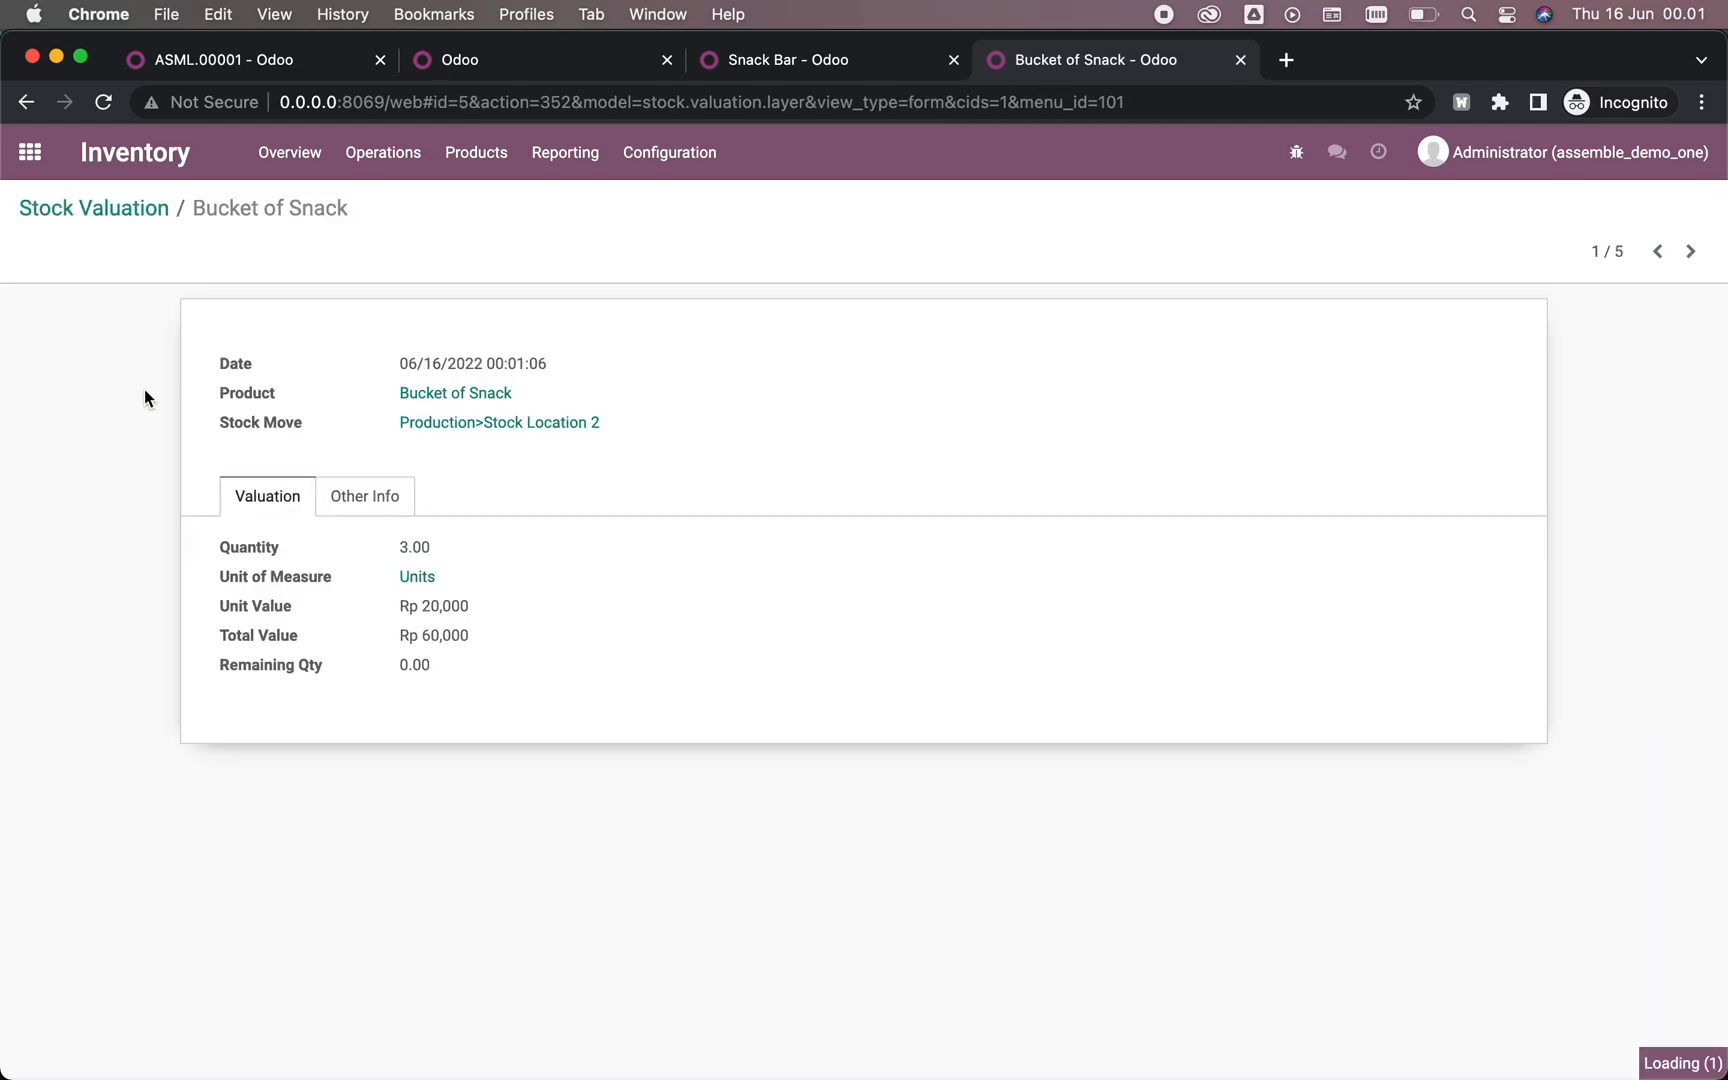
pyautogui.click(451, 393)
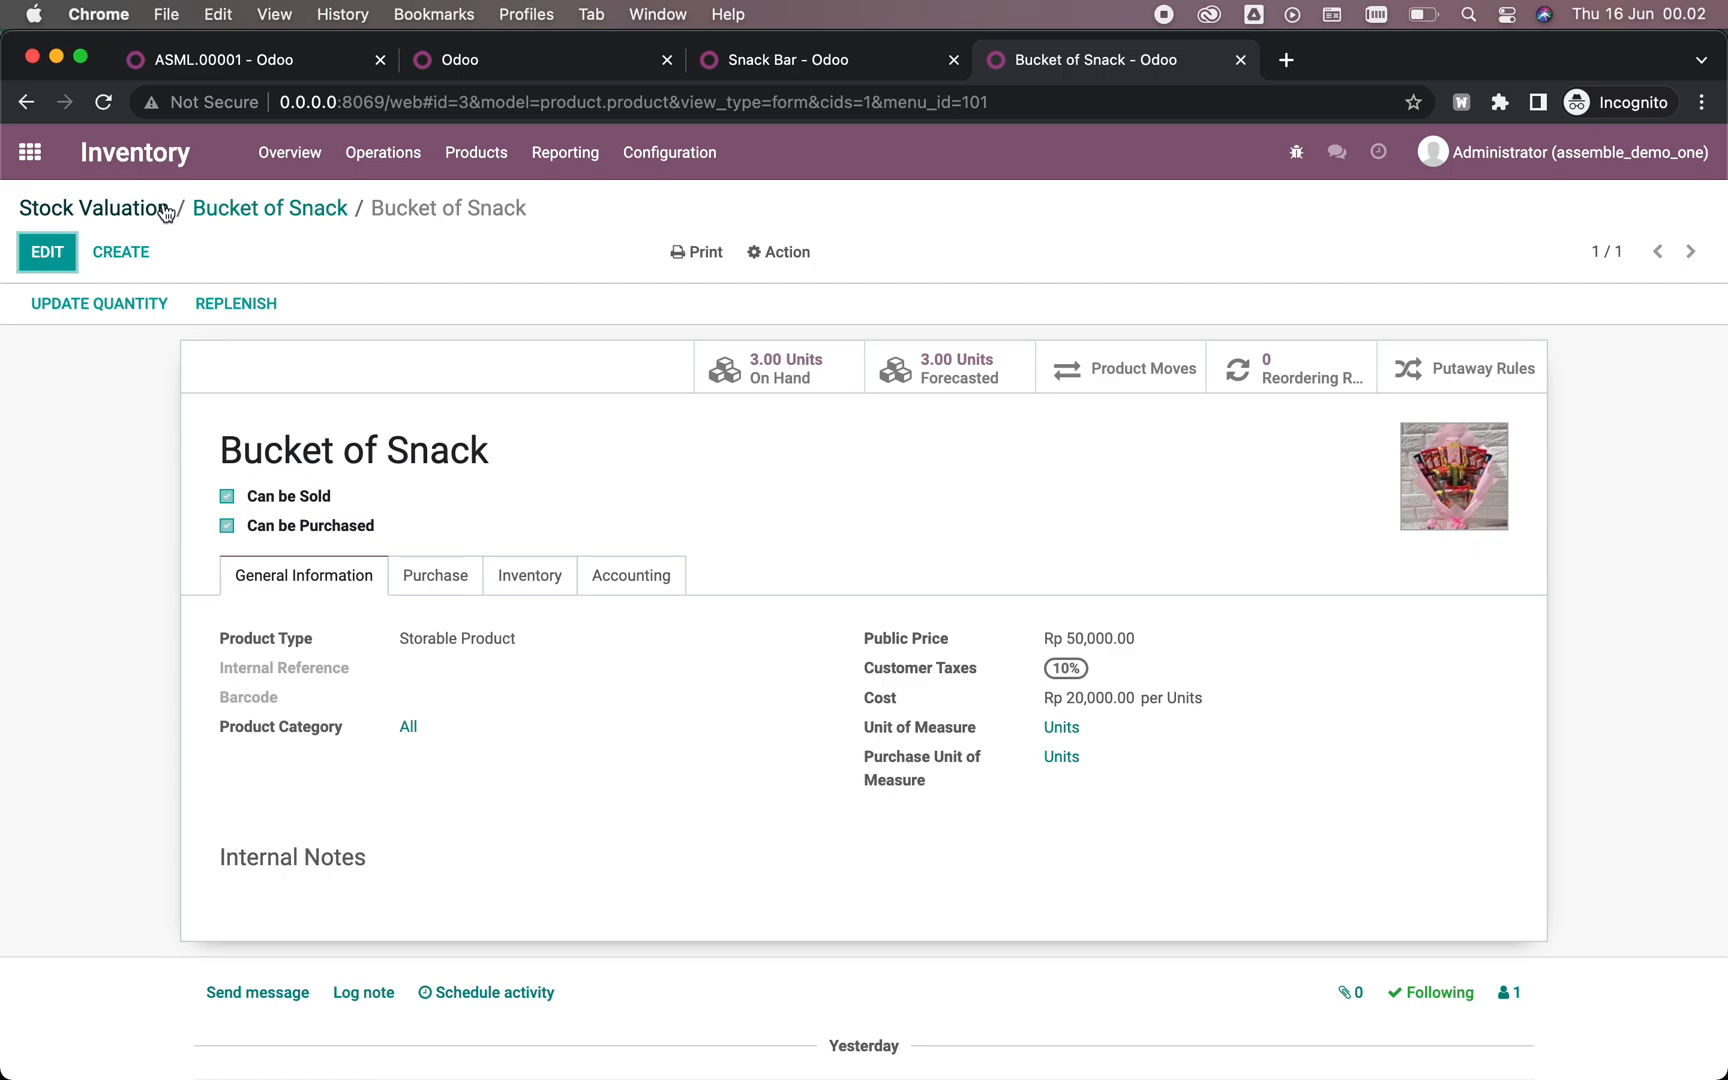
pyautogui.click(94, 207)
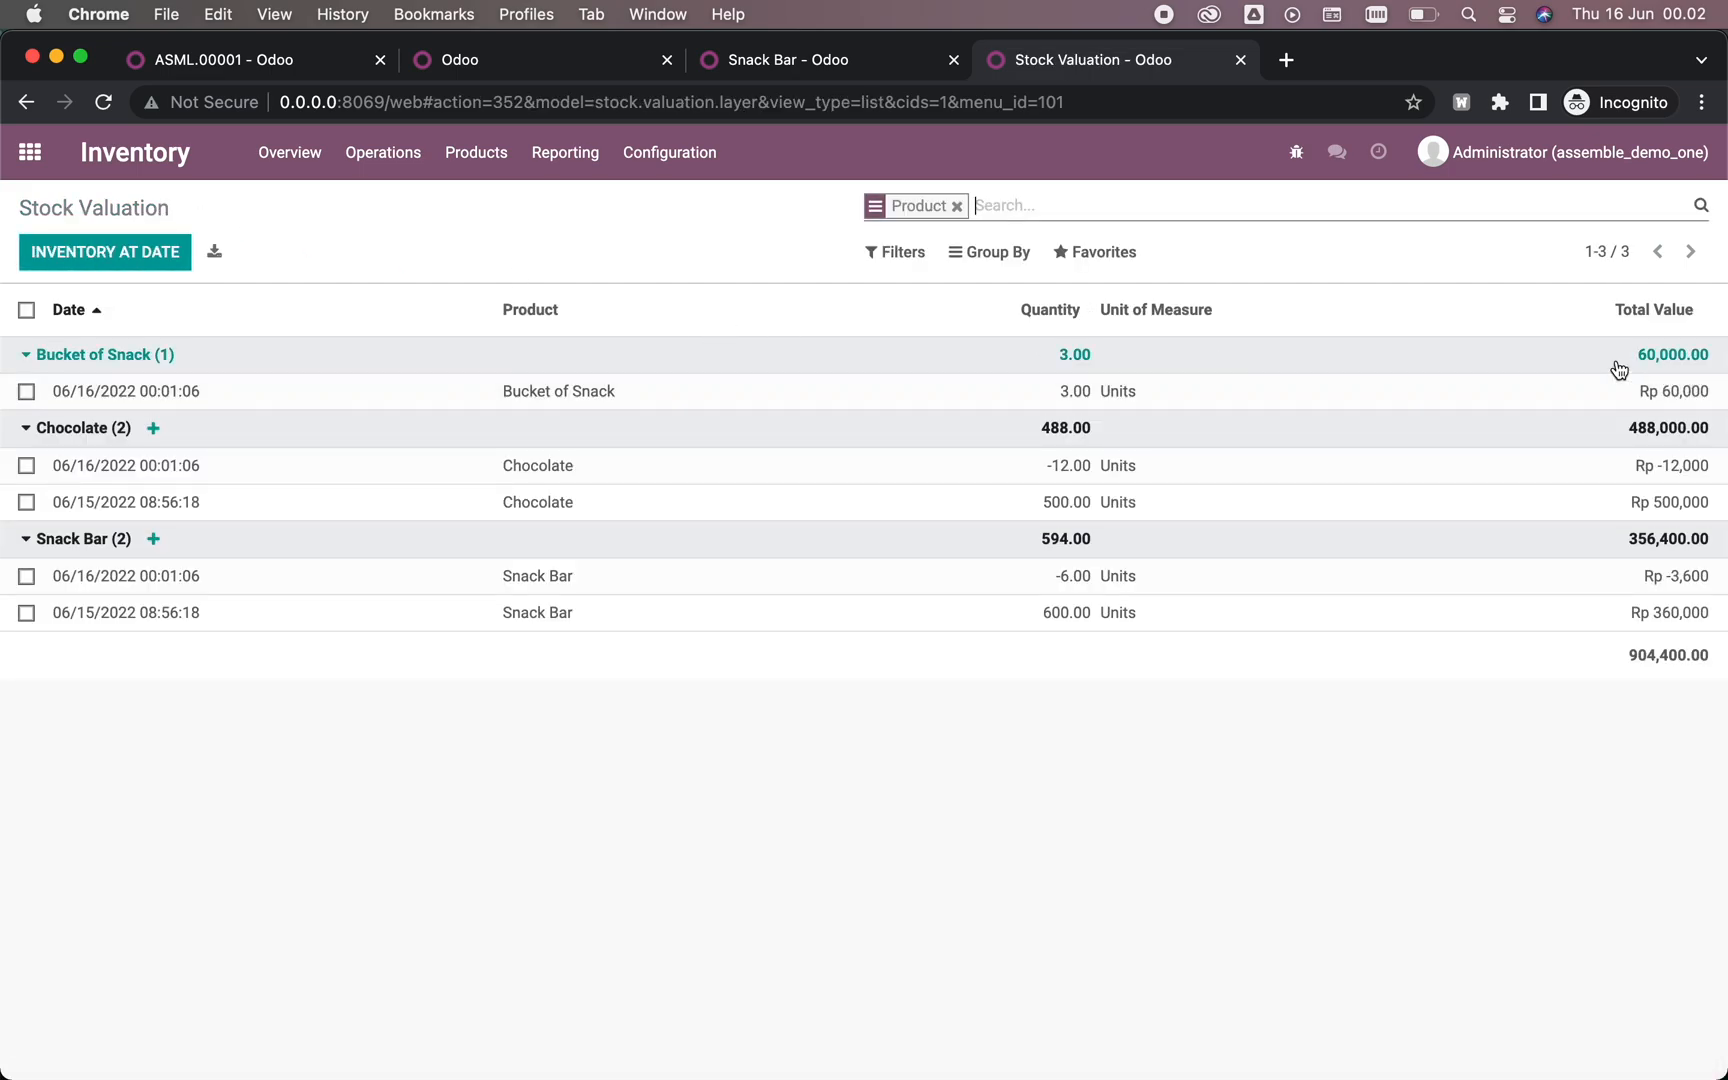
# Step: Switch back to the ASML.00001 assembly order, now Done
pyautogui.click(223, 60)
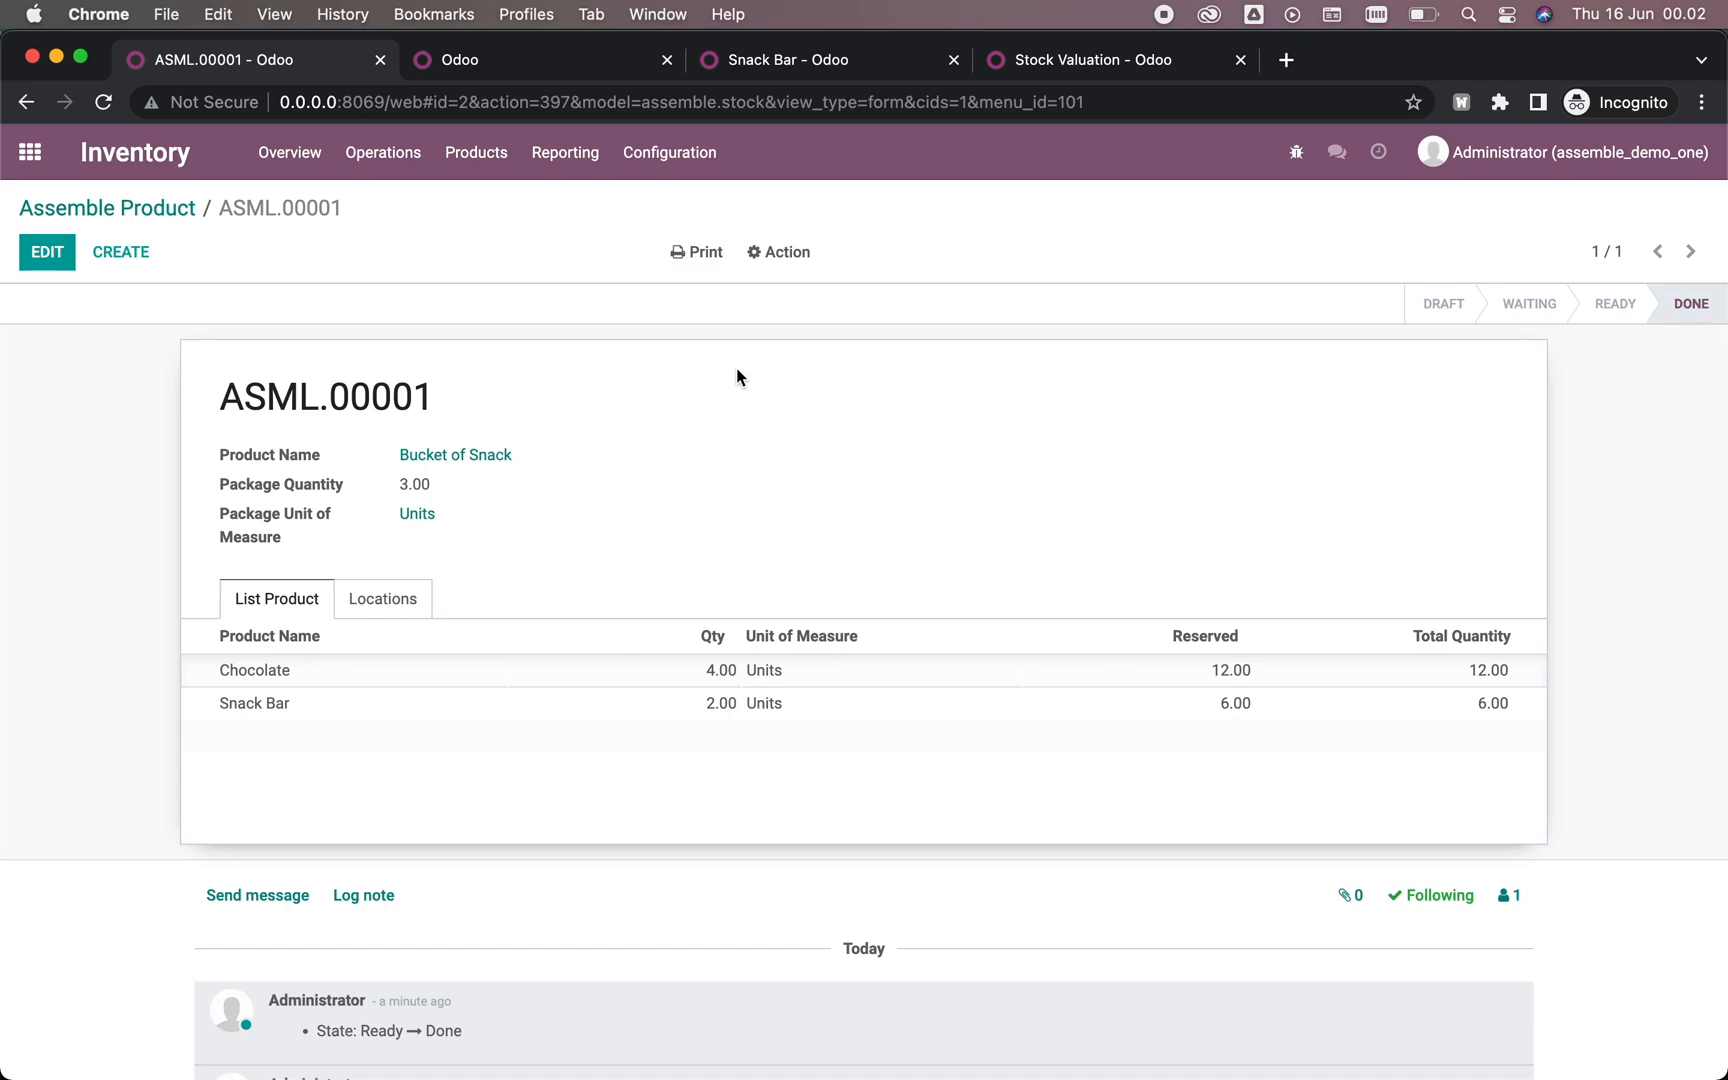
# Step: Start a new record under Operations > Disassemble Product
pyautogui.click(382, 151)
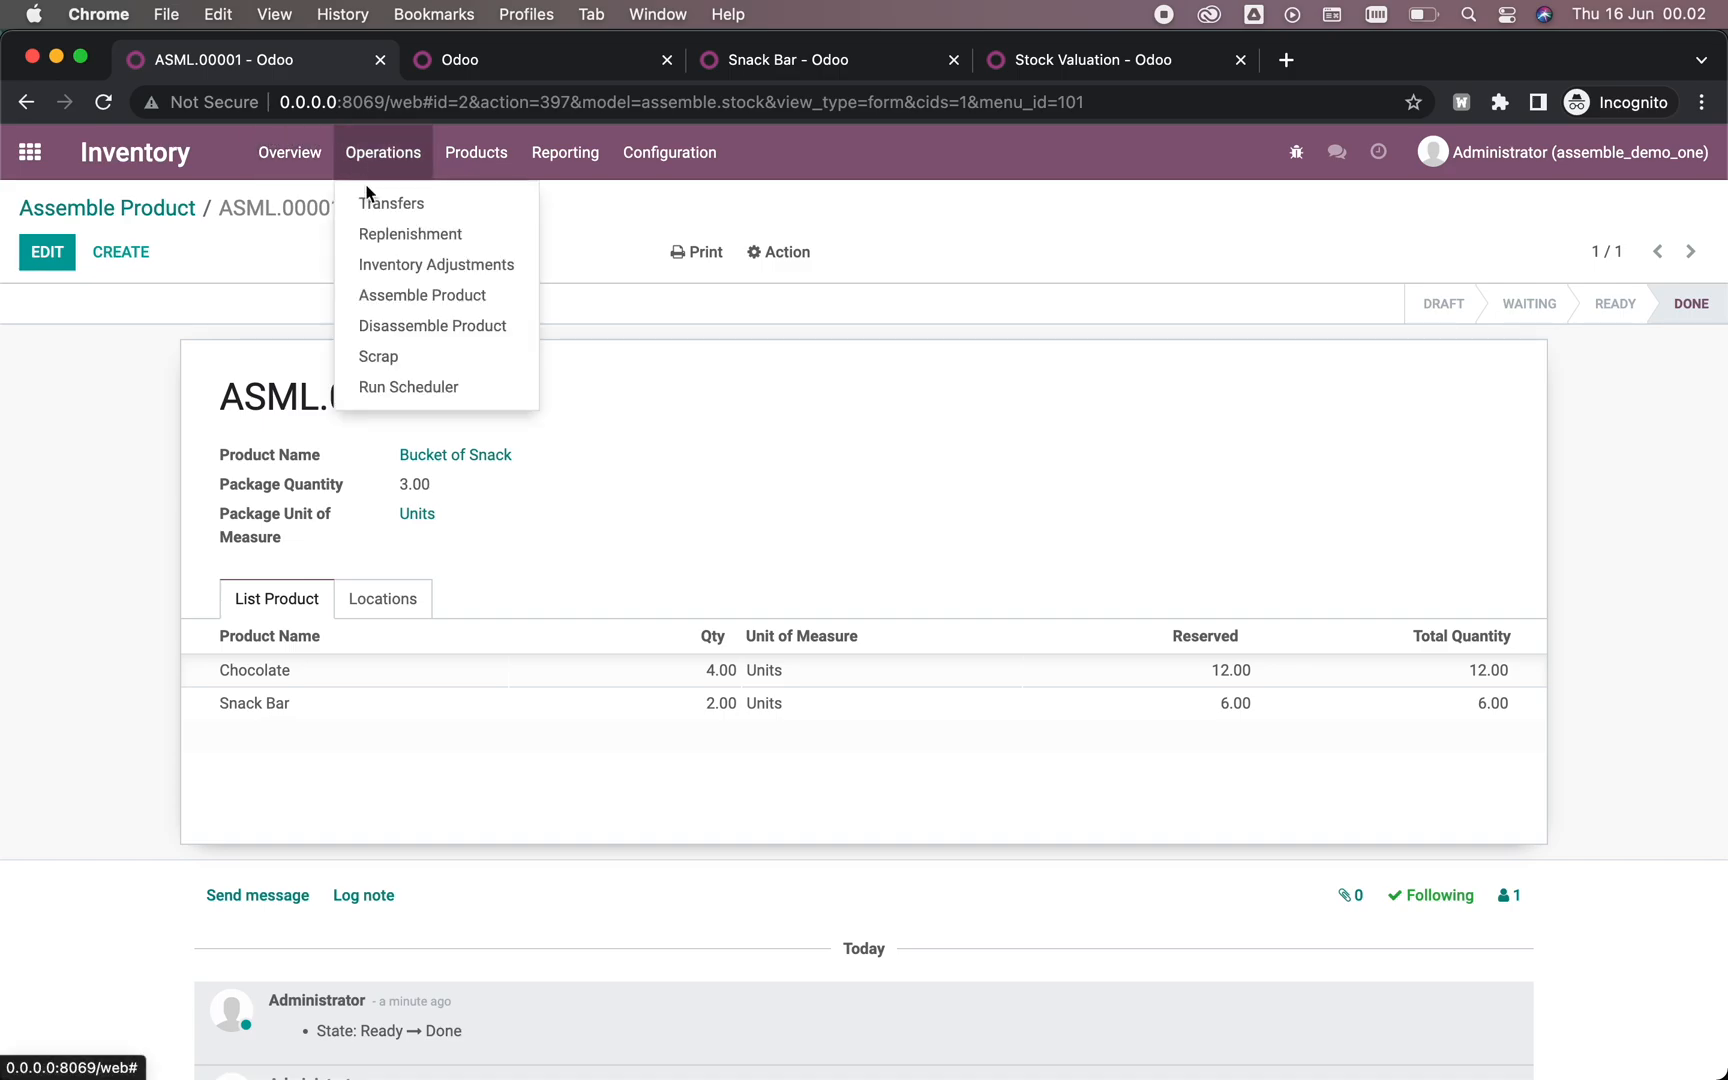
pyautogui.click(432, 326)
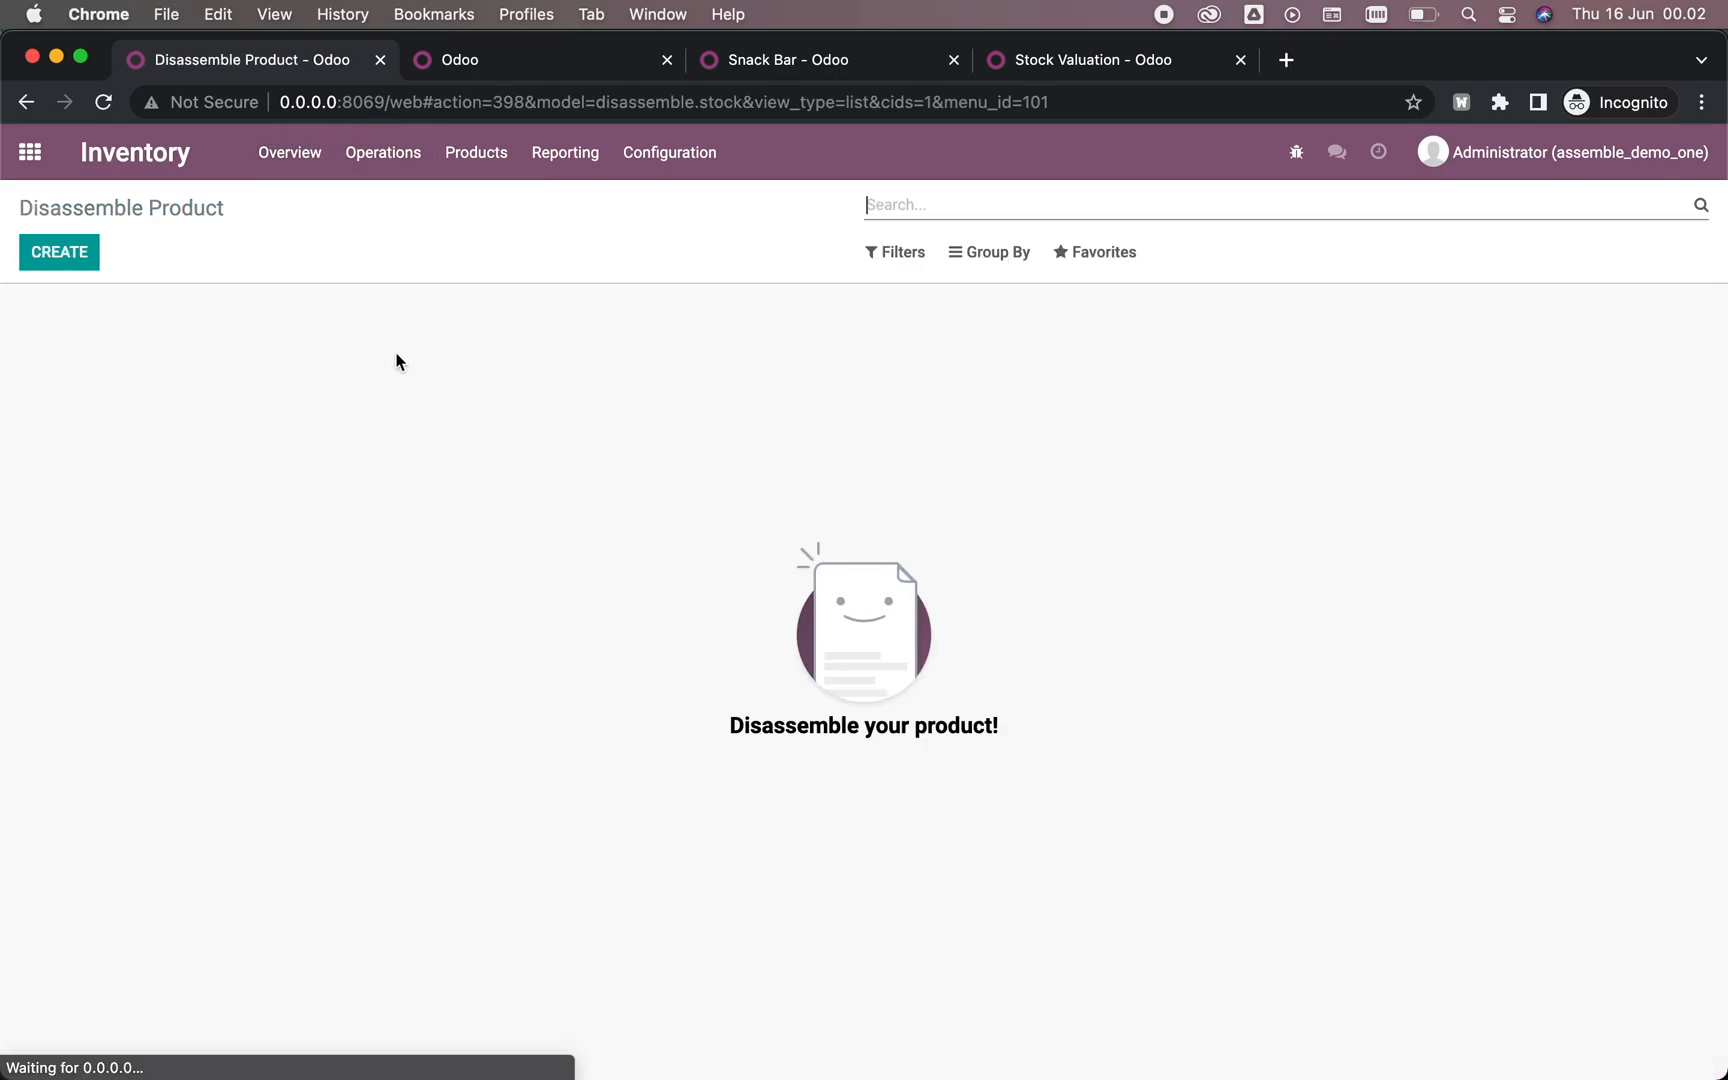
pyautogui.click(54, 251)
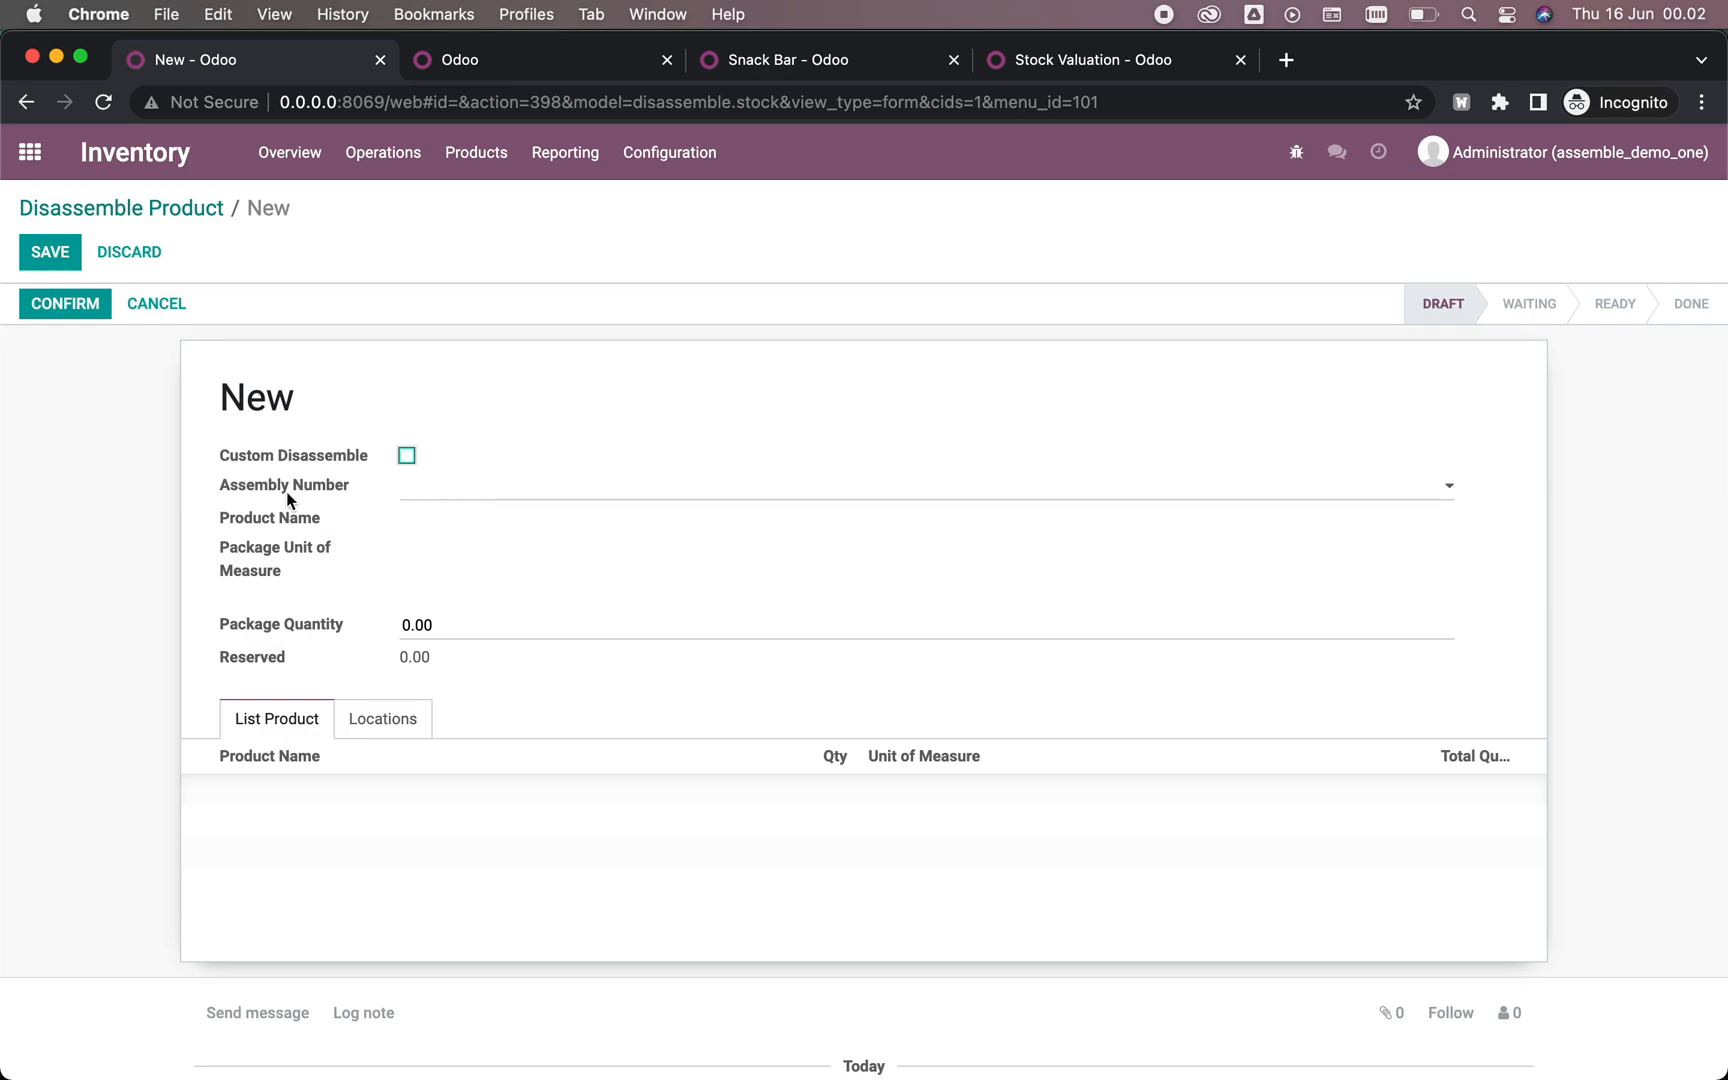
# Step: Set Assembly Number ASML.00001 with Package Quantity 3 and review its source and destination locations
pyautogui.click(418, 484)
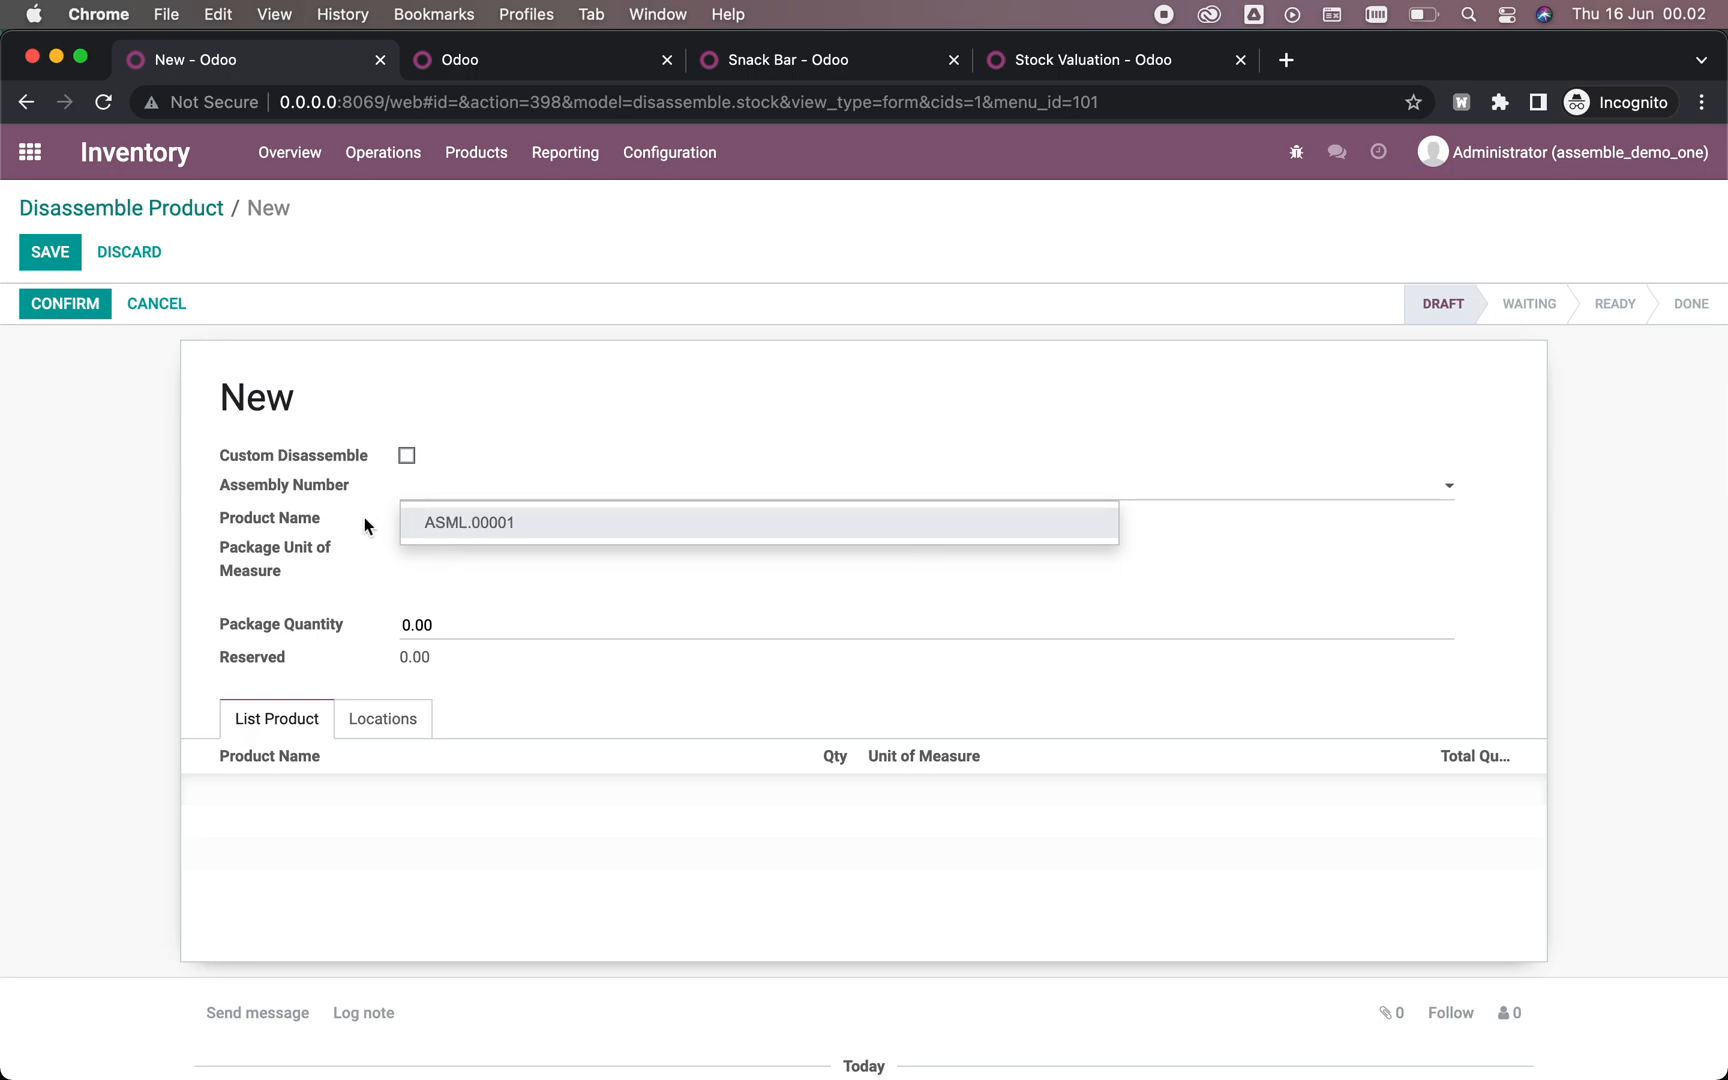
pyautogui.click(459, 522)
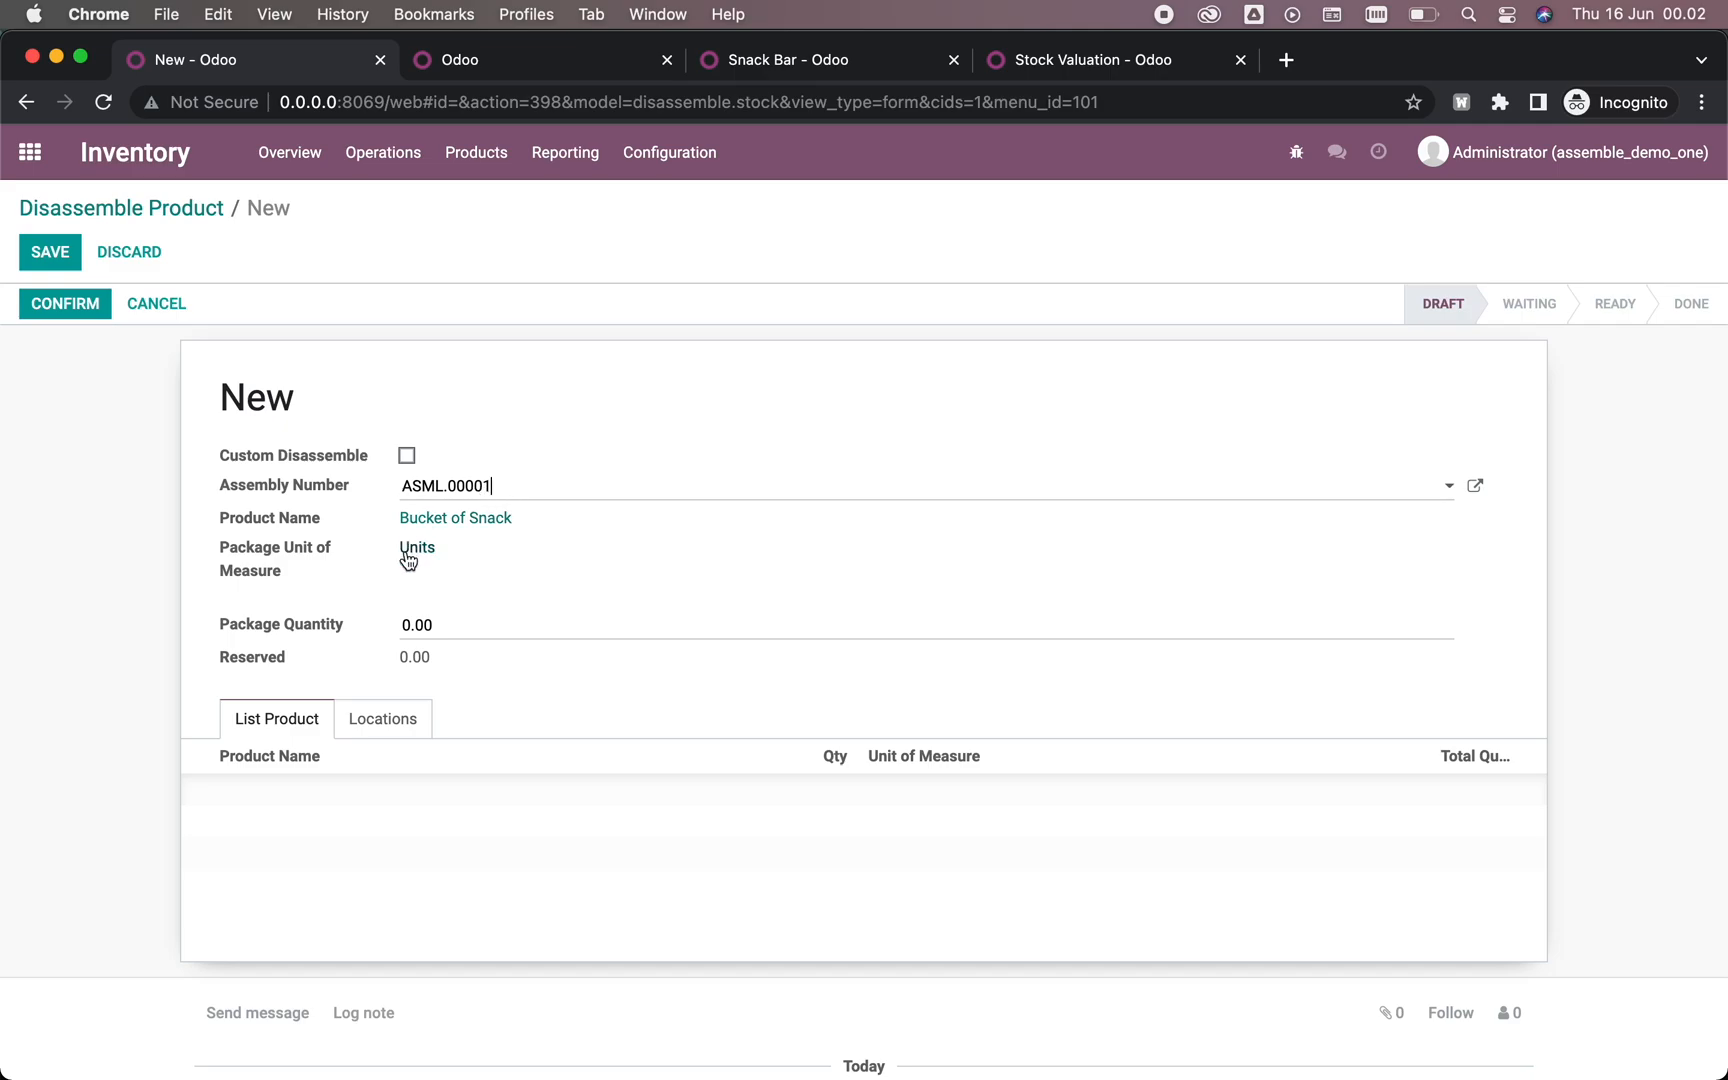
pyautogui.click(460, 625)
pyautogui.write('3')
pyautogui.click(378, 716)
# Step: Save and confirm disassembly DISS.00001 and attempt to reserve its stock
pyautogui.click(50, 251)
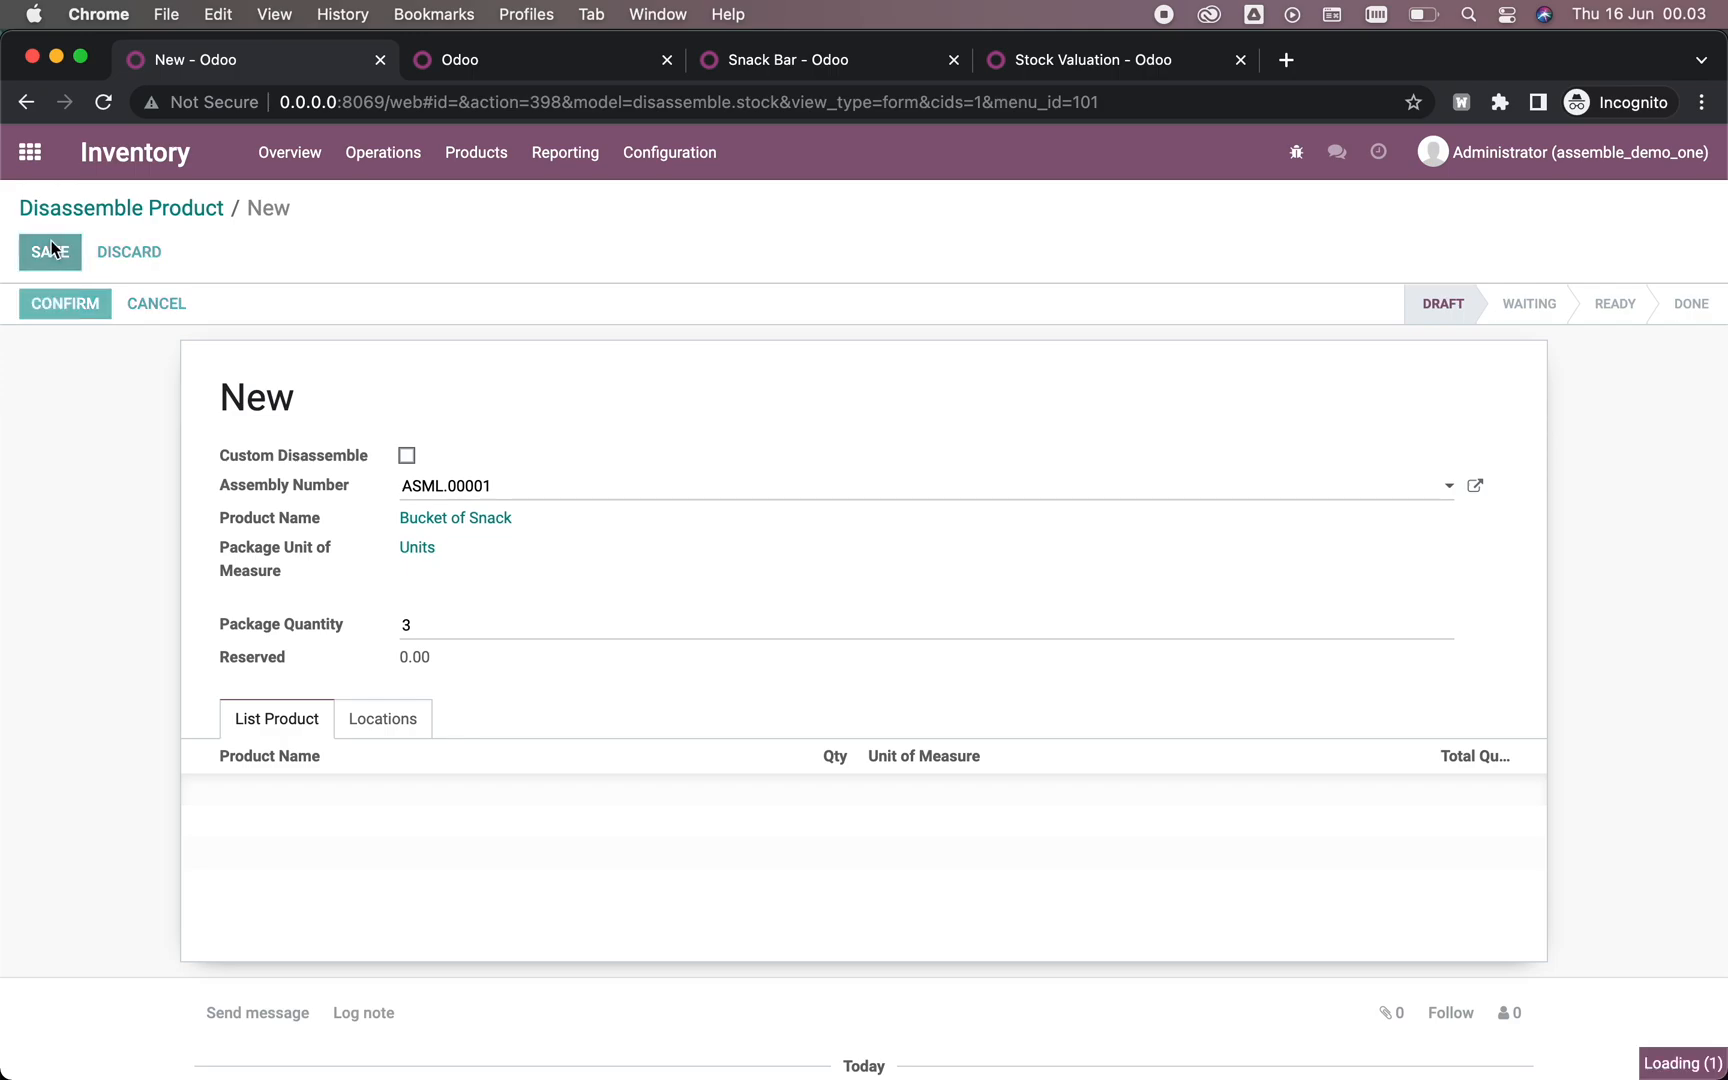
pyautogui.click(75, 309)
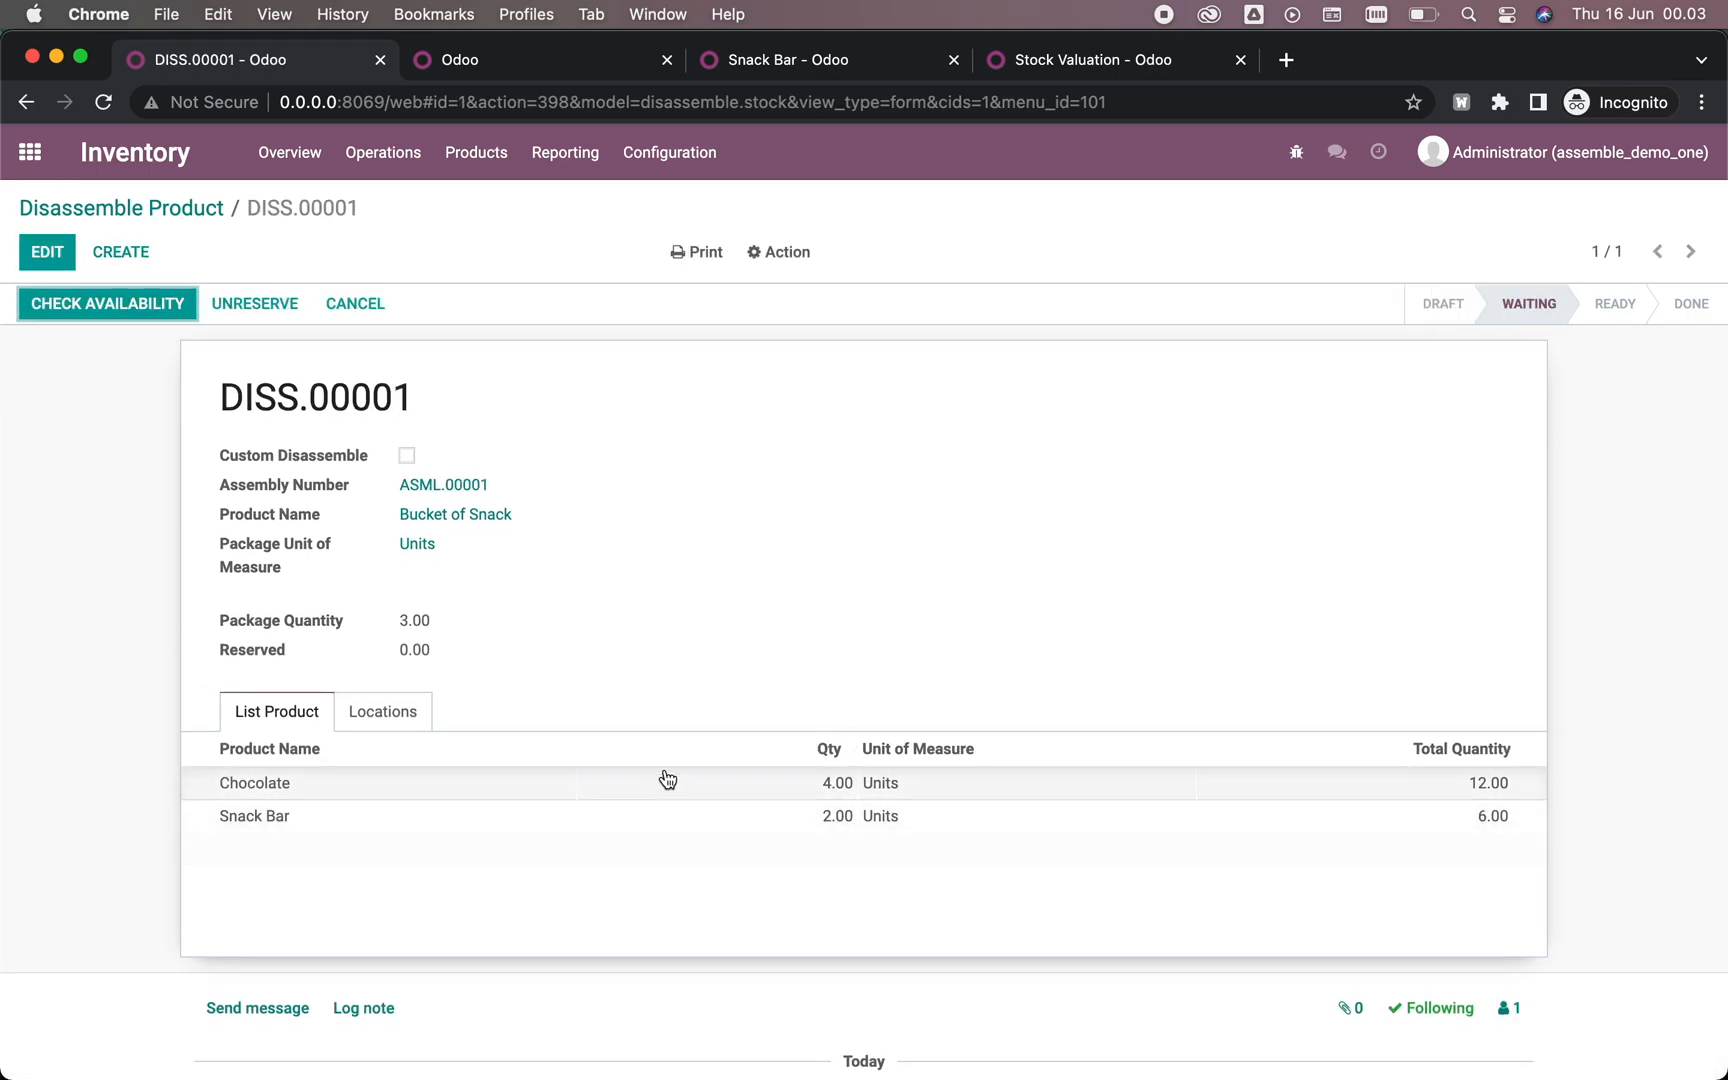
pyautogui.click(107, 303)
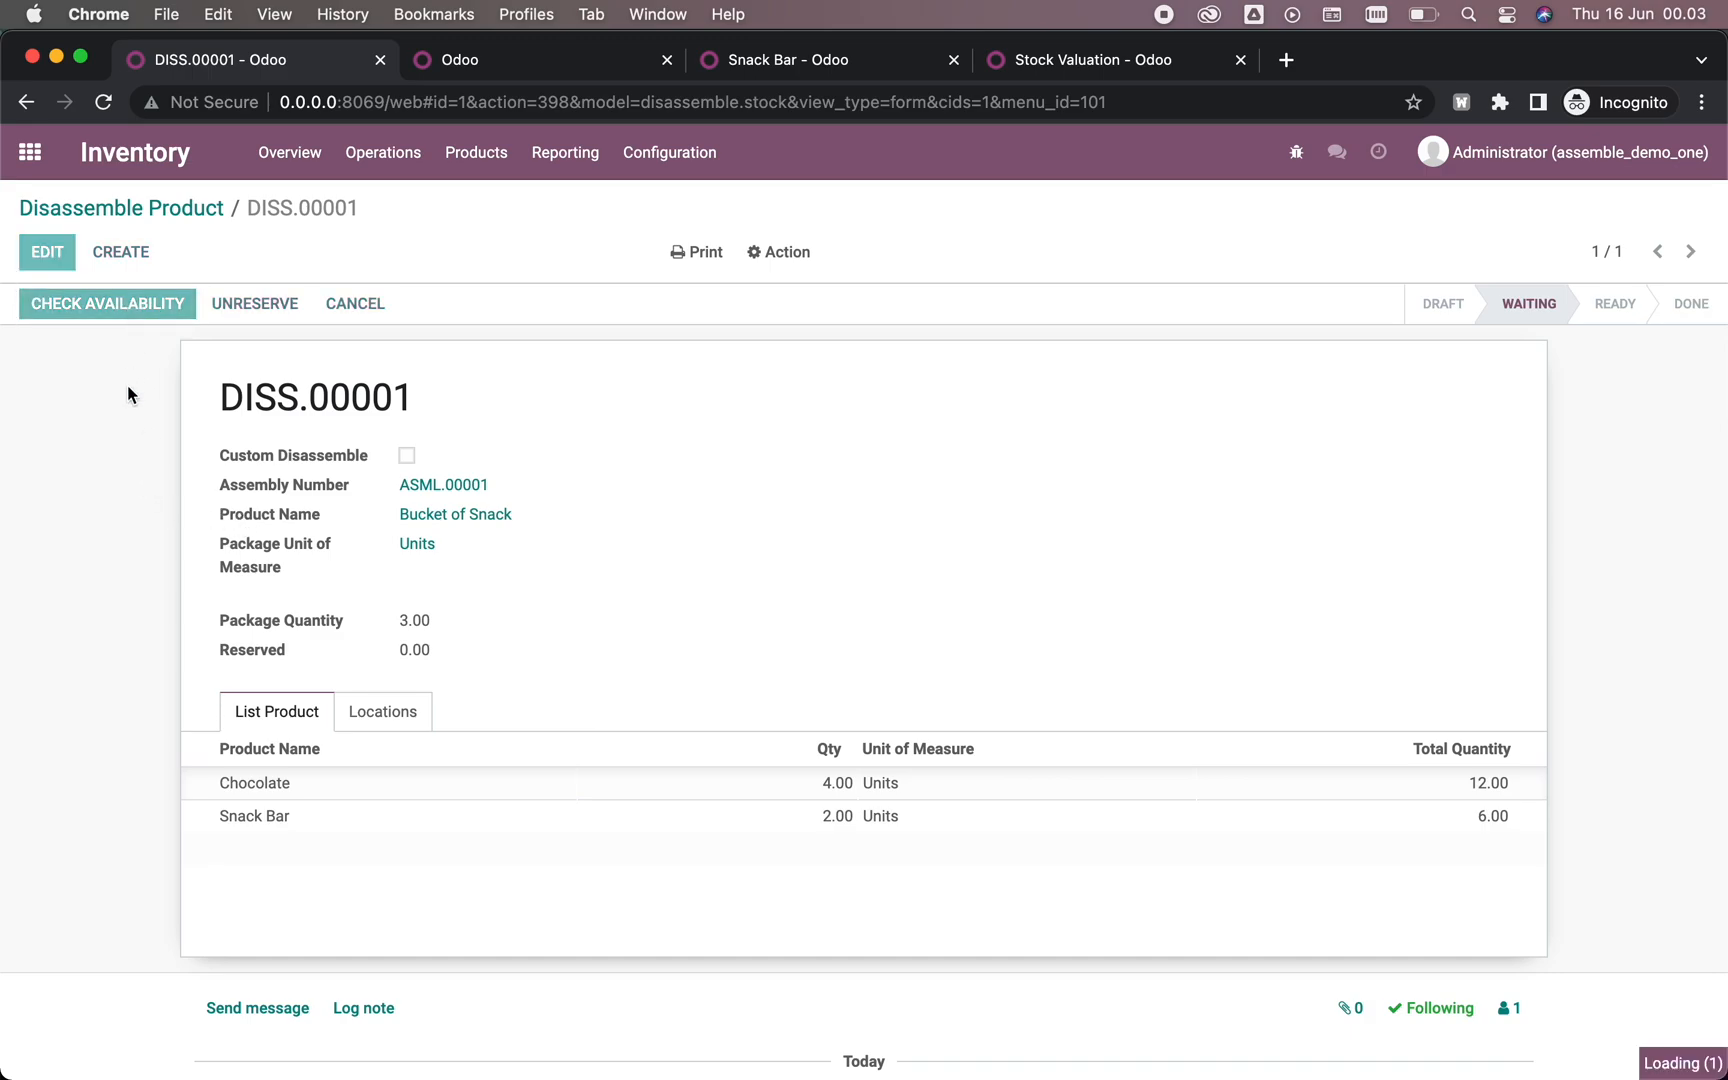
# Step: Check Stock Valuation and Forecasted Inventory, then unreserve DISS.00001
pyautogui.click(1117, 60)
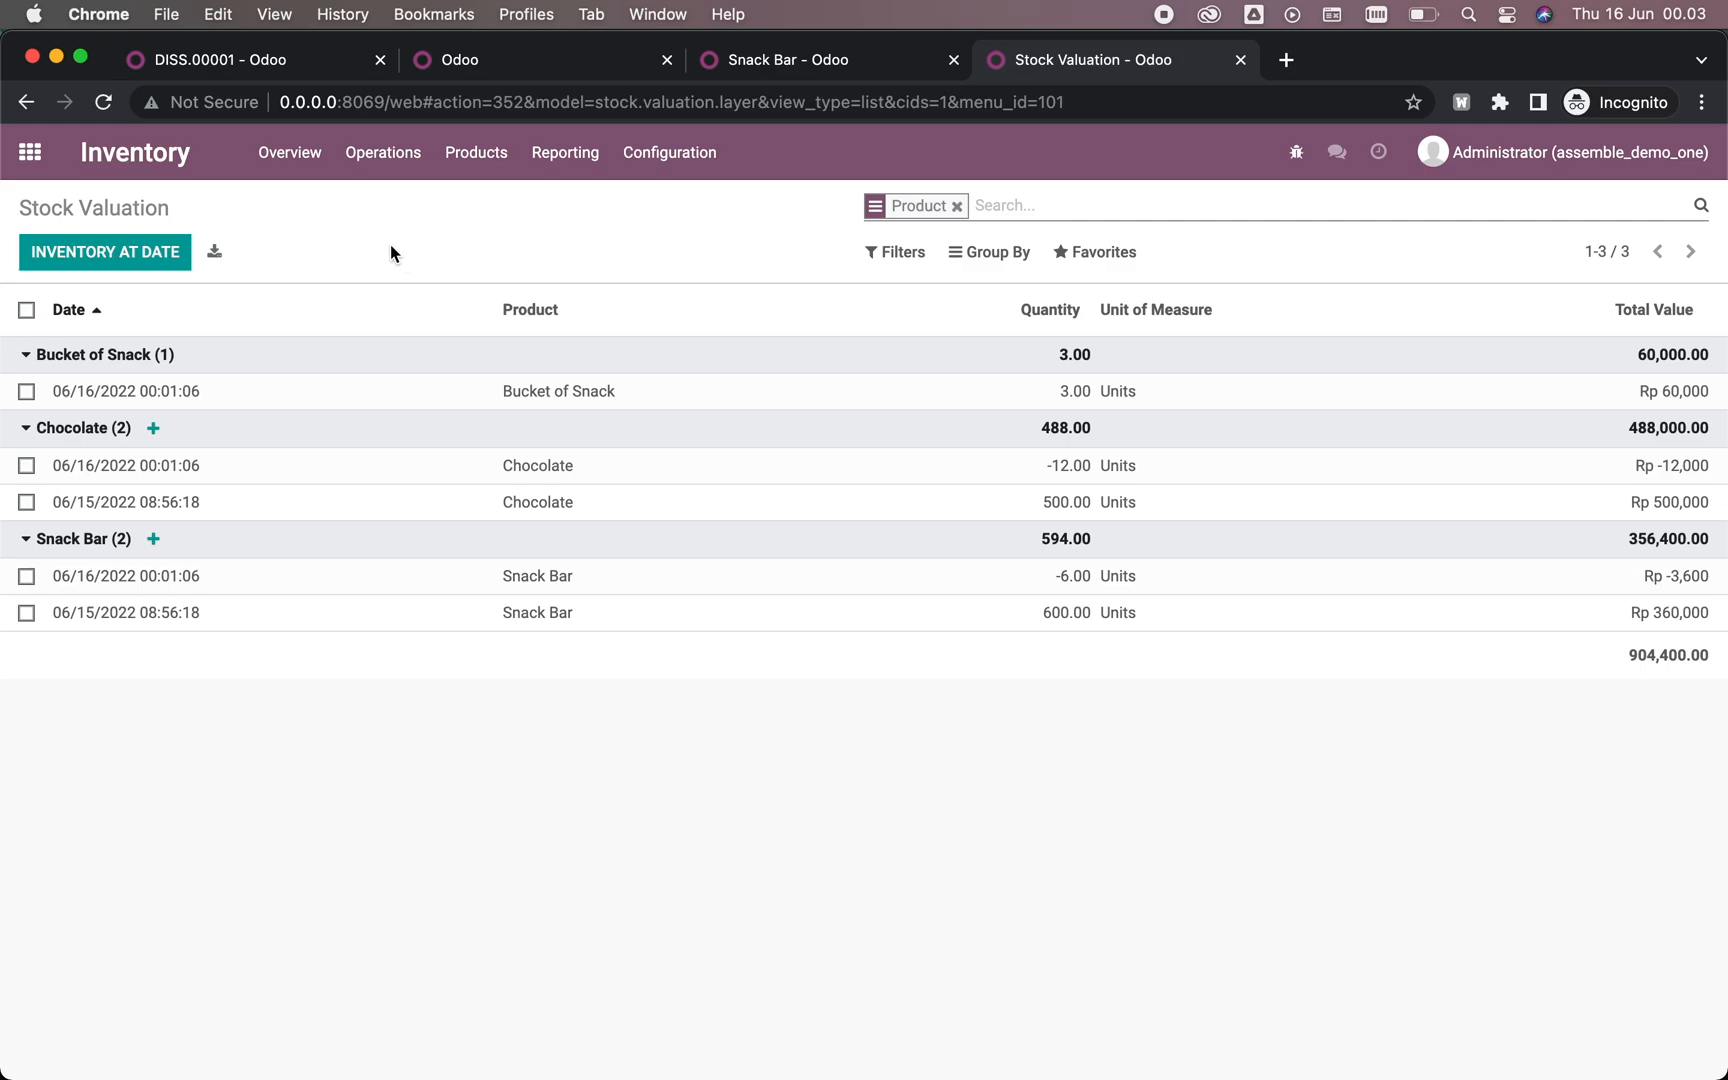
pyautogui.click(569, 160)
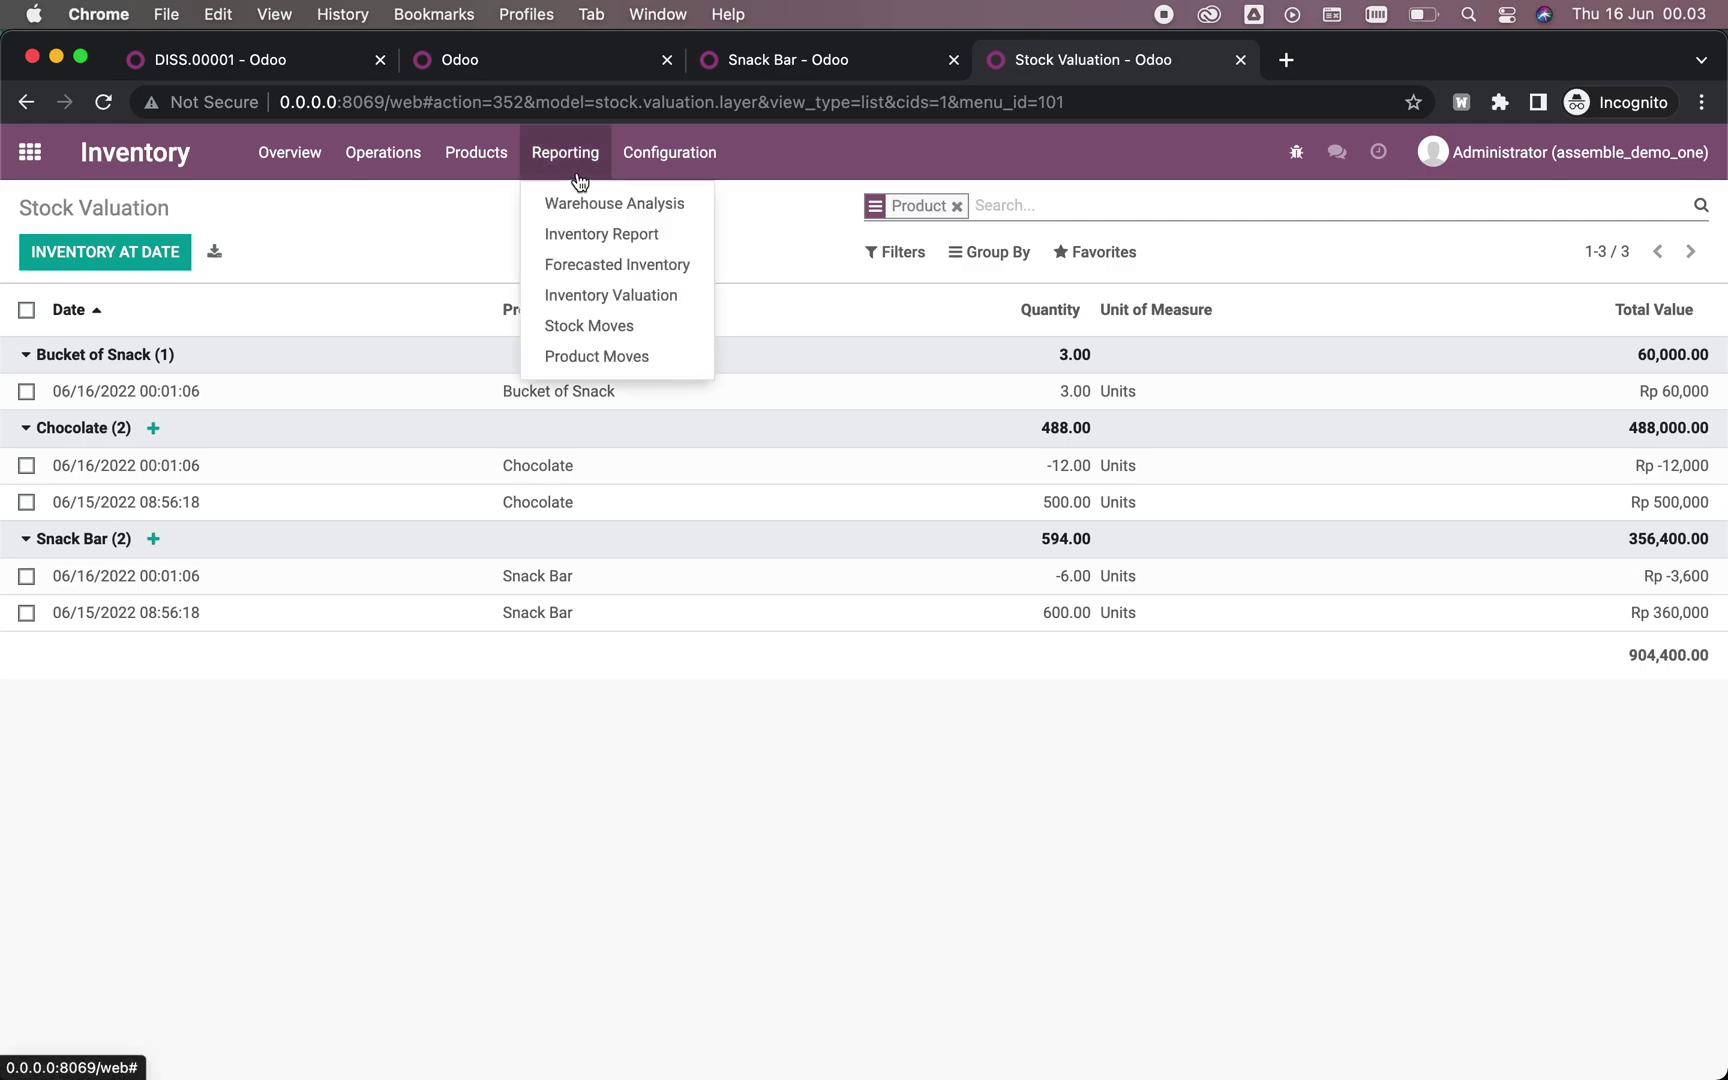
pyautogui.click(616, 265)
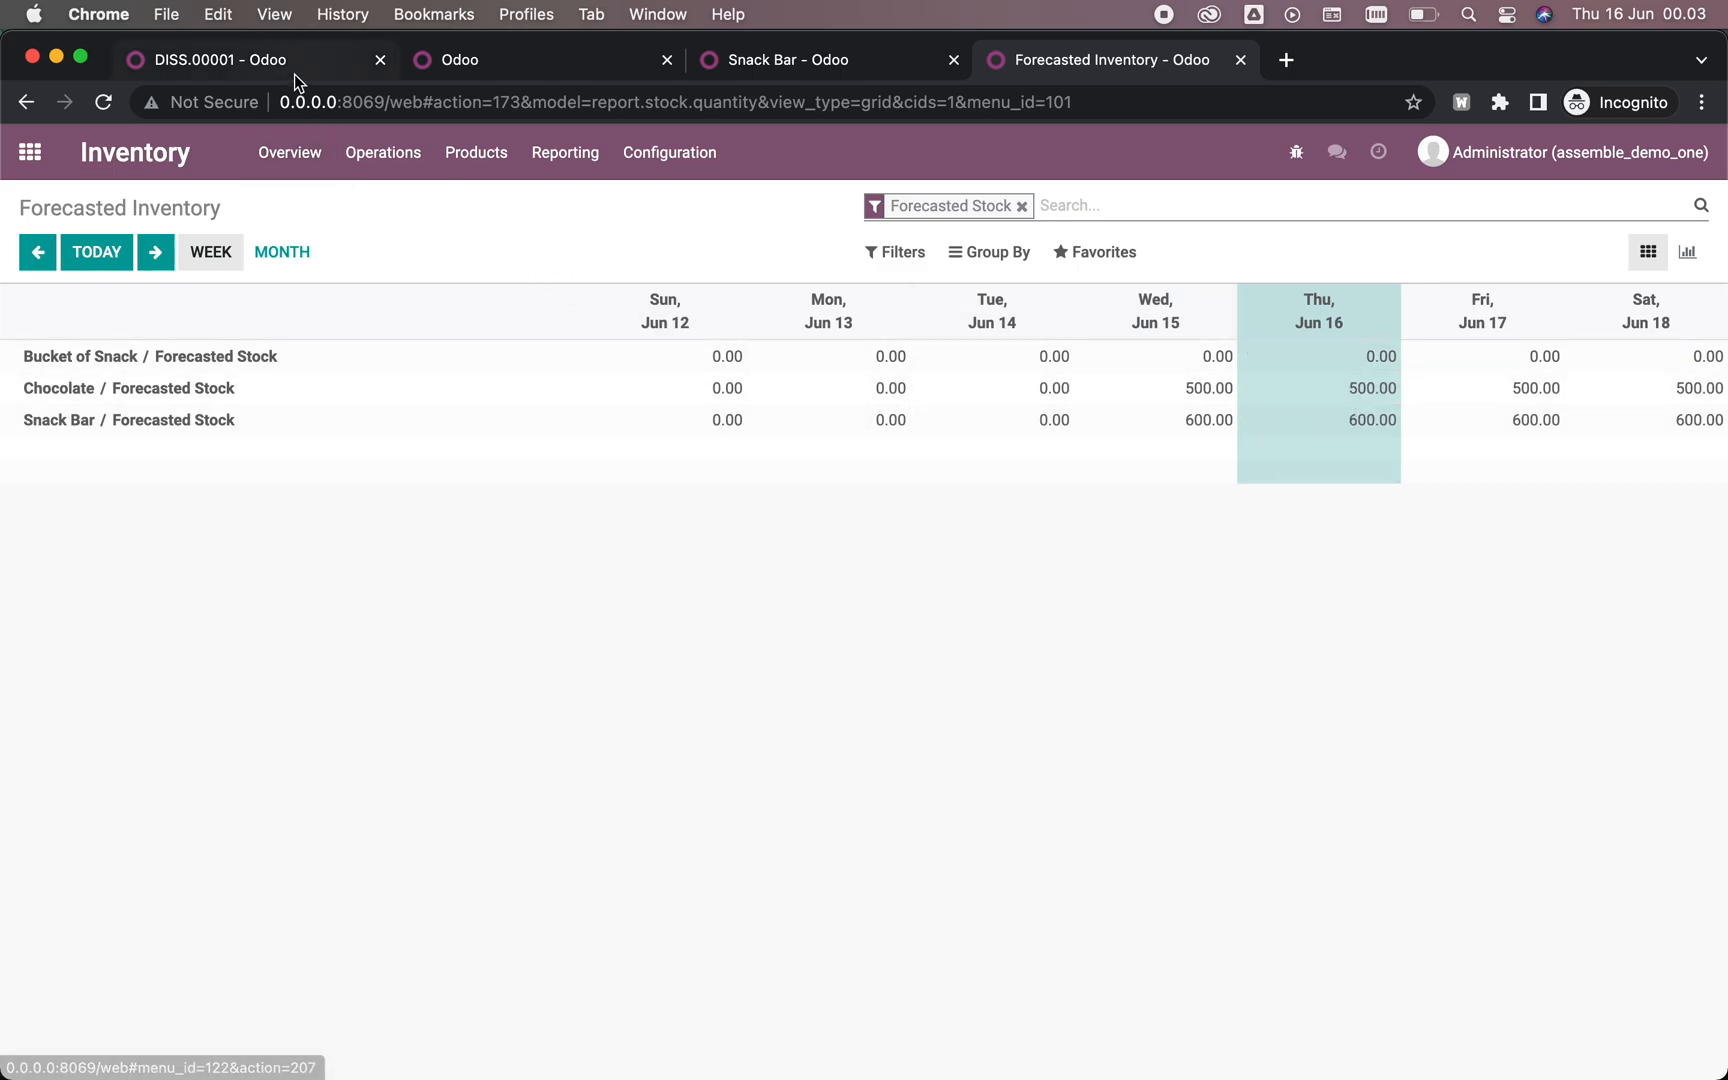
pyautogui.click(271, 60)
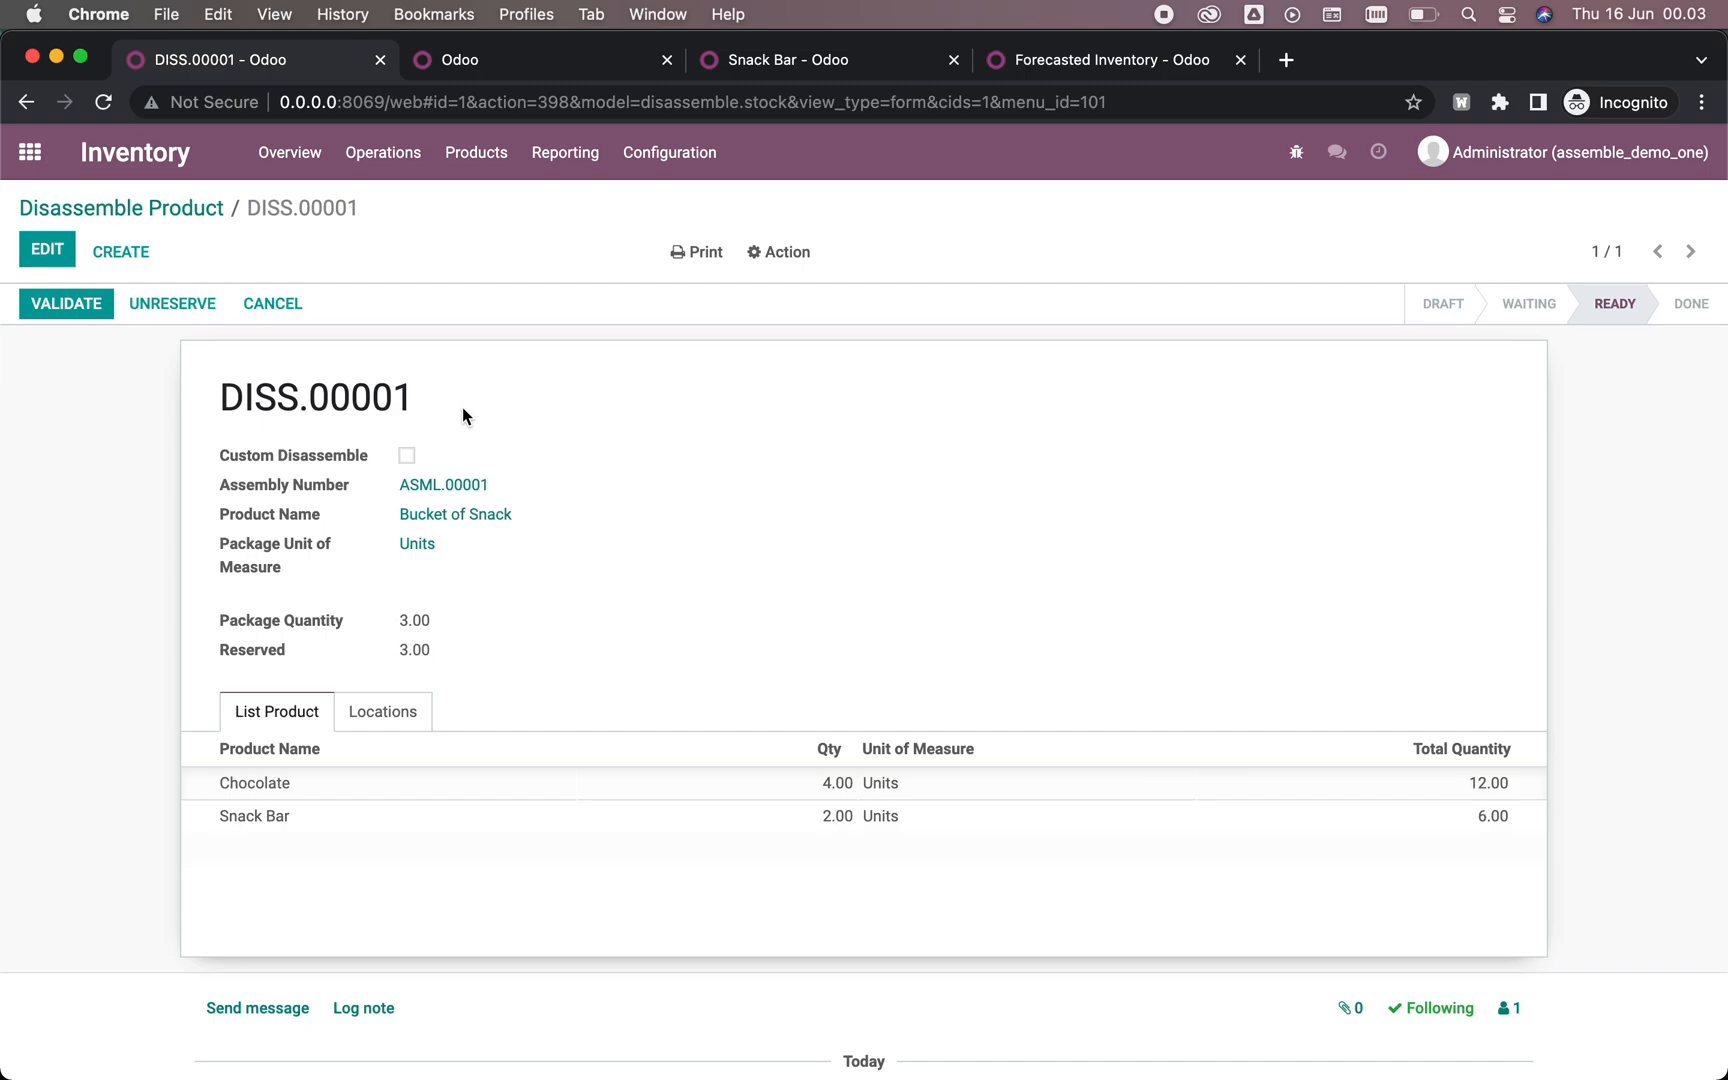
pyautogui.click(172, 303)
# Step: Refresh the Forecasted Inventory figures, then reserve the 3 Bucket of Snack units for DISS.00001
pyautogui.click(1096, 60)
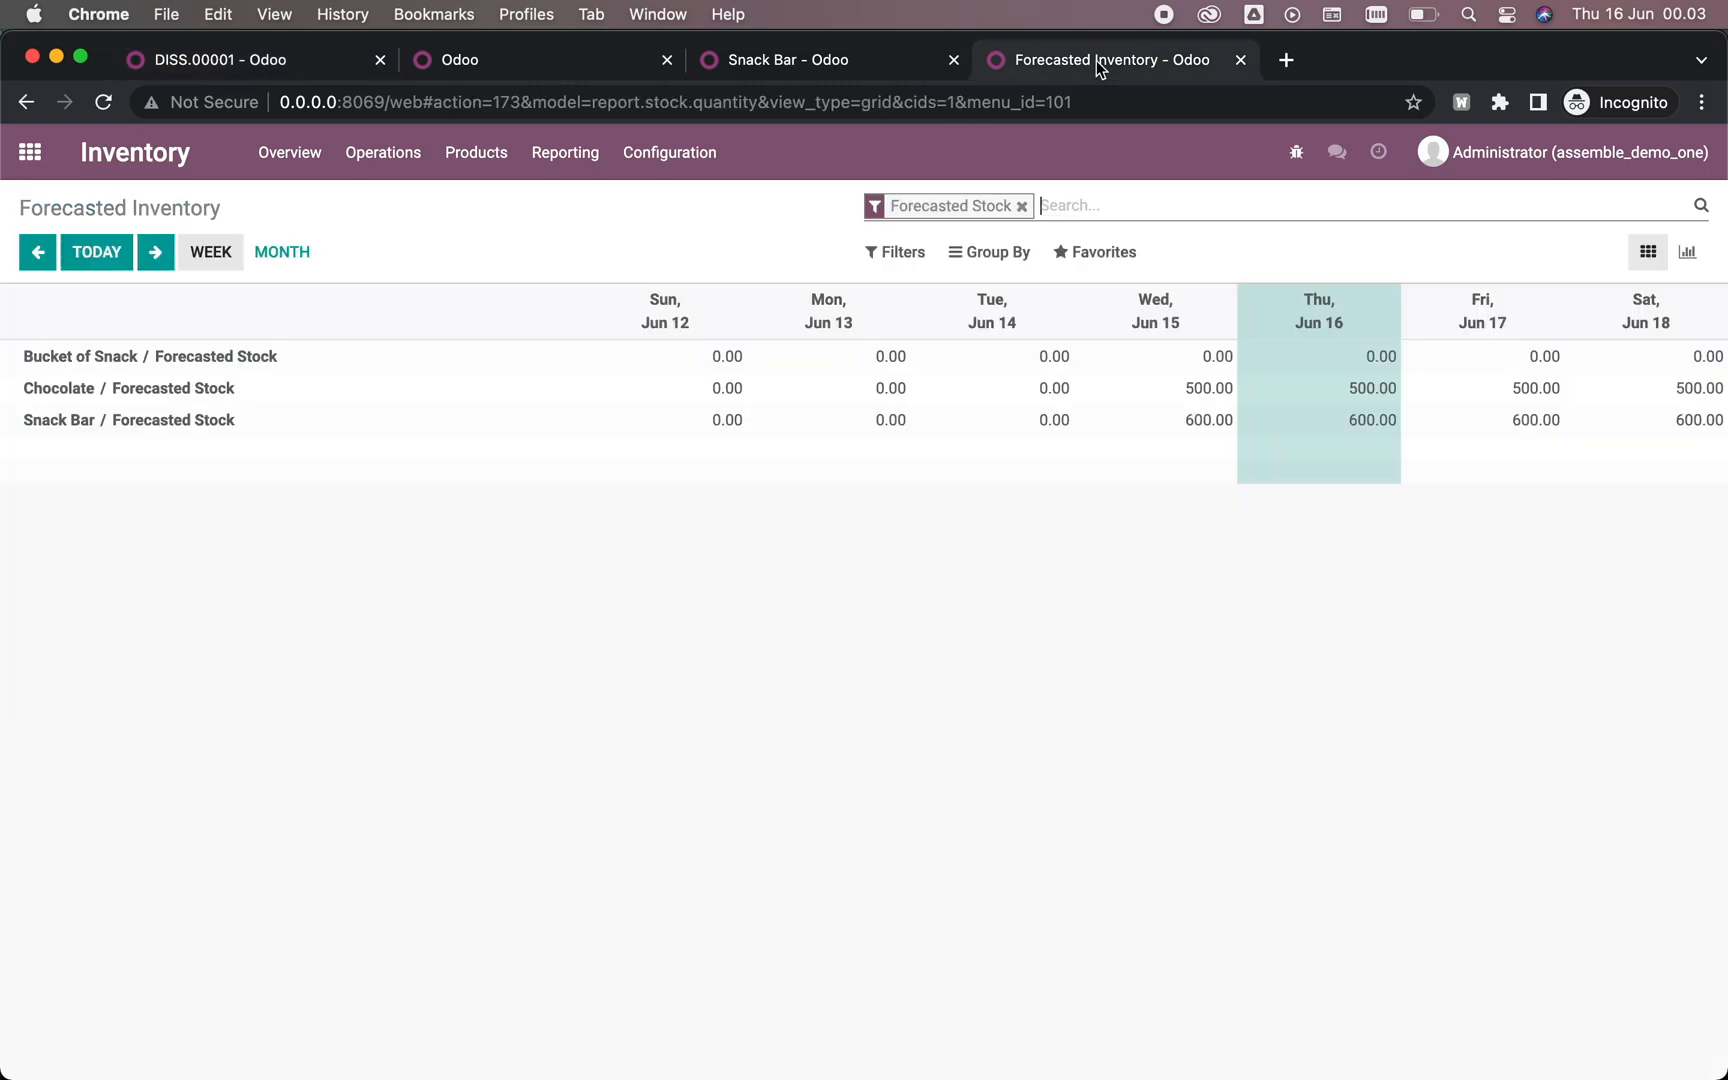
pyautogui.click(103, 101)
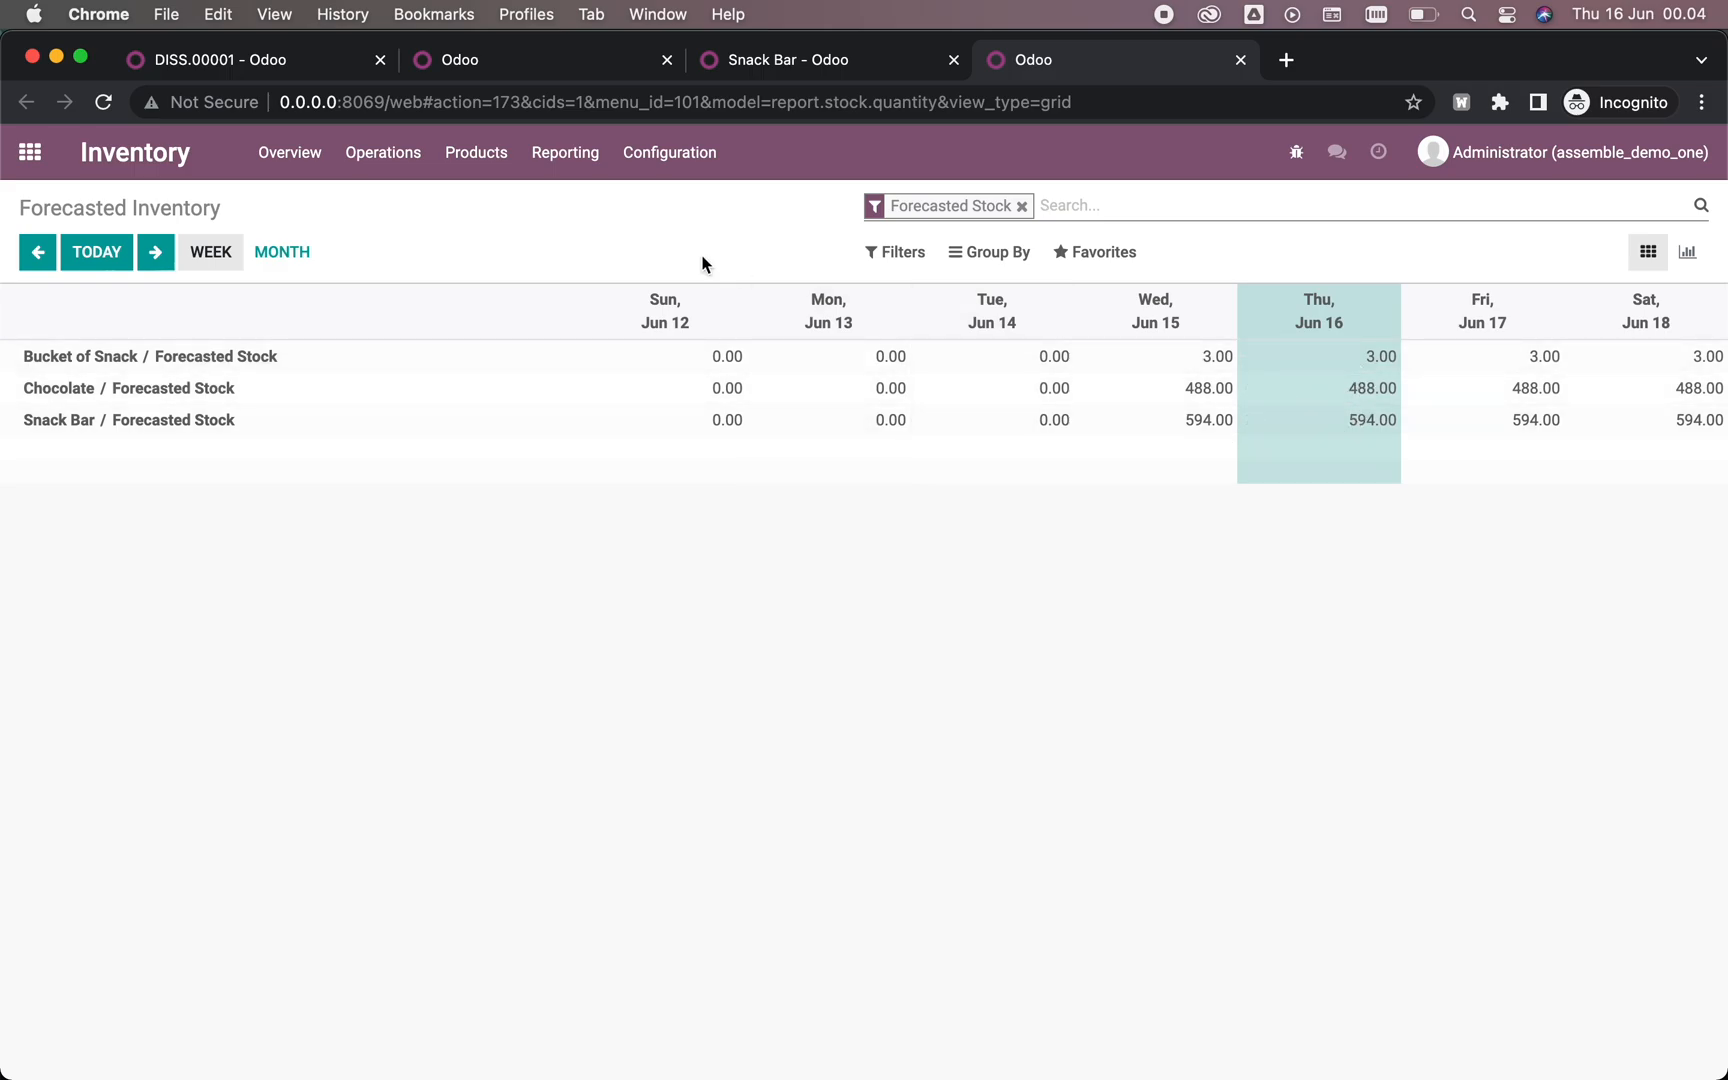
pyautogui.click(569, 64)
pyautogui.click(213, 102)
pyautogui.click(243, 68)
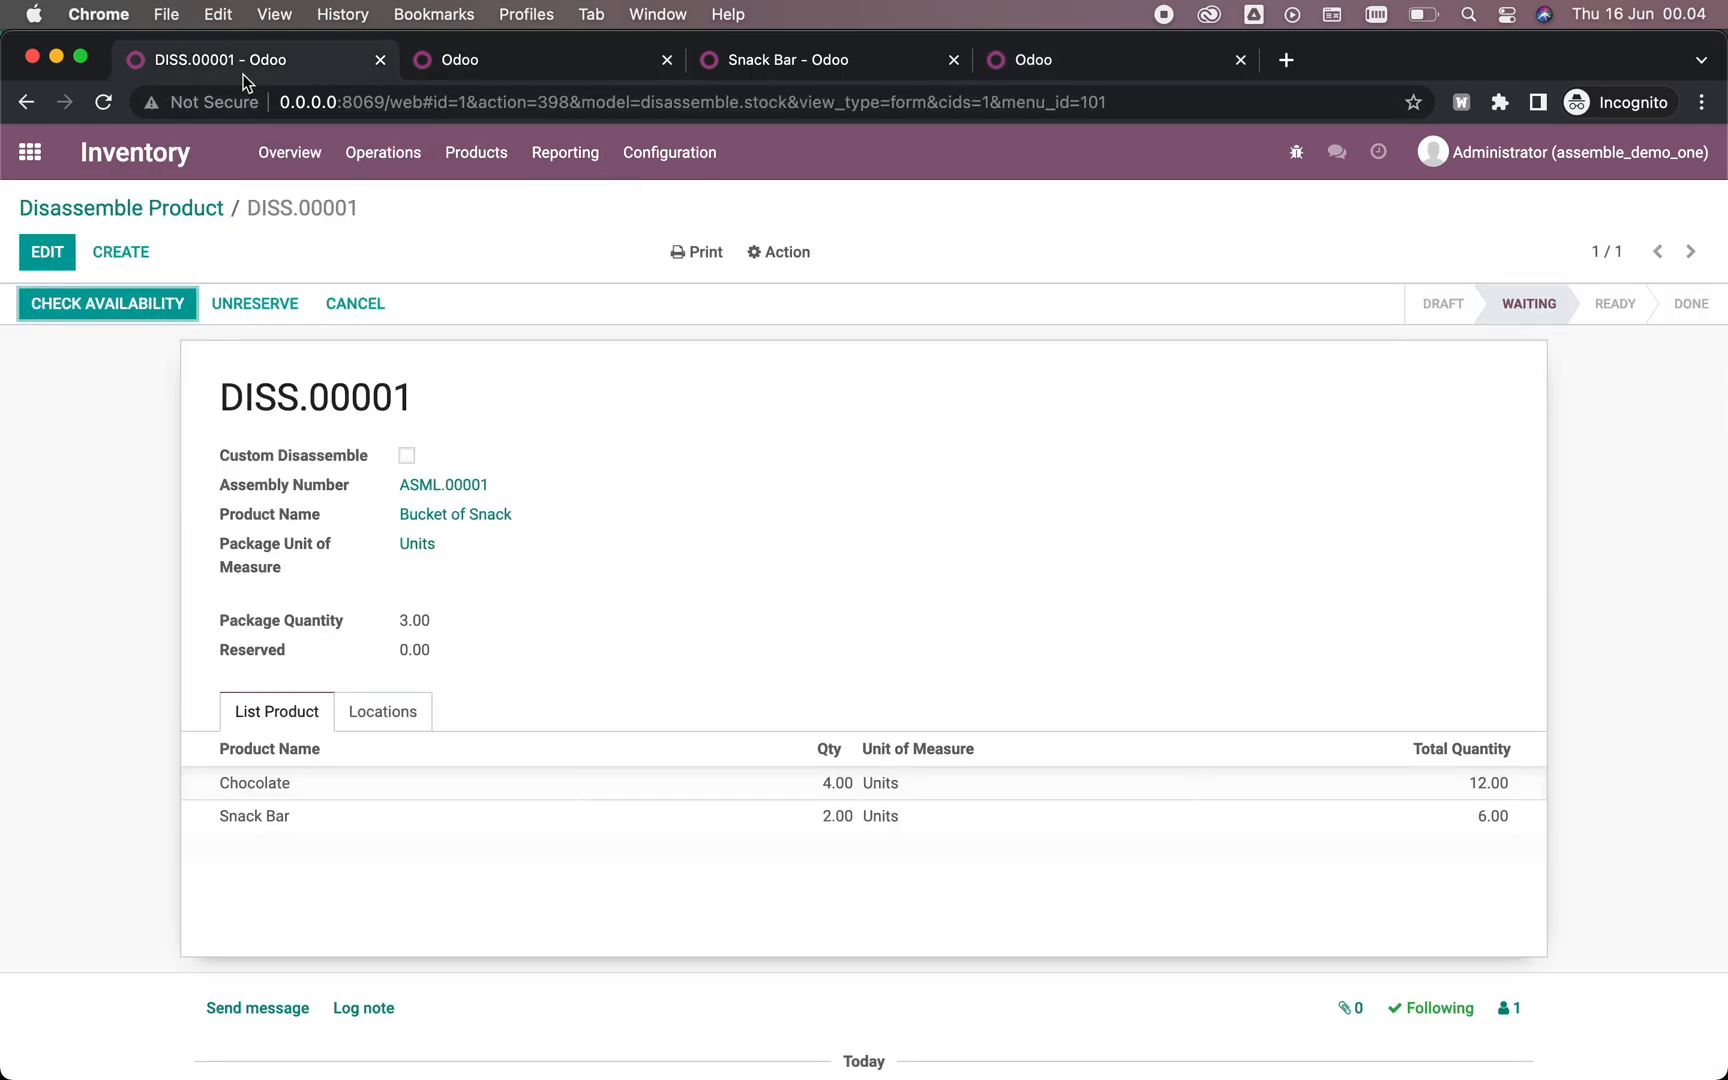
pyautogui.click(107, 309)
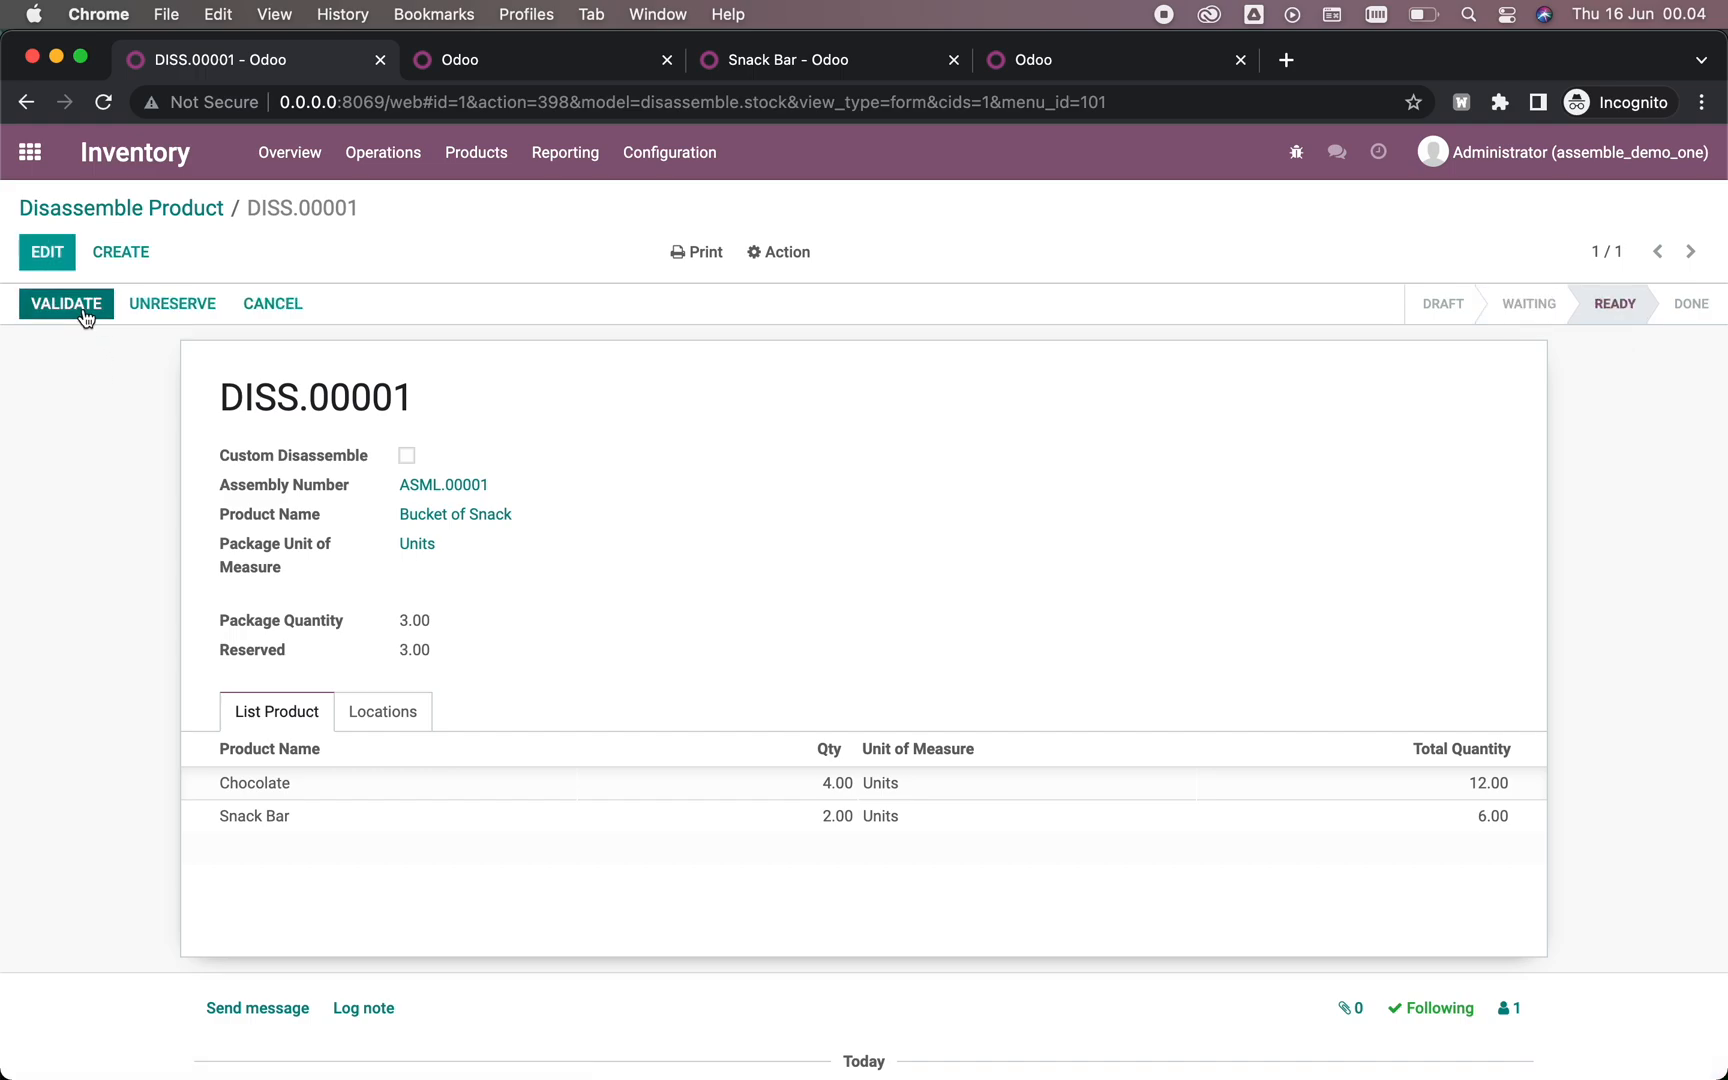
# Step: Validate DISS.00001 and return to the Products list
pyautogui.click(84, 313)
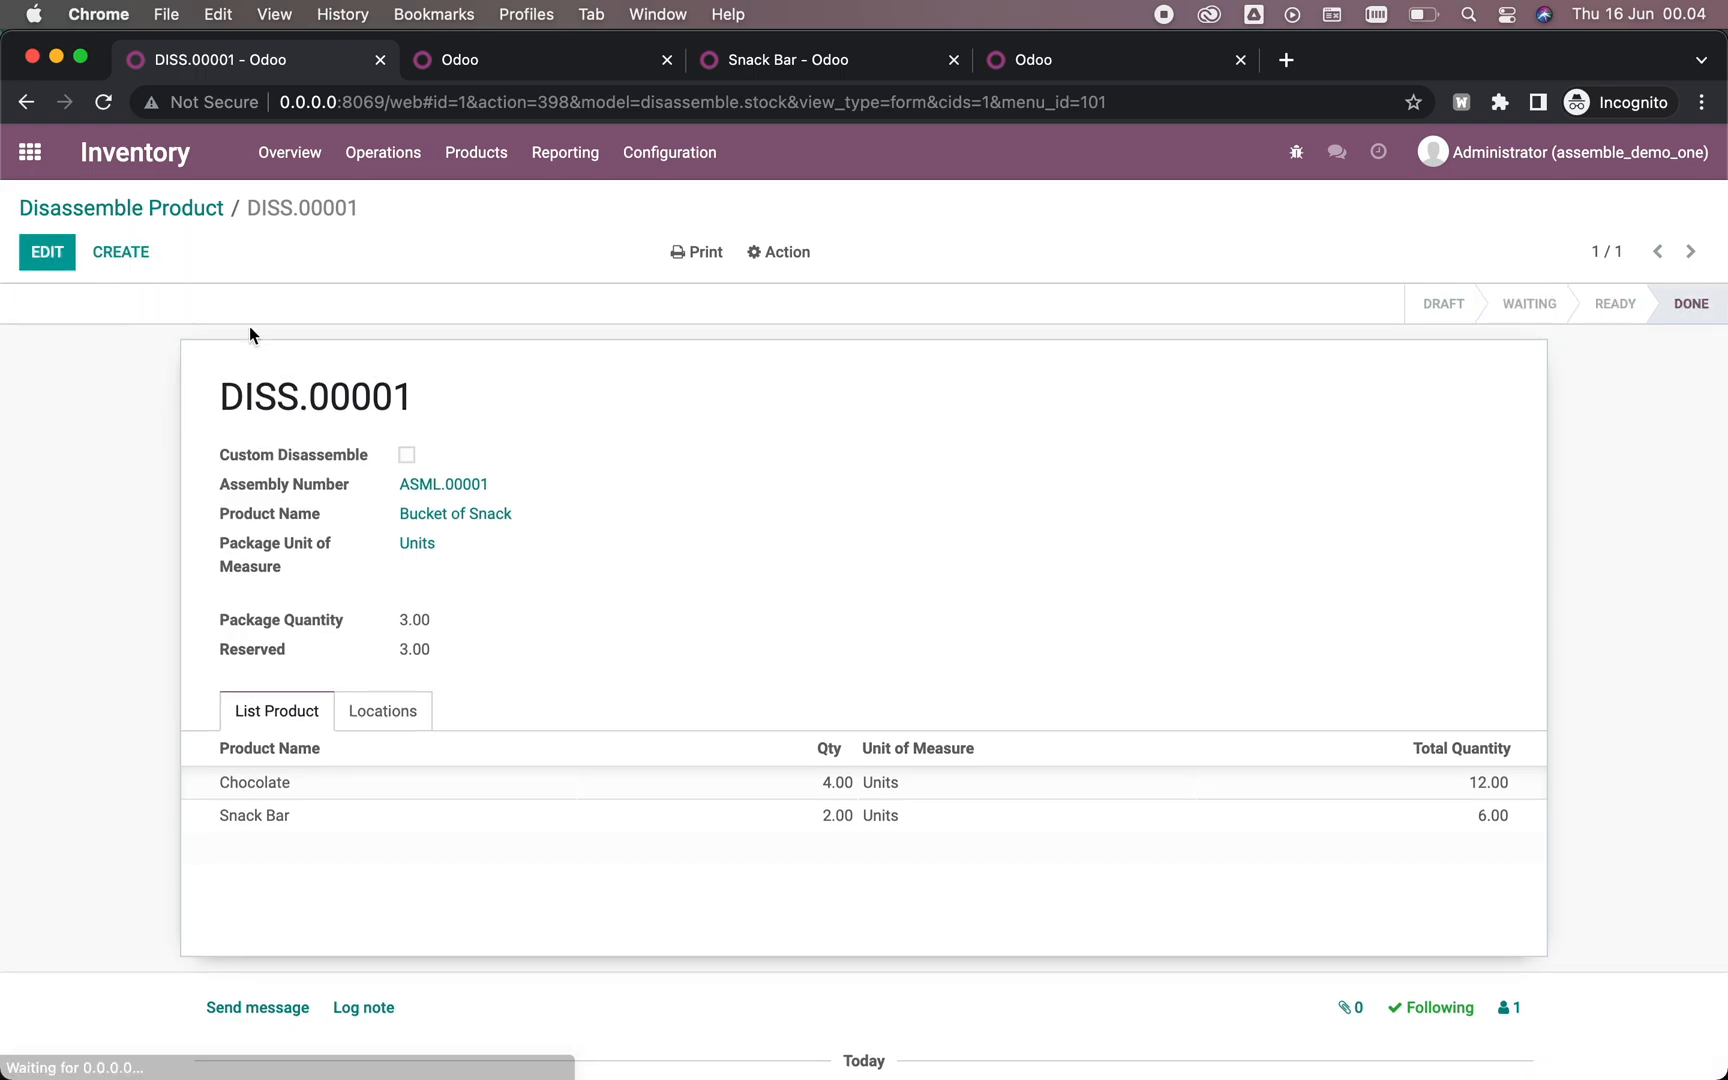
pyautogui.click(544, 54)
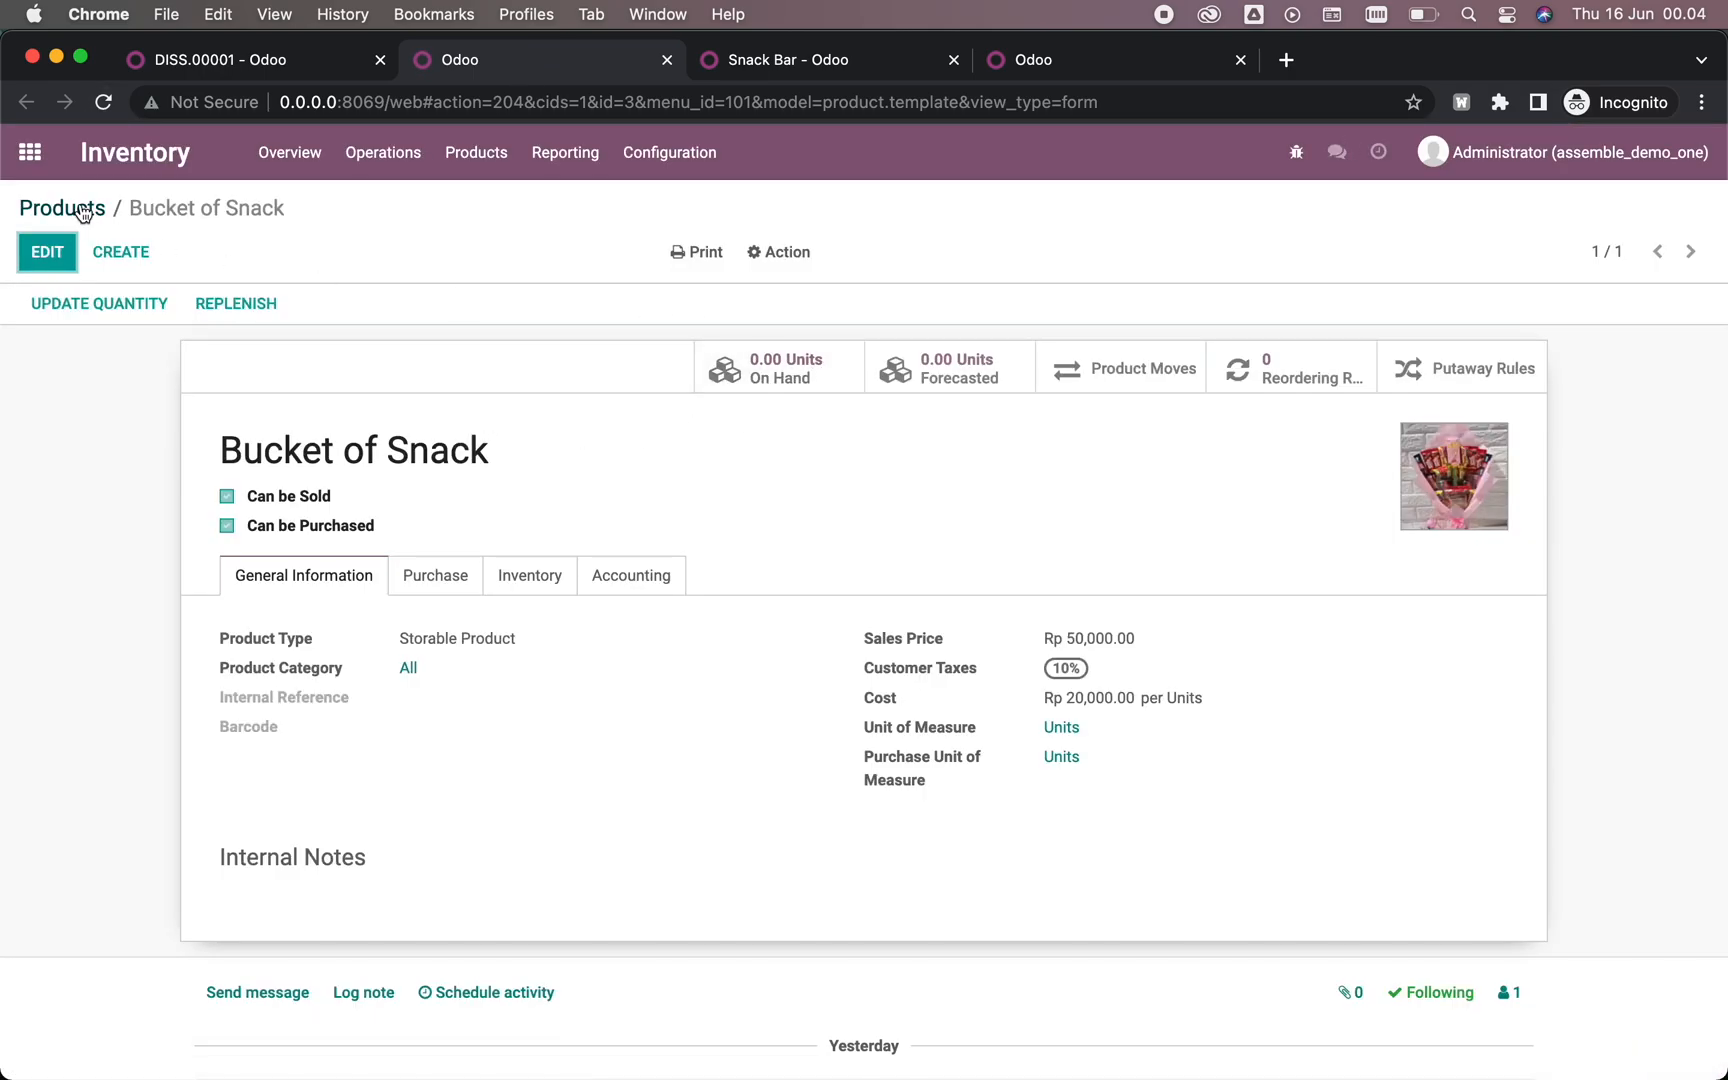
pyautogui.click(62, 208)
# Step: Review Chocolate, move to Snack Bar and bring up its Product Moves
pyautogui.click(650, 391)
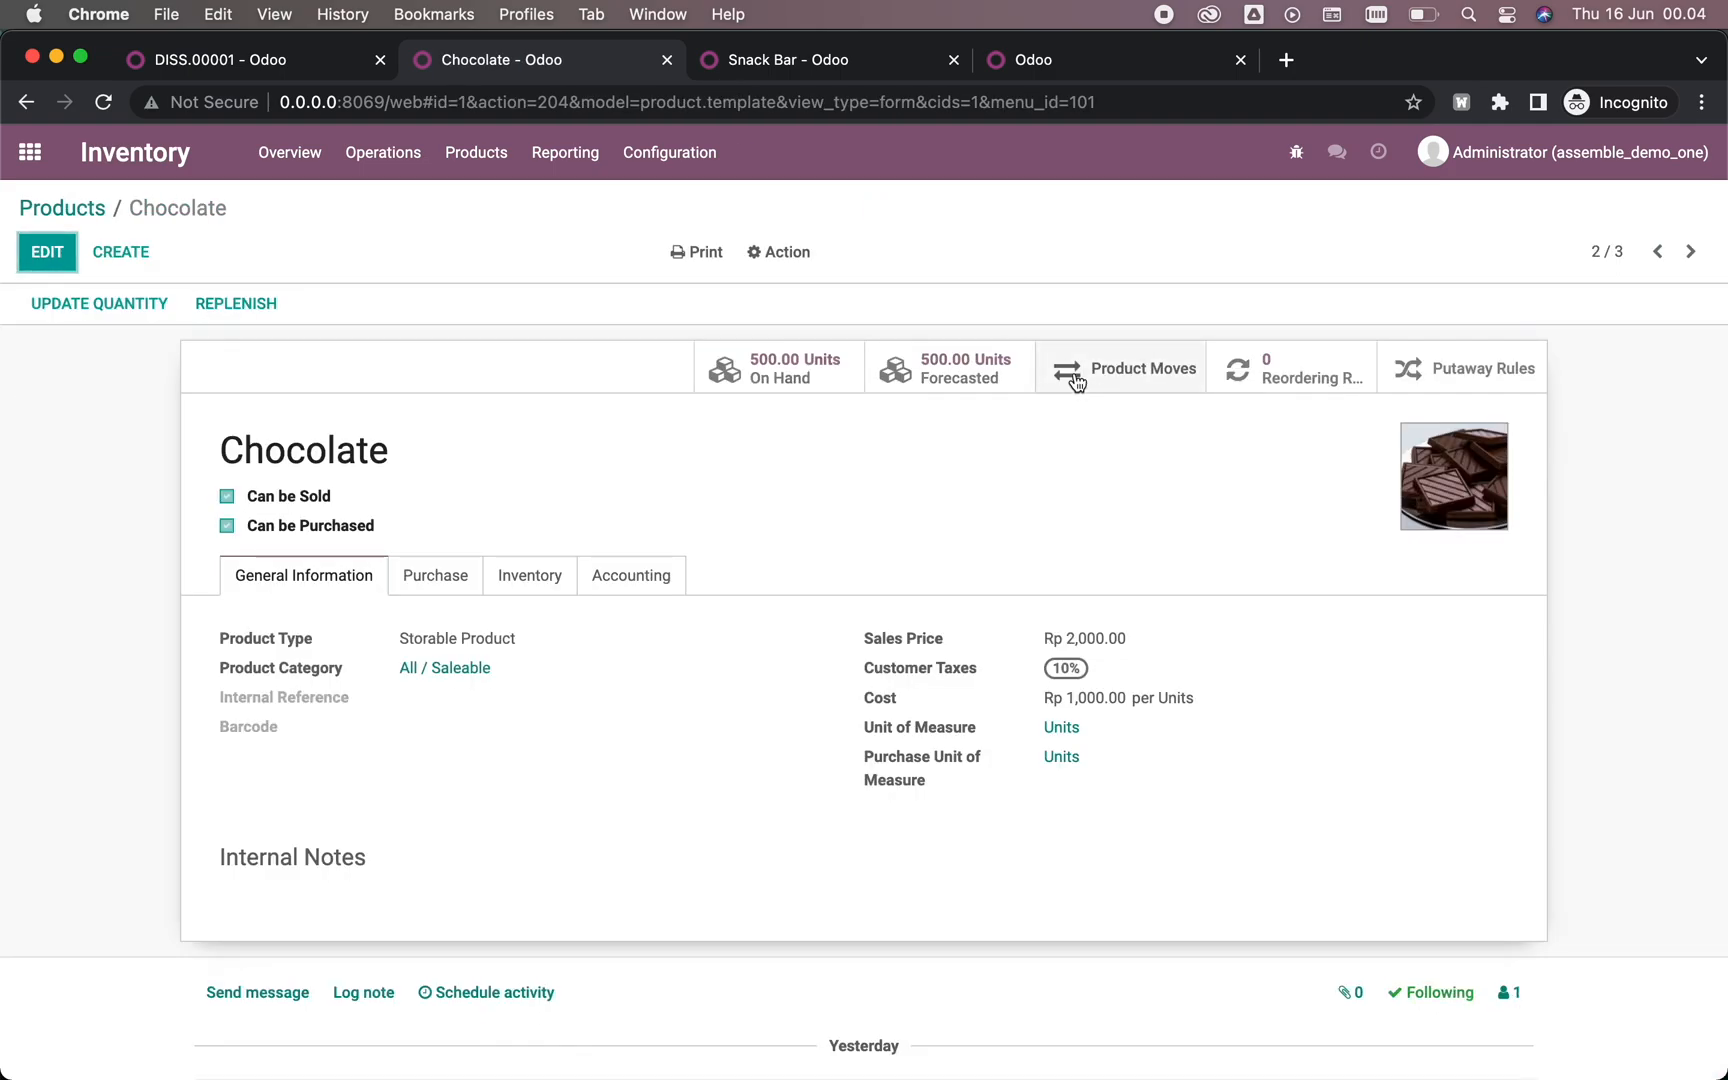
pyautogui.click(1691, 251)
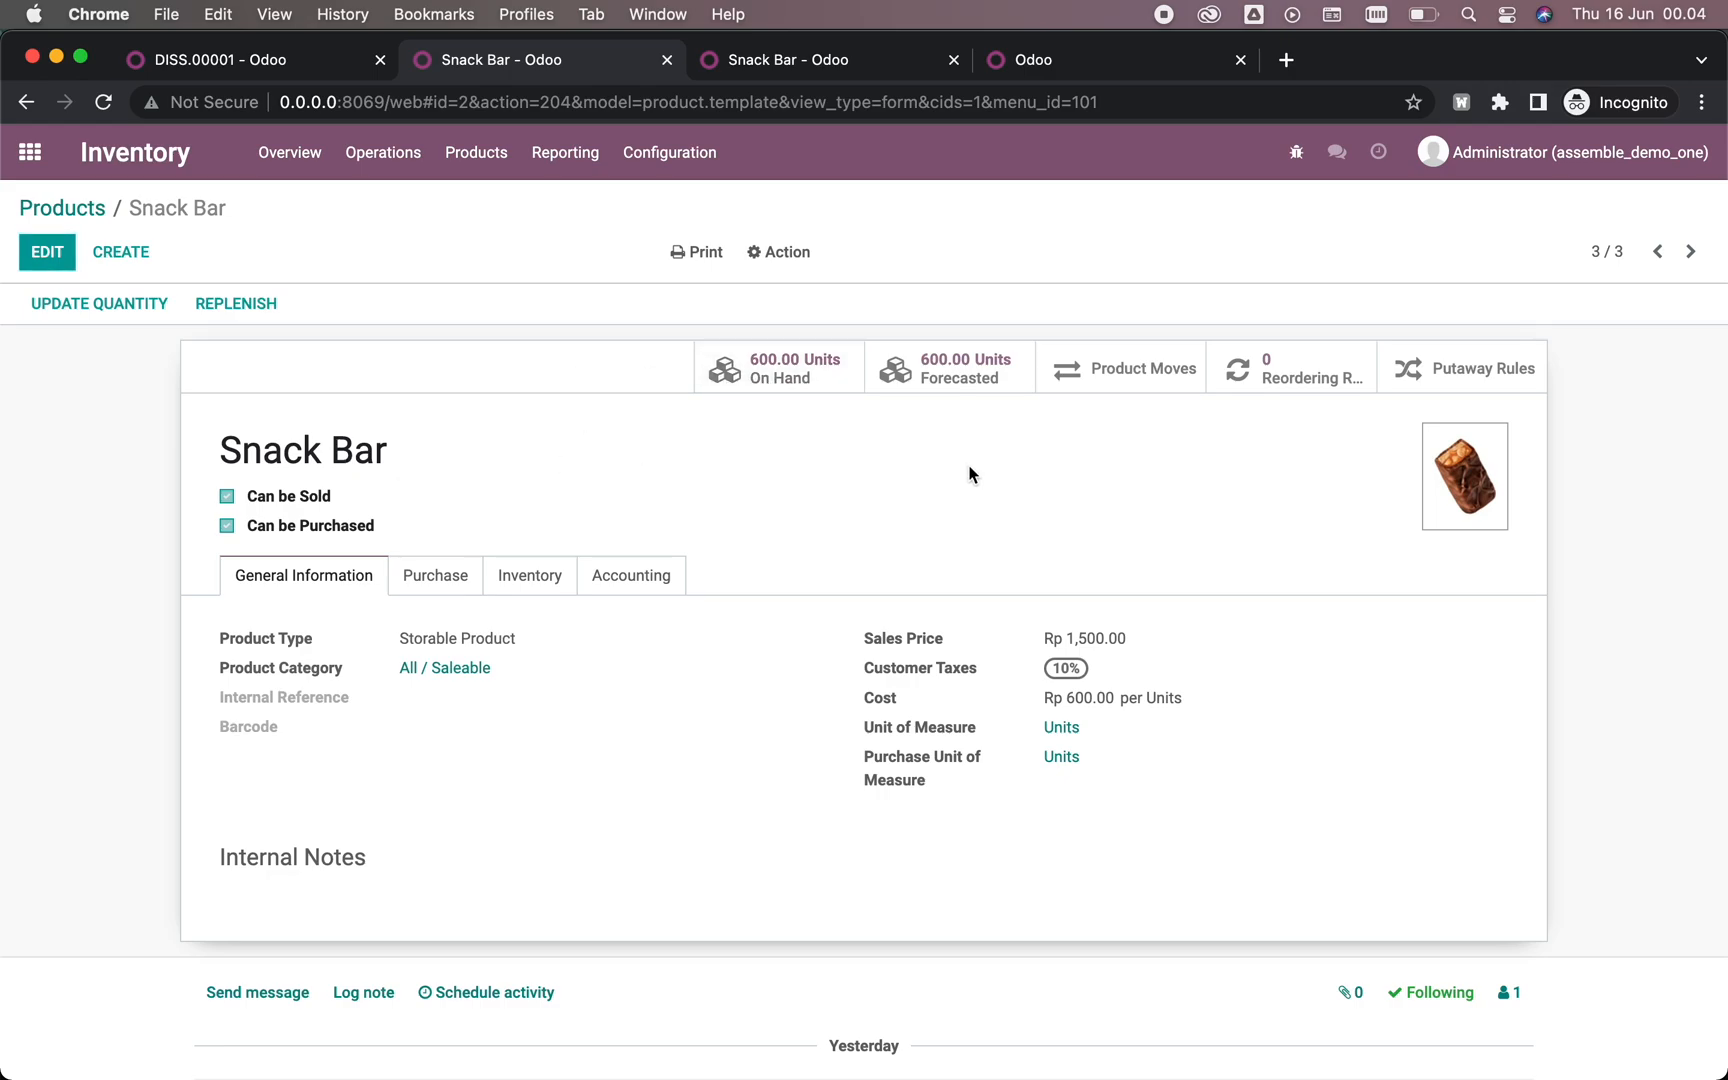
pyautogui.click(1128, 382)
# Step: Sort Snack Bar moves by date and check the adjustment, ASML.00001 and DISS.00001 rows one by one
pyautogui.click(182, 356)
pyautogui.click(79, 310)
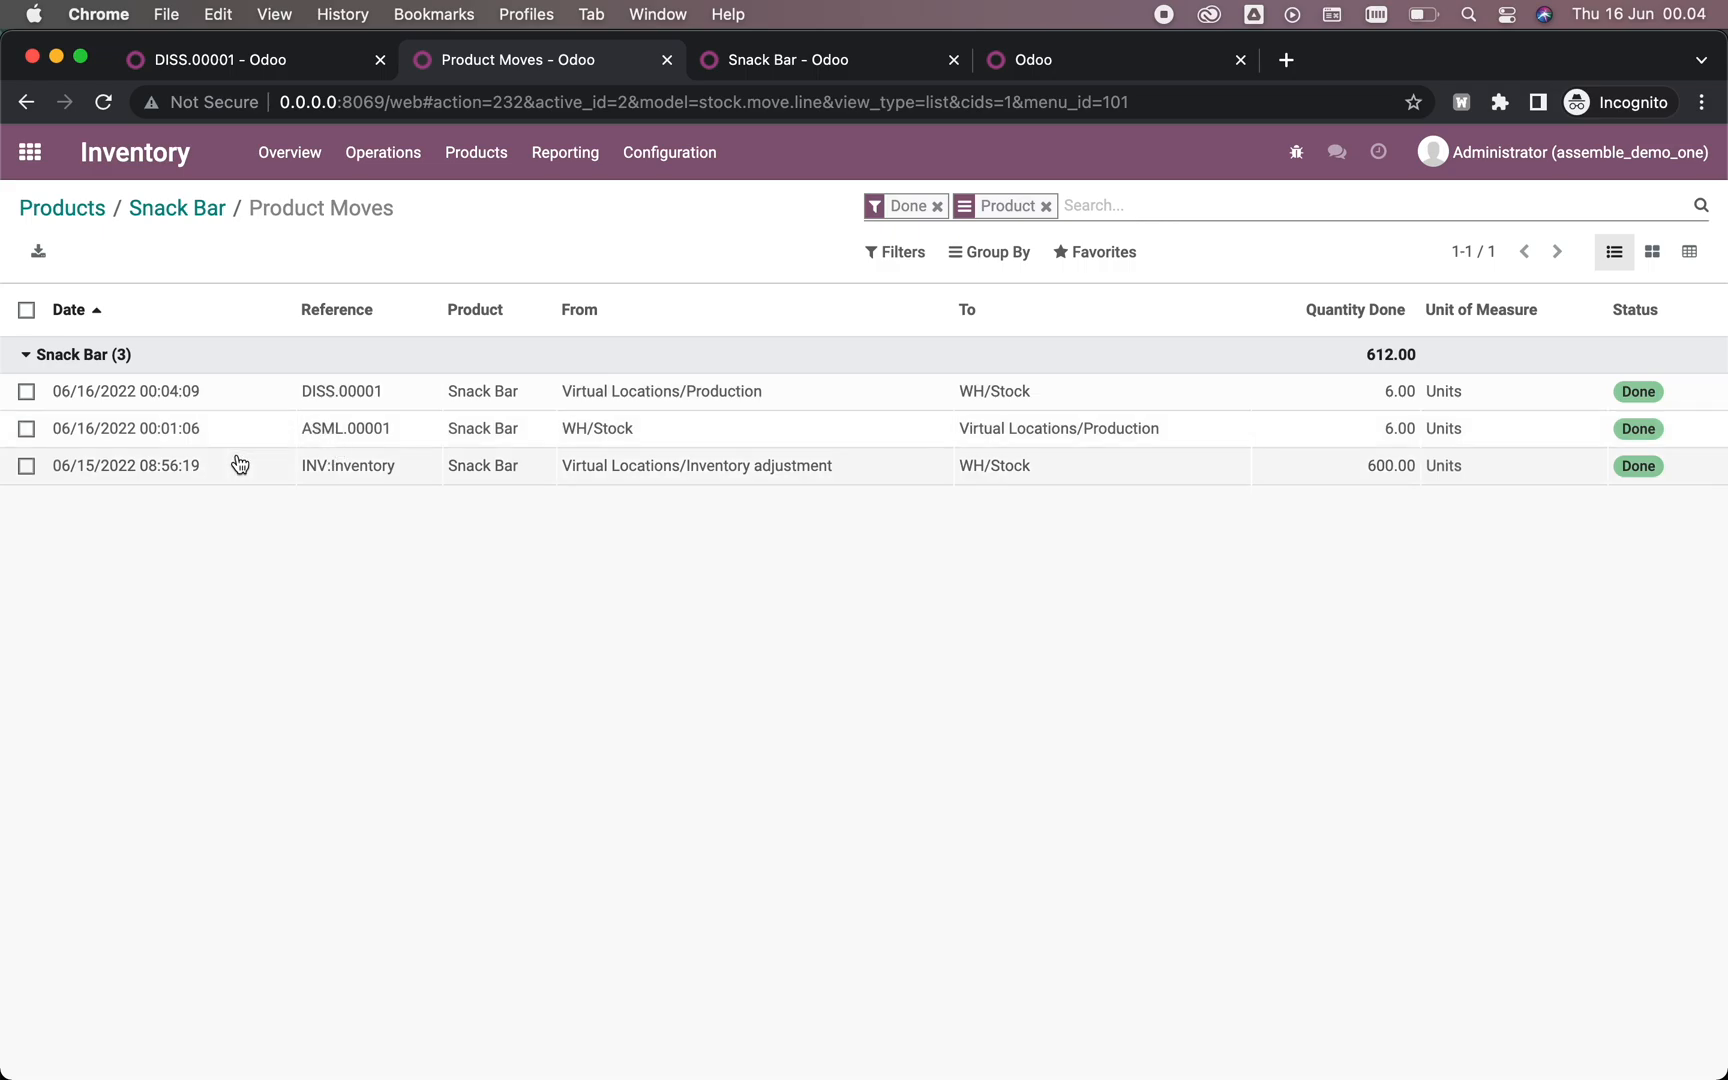
pyautogui.click(27, 465)
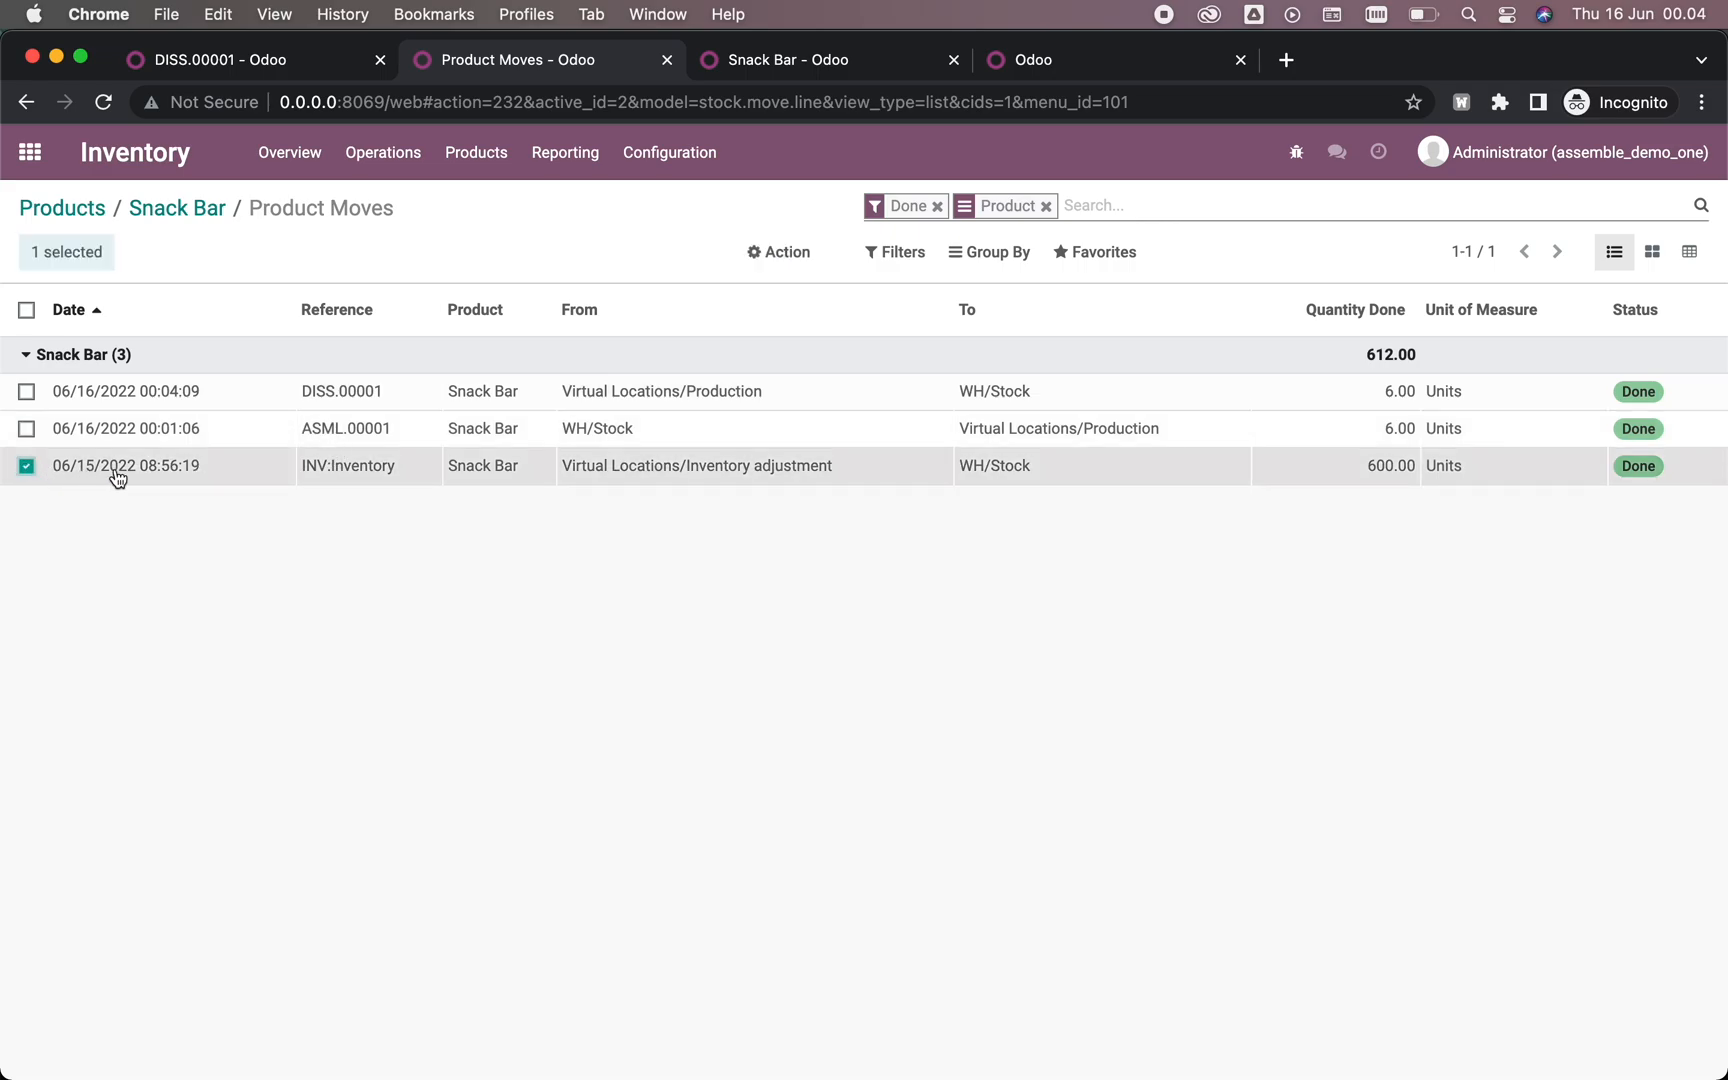
pyautogui.click(27, 466)
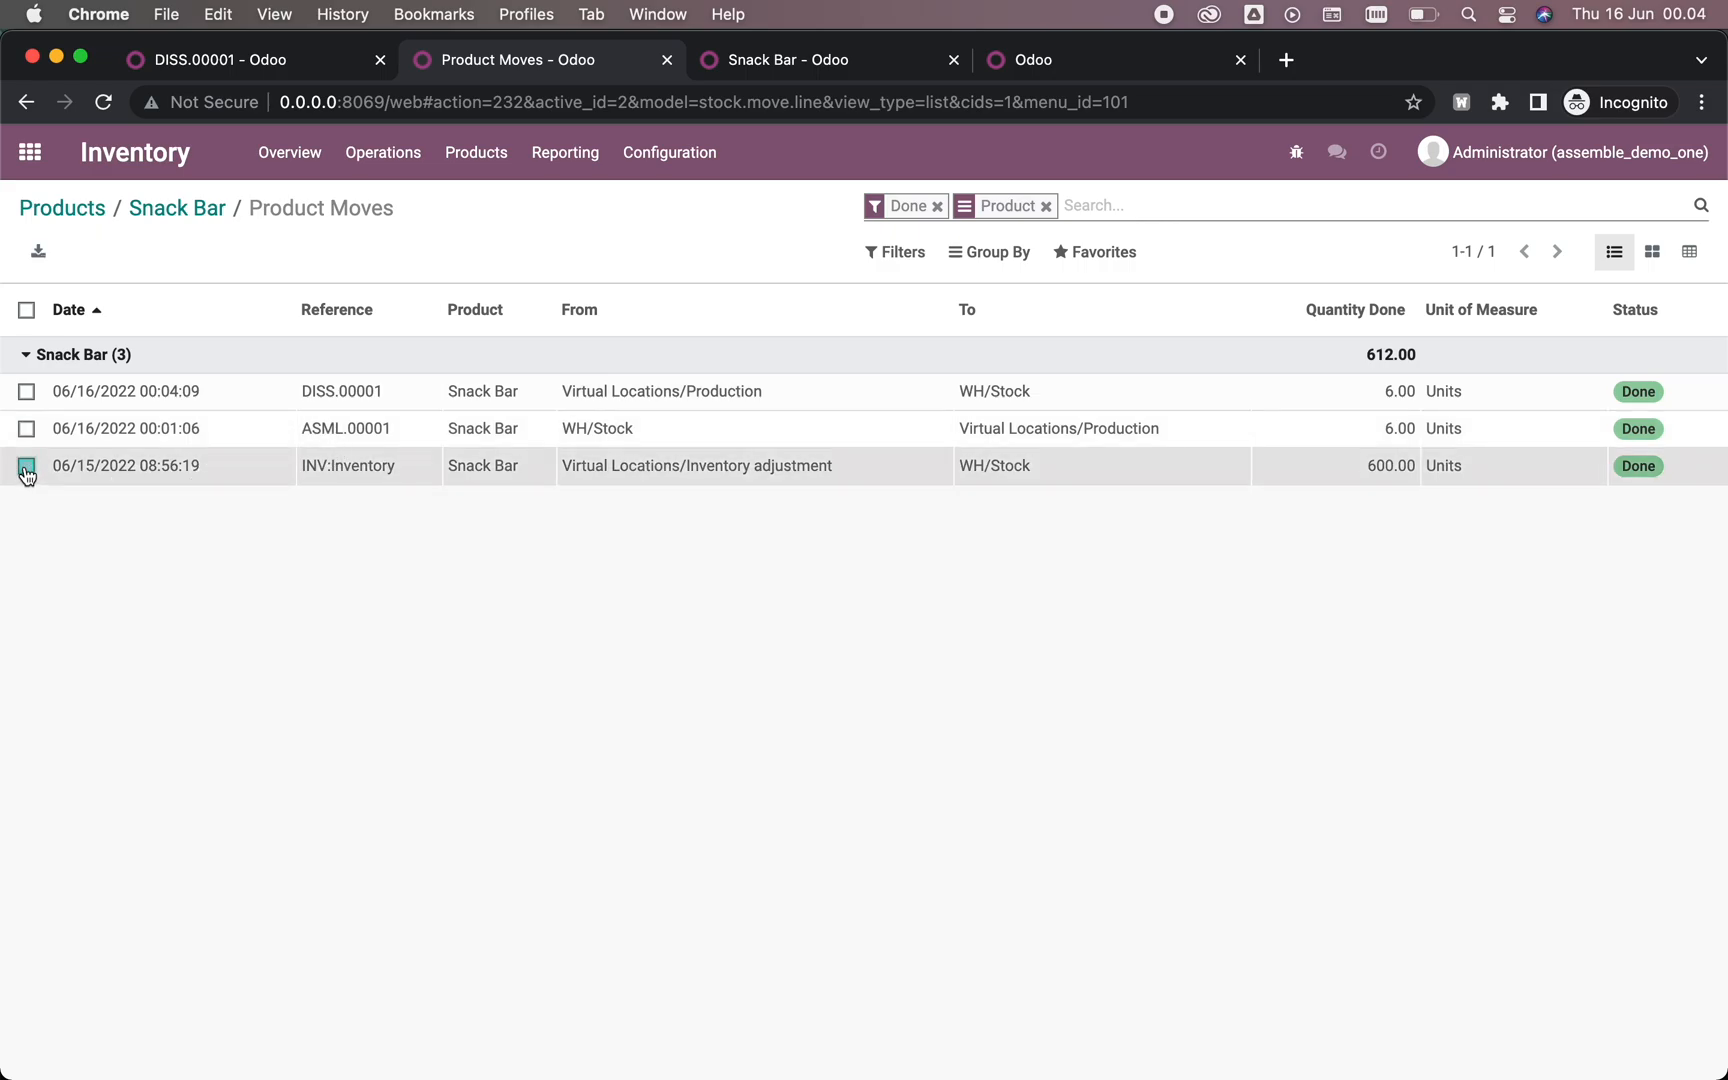
pyautogui.click(27, 428)
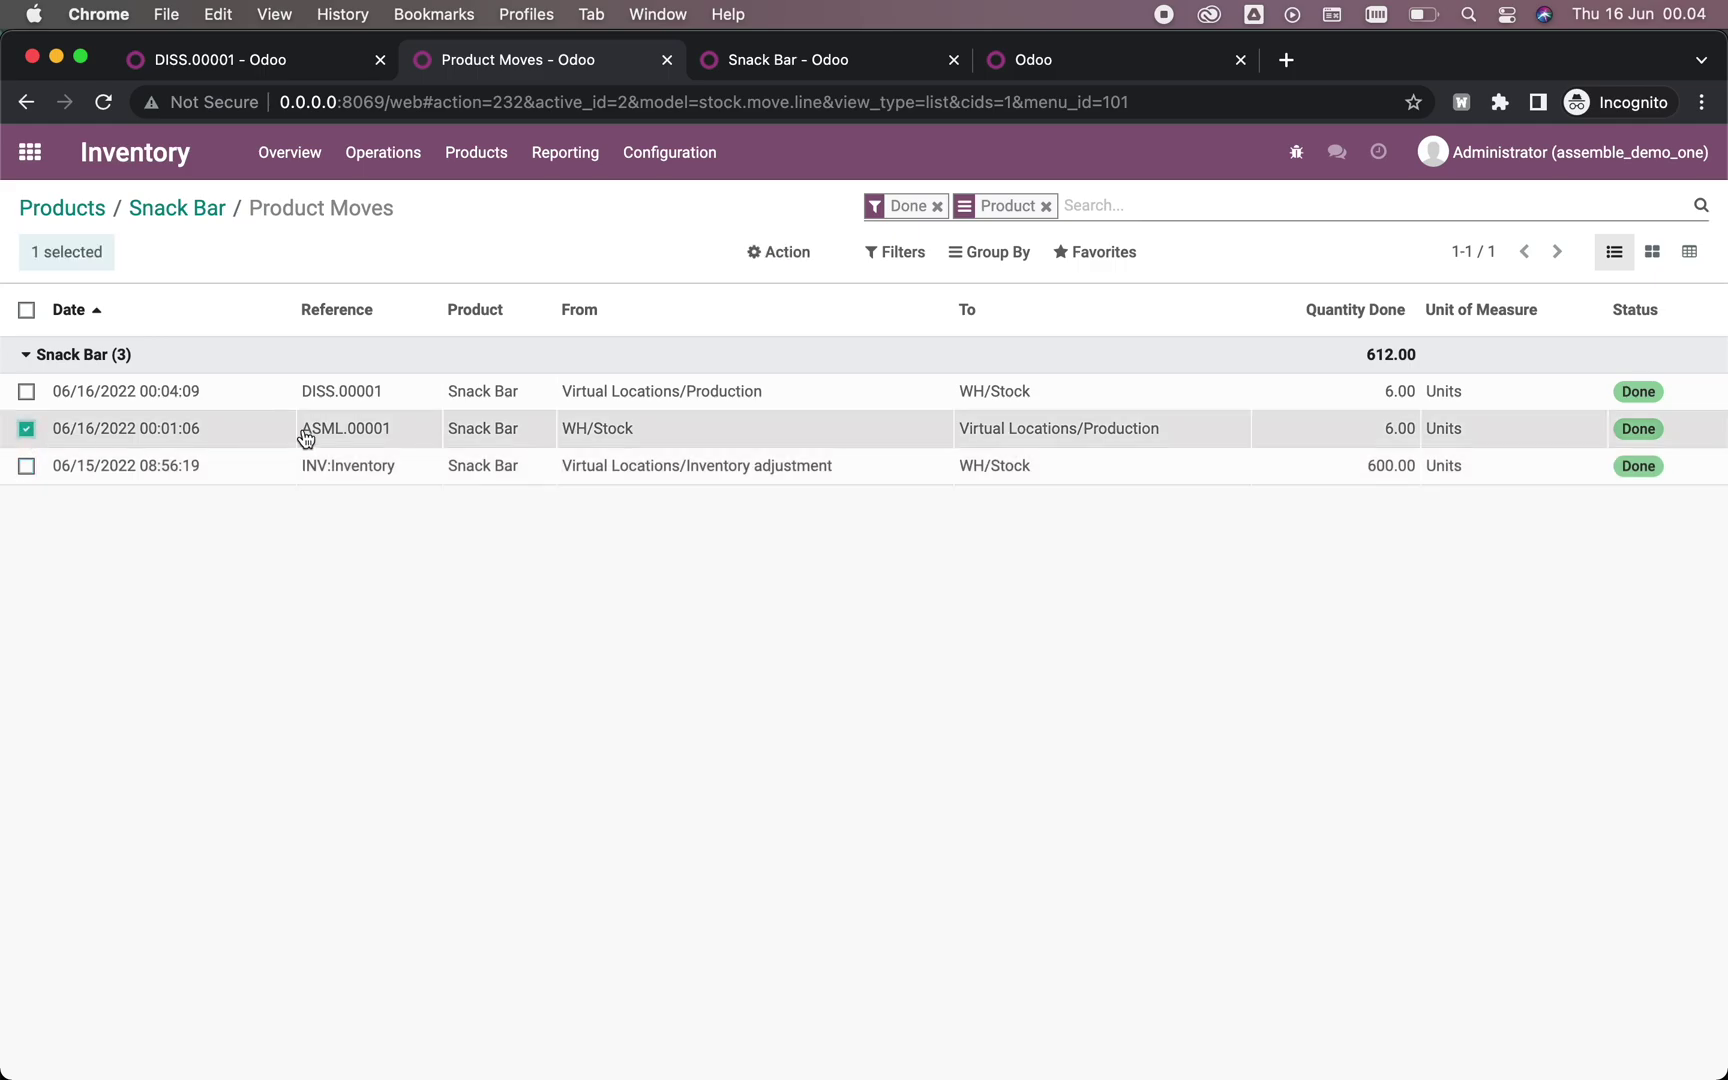
pyautogui.click(27, 428)
pyautogui.click(27, 390)
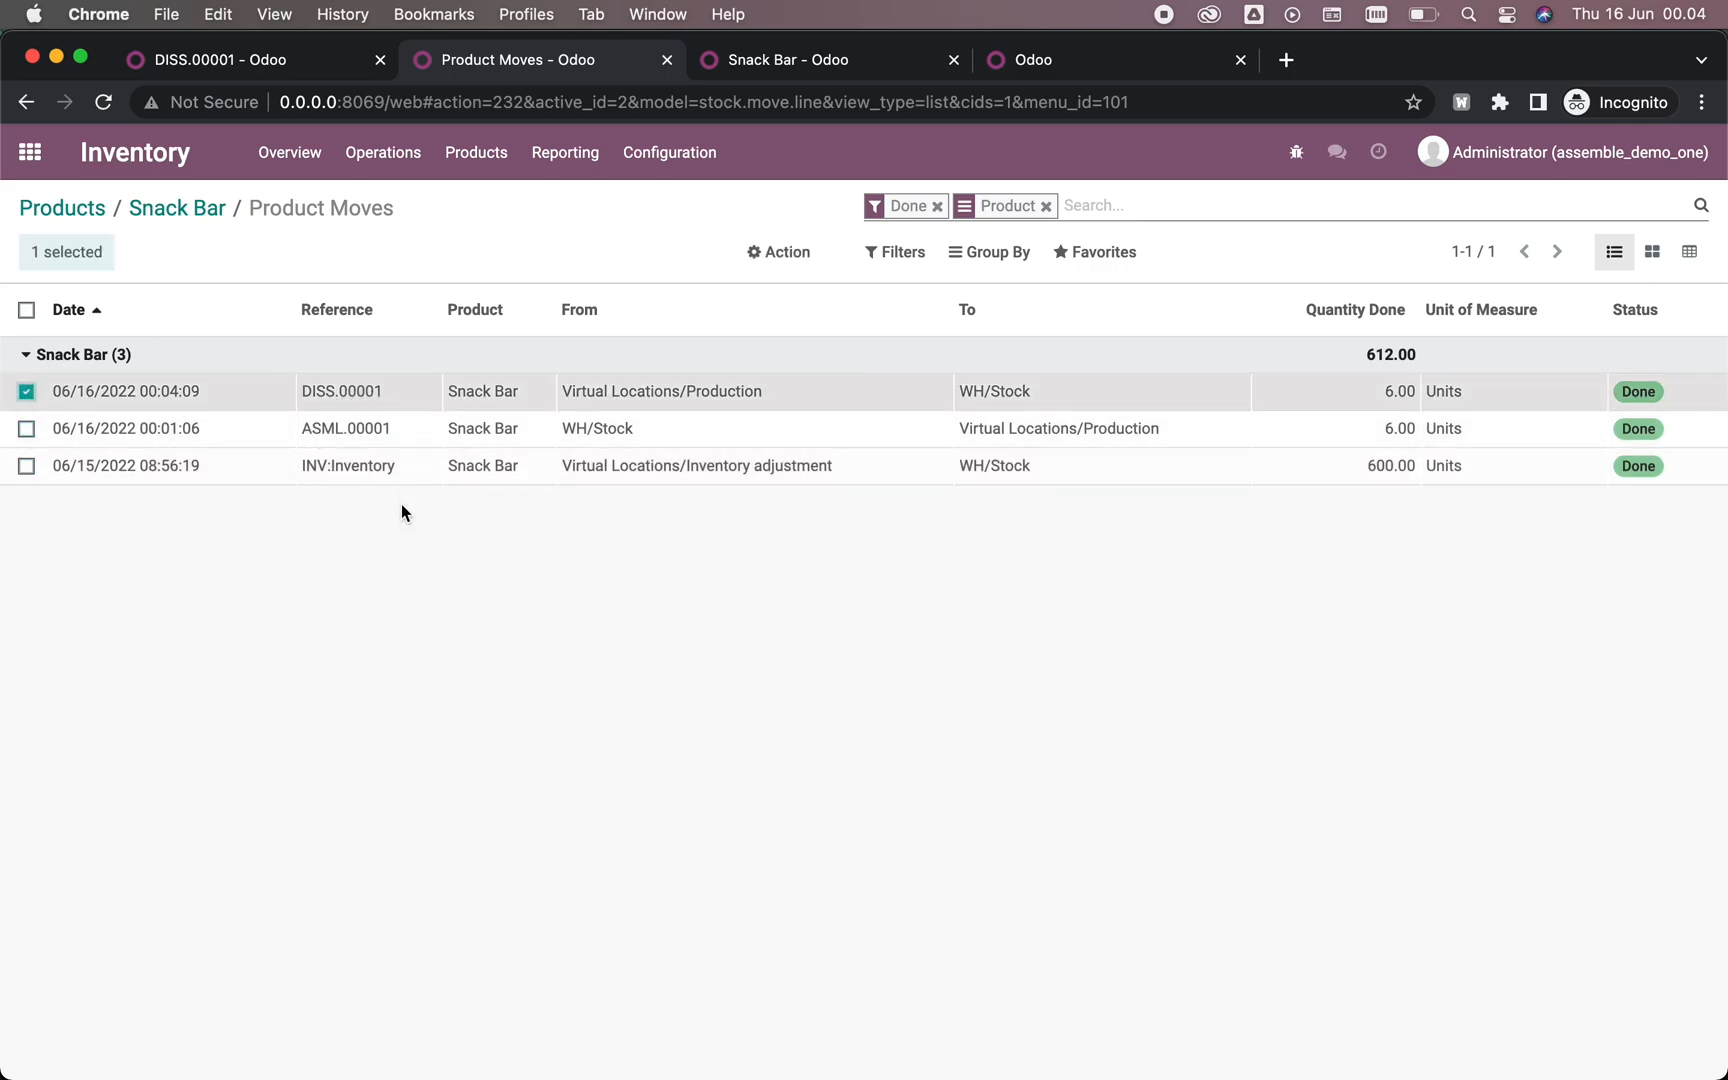
pyautogui.click(28, 390)
pyautogui.click(177, 208)
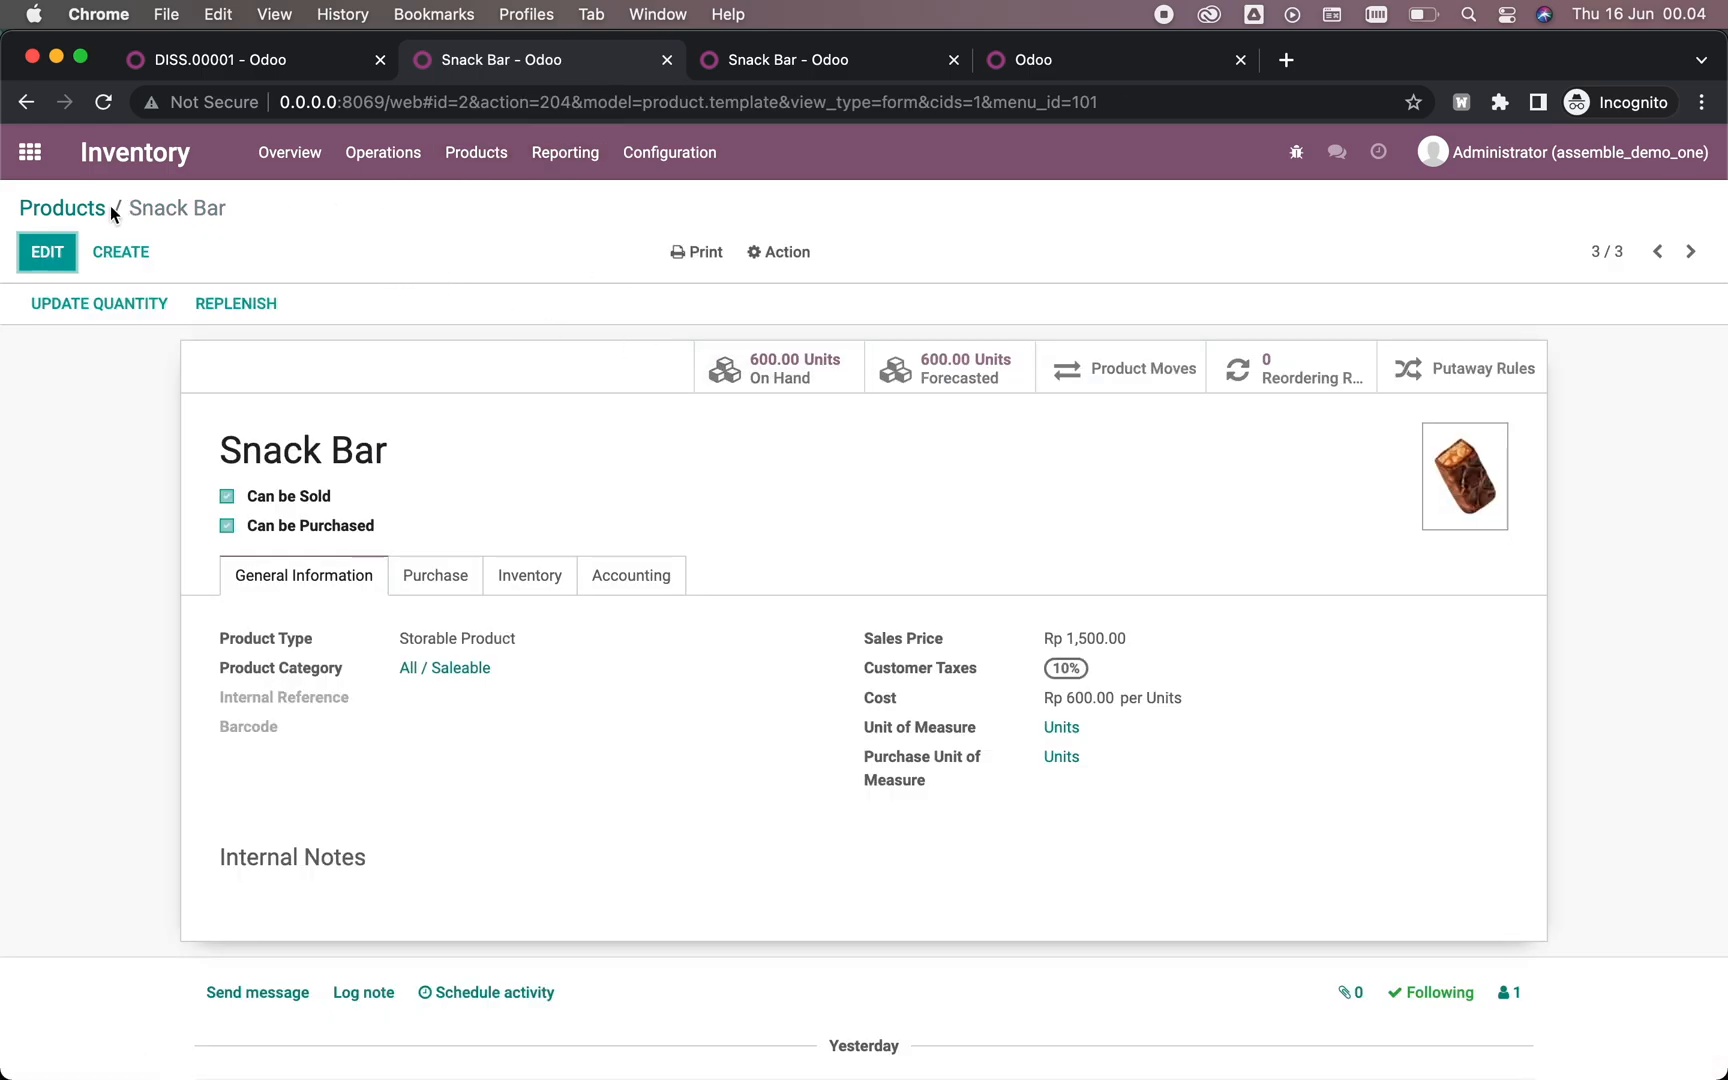
pyautogui.click(63, 208)
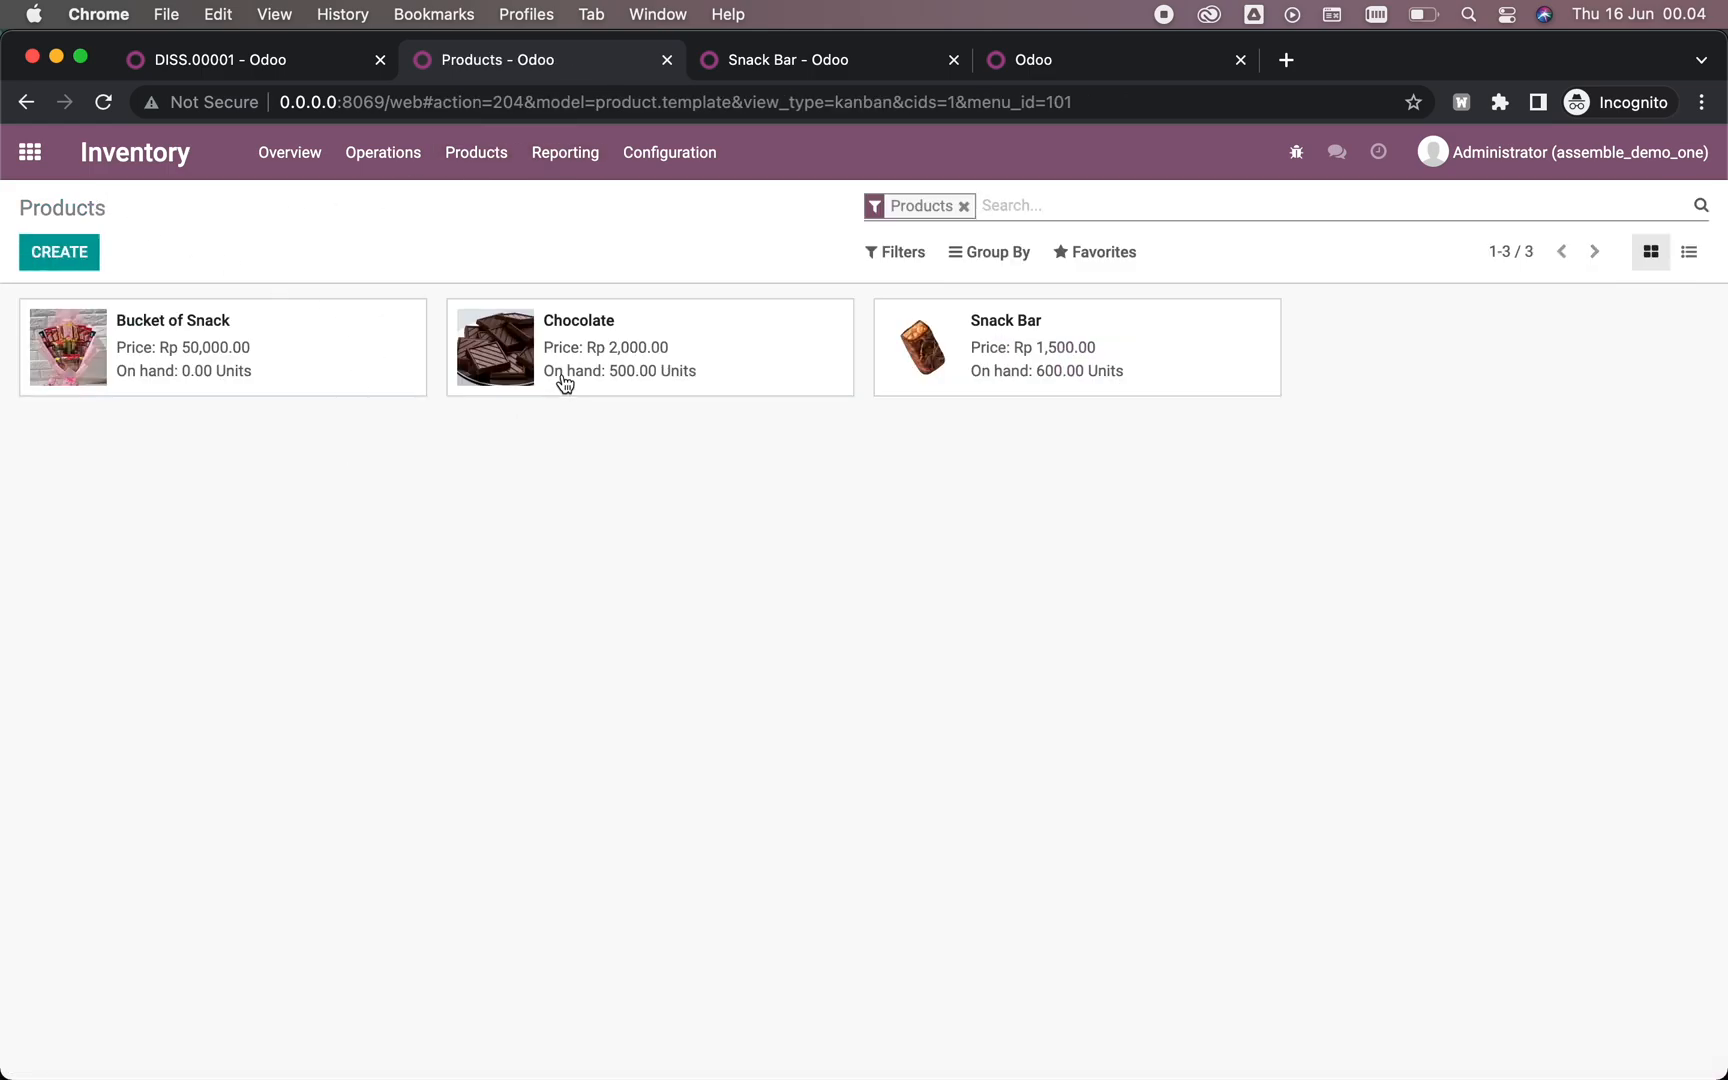
# Step: Review Bucket of Snack's product moves, expanded and sorted oldest first
pyautogui.click(279, 357)
pyautogui.click(1115, 366)
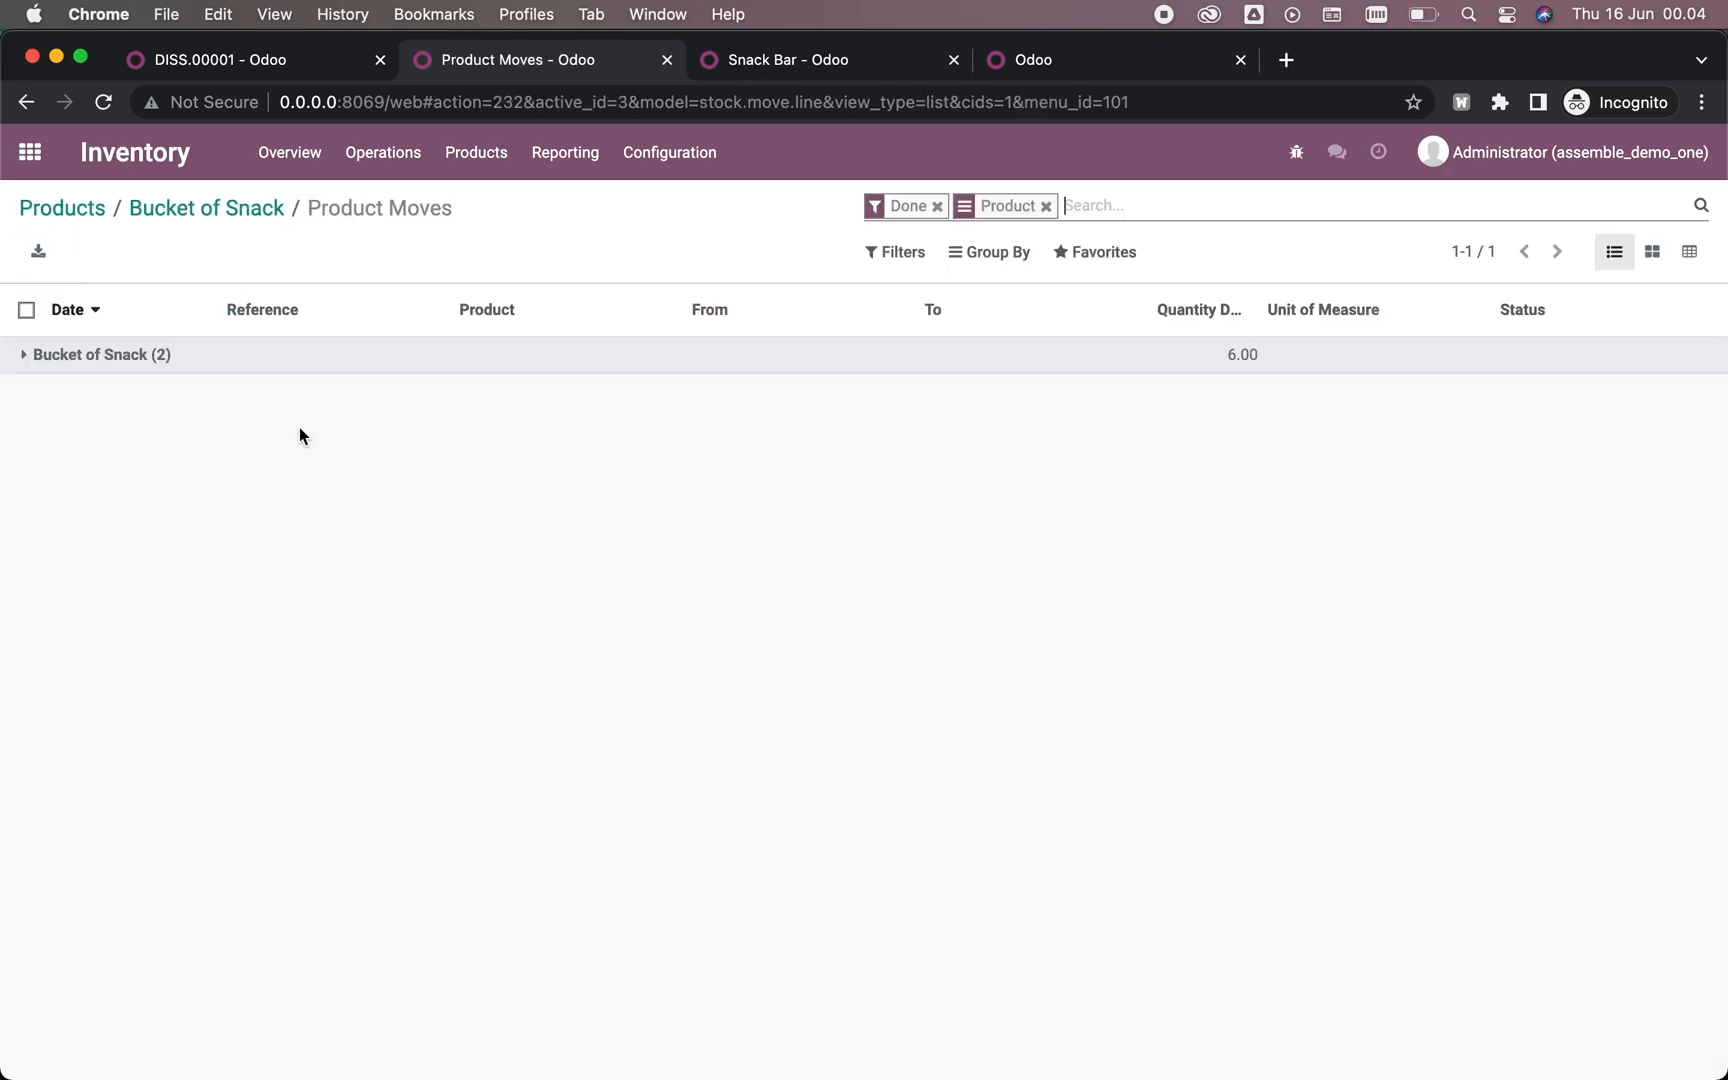
pyautogui.click(166, 360)
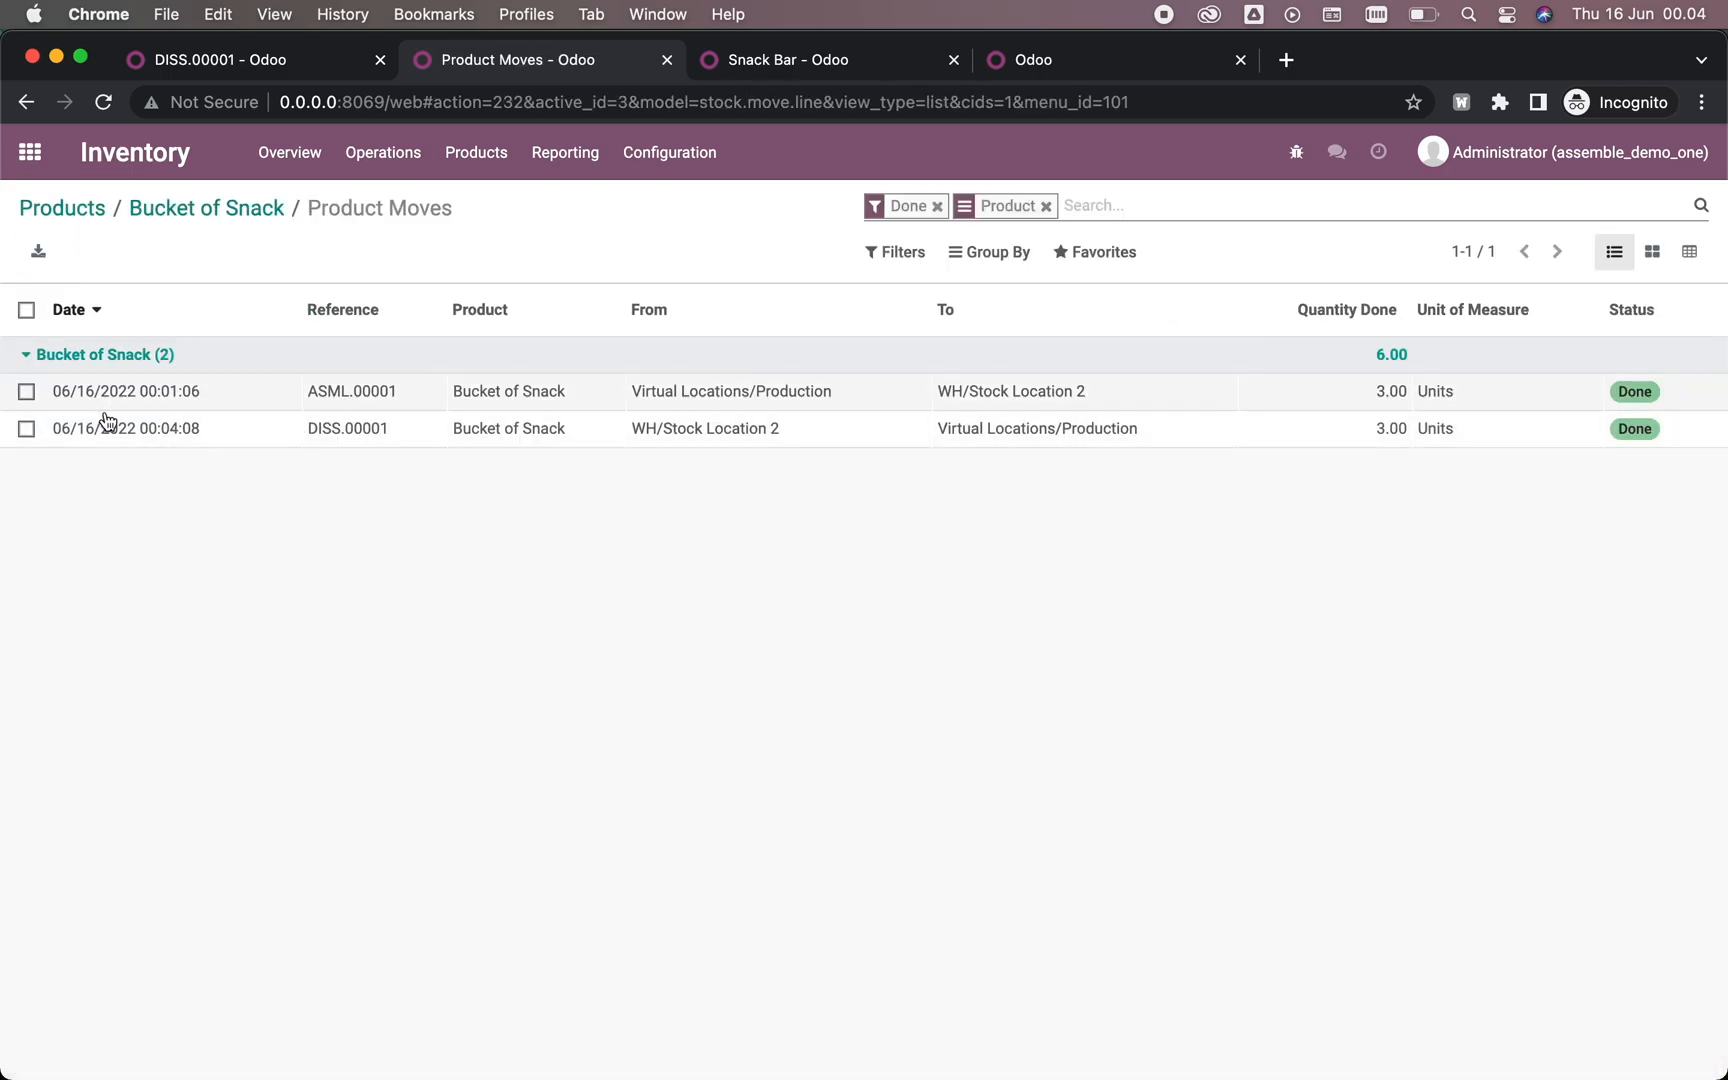
pyautogui.click(69, 313)
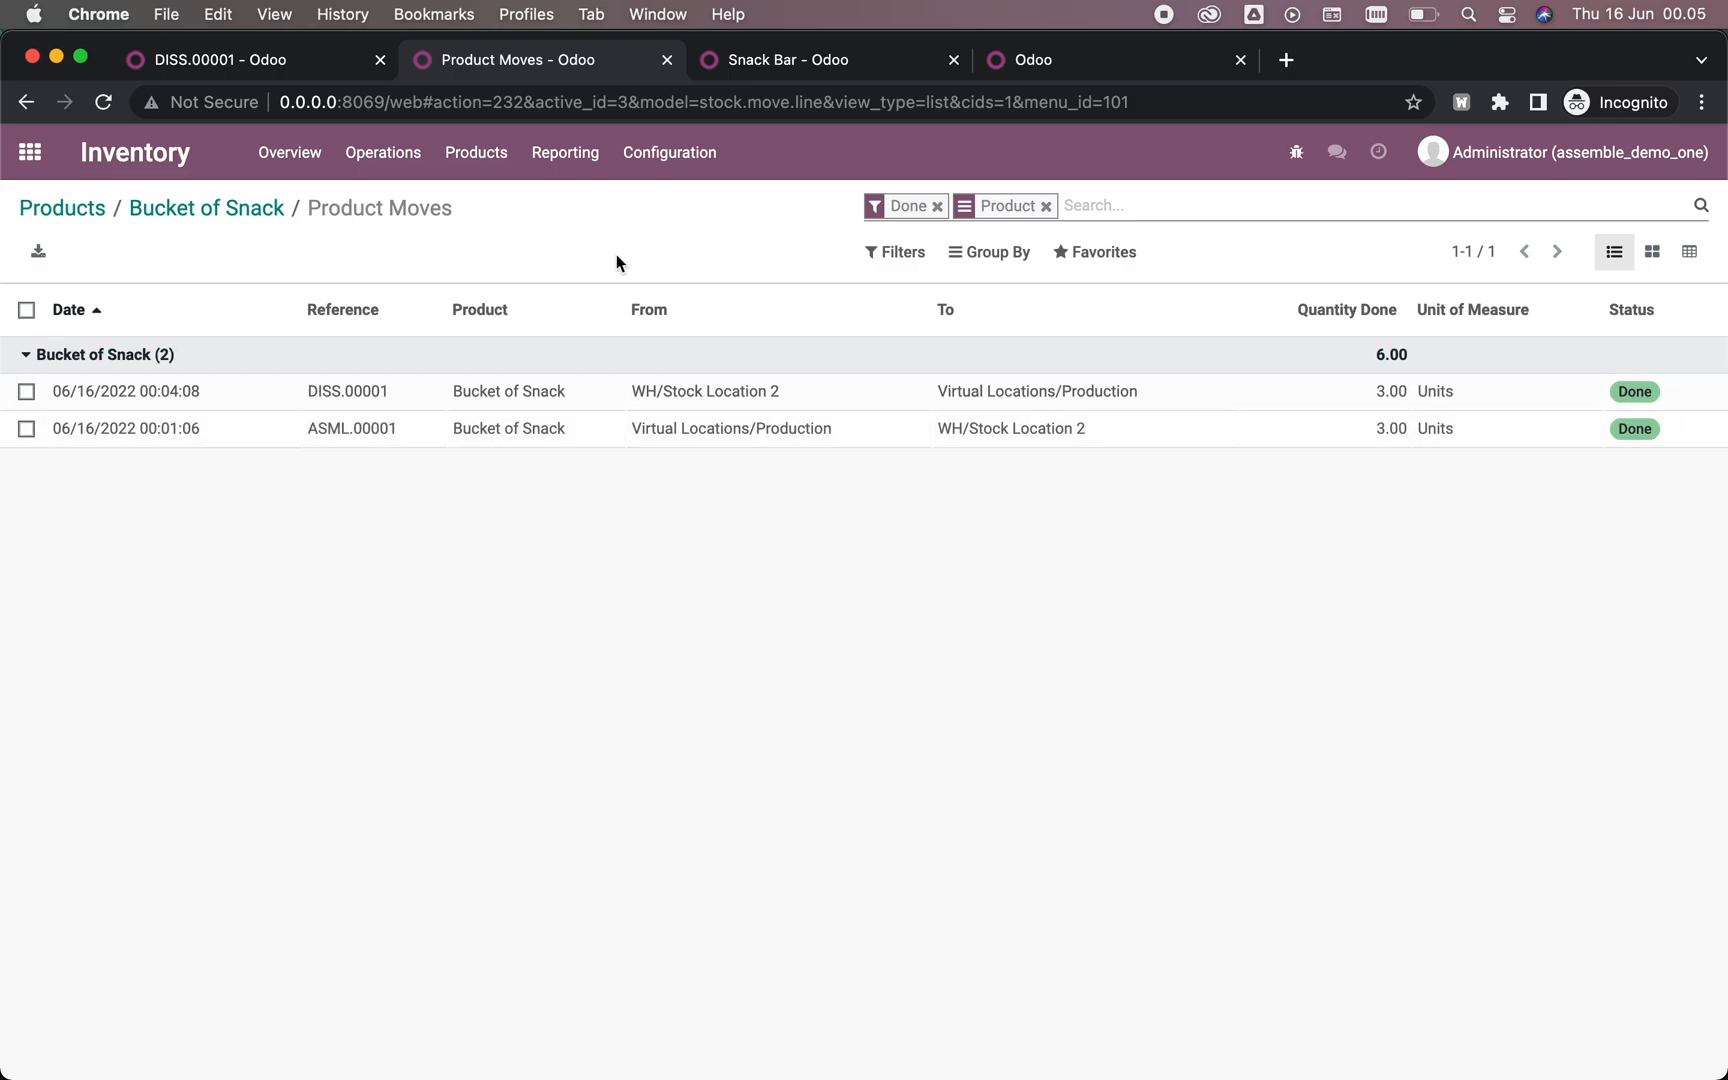
# Step: Review Snack Bar's moves oldest first with the ASML.00001 and DISS.00001 rows ticked, then return to Products
pyautogui.click(789, 59)
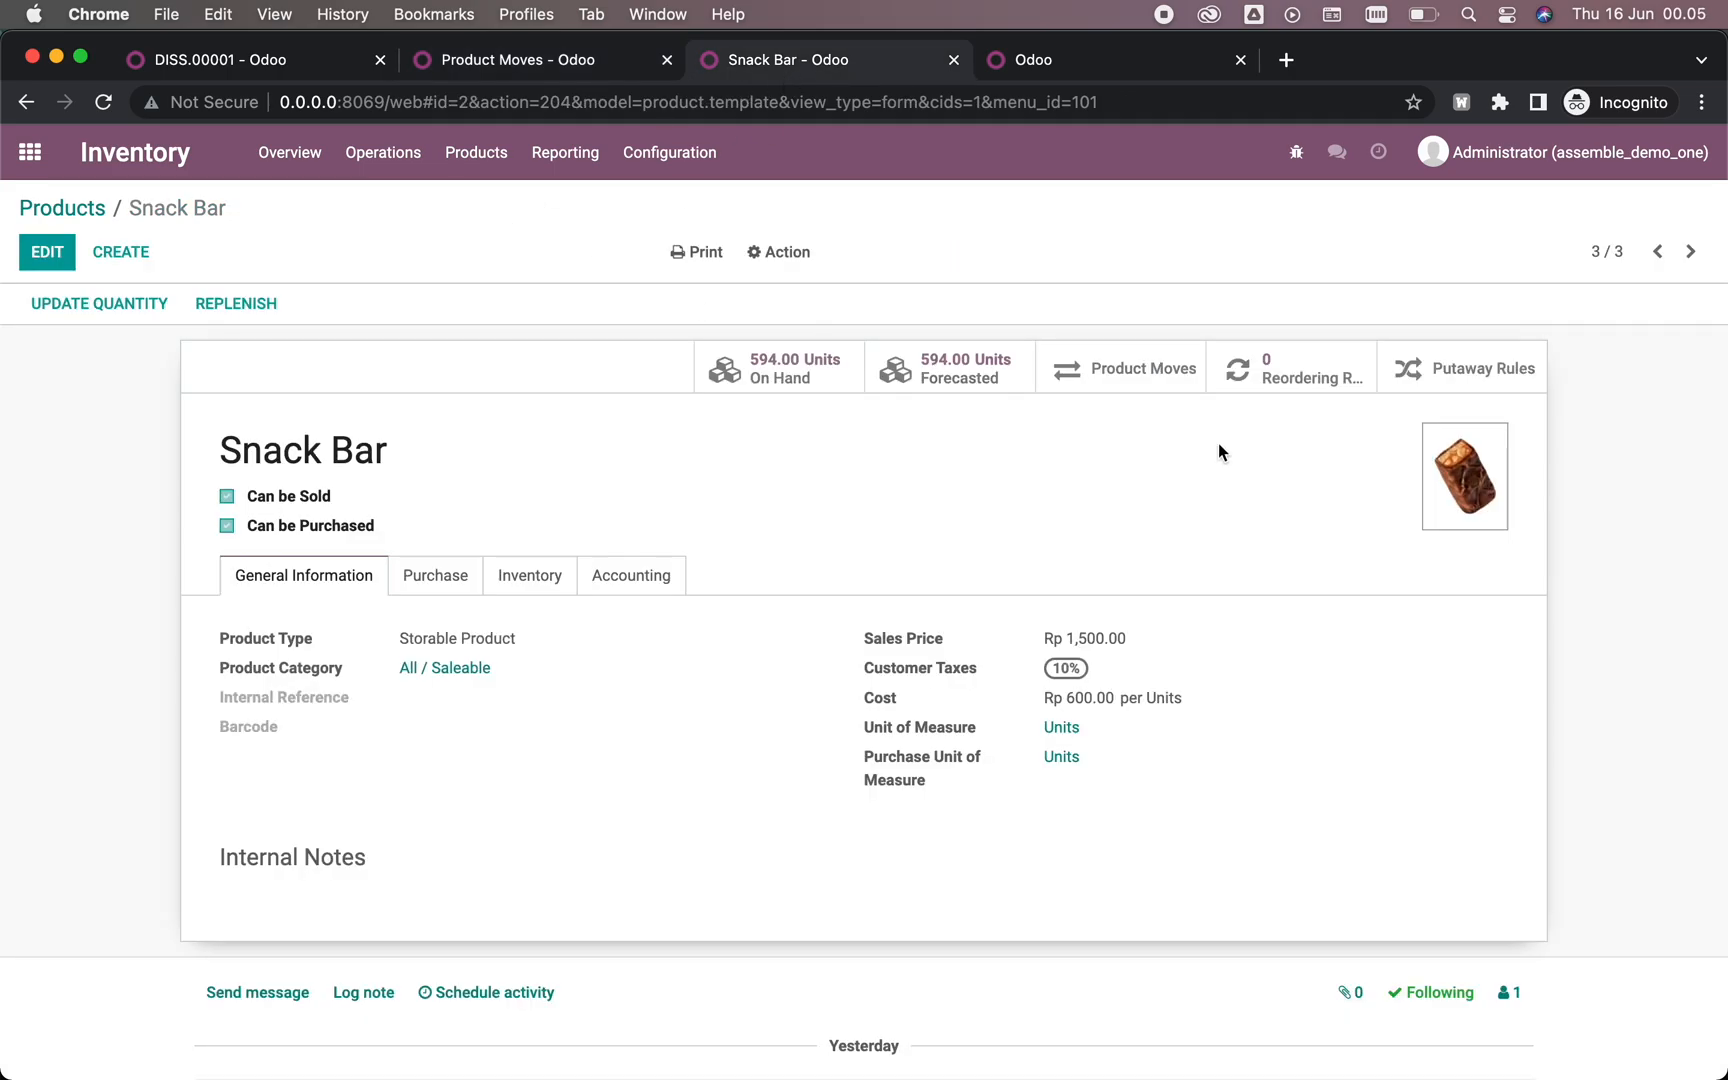
pyautogui.click(1134, 367)
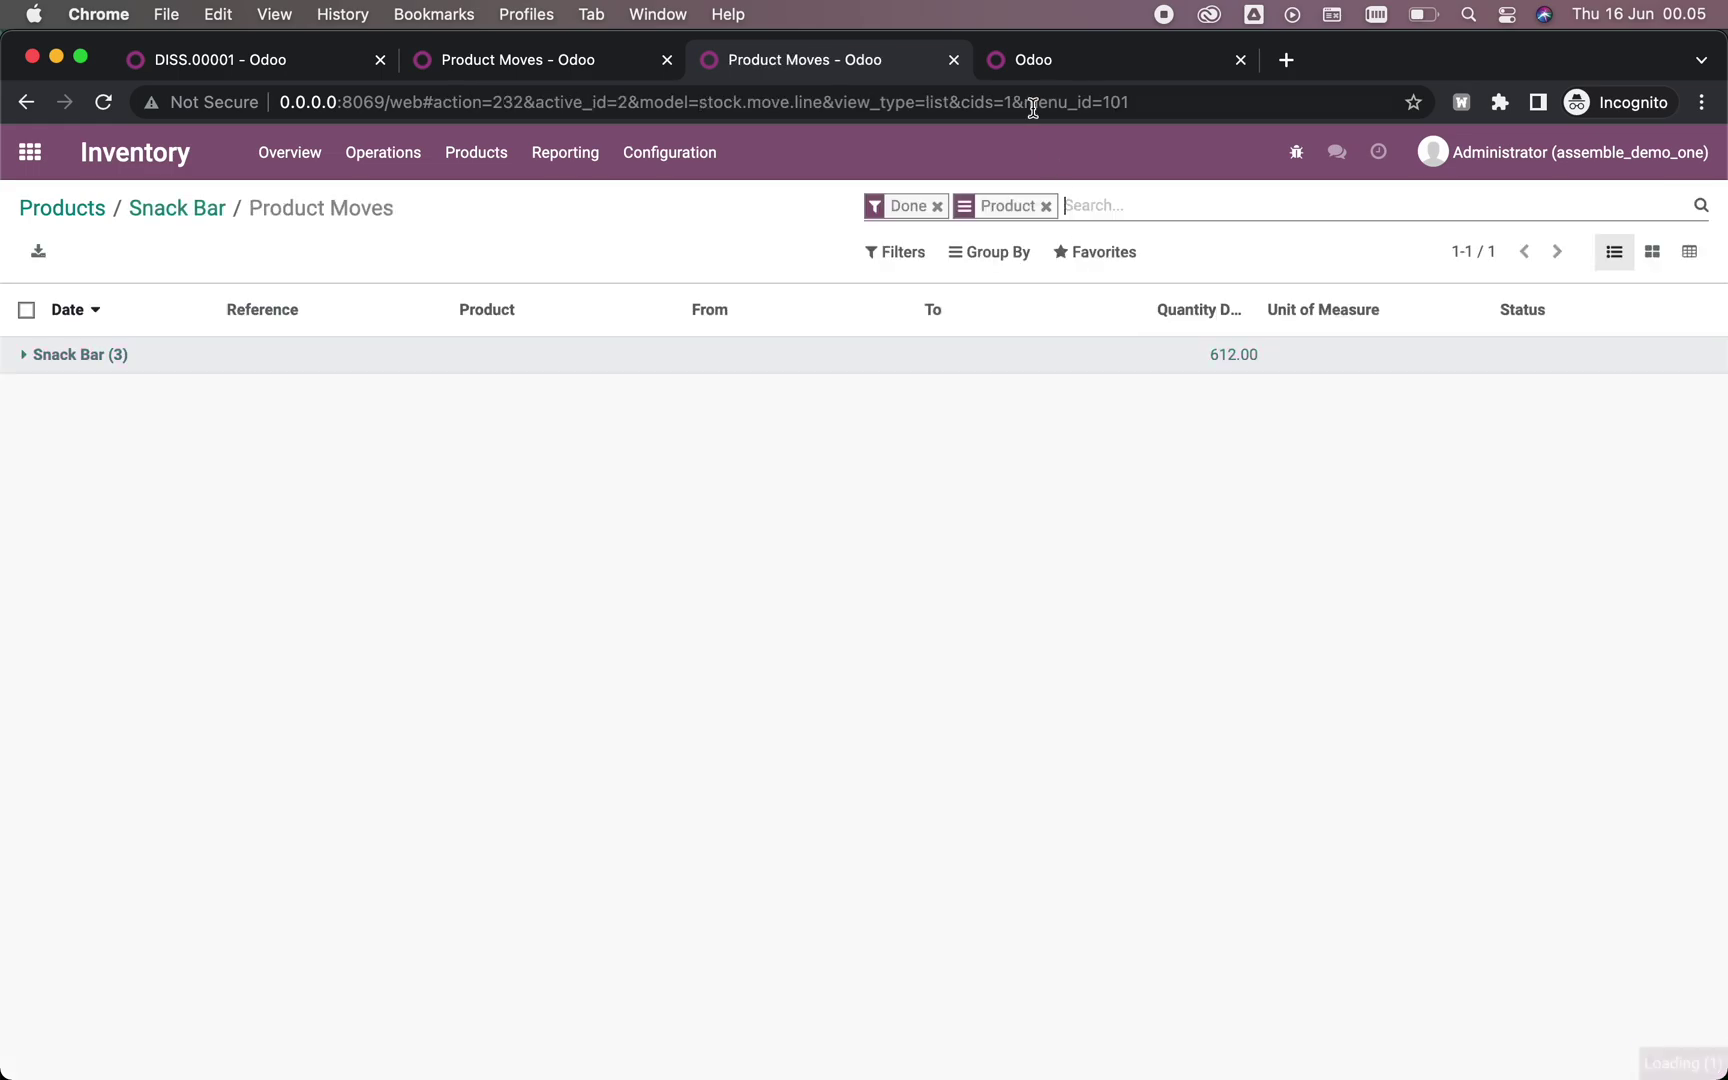
pyautogui.click(270, 355)
pyautogui.click(81, 309)
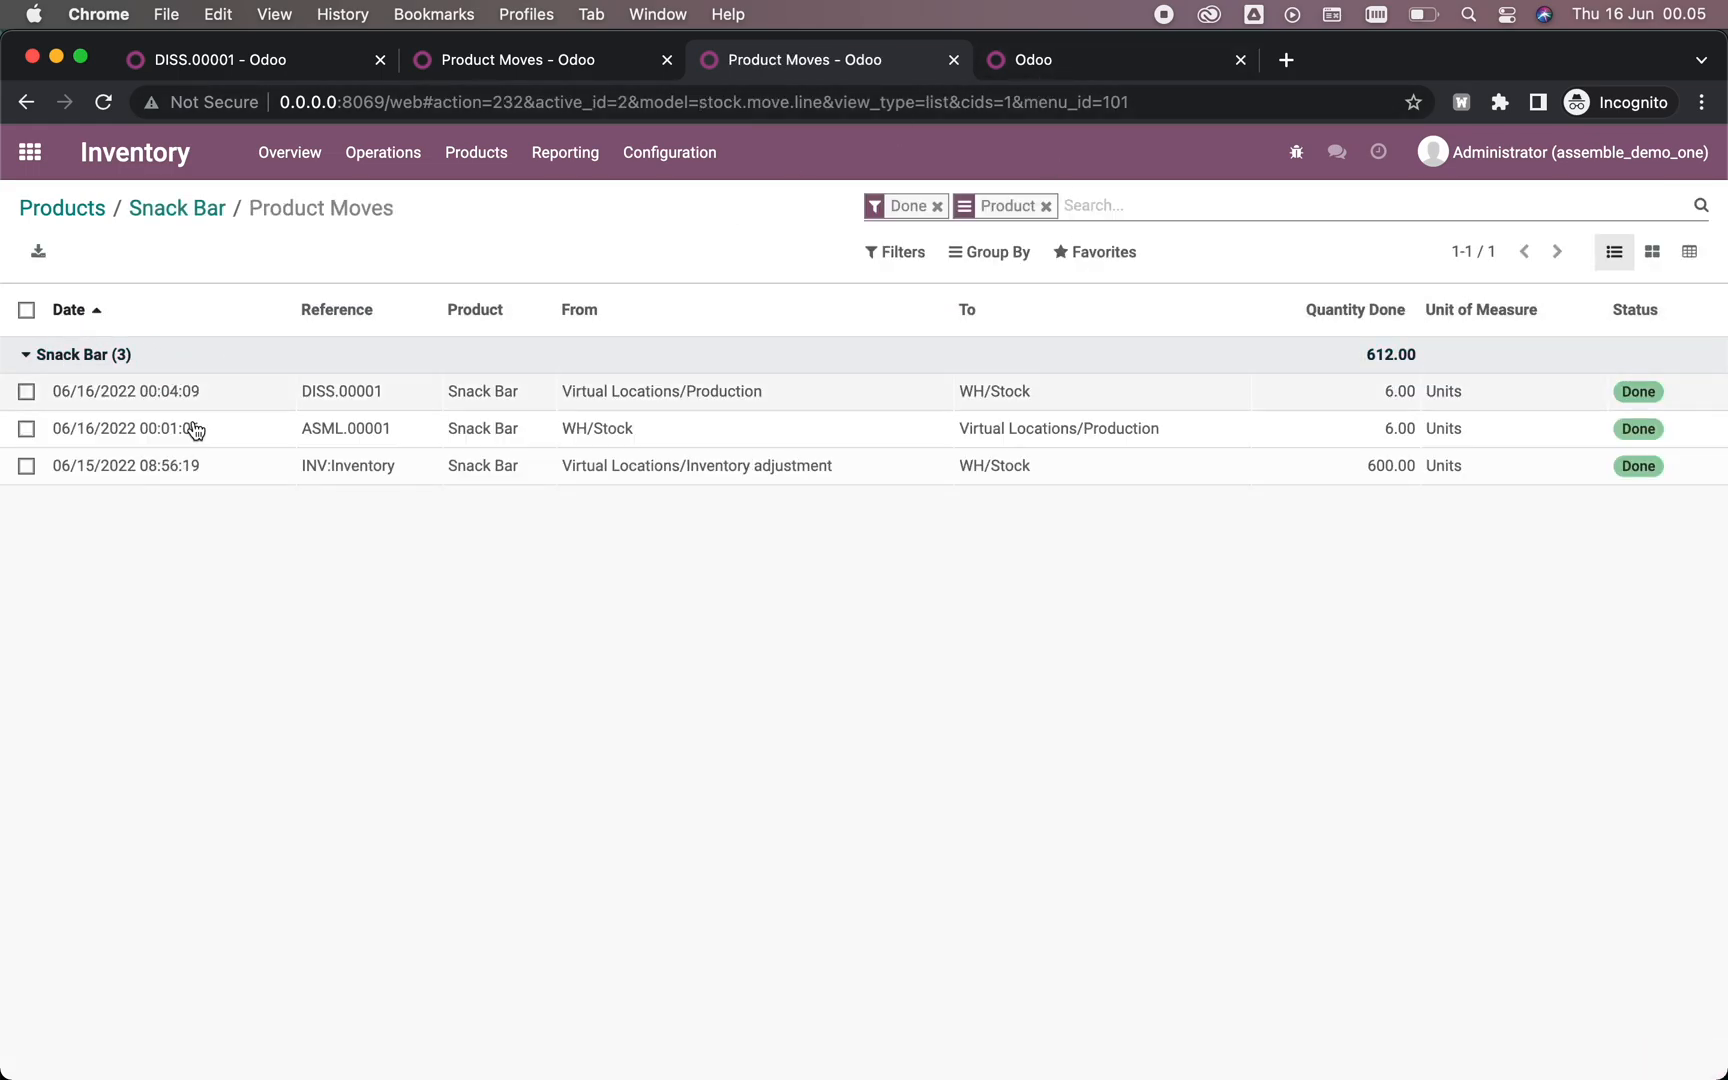
pyautogui.click(26, 429)
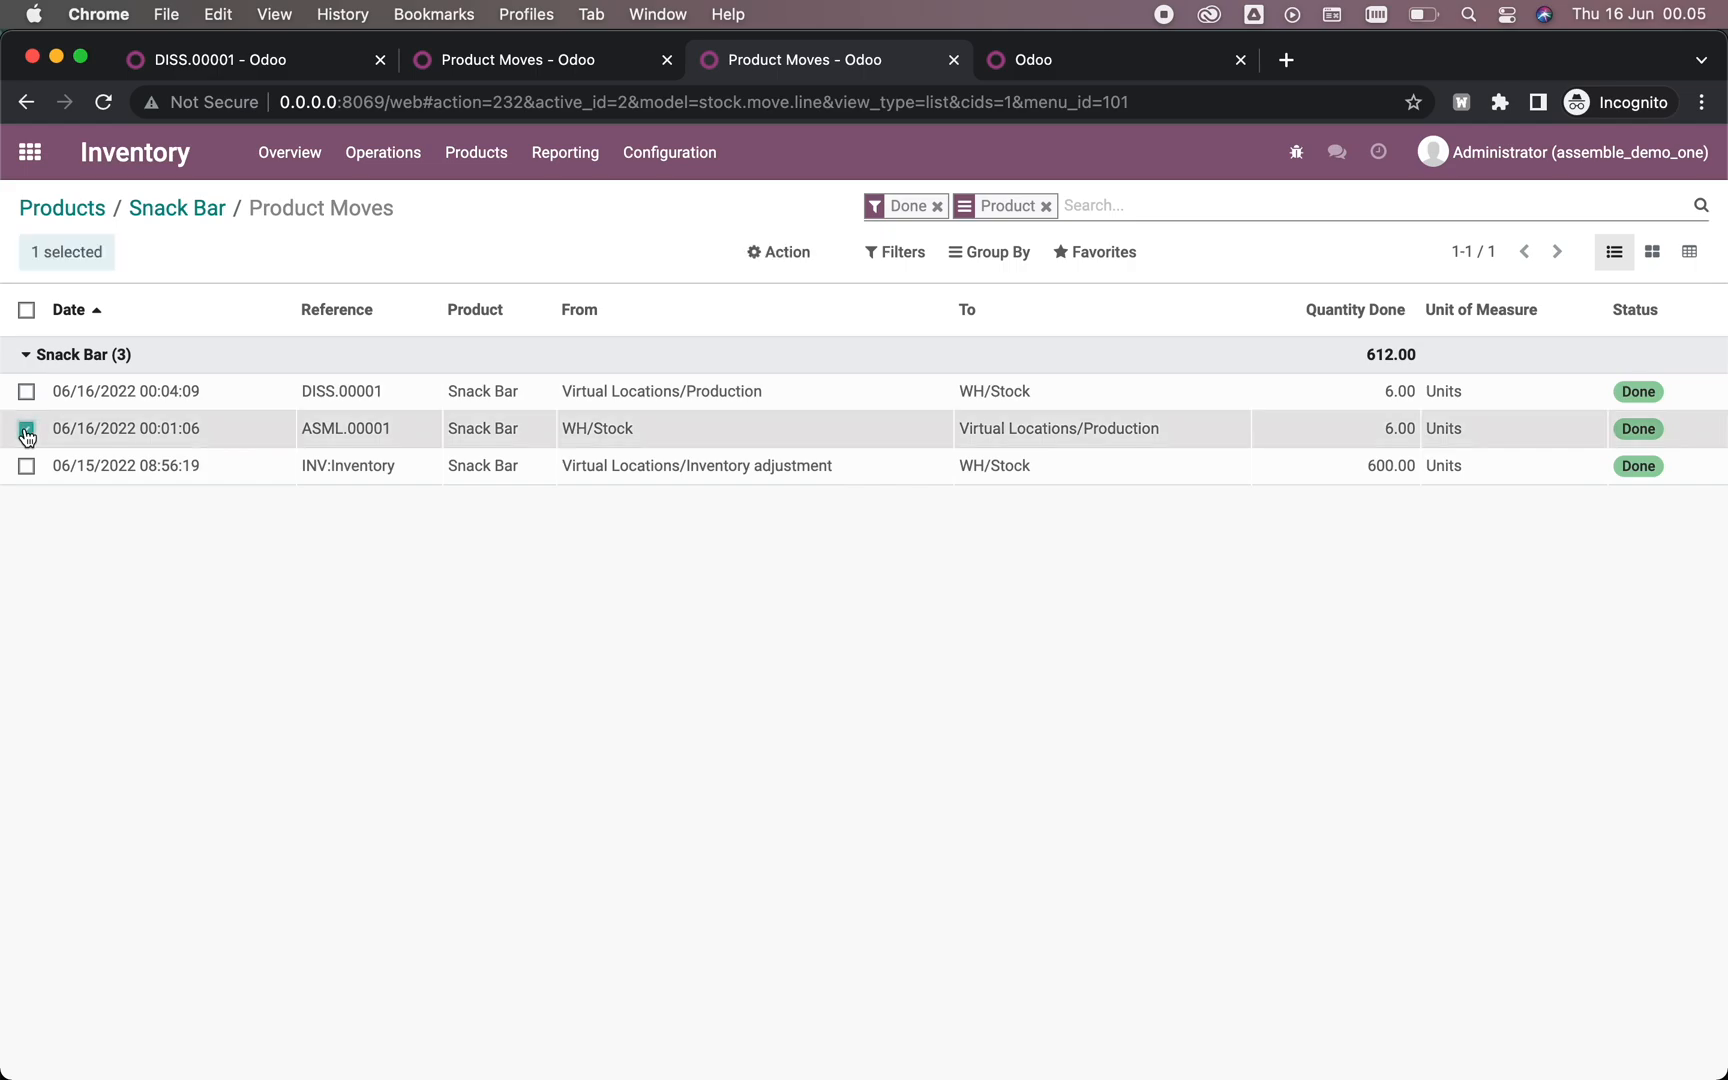
pyautogui.click(26, 391)
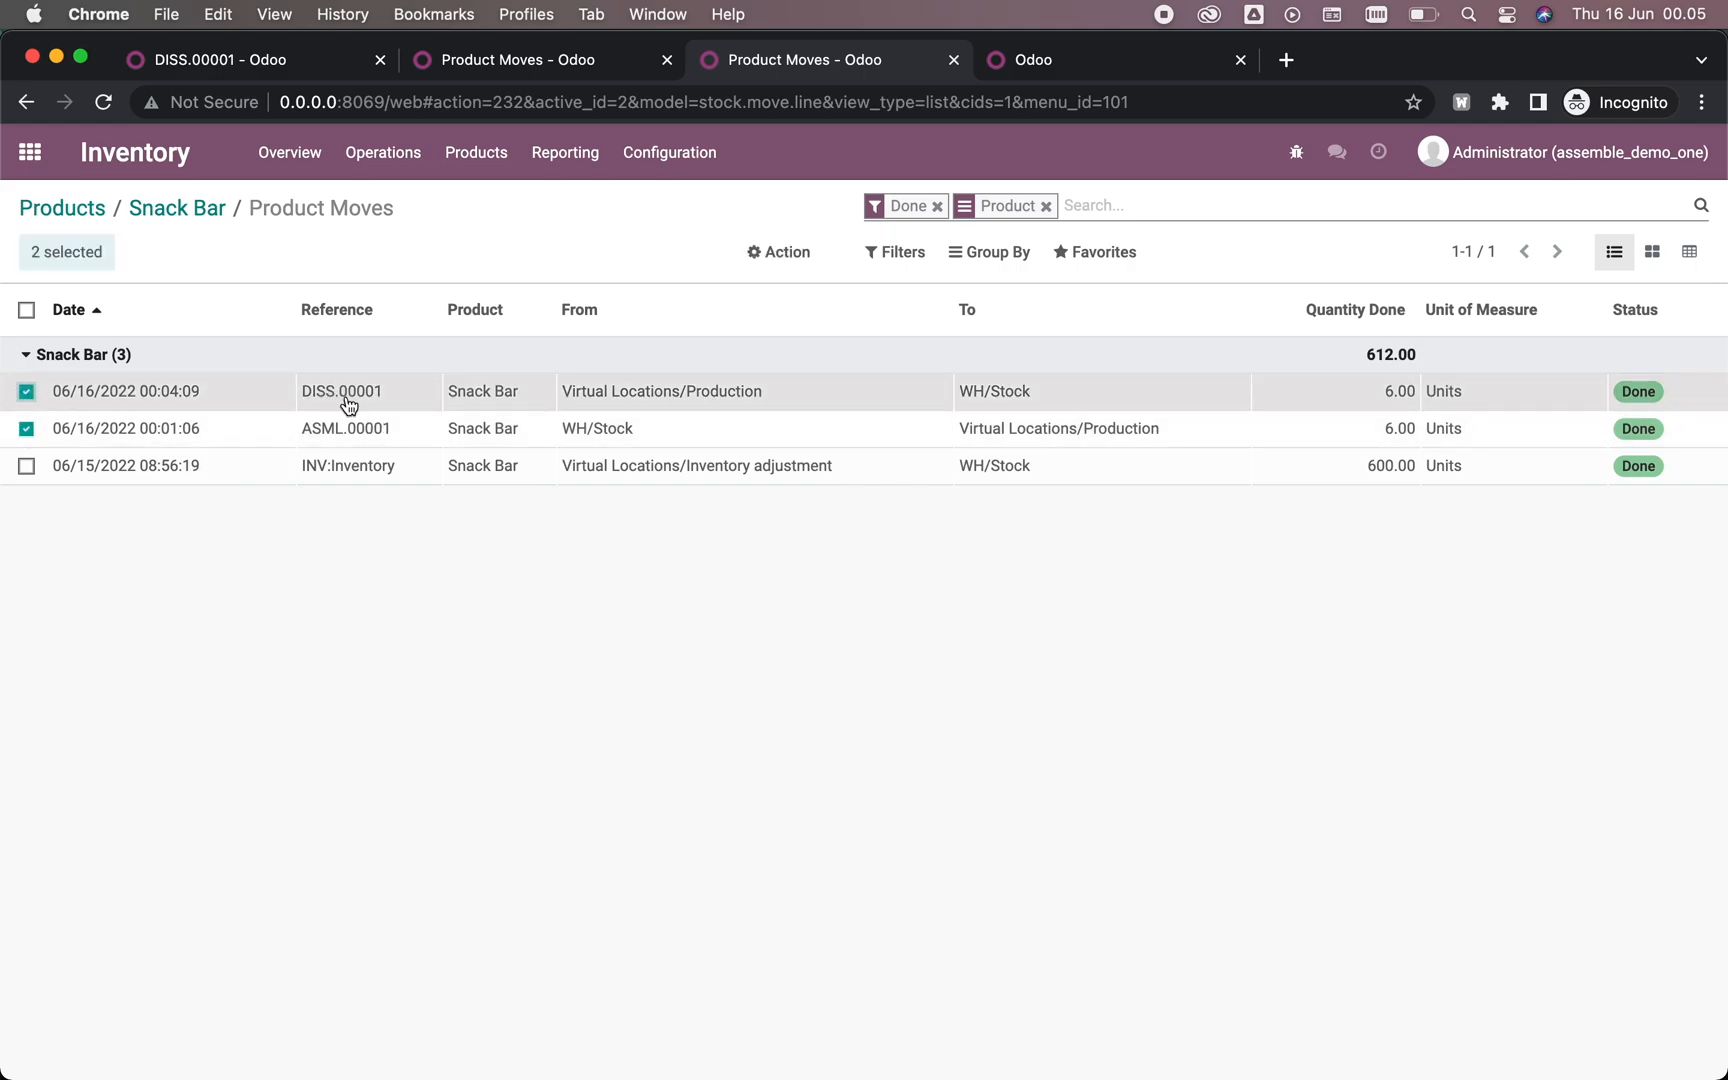
pyautogui.click(177, 208)
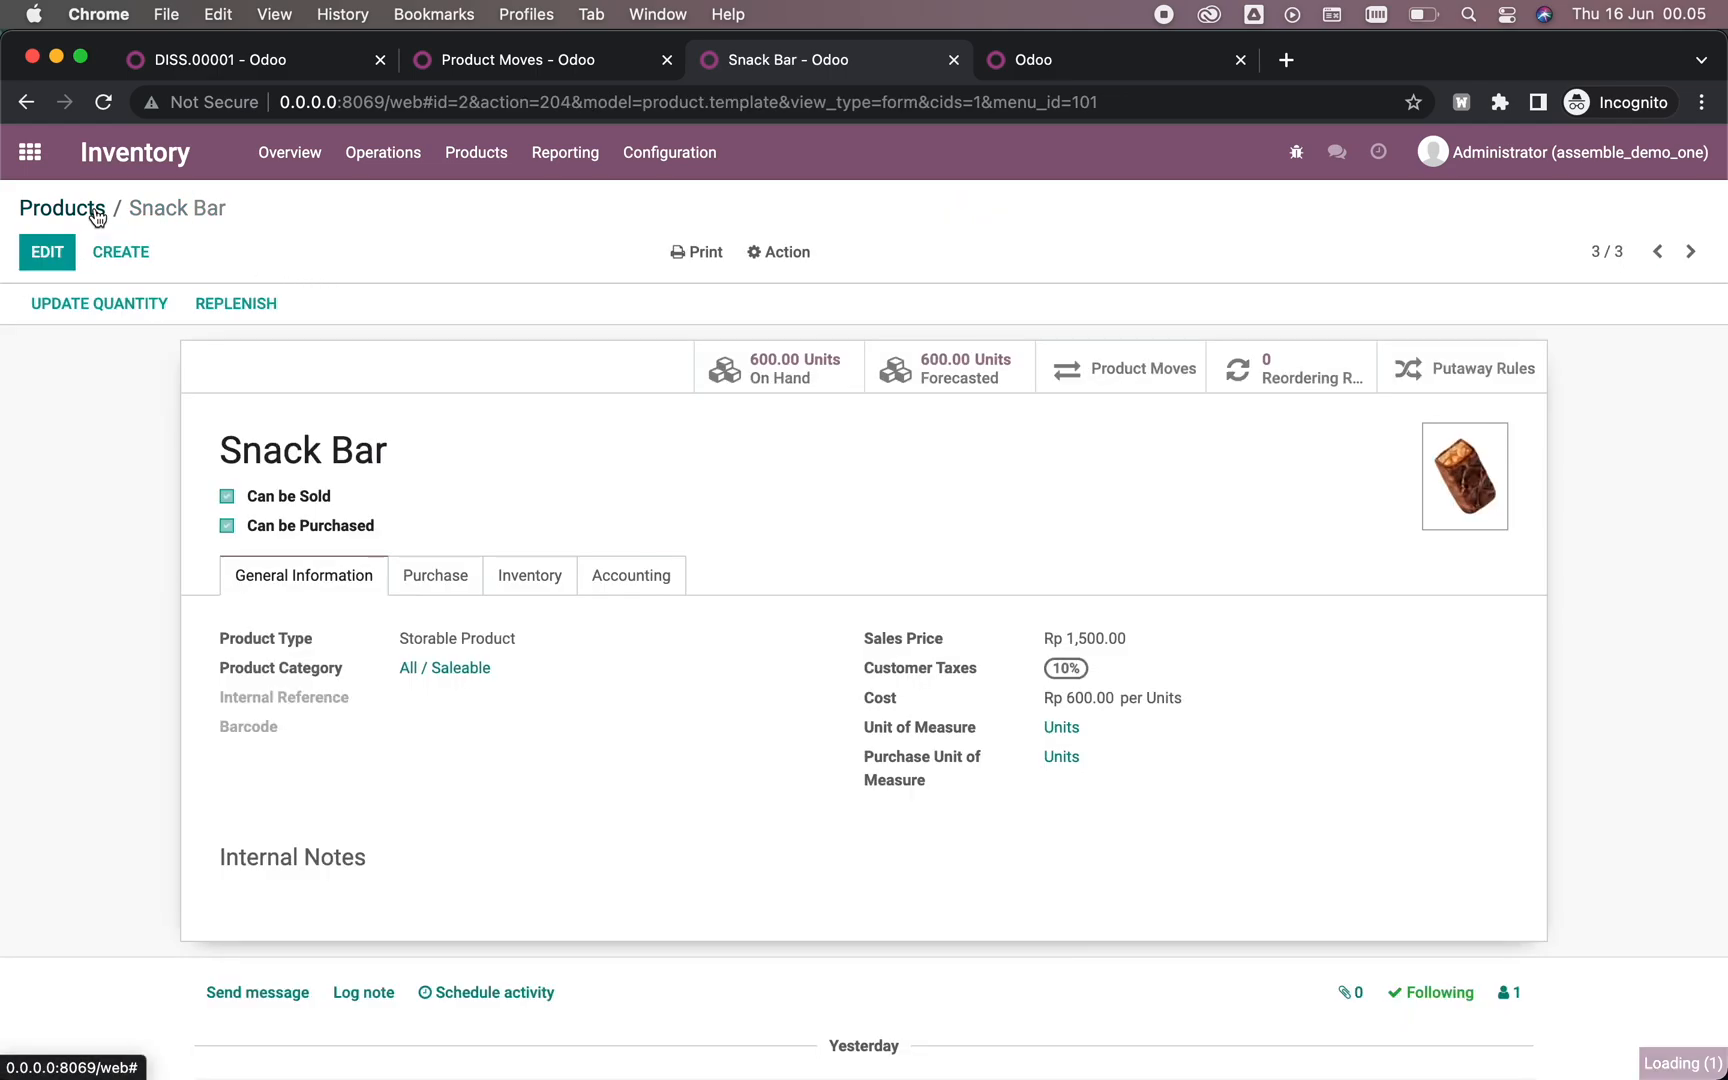
pyautogui.click(63, 208)
# Step: Print the Disassembly Report for DISS.00001
pyautogui.click(220, 60)
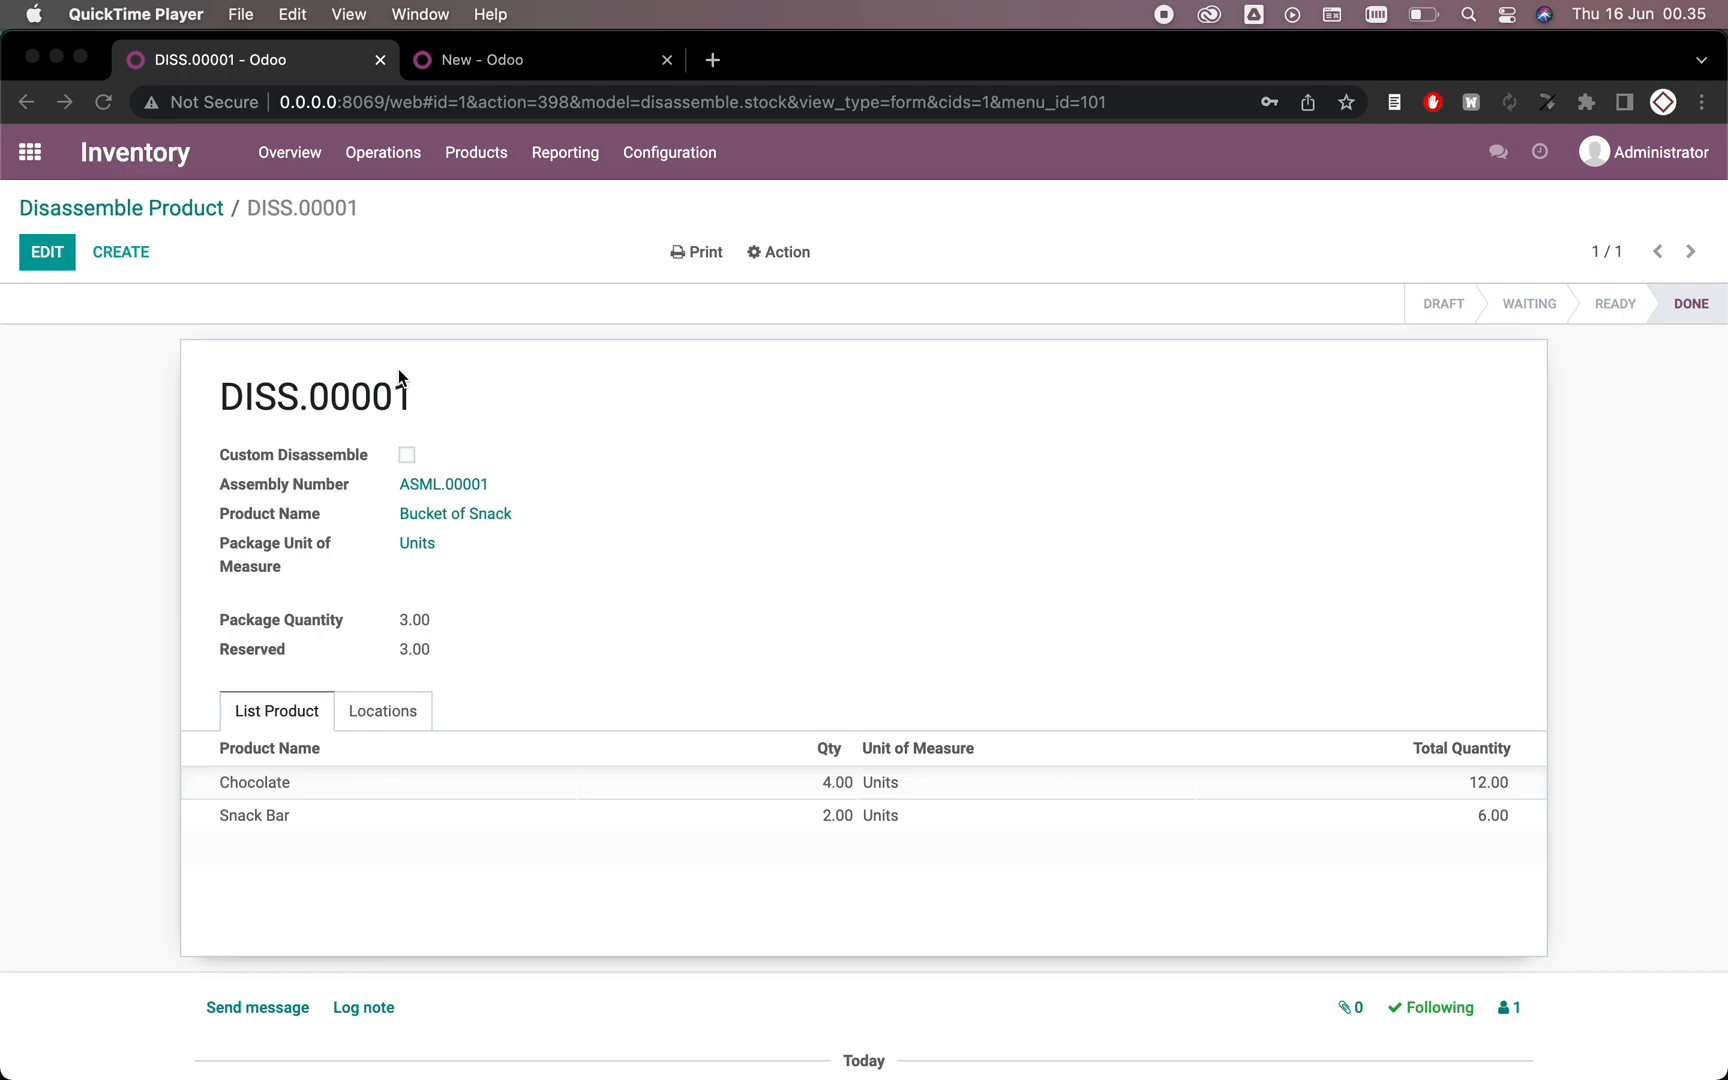
pyautogui.click(621, 315)
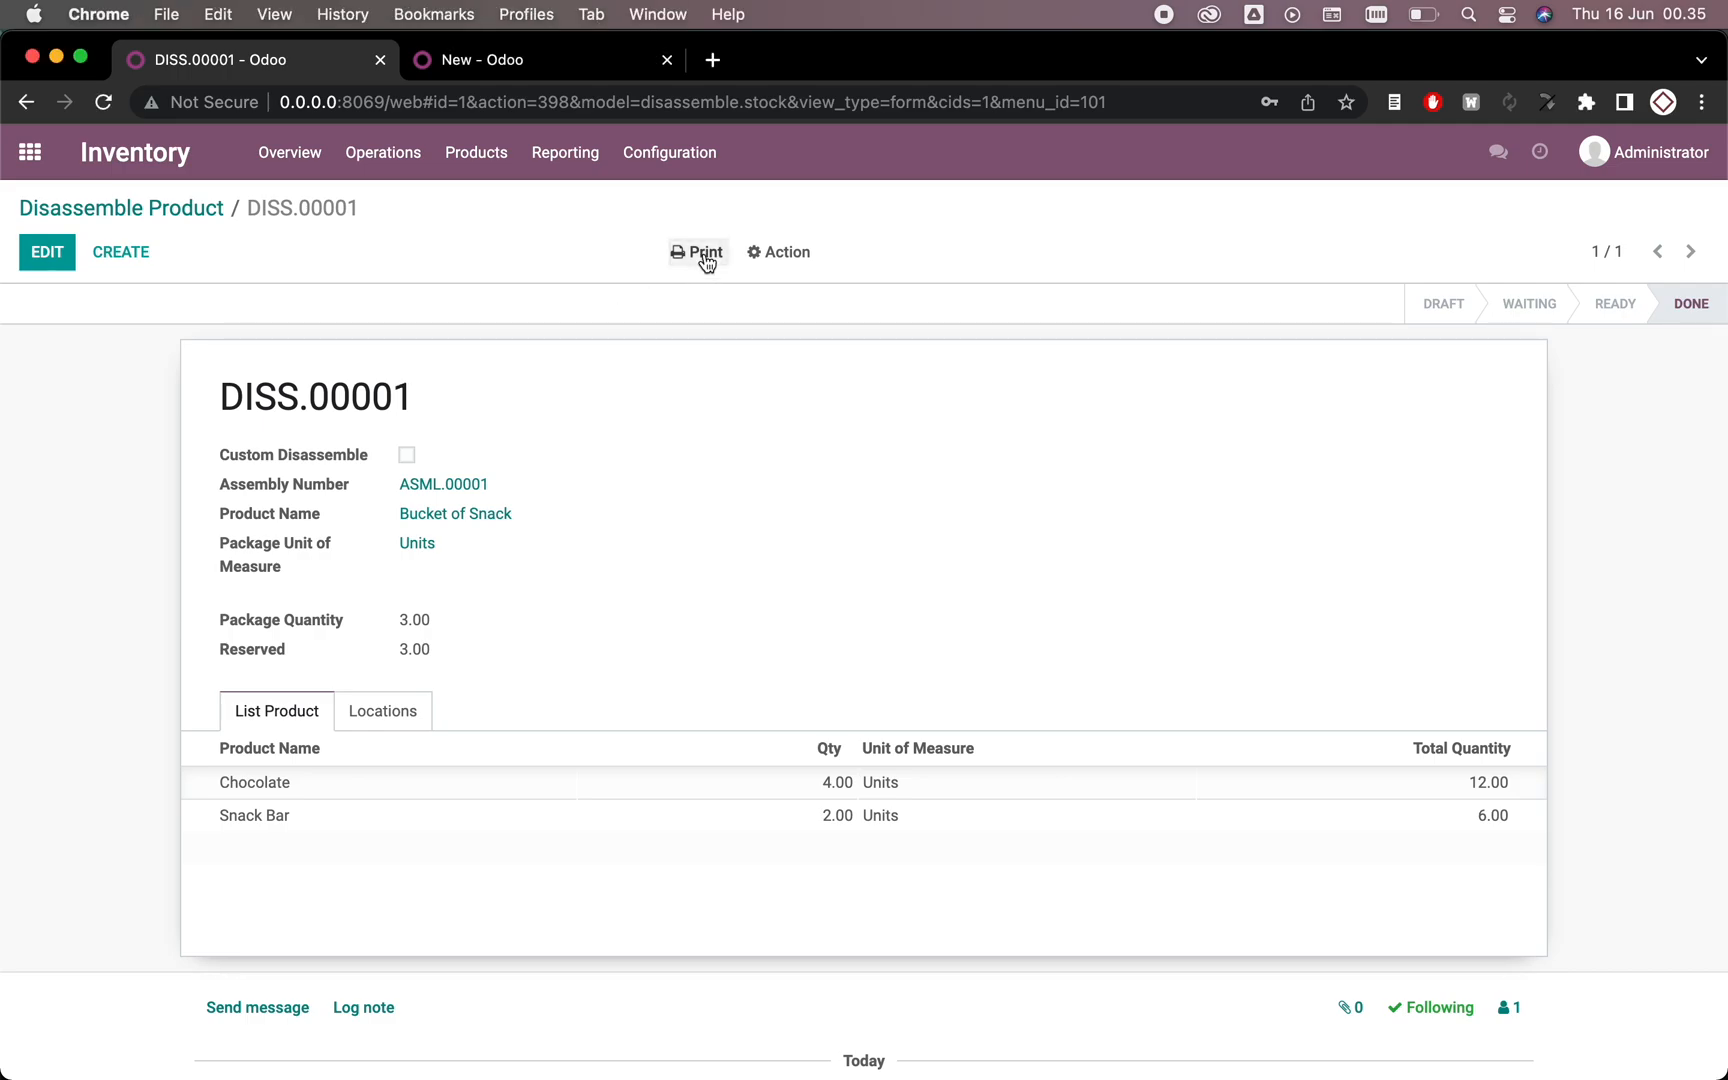
pyautogui.click(705, 257)
pyautogui.click(750, 289)
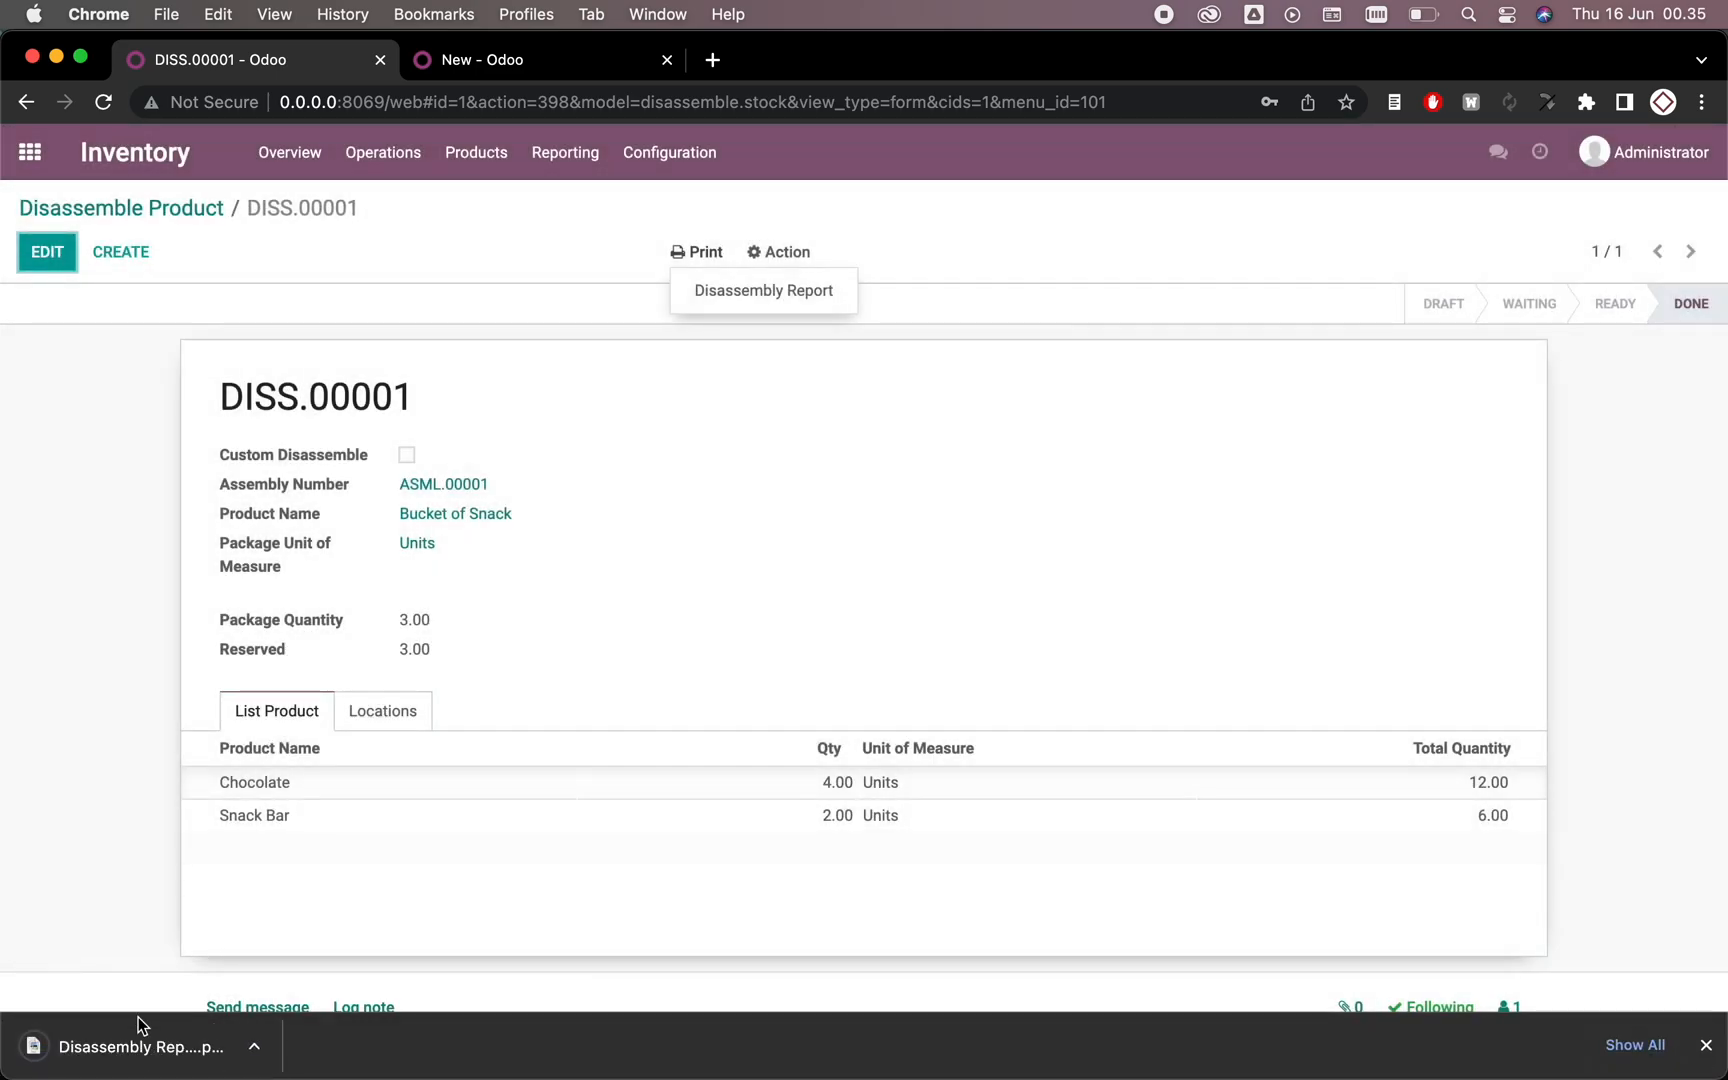
# Step: View the downloaded DISS.00001 PDF, then switch to the other Odoo page
pyautogui.click(141, 1046)
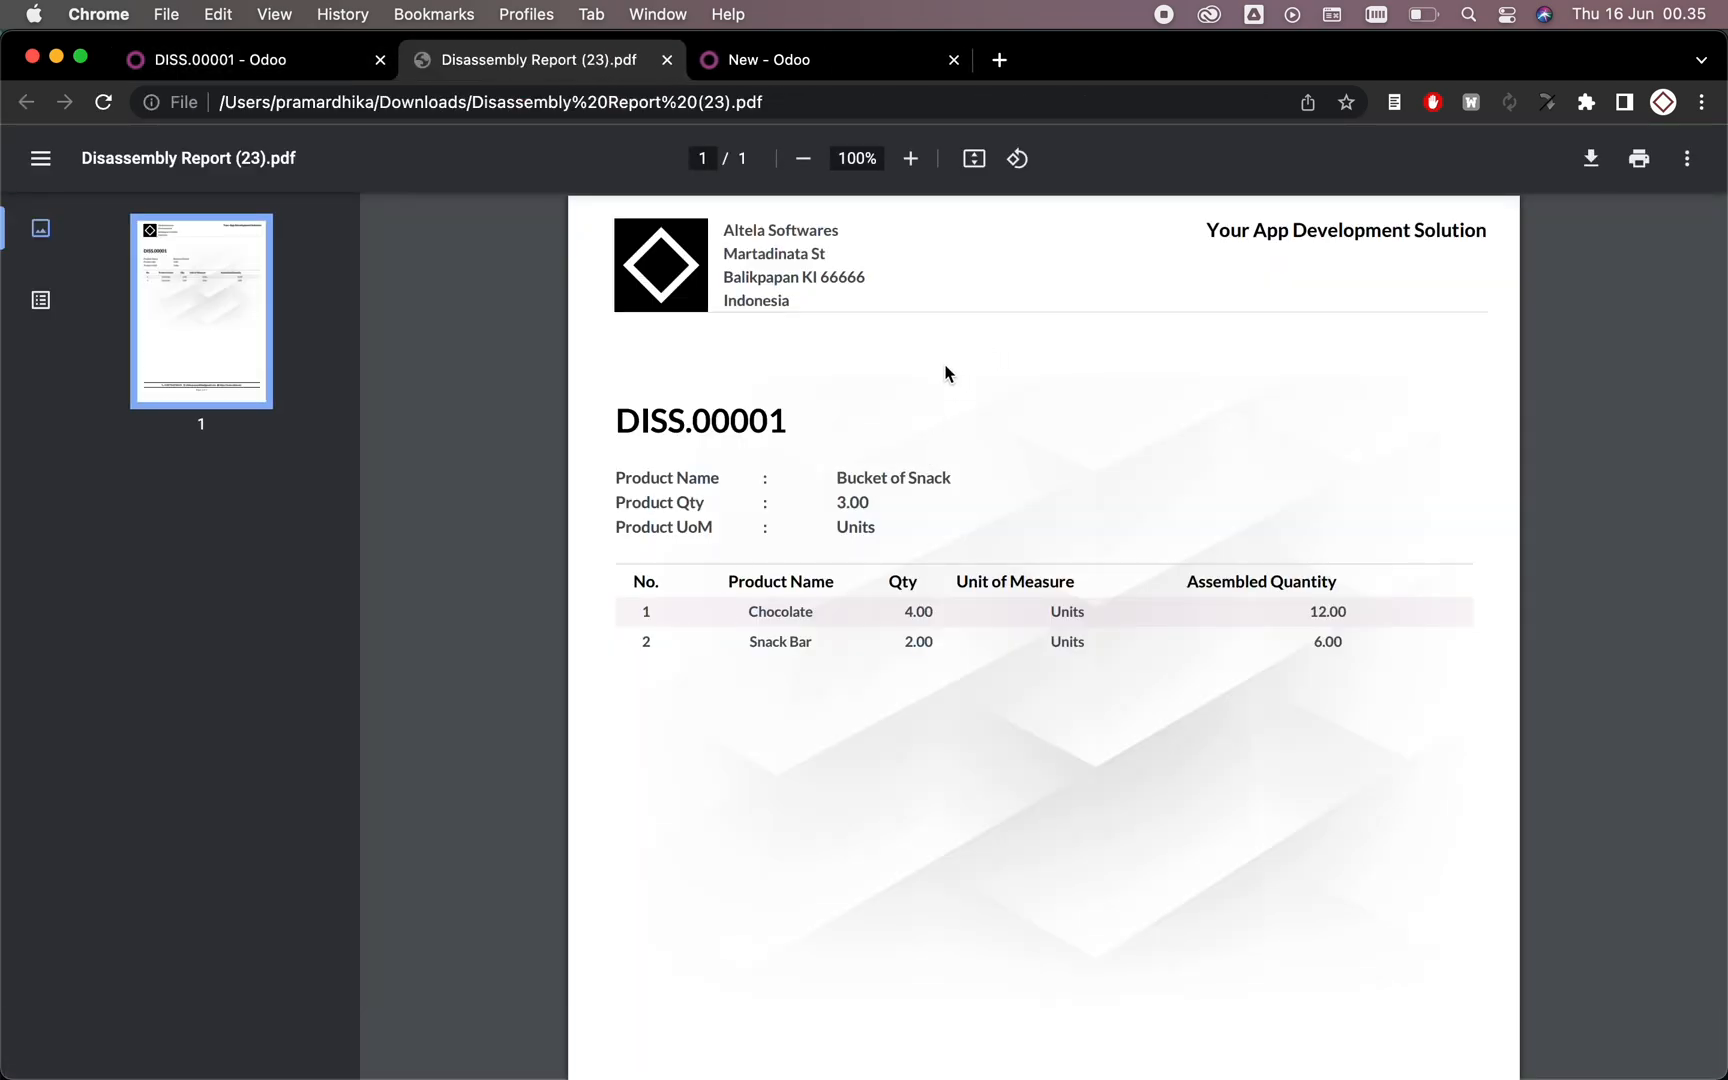
pyautogui.scroll(-8, 888, 488)
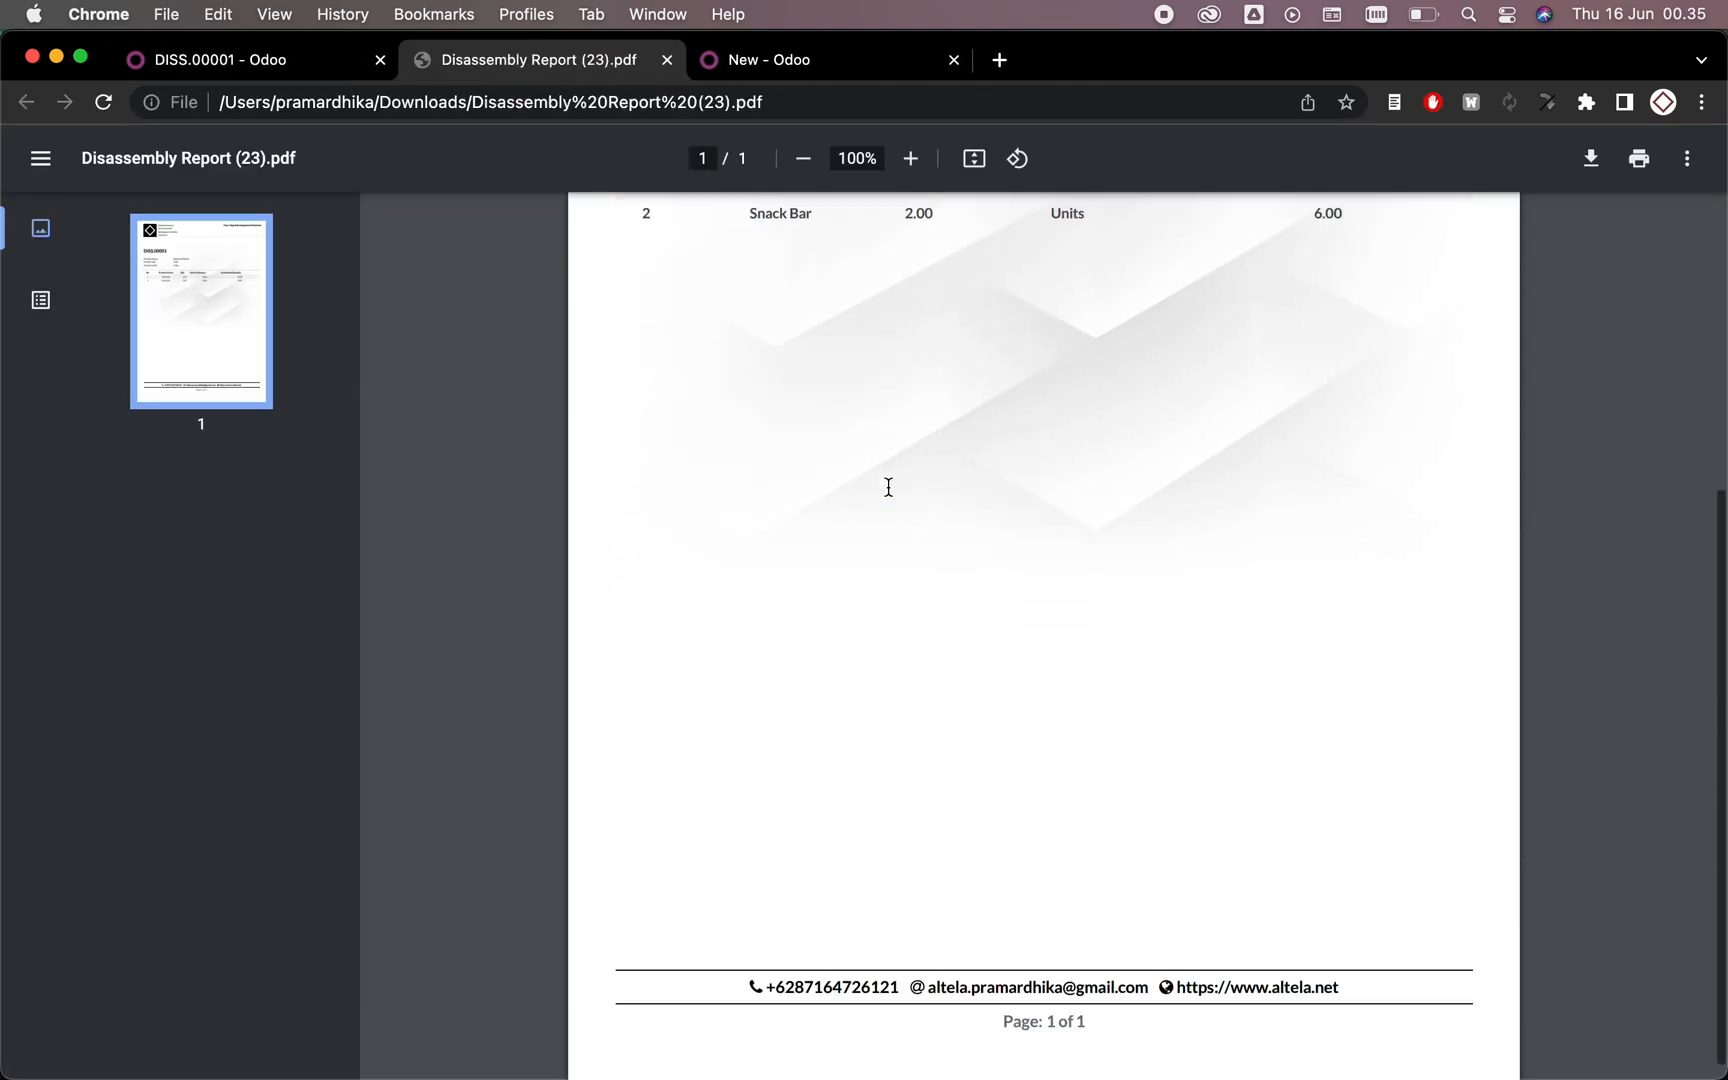
pyautogui.scroll(5, 888, 487)
pyautogui.scroll(3, 888, 487)
pyautogui.scroll(-5, 888, 487)
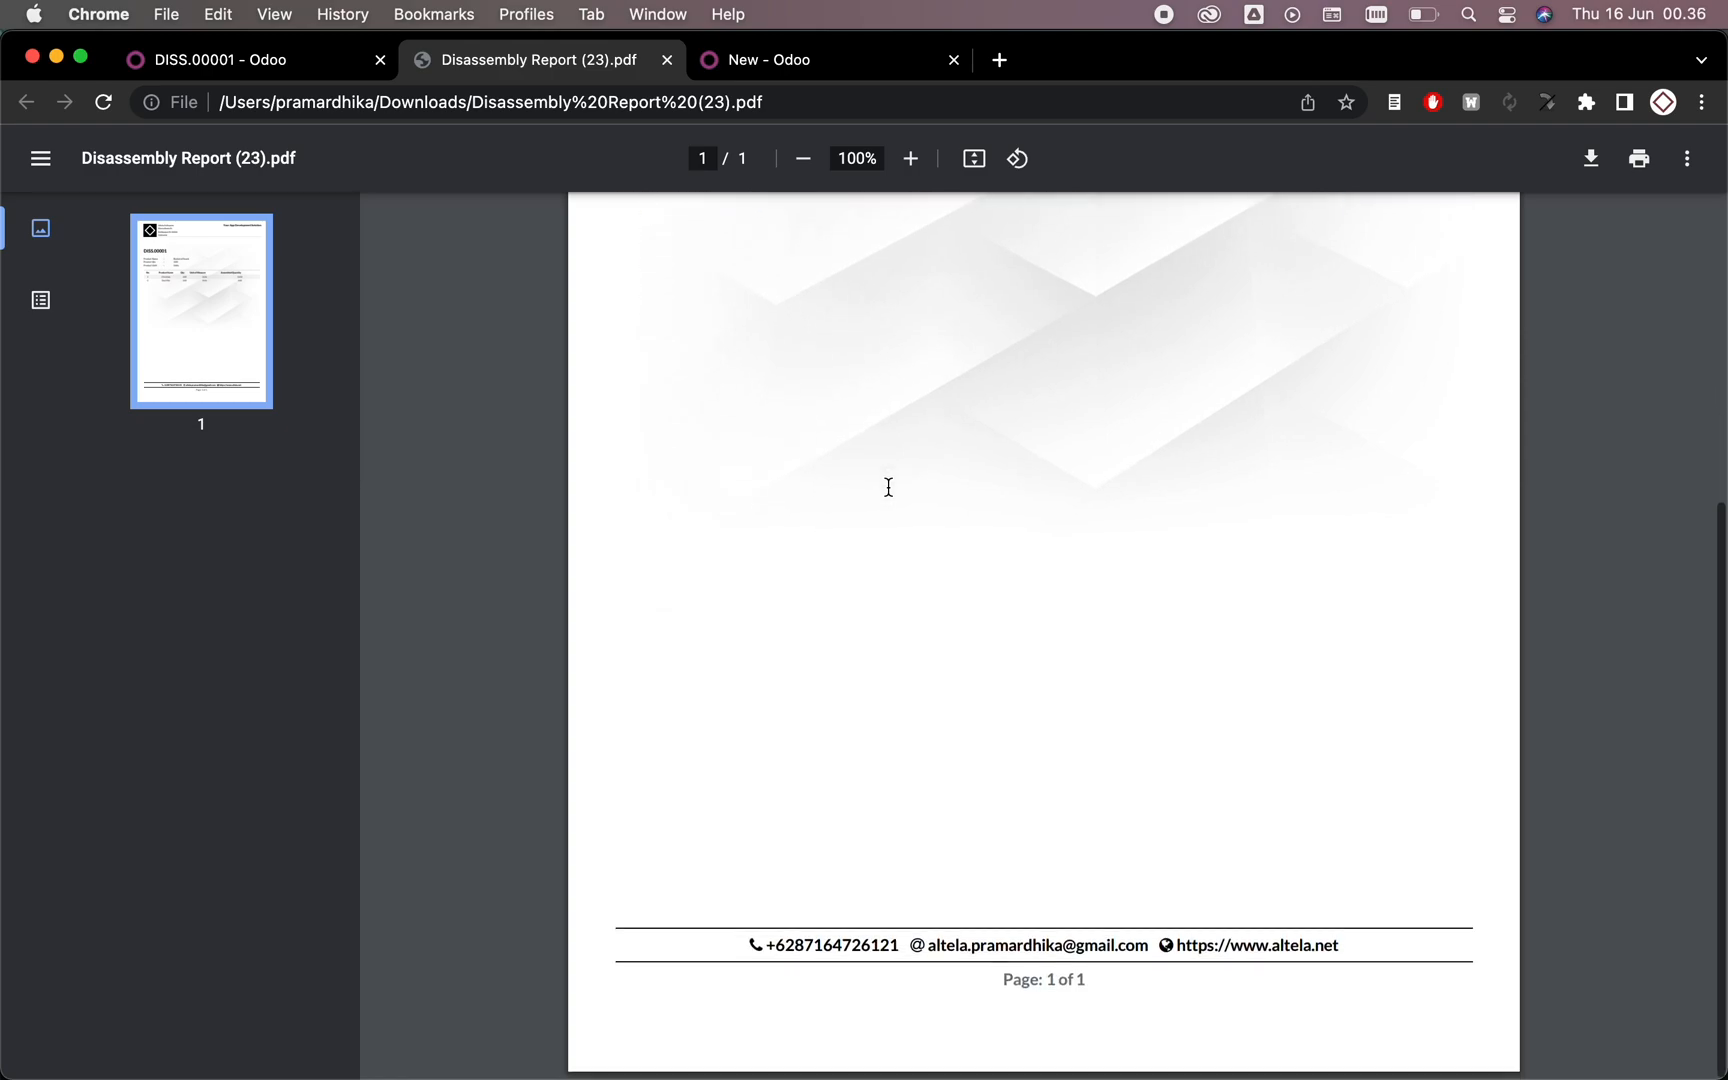
pyautogui.scroll(8, 889, 487)
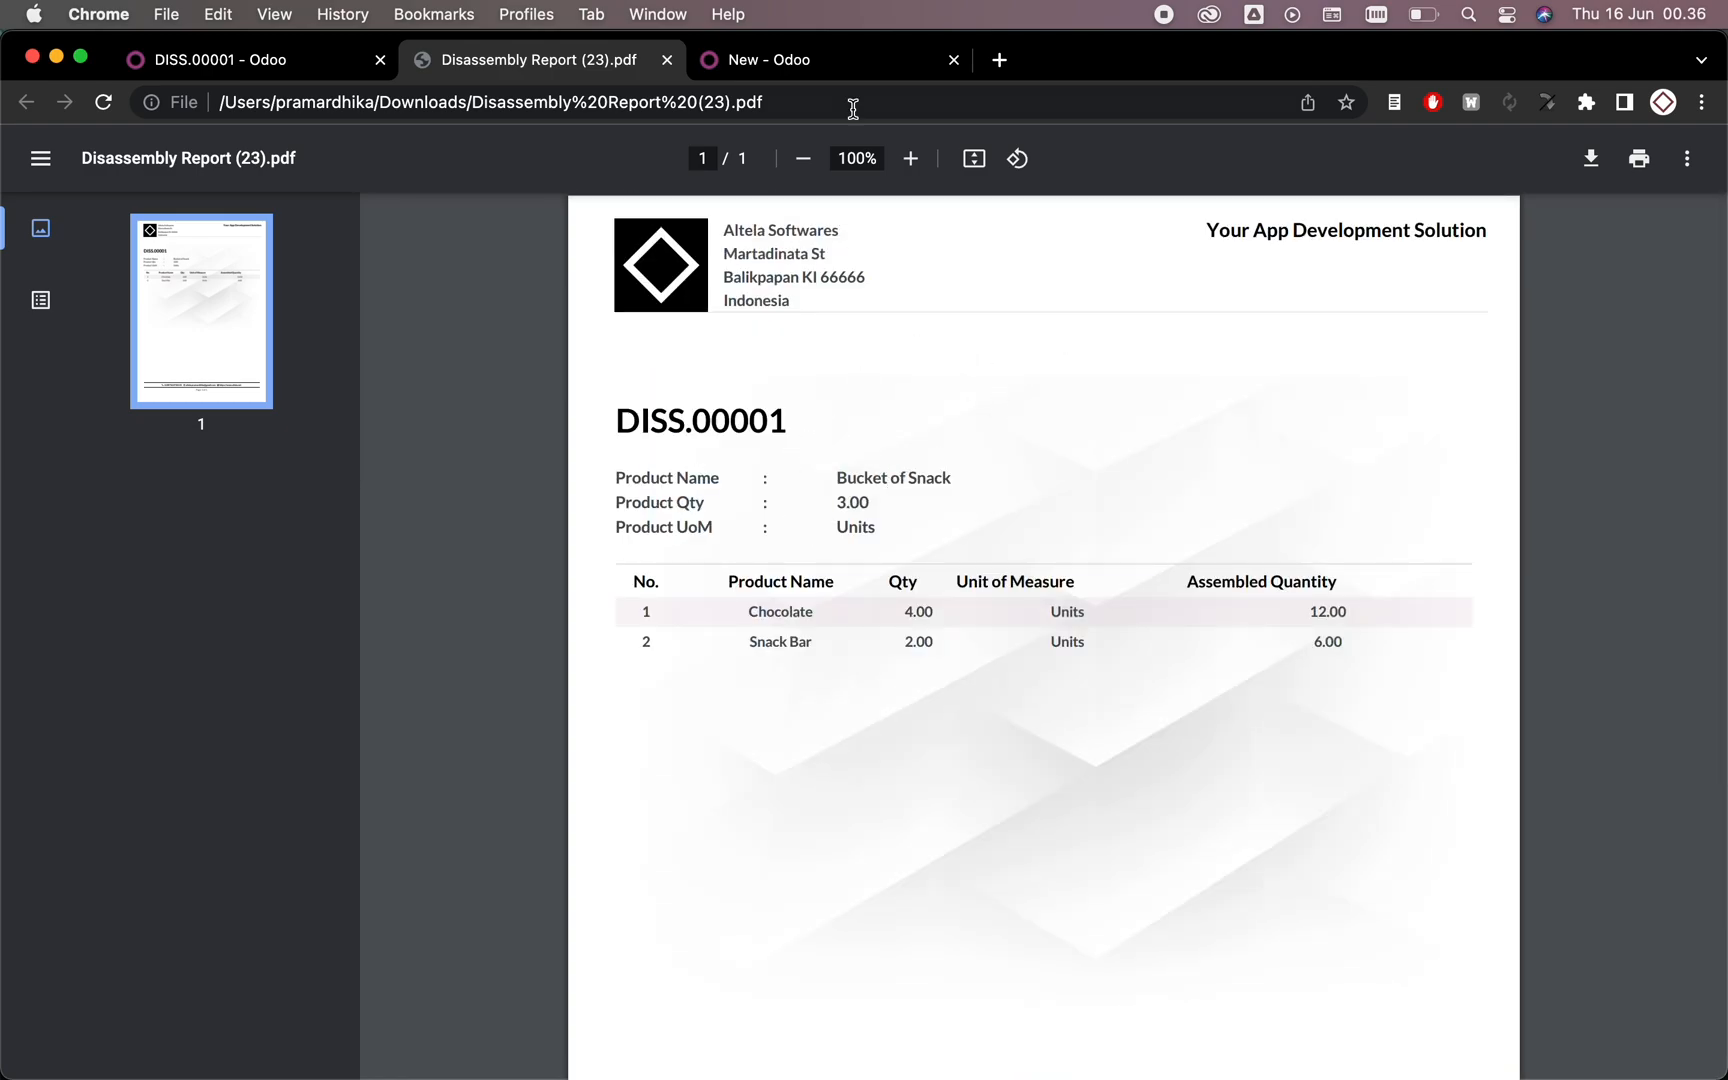
pyautogui.click(817, 63)
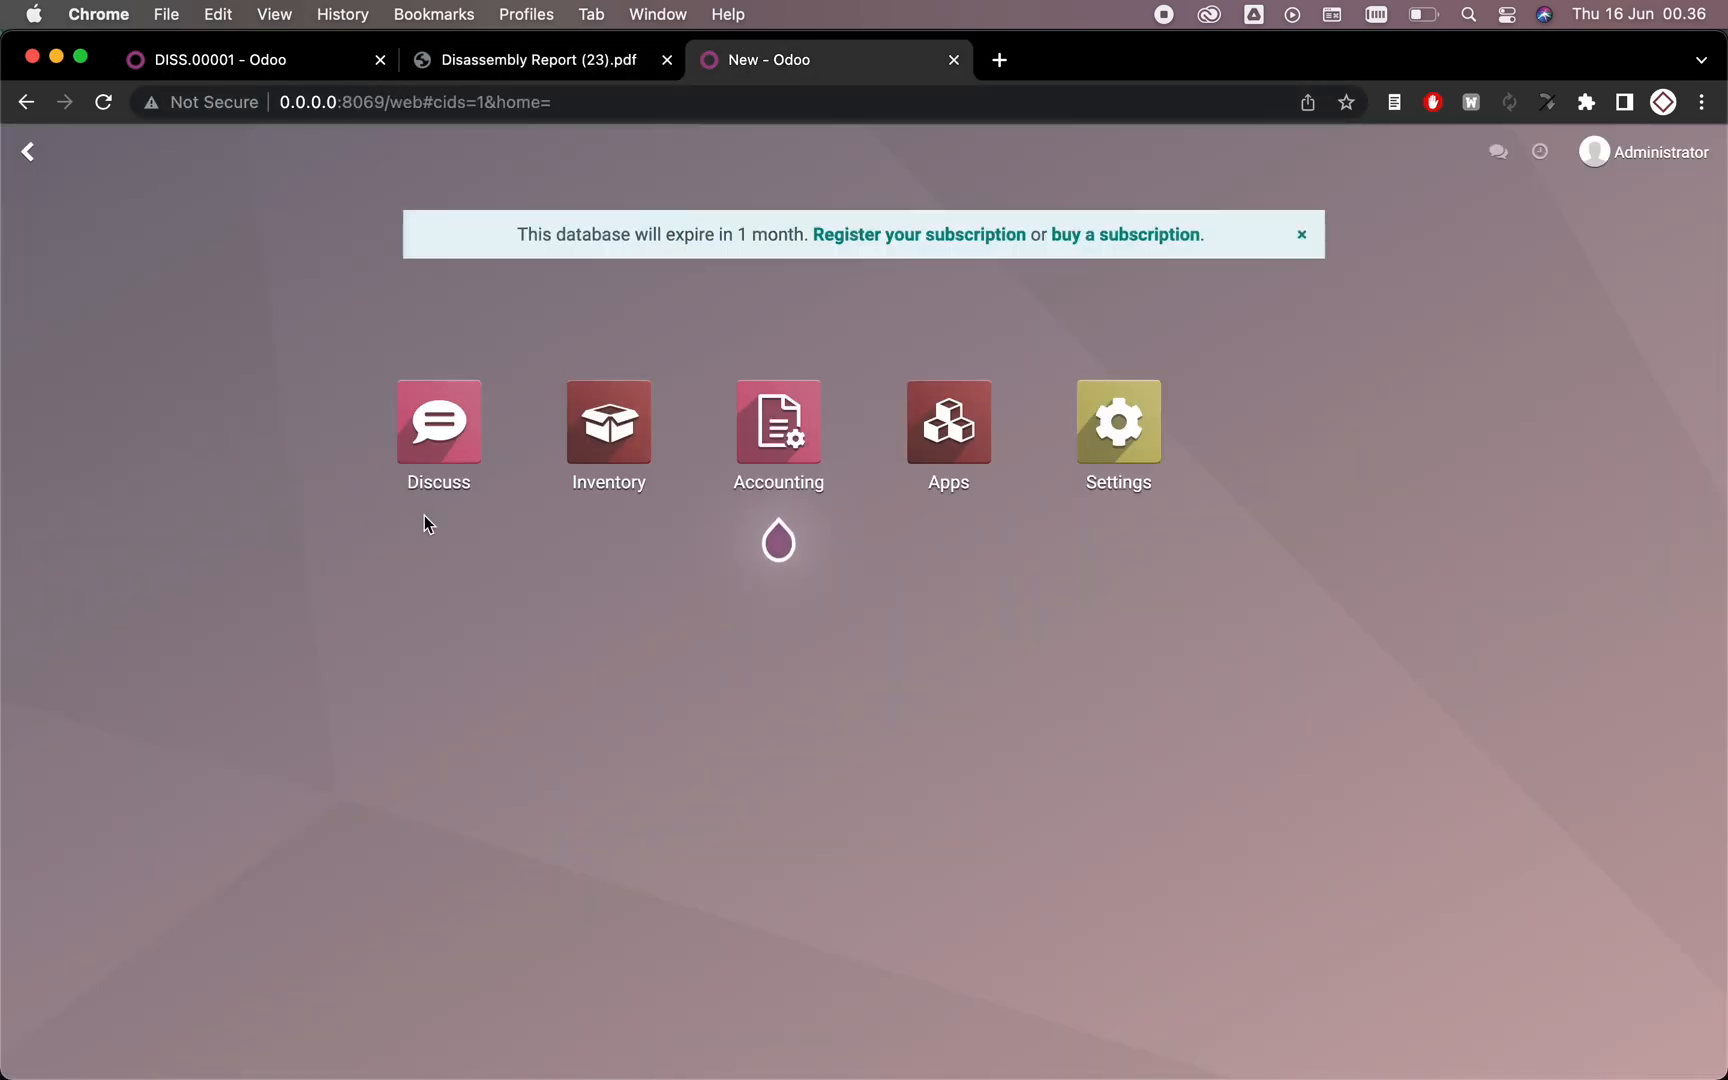
# Step: Activate developer mode from Settings and reopen Settings
pyautogui.click(1117, 435)
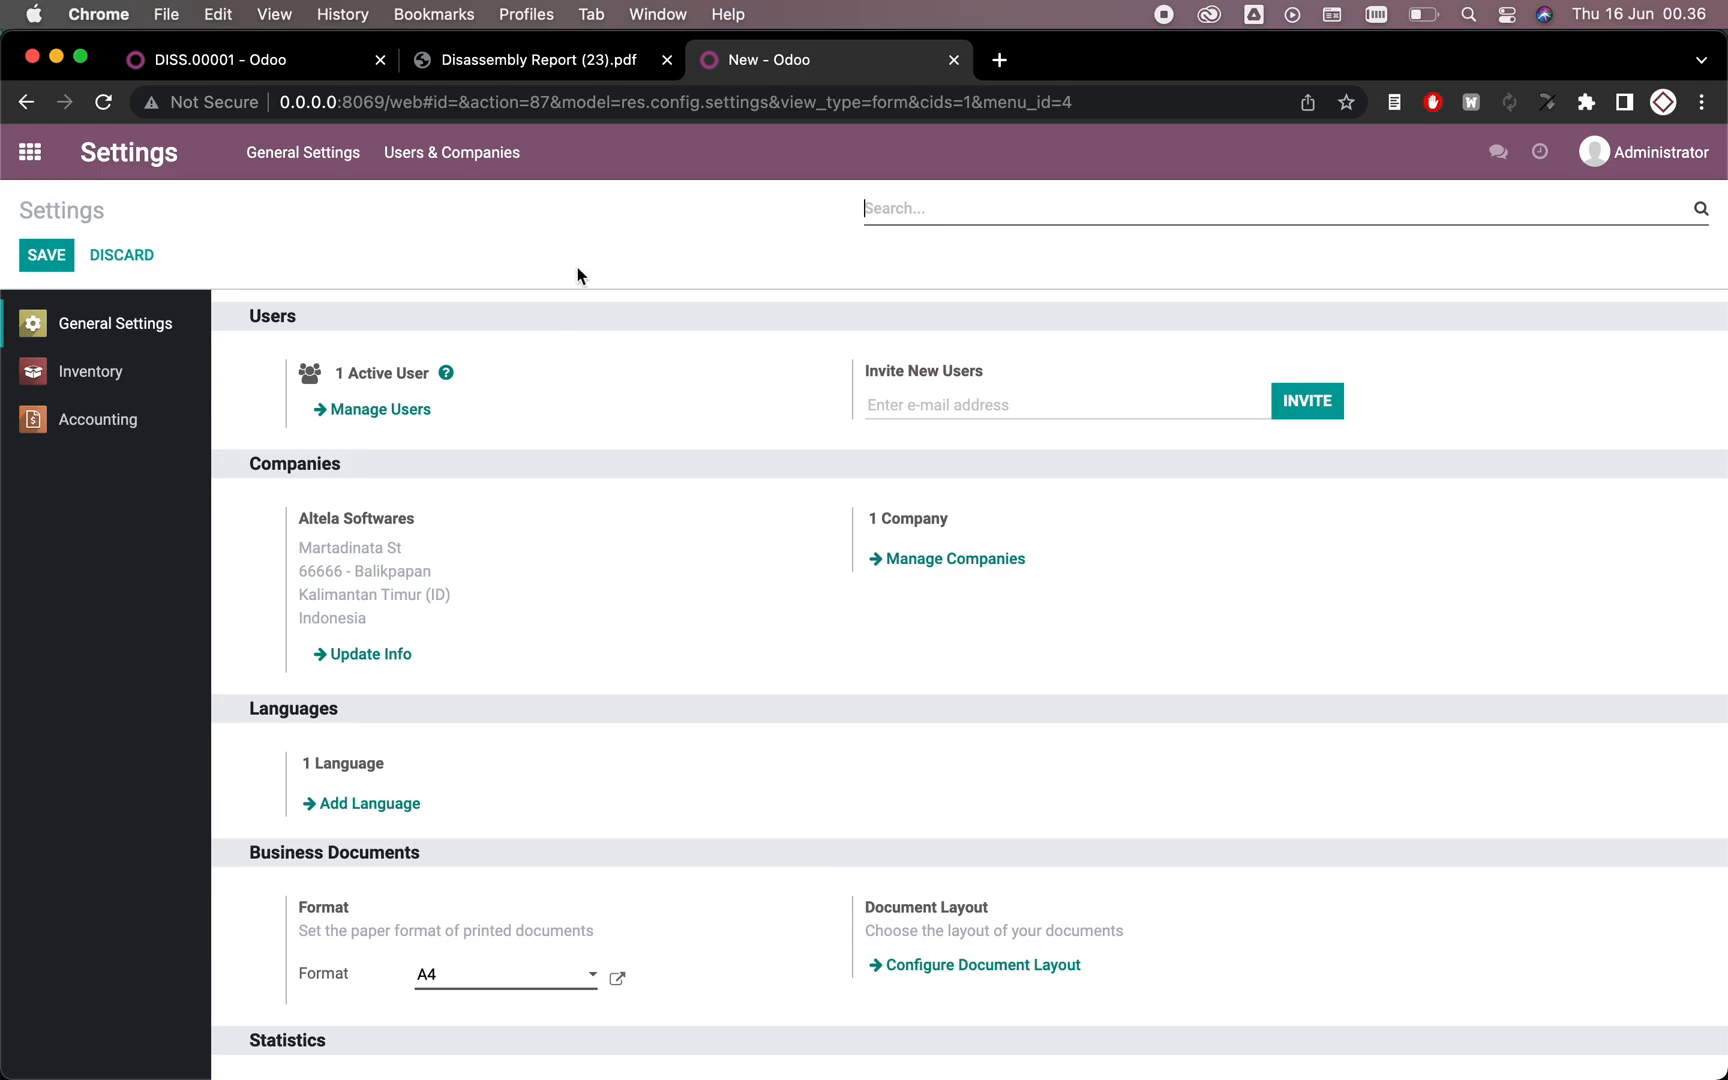
pyautogui.scroll(-5, 559, 453)
pyautogui.scroll(-8, 559, 453)
pyautogui.scroll(-3, 559, 454)
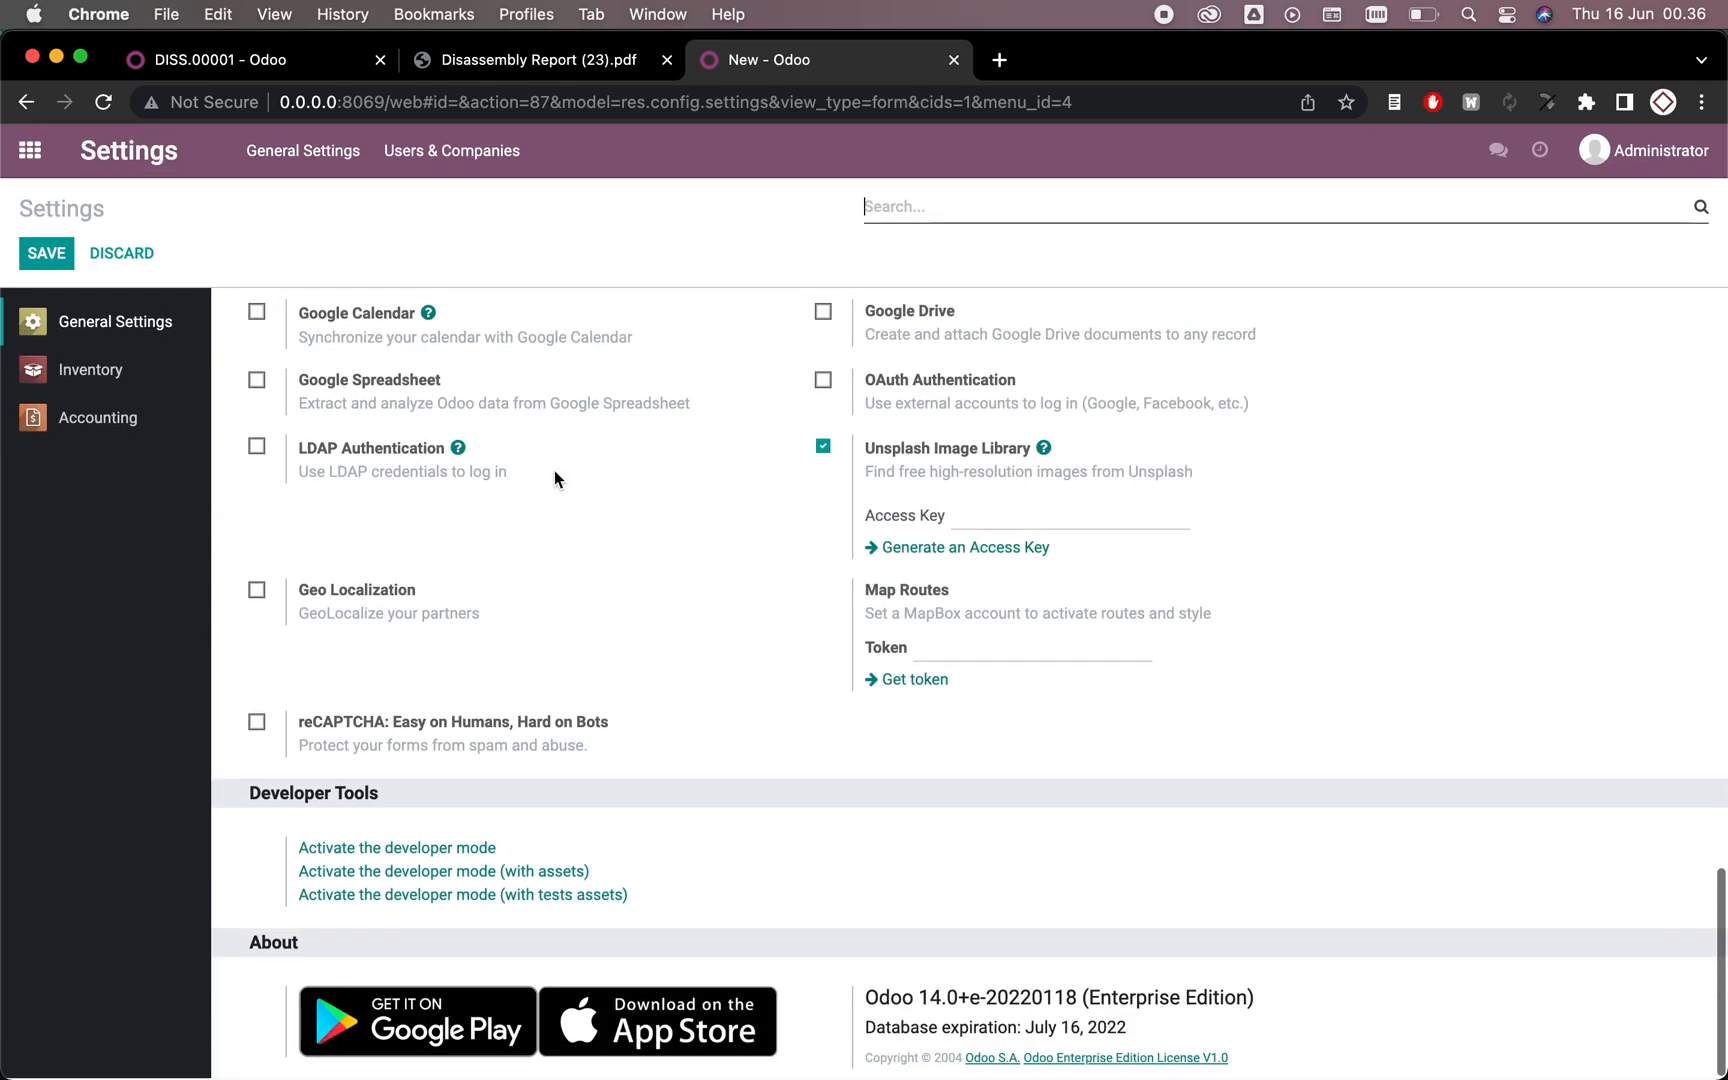
pyautogui.click(397, 848)
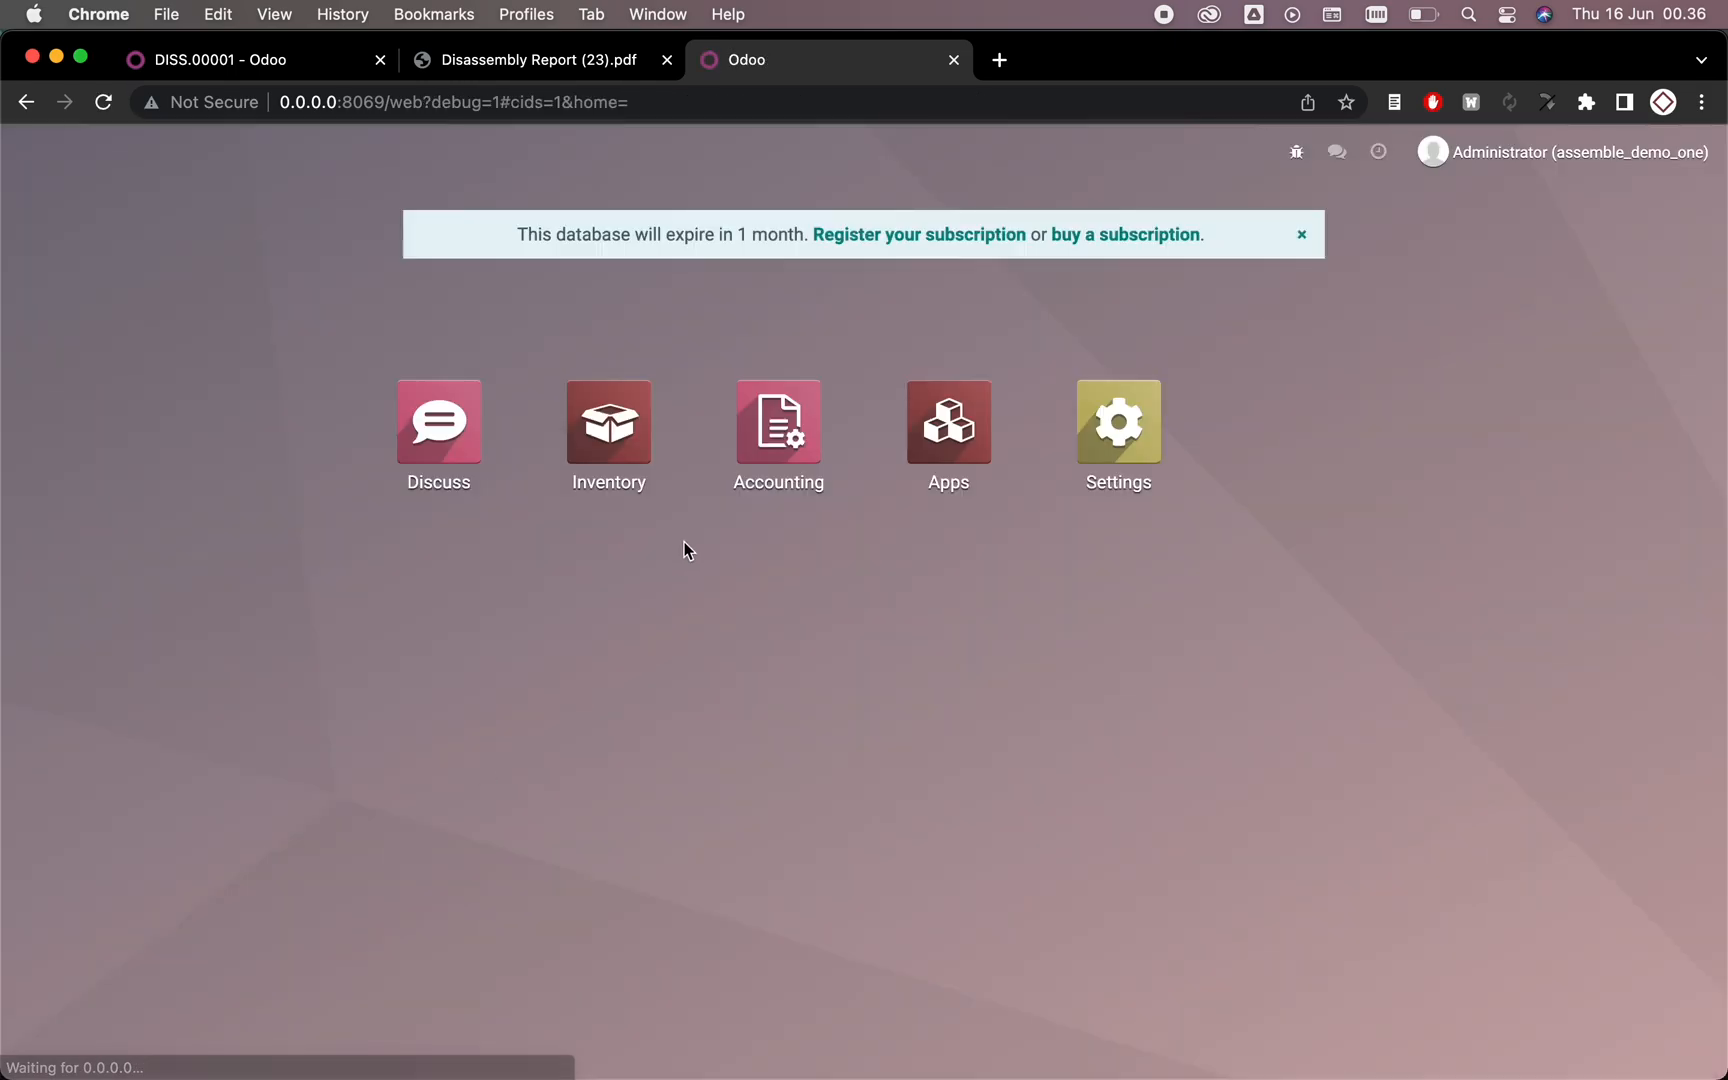
pyautogui.click(1117, 435)
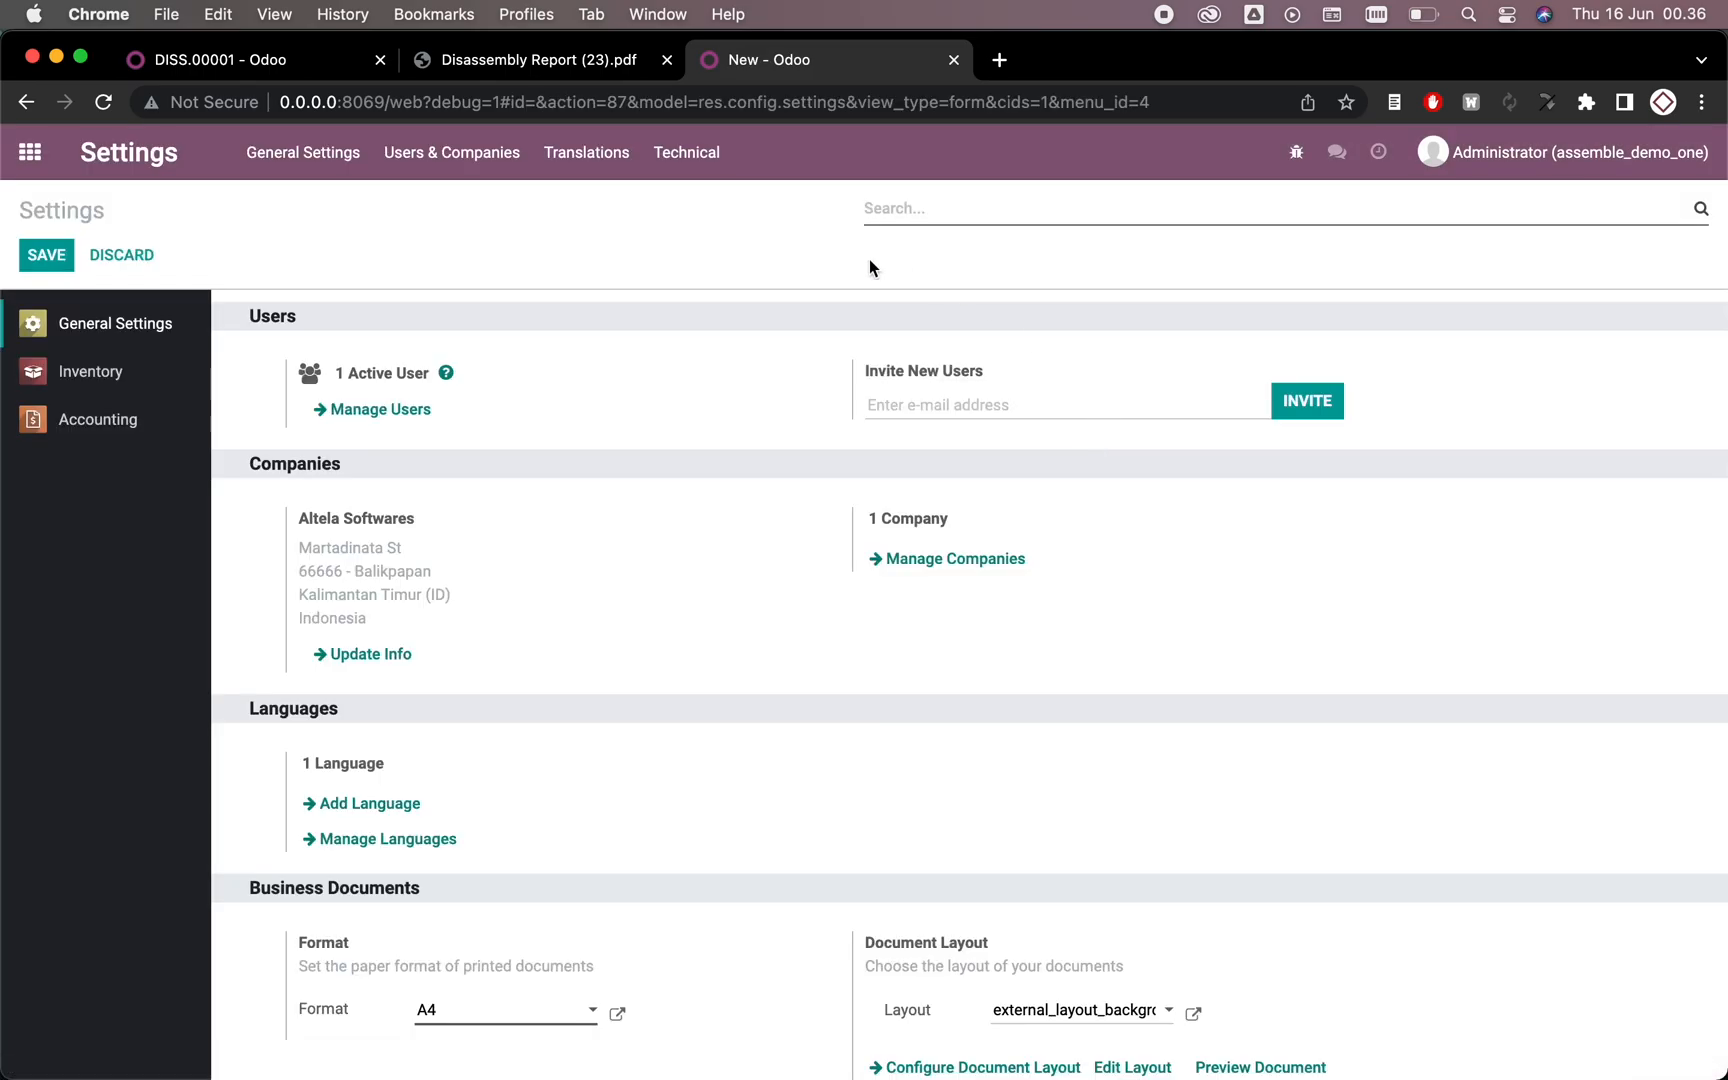
# Step: Bring up Technical > Reports list
pyautogui.click(686, 151)
pyautogui.scroll(-2, 746, 622)
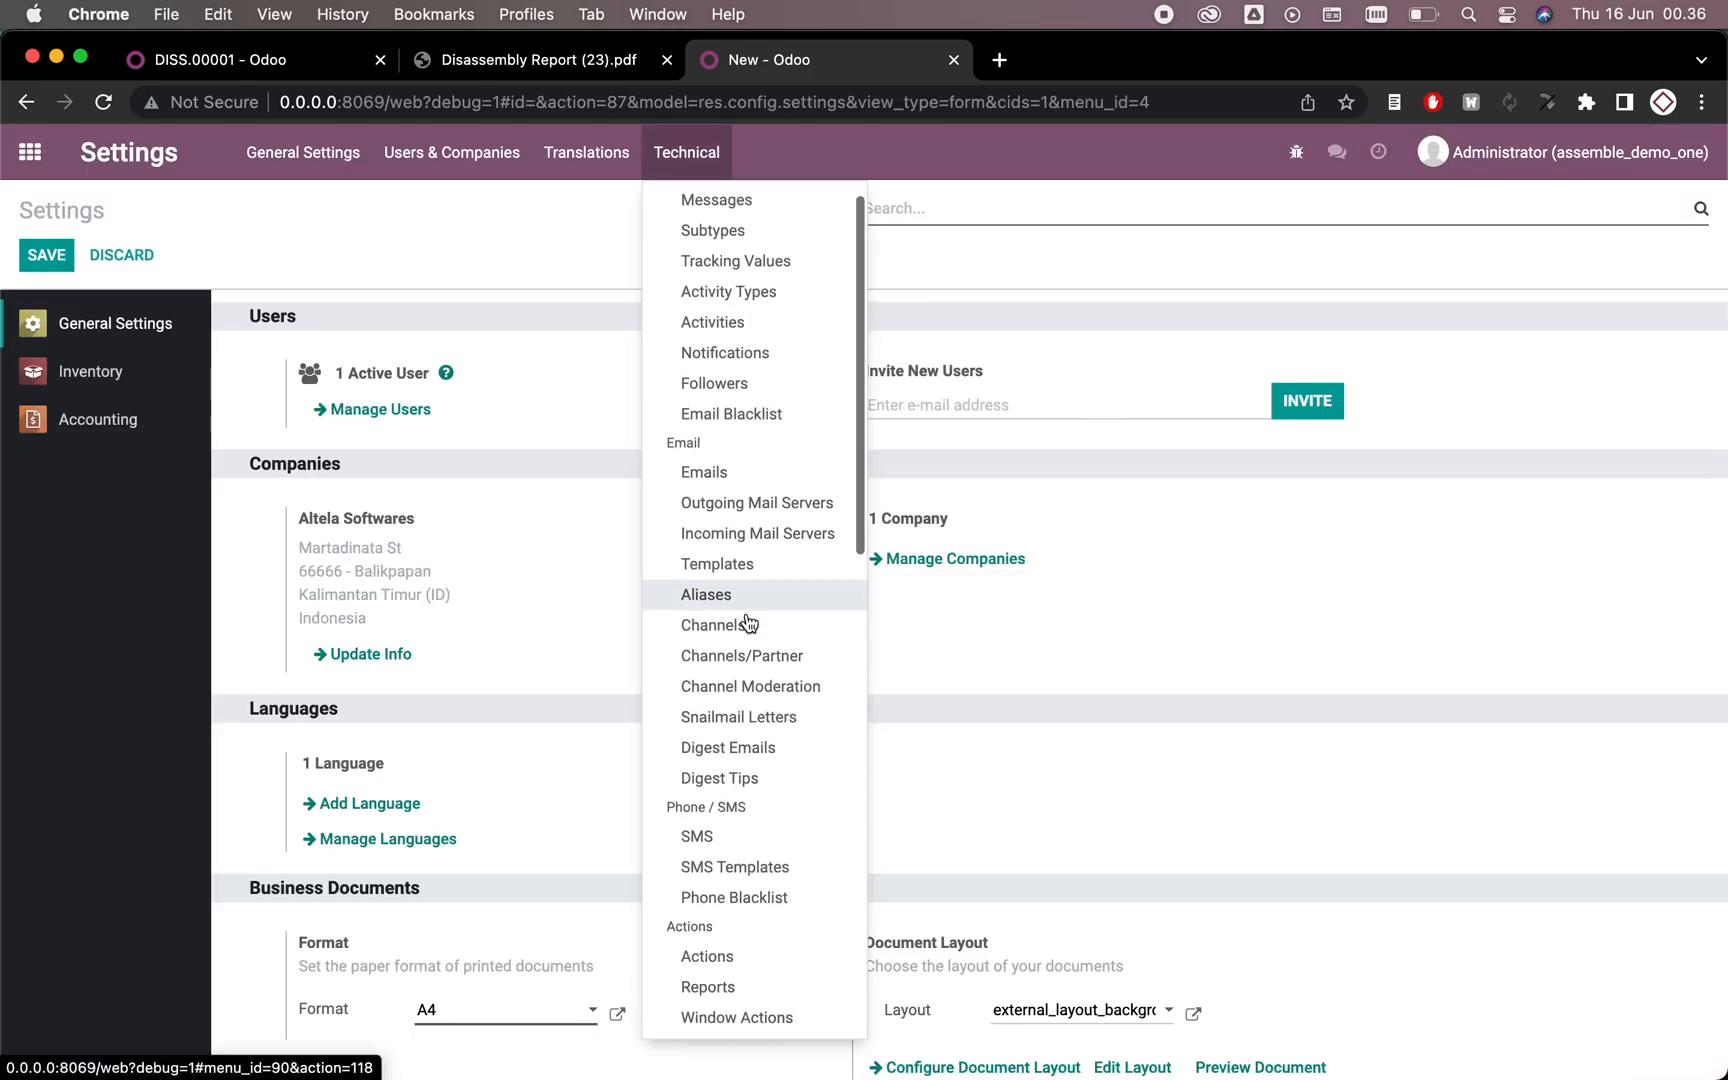
pyautogui.scroll(-3, 746, 623)
pyautogui.scroll(-2, 746, 623)
pyautogui.scroll(-2, 729, 614)
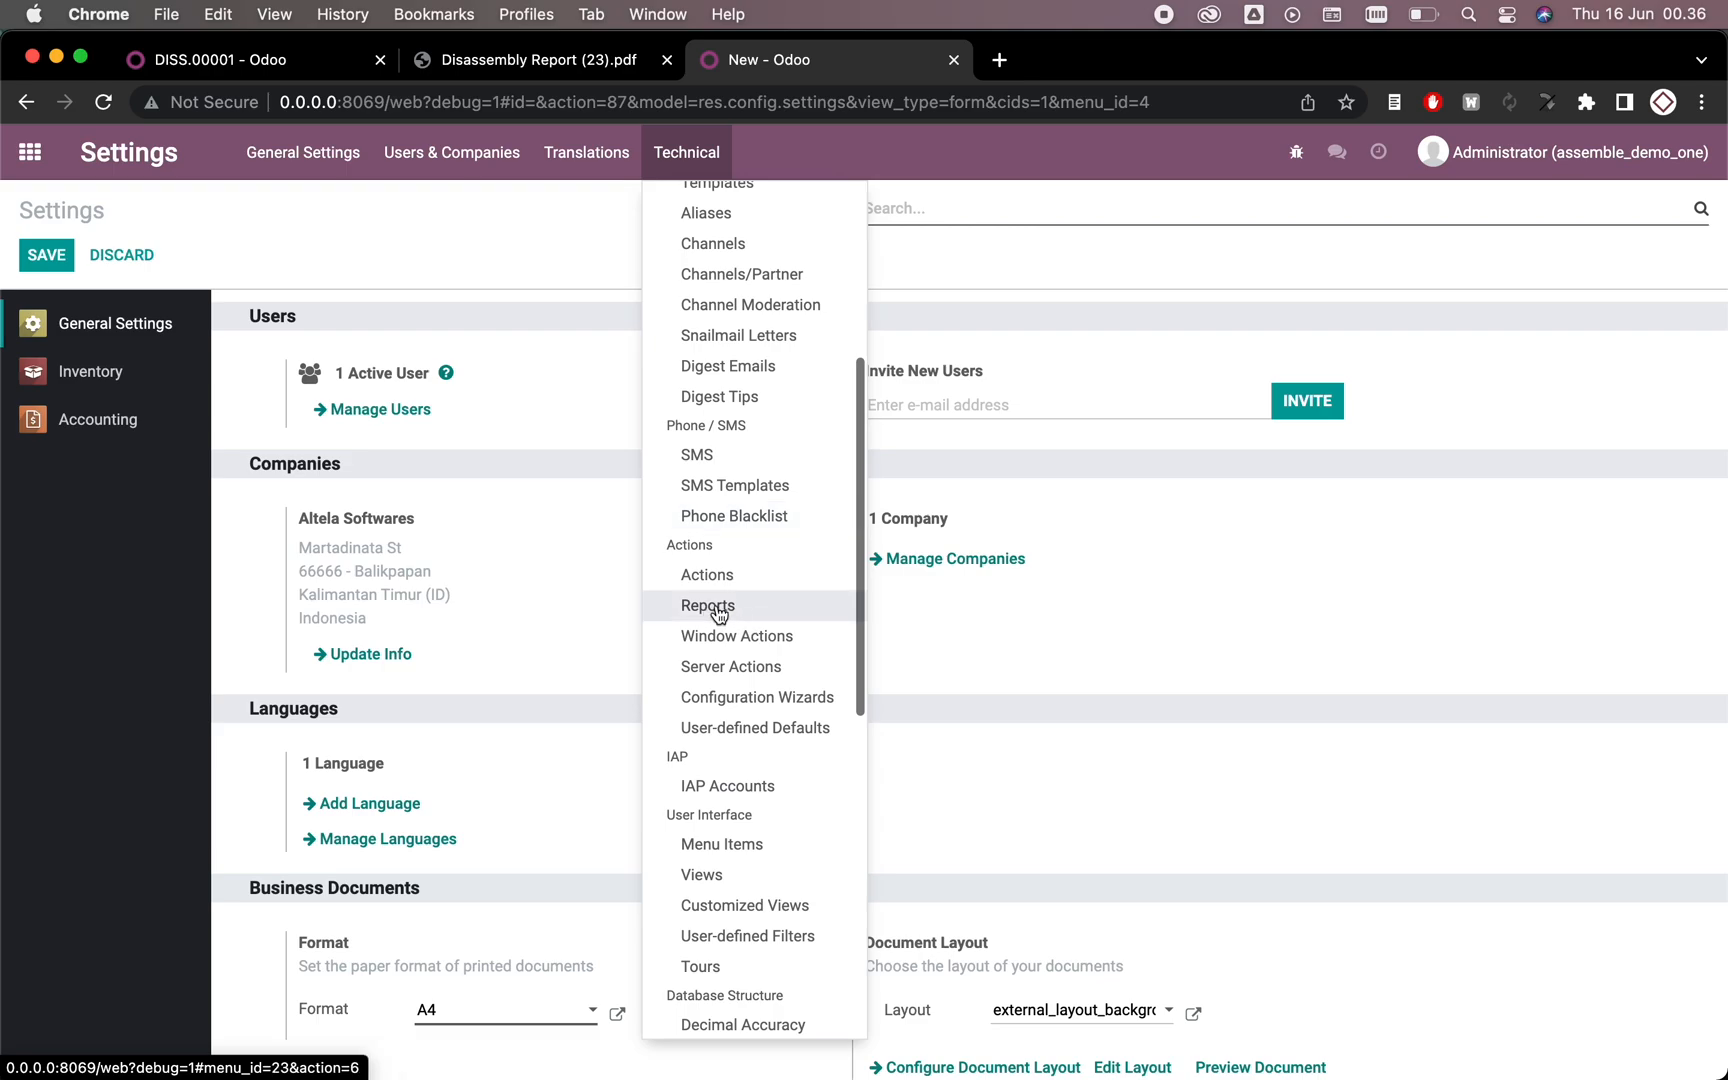
pyautogui.click(707, 604)
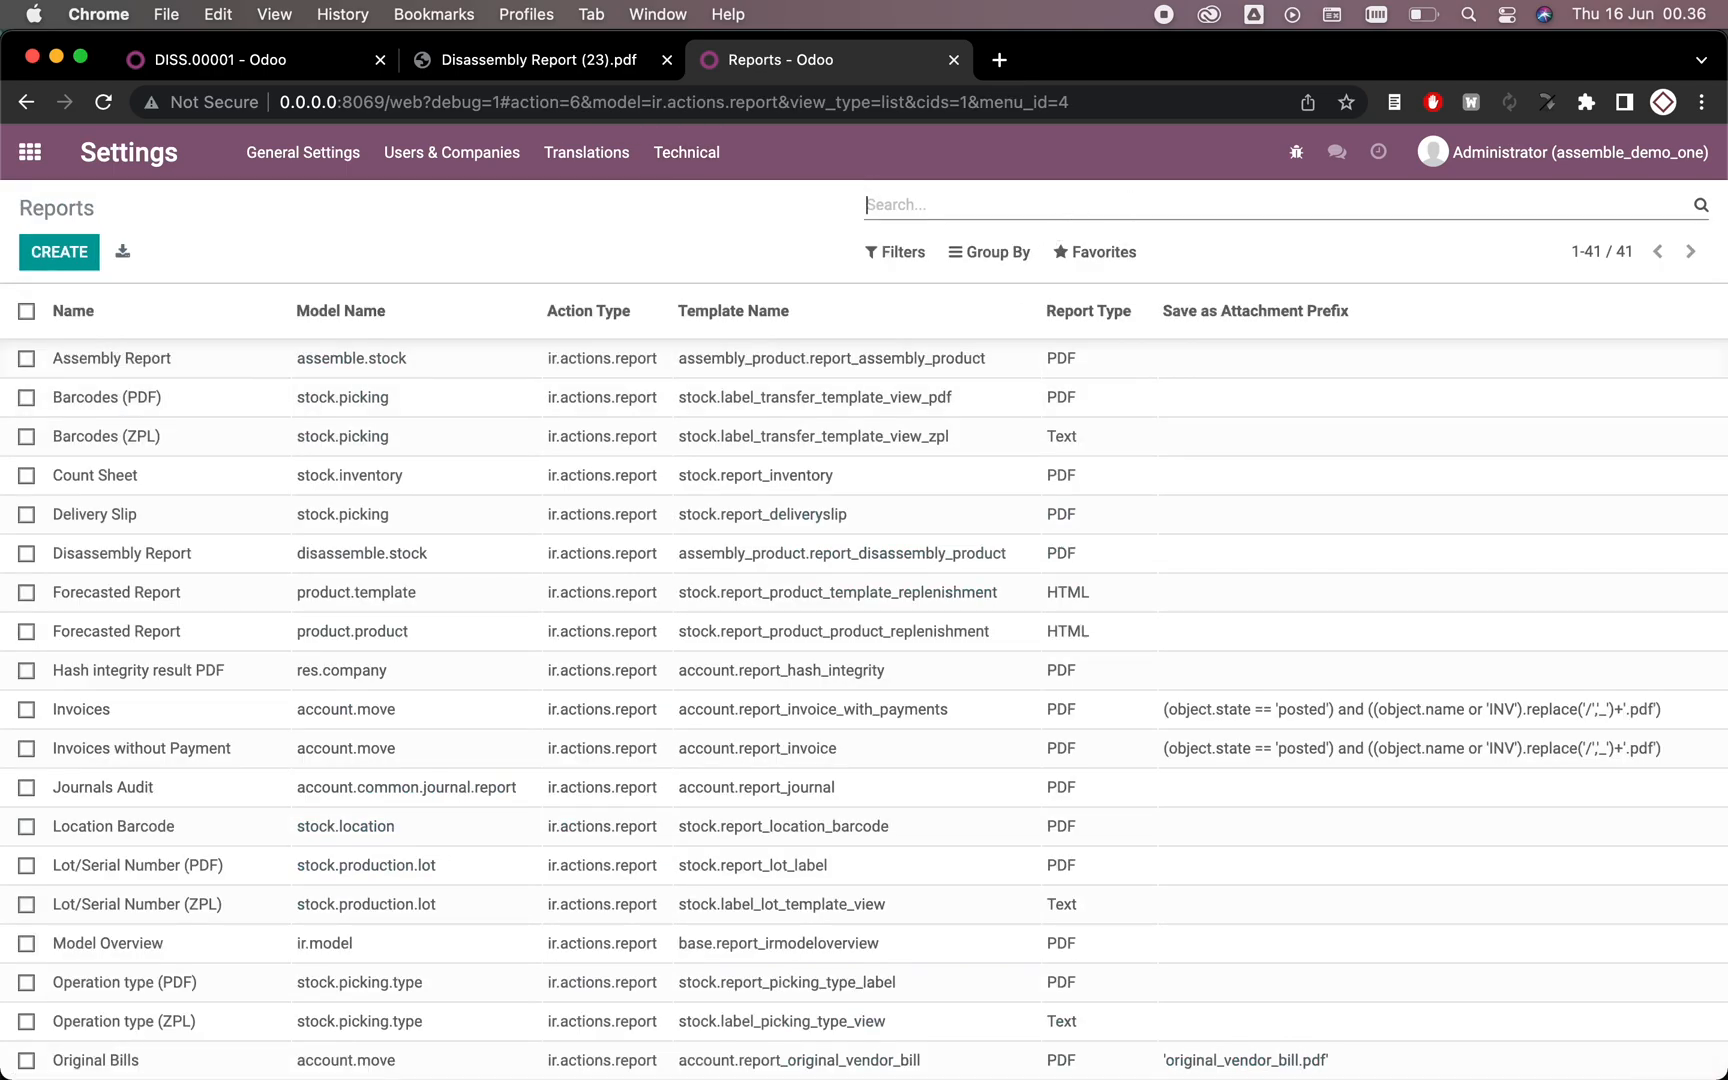
pyautogui.write('assembly')
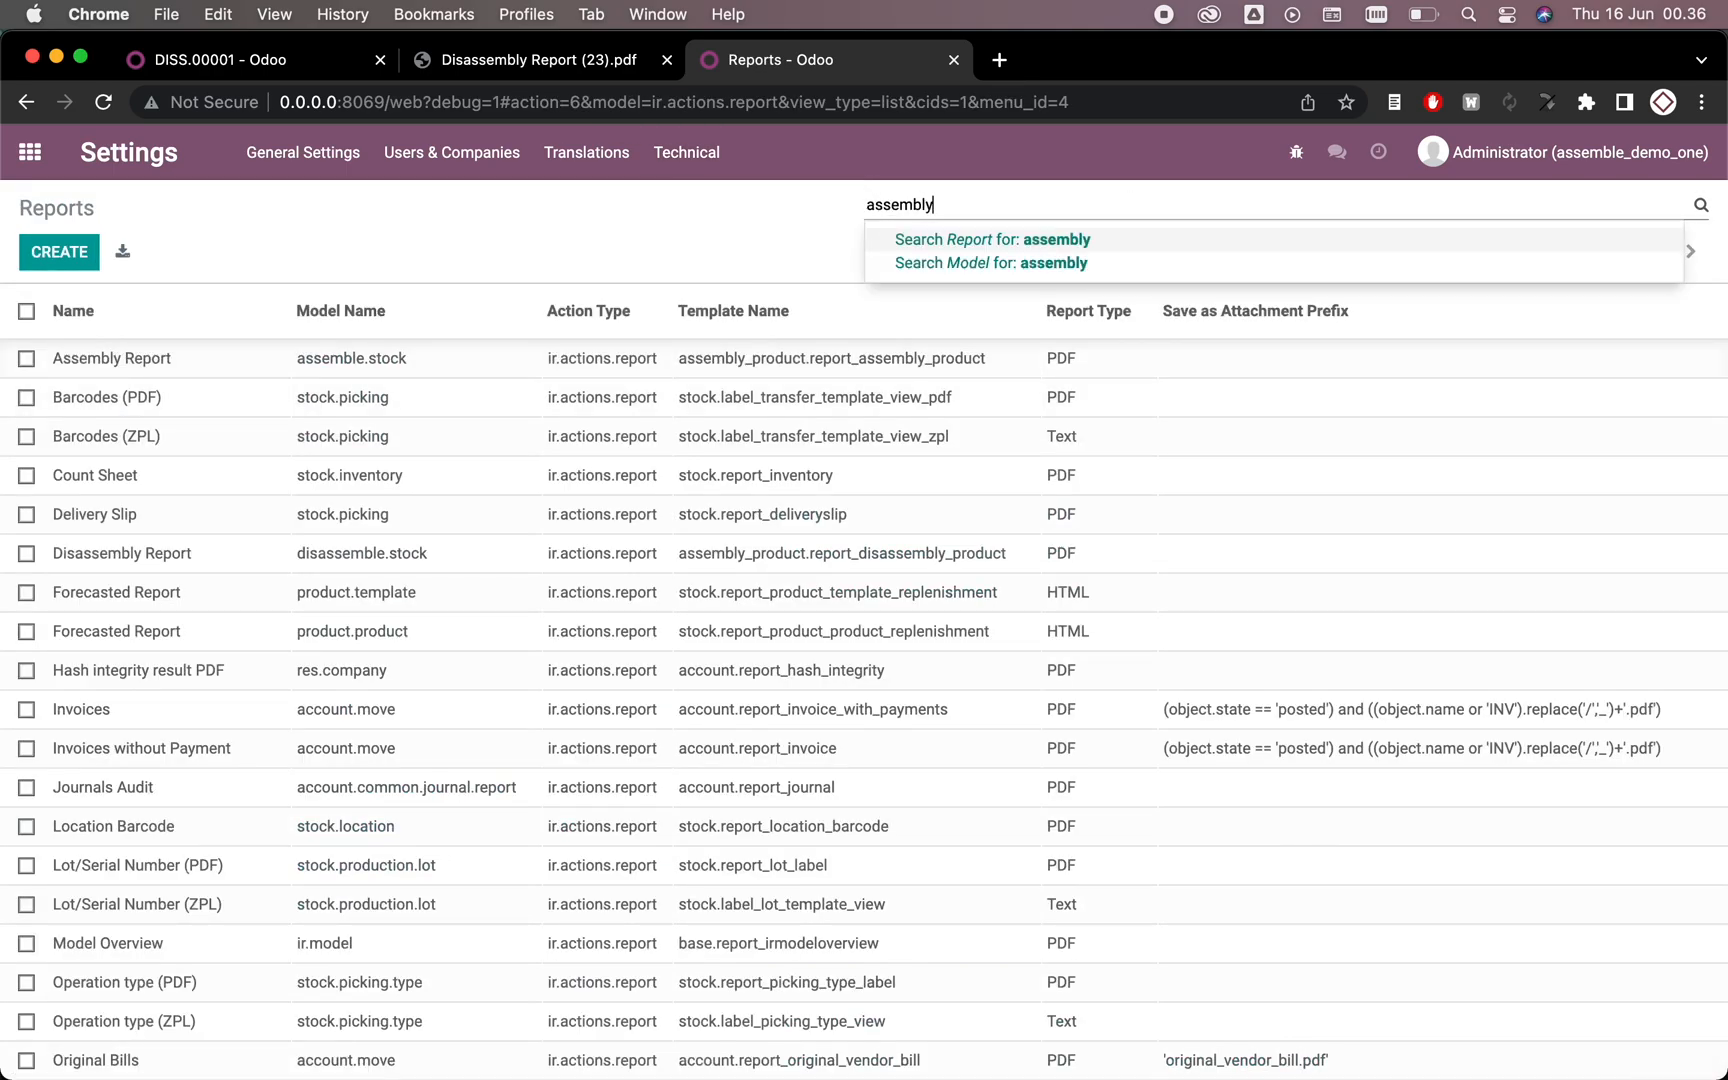
# Step: Filter Reports to the assembly reports, tick both and open the Disassembly Report record
pyautogui.press('Return')
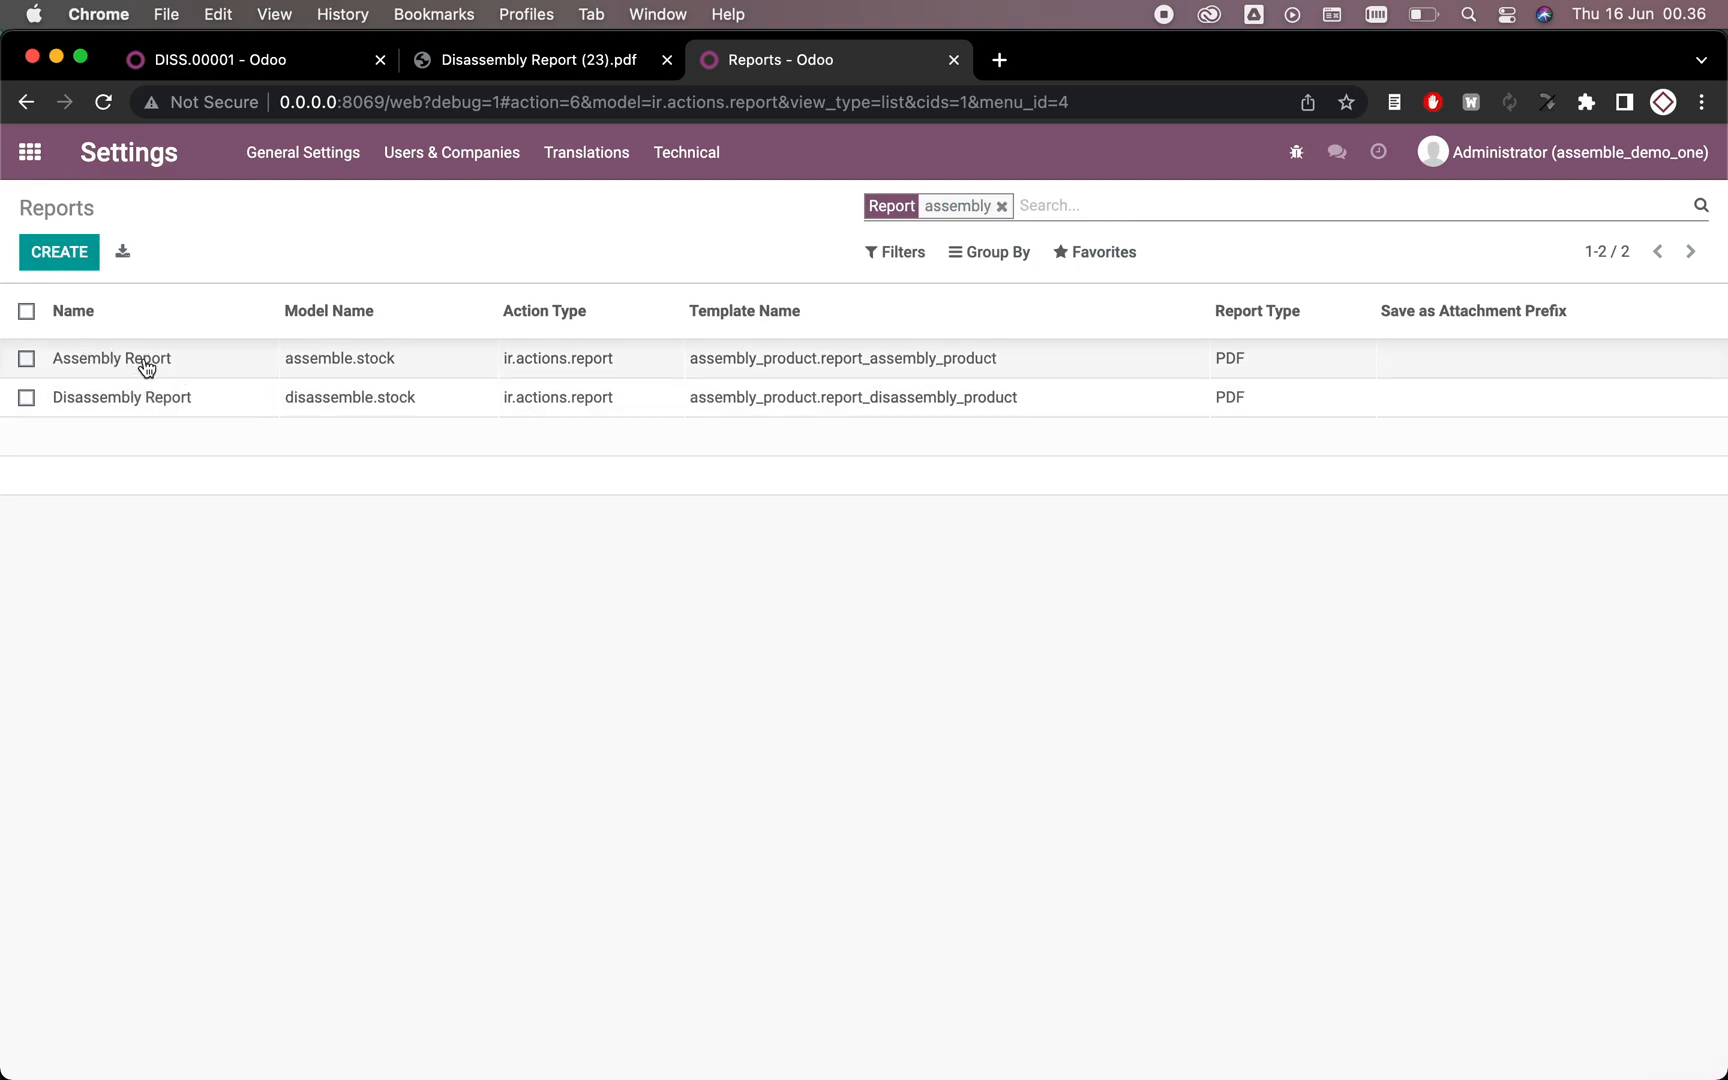
pyautogui.click(28, 359)
pyautogui.click(28, 398)
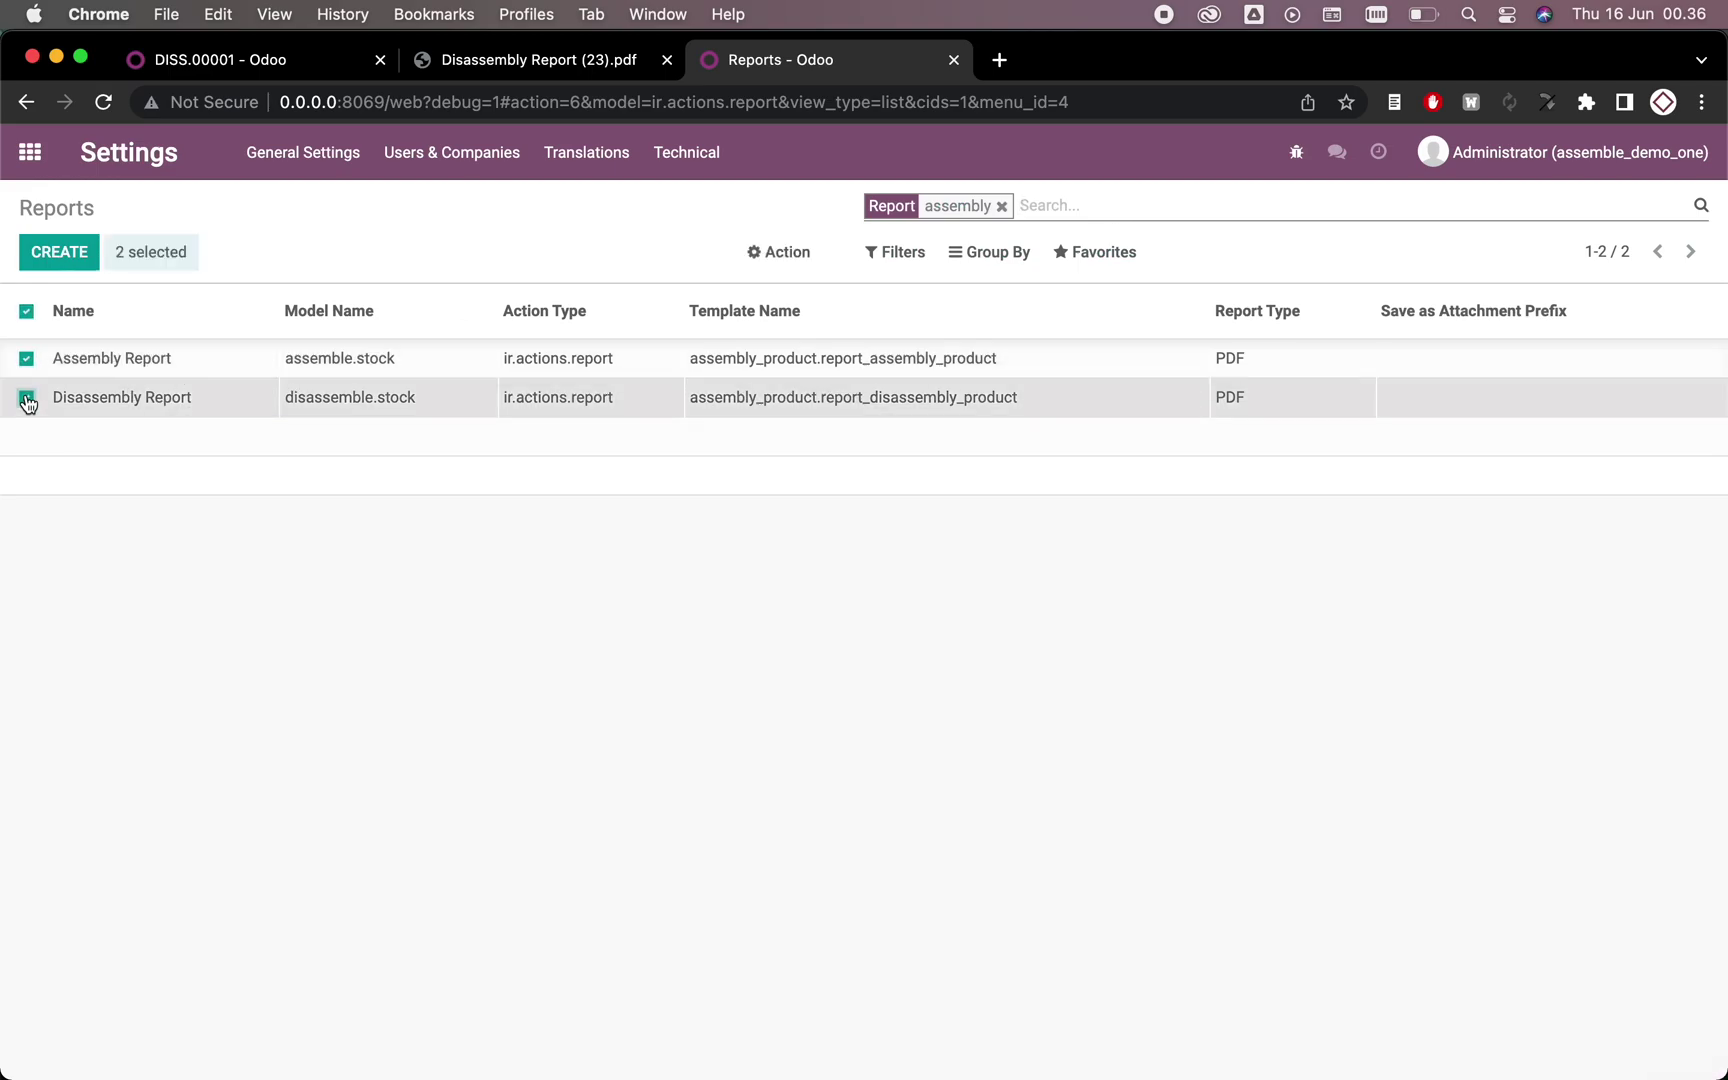
pyautogui.click(81, 402)
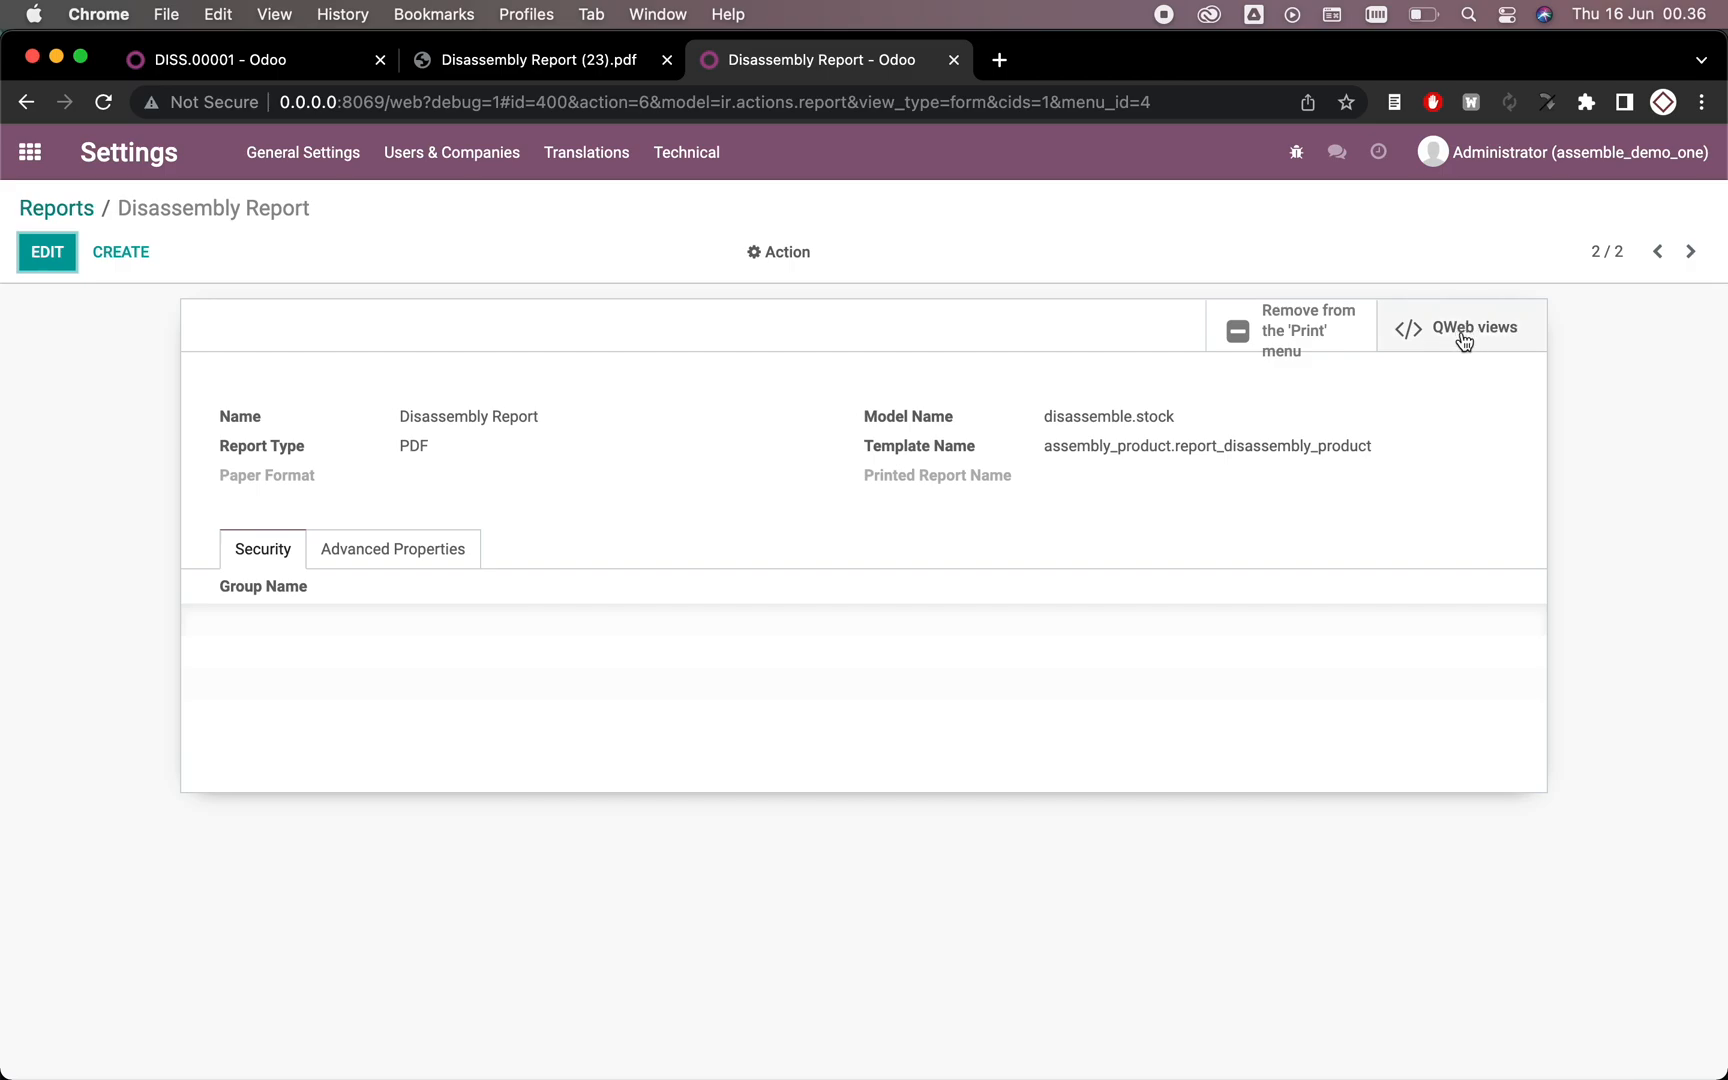
# Step: Show its QWeb views and open the report_disassembly_product template
pyautogui.click(1494, 335)
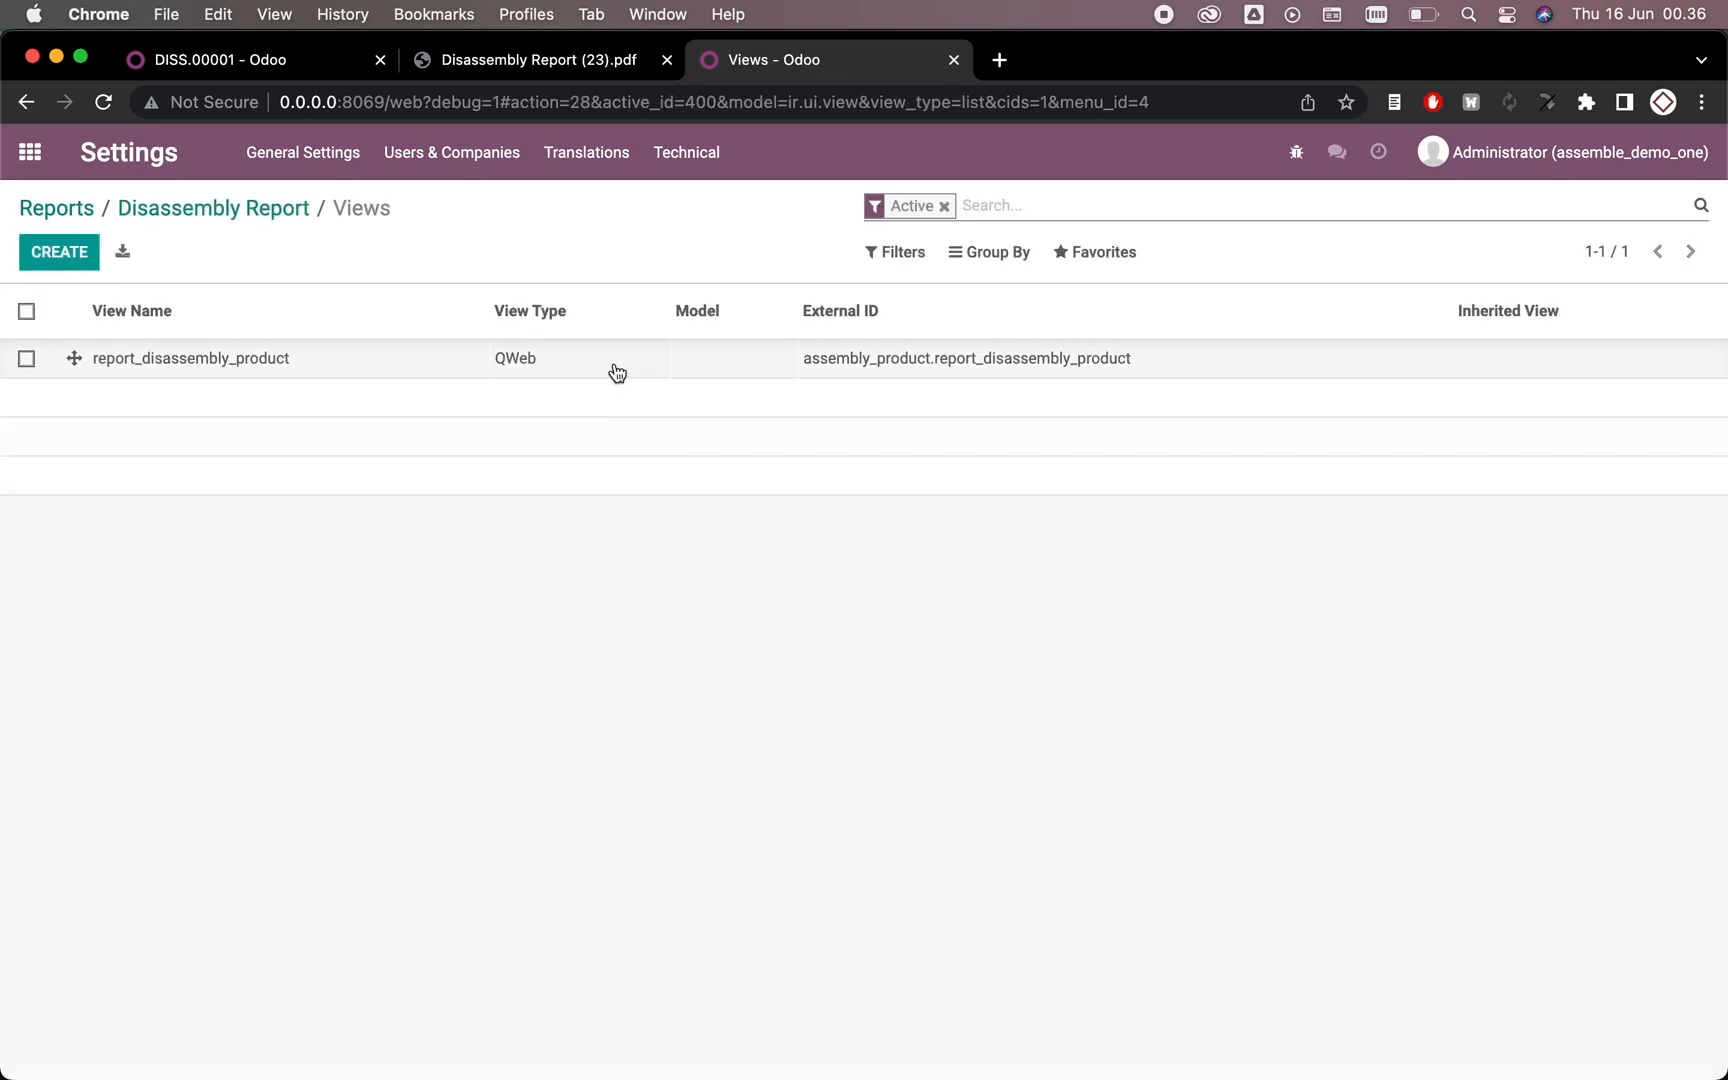
pyautogui.click(618, 374)
pyautogui.scroll(-5, 498, 655)
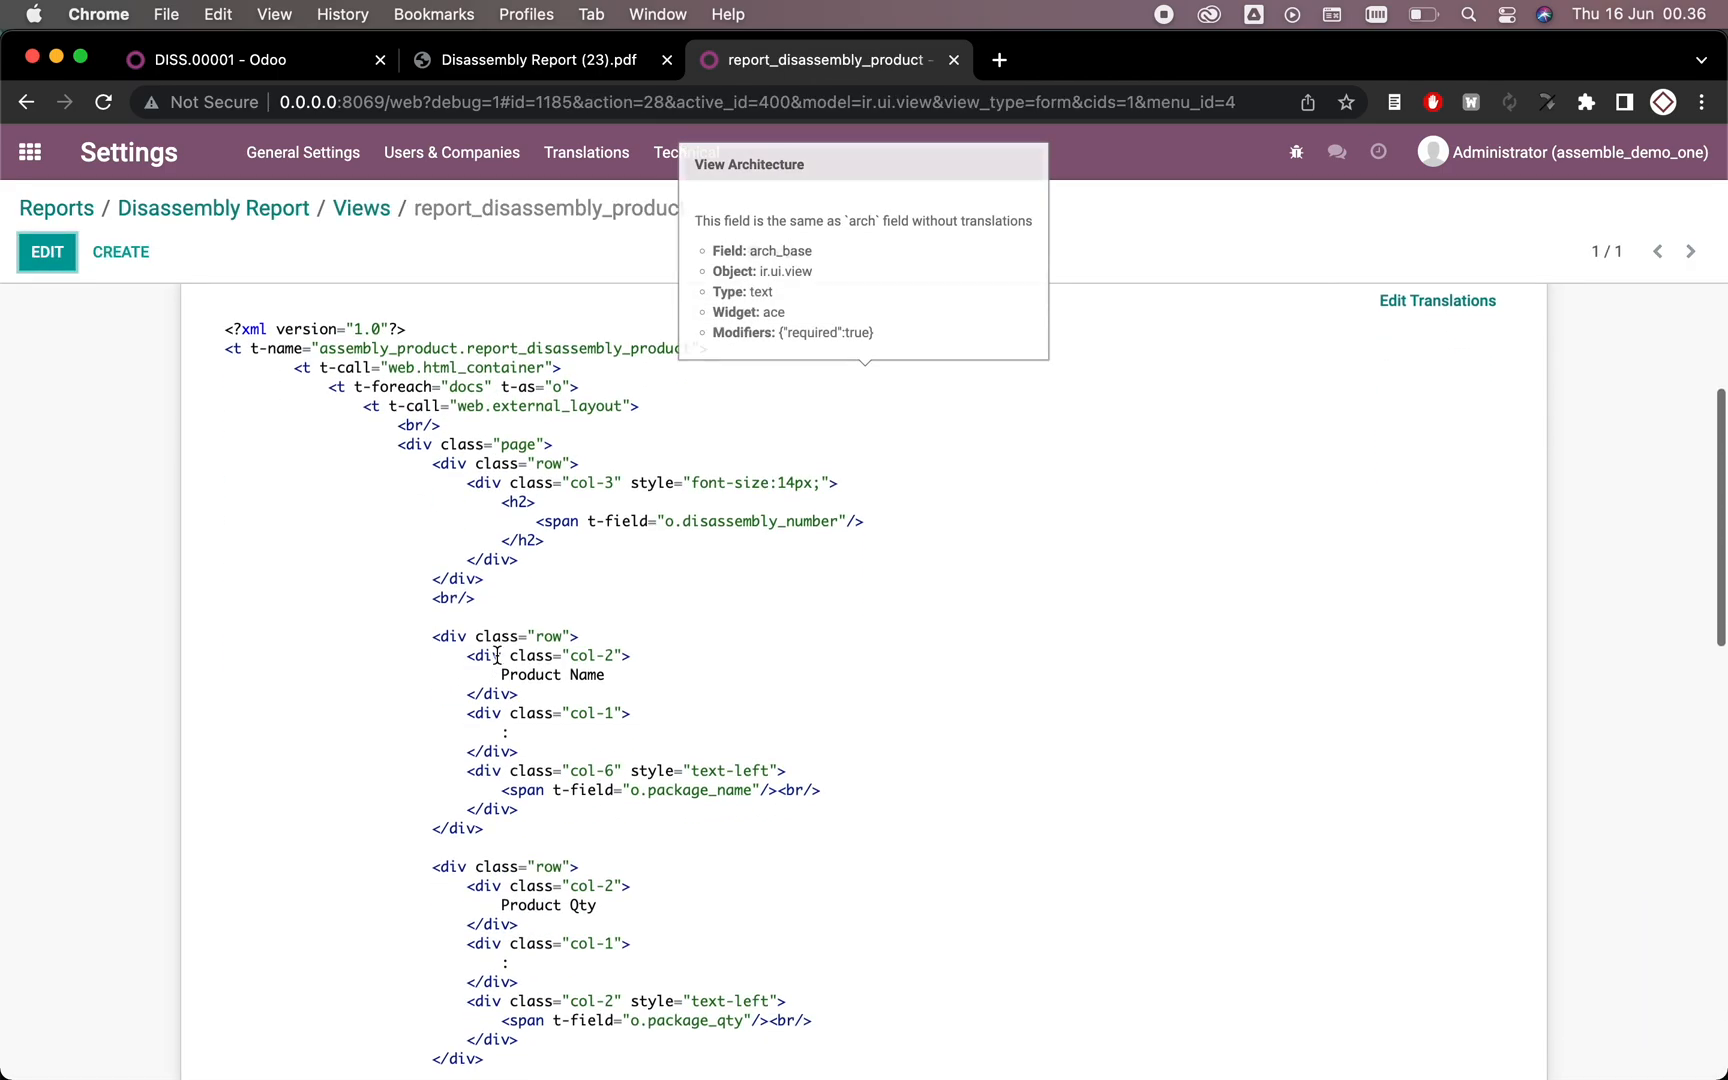
pyautogui.scroll(-2, 497, 654)
pyautogui.scroll(3, 993, 613)
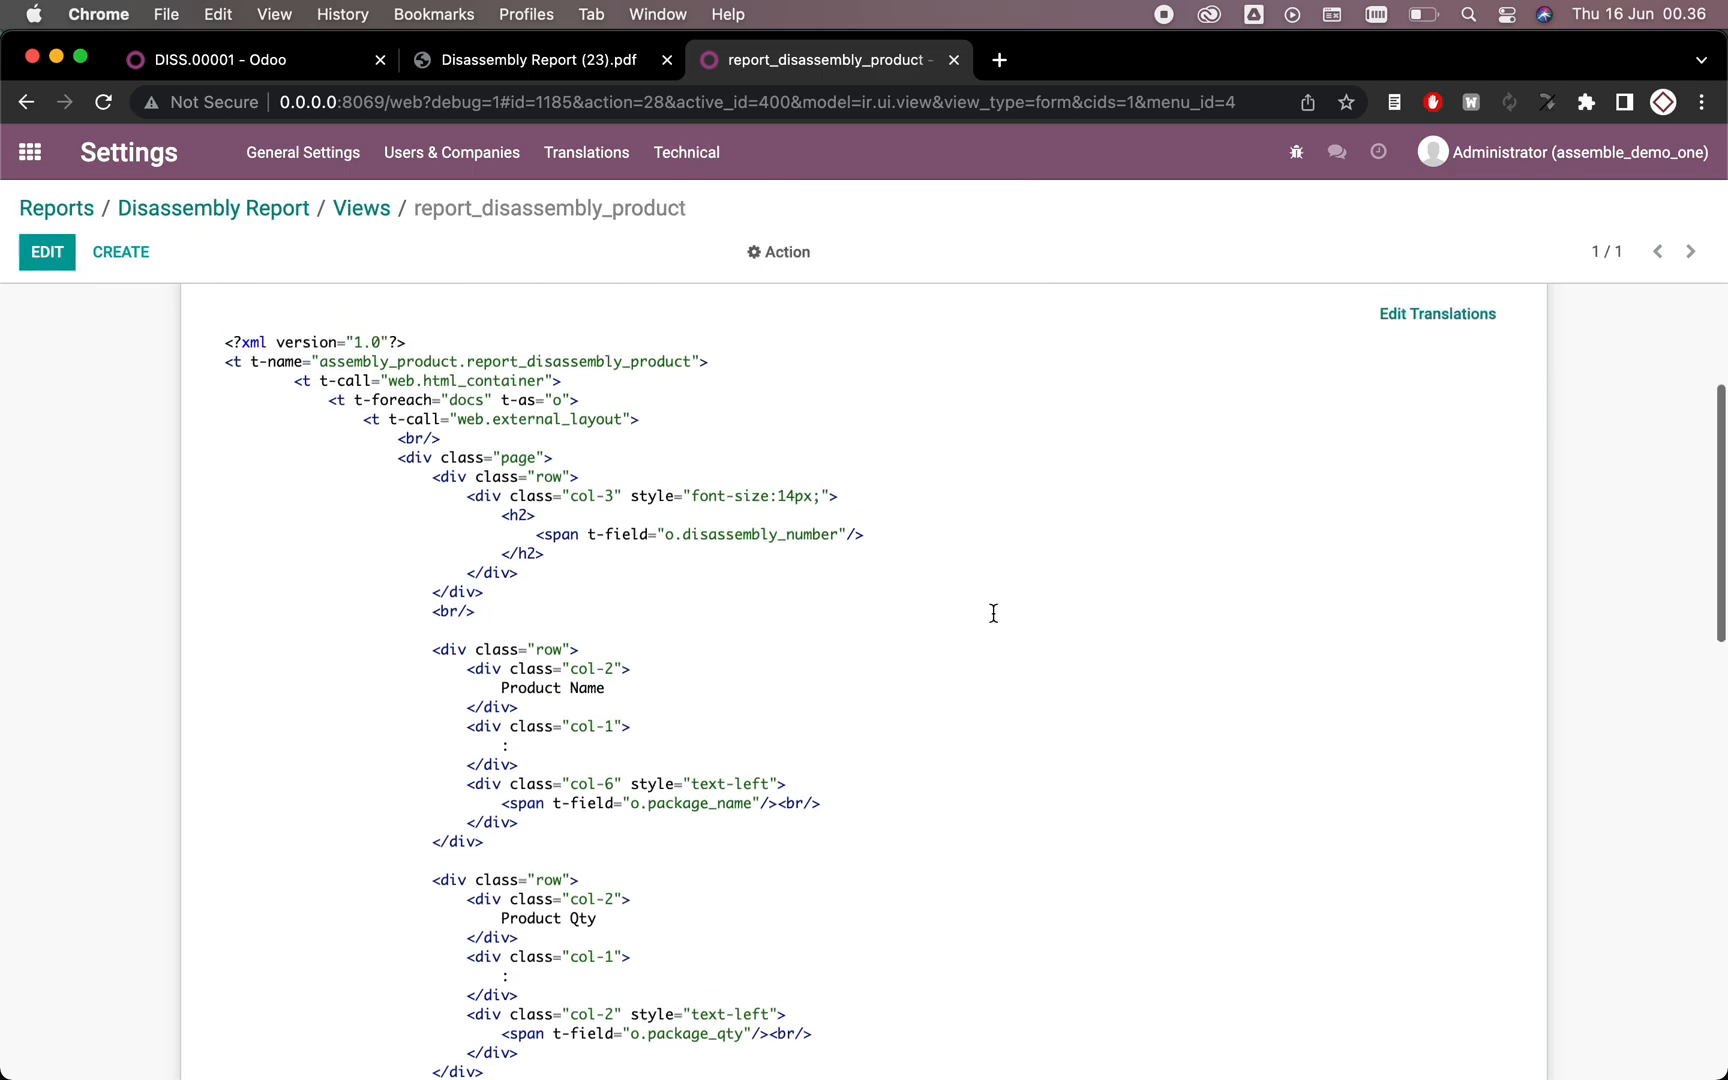
pyautogui.scroll(3, 993, 612)
pyautogui.scroll(2, 887, 658)
pyautogui.scroll(-5, 887, 657)
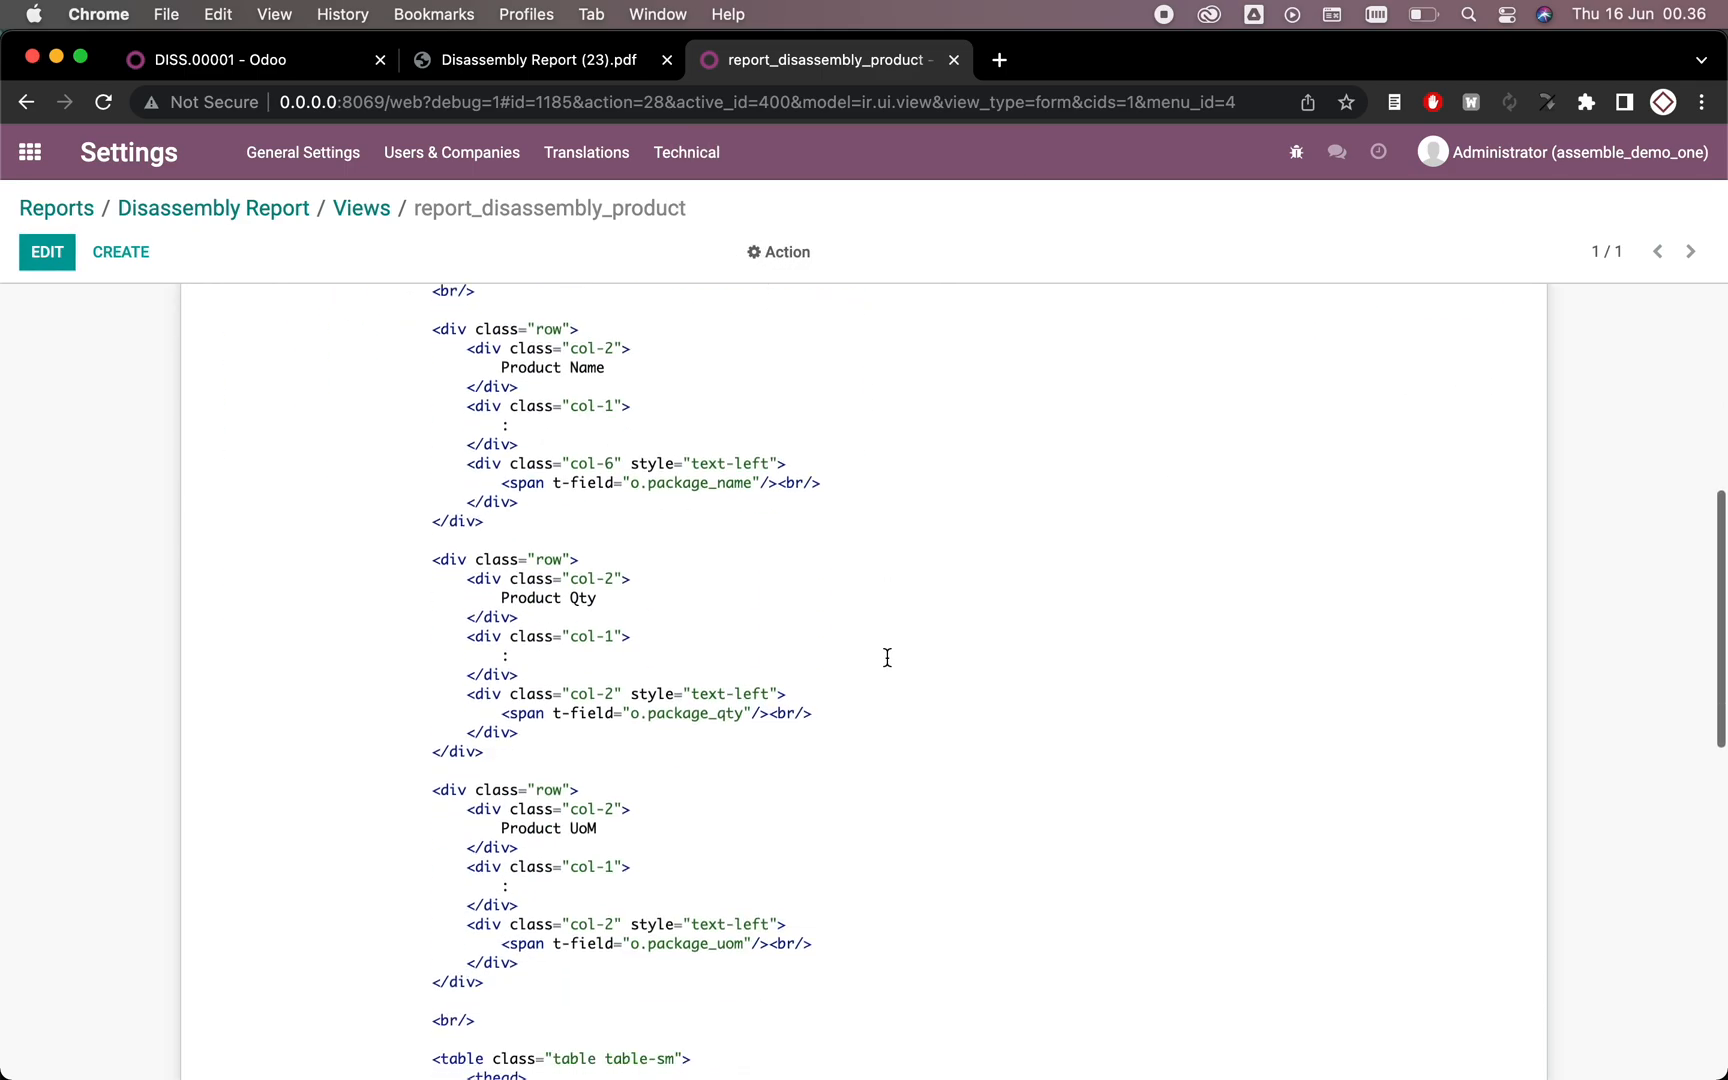
pyautogui.scroll(-3, 888, 658)
pyautogui.scroll(10, 887, 657)
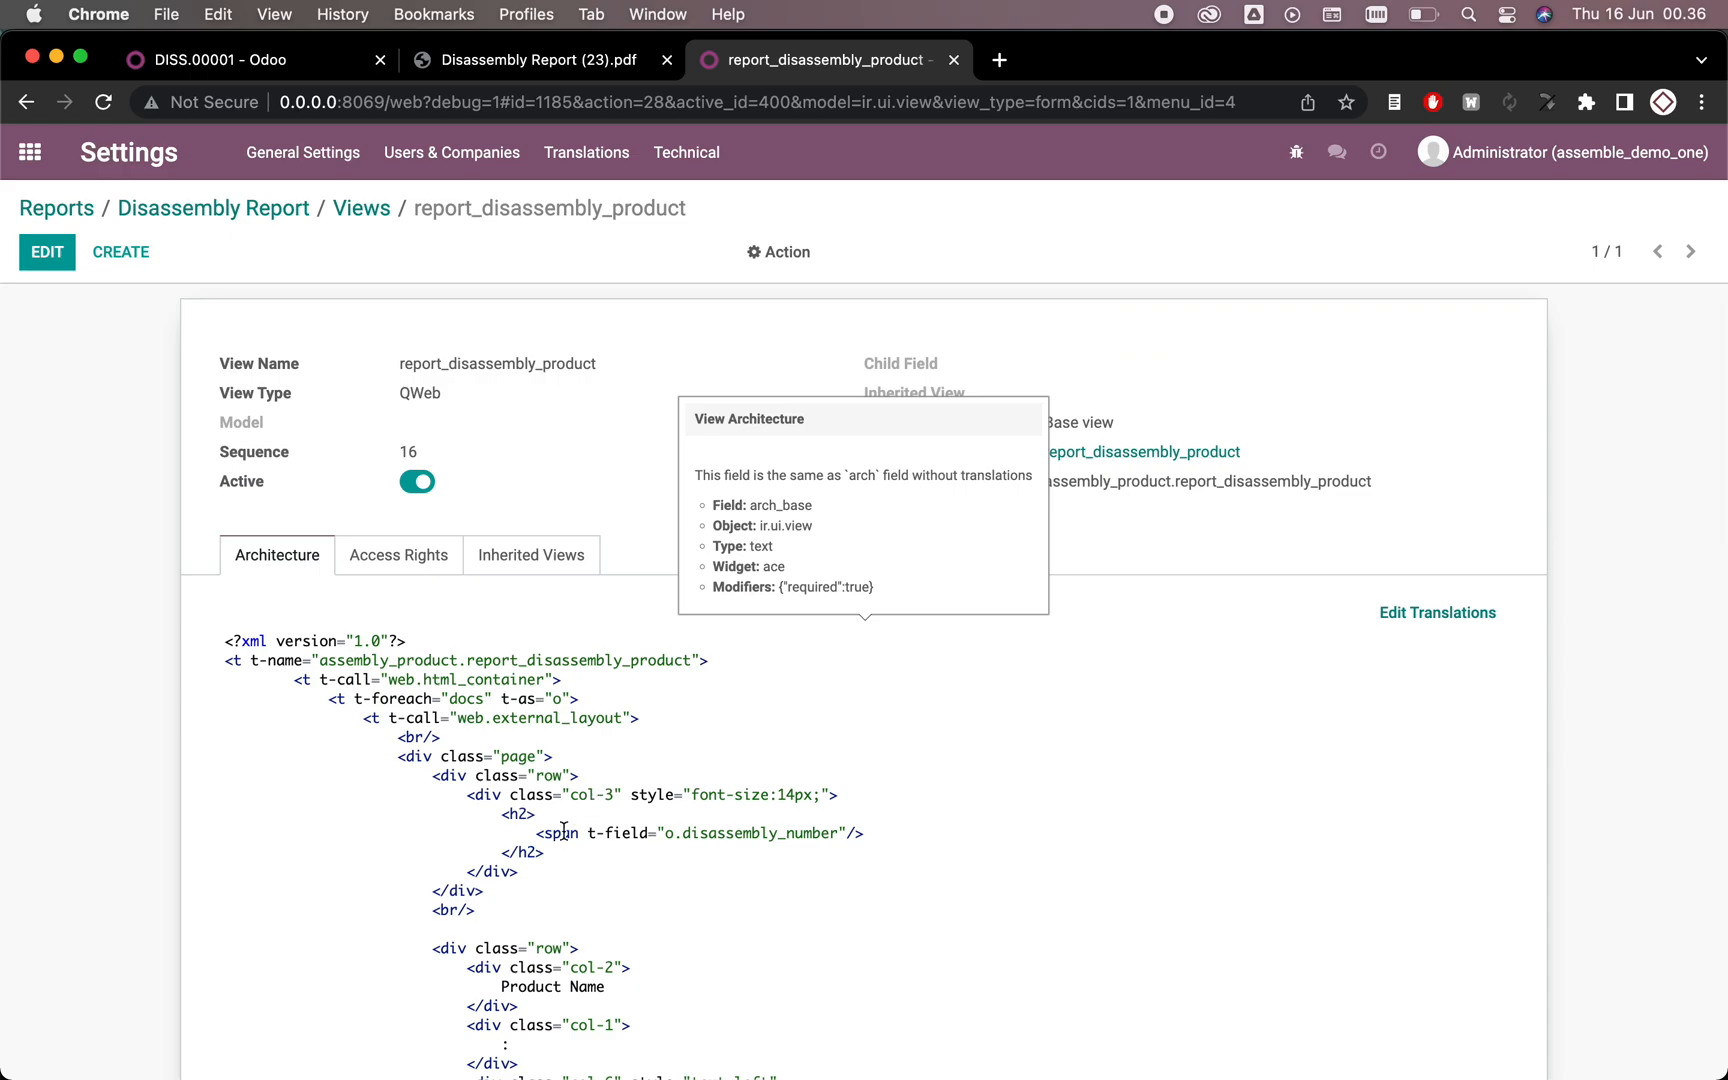
# Step: Compare the DISS.00001 PDF with its record, highlighting the DISS prefix and 00001 number
pyautogui.click(579, 59)
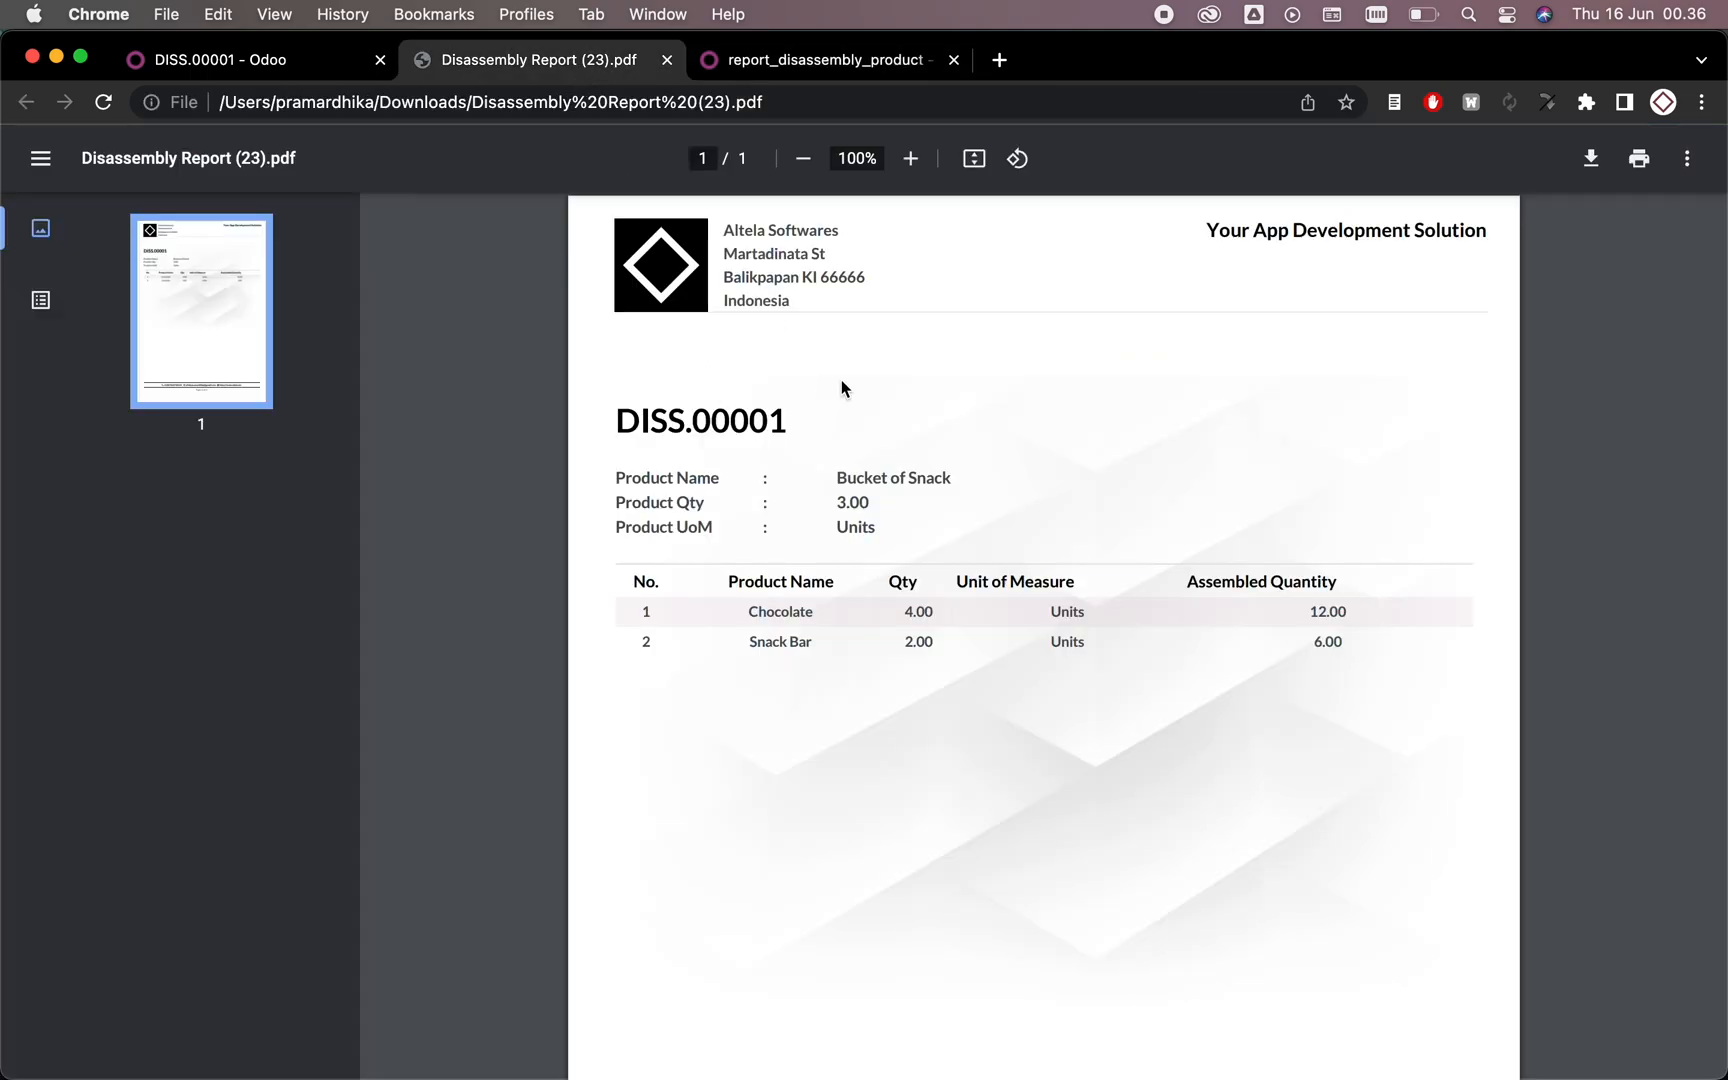
pyautogui.scroll(-5, 745, 526)
pyautogui.scroll(-4, 744, 525)
pyautogui.scroll(8, 744, 525)
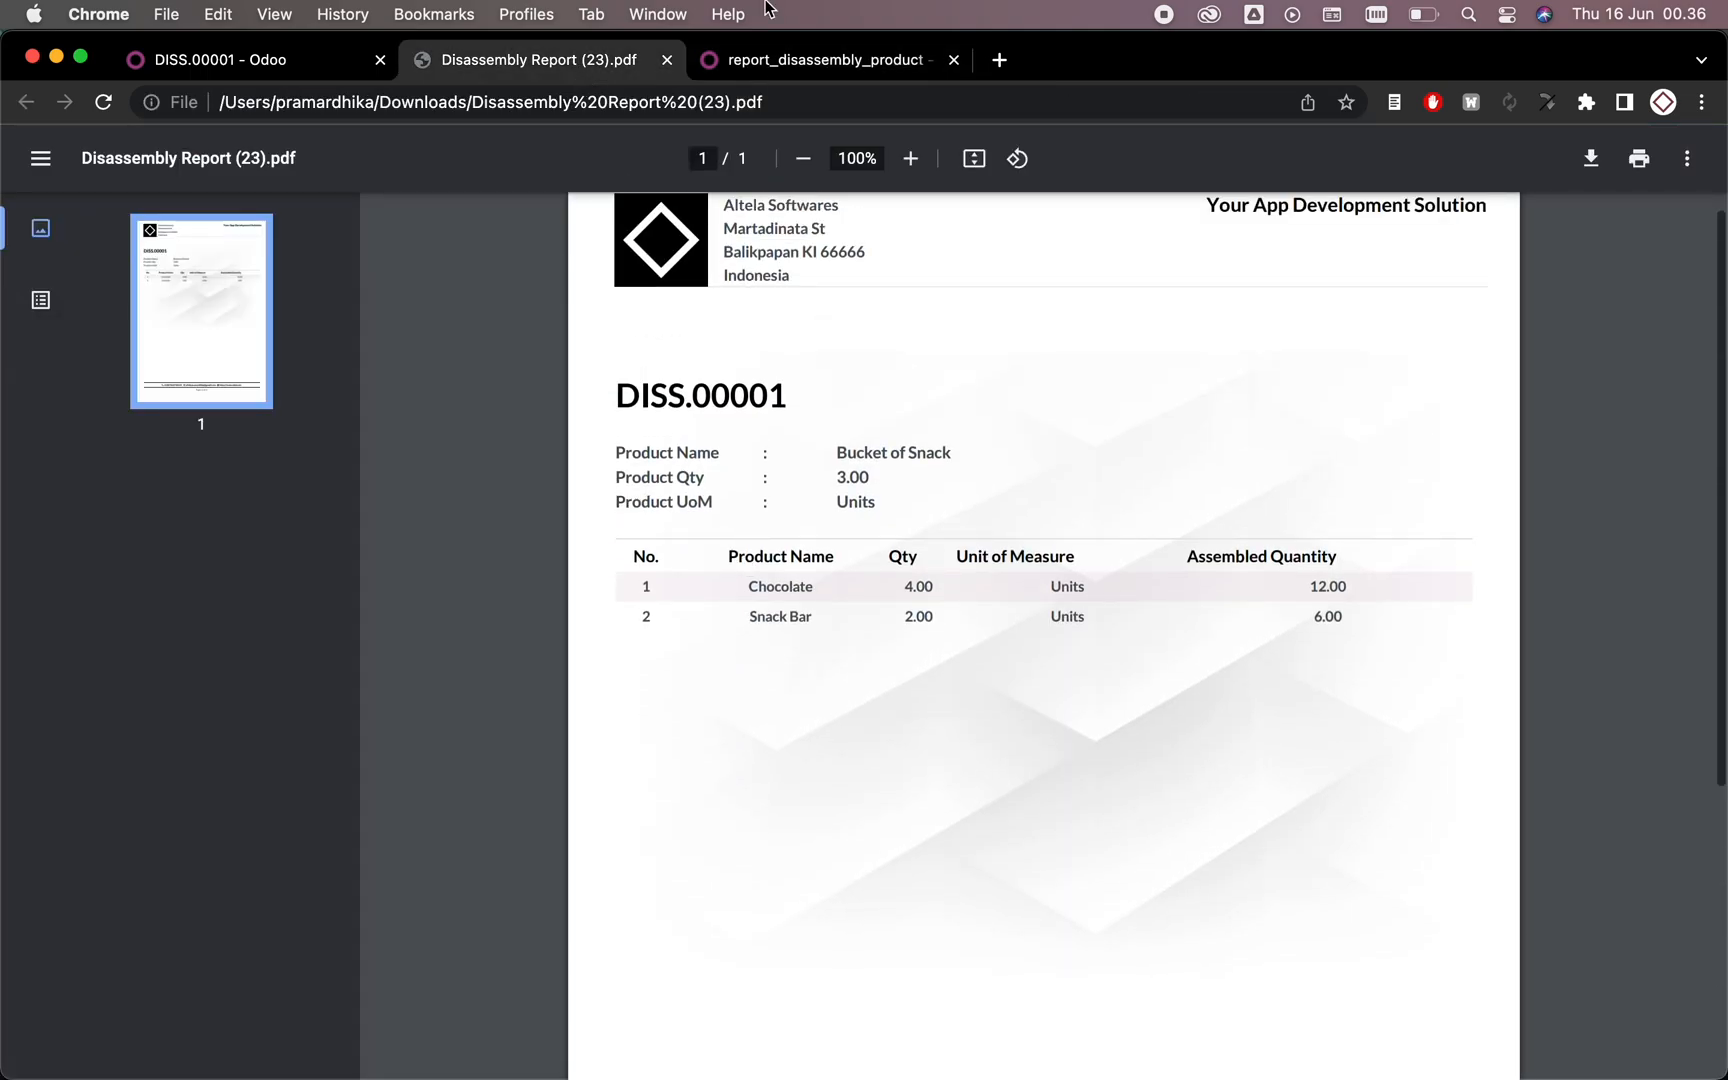
pyautogui.click(764, 64)
pyautogui.click(244, 59)
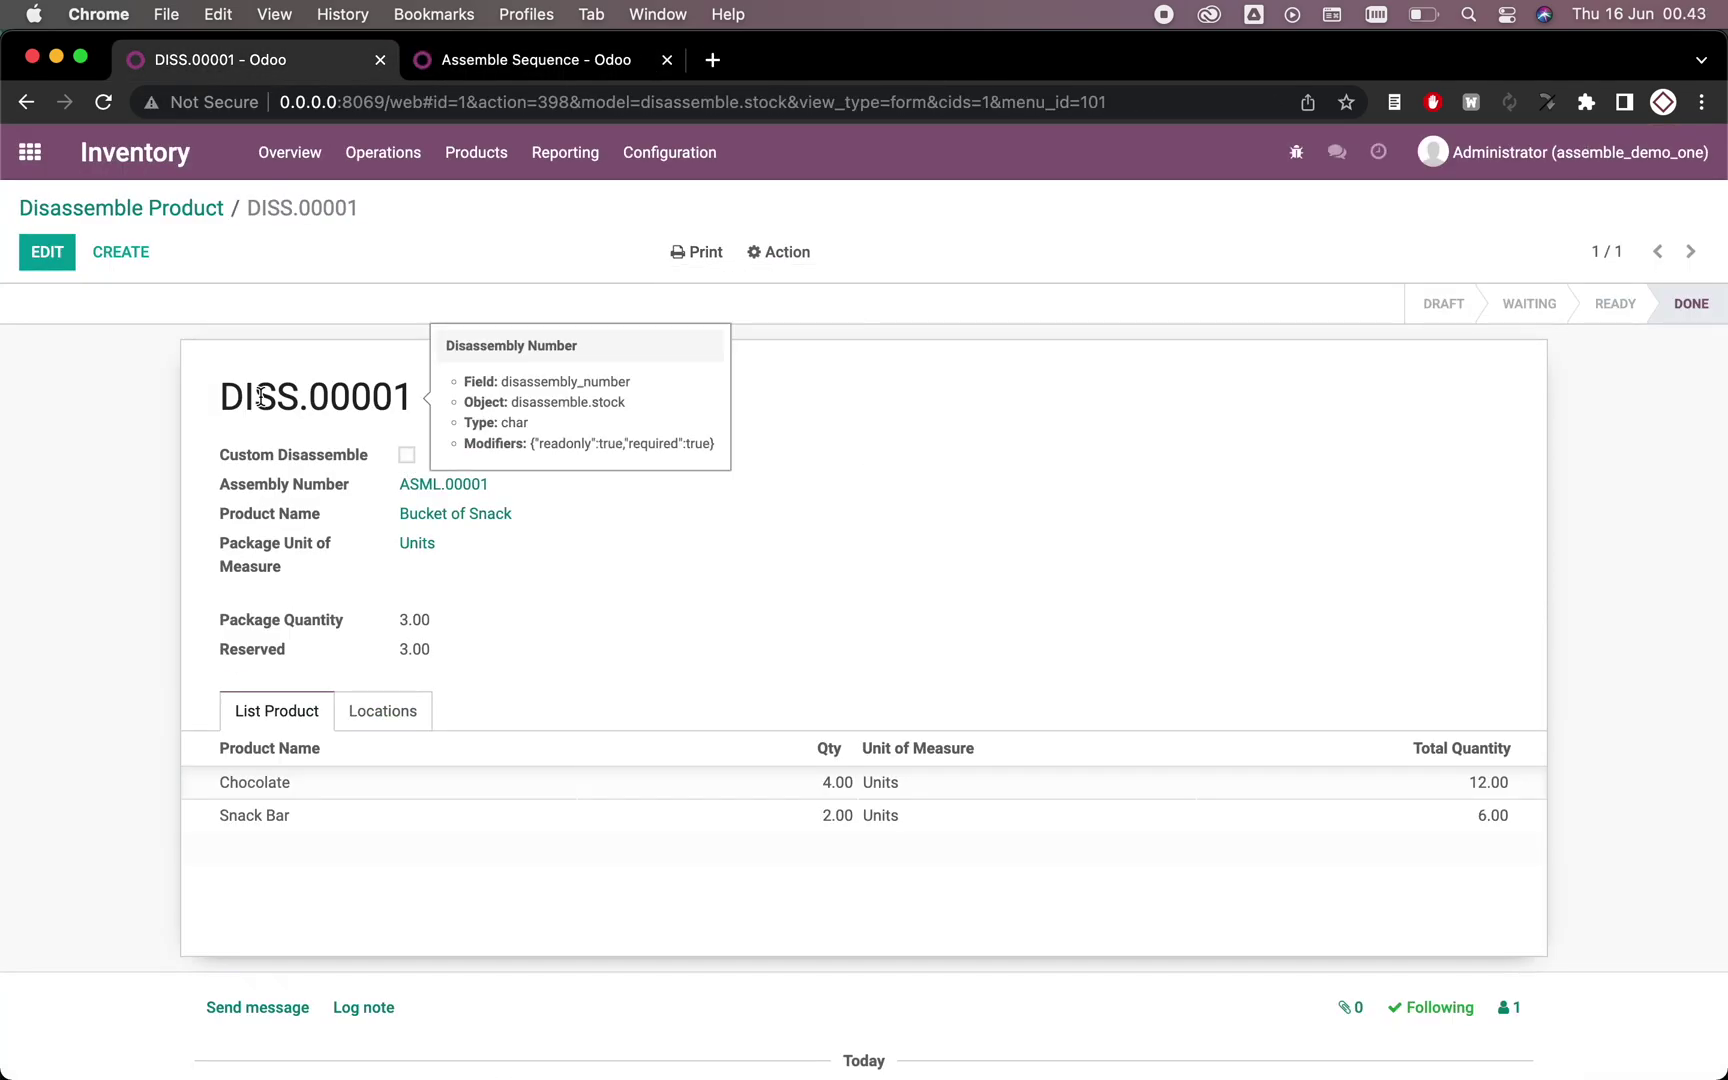
pyautogui.doubleClick(259, 397)
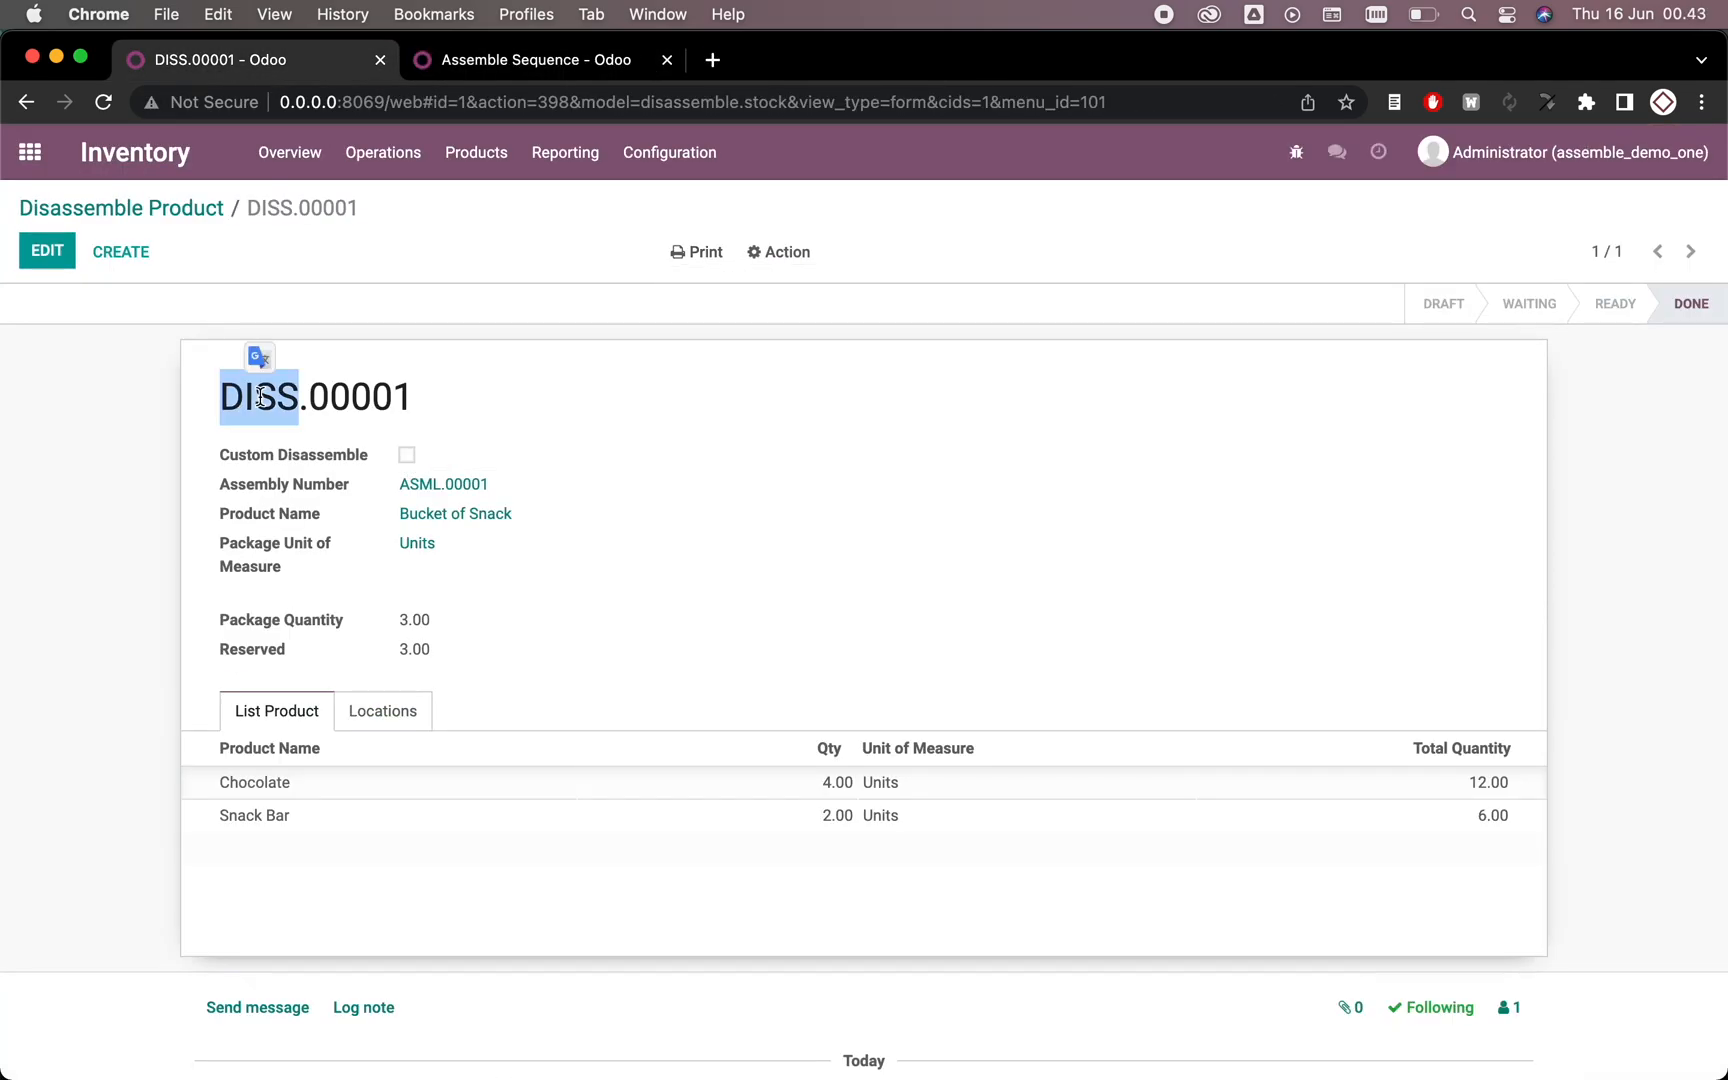
pyautogui.click(362, 396)
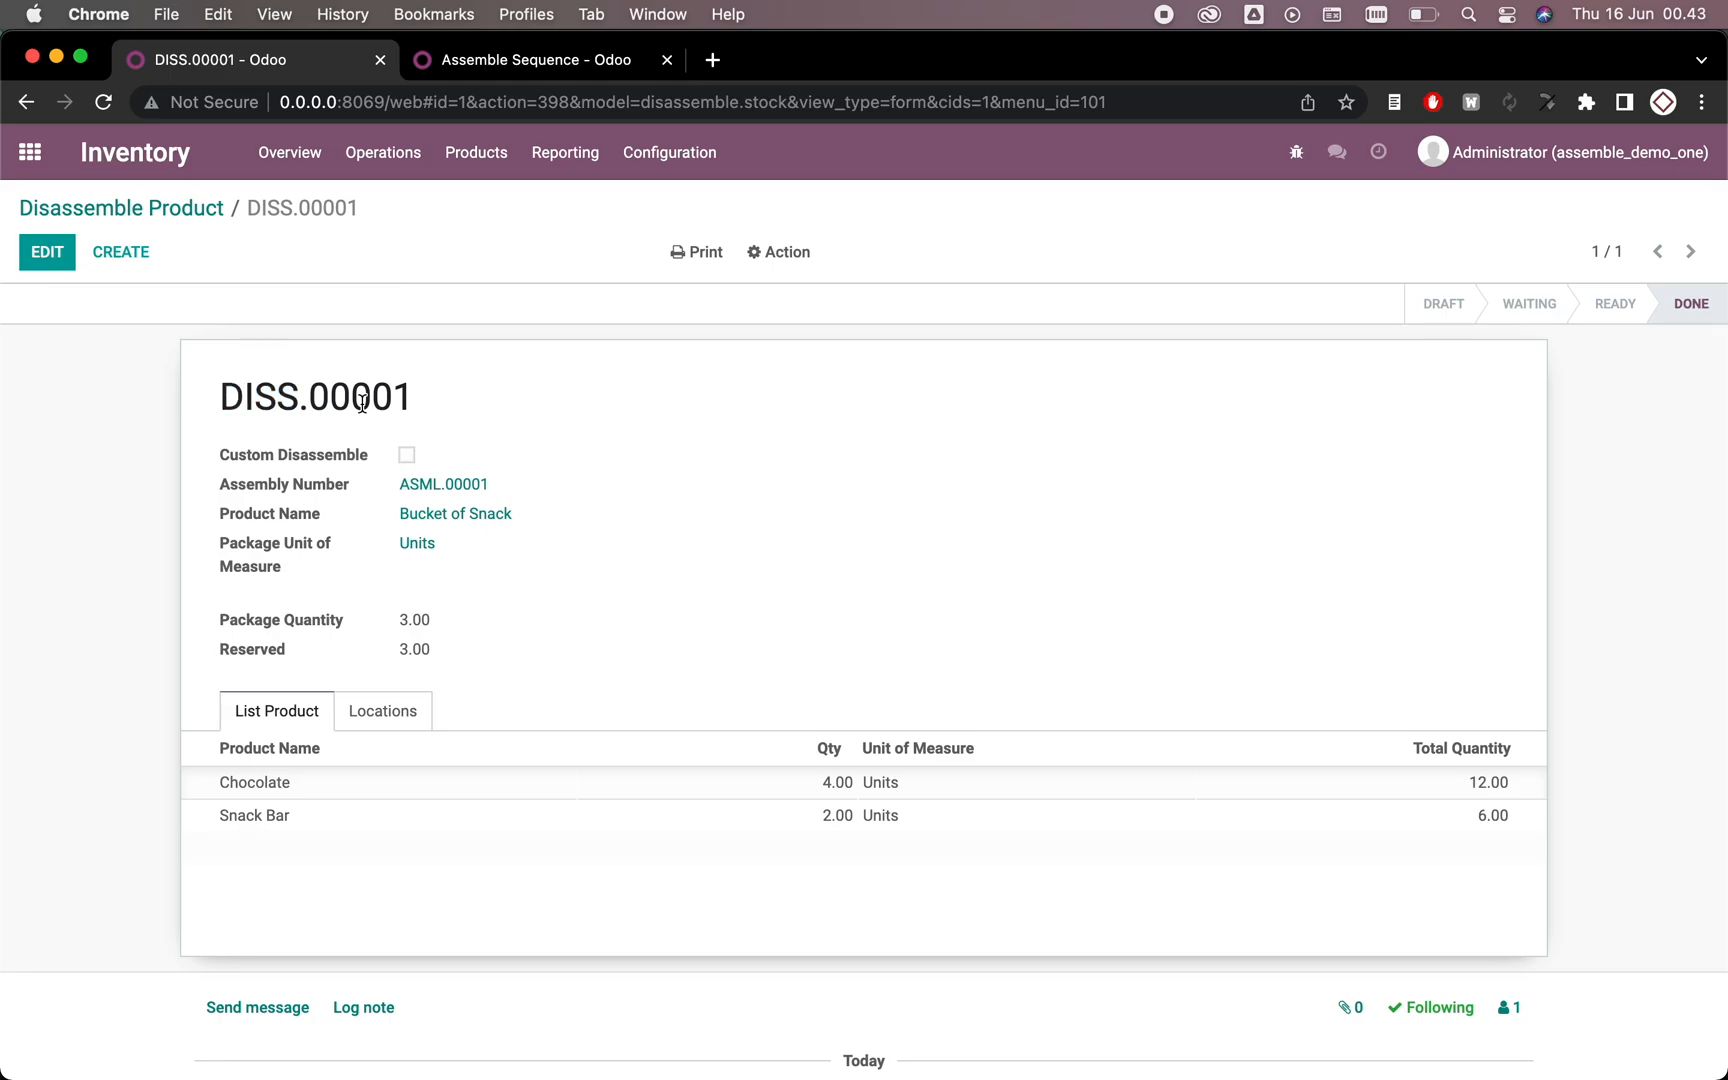
pyautogui.doubleClick(362, 395)
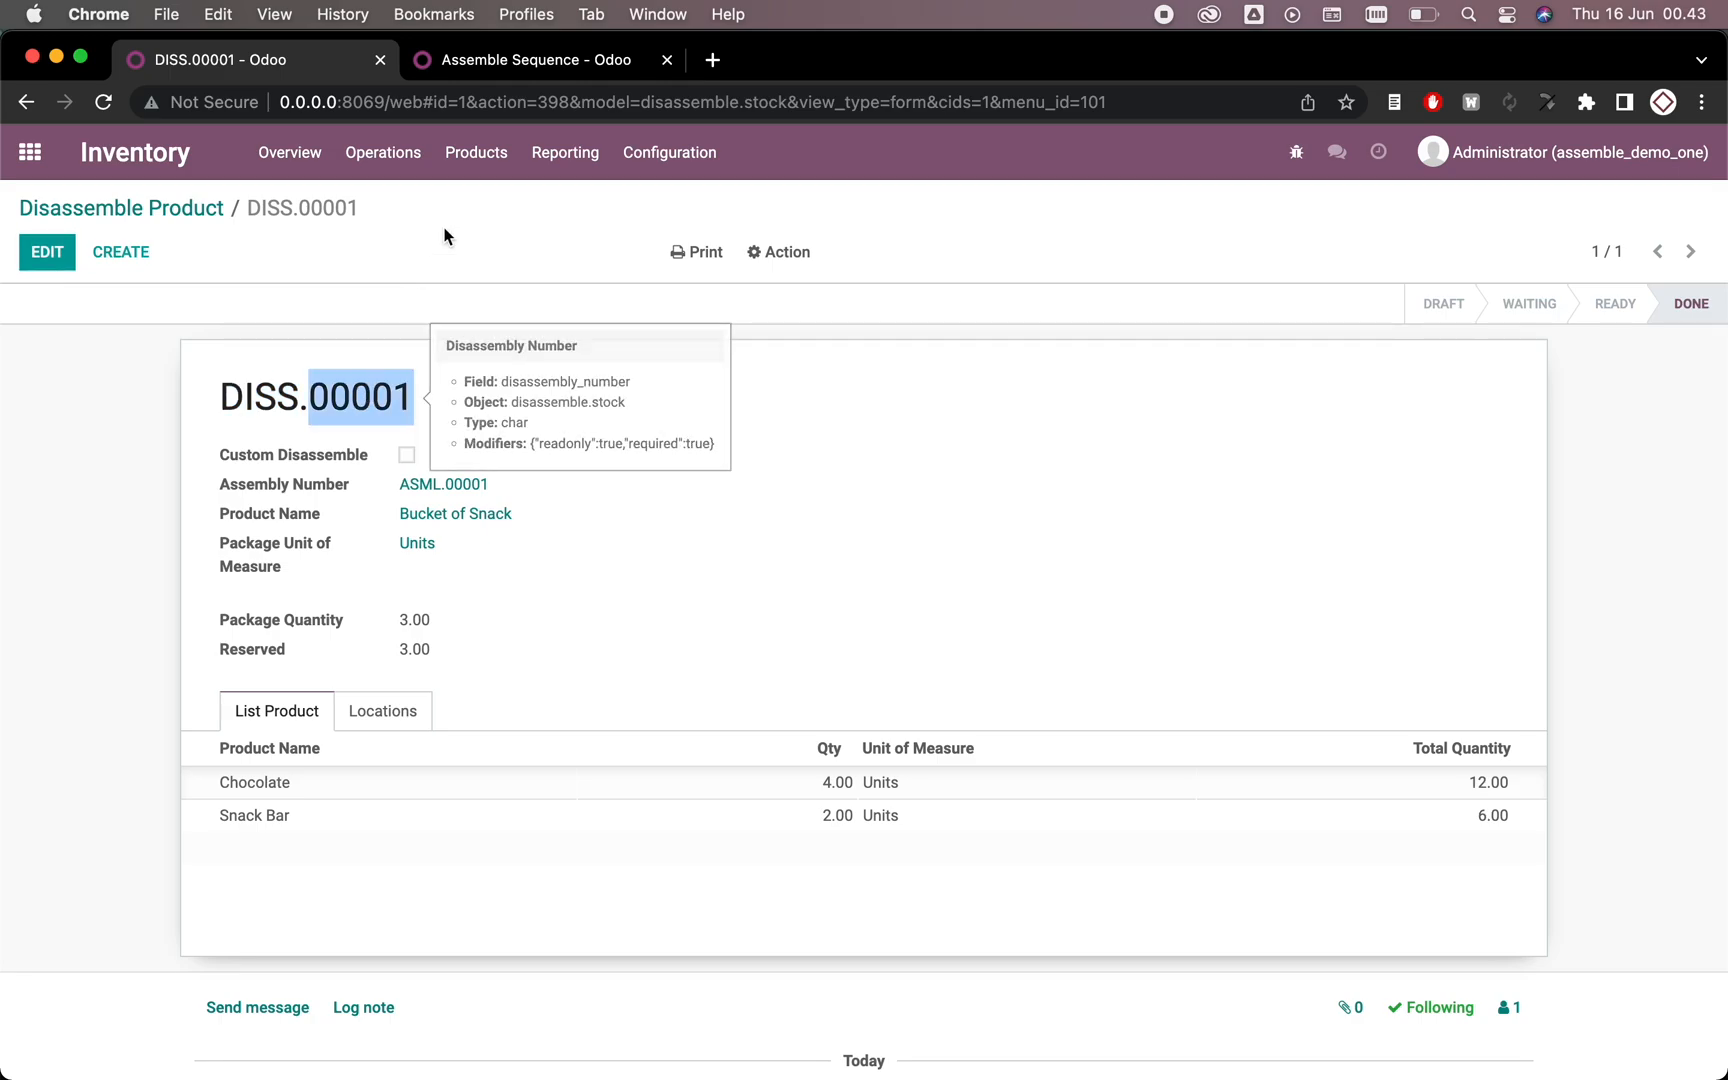
# Step: Open assembly ASML.00001, highlight its ASML prefix and 00001 number, then go to the Assemble Sequence page
pyautogui.click(384, 152)
pyautogui.click(423, 296)
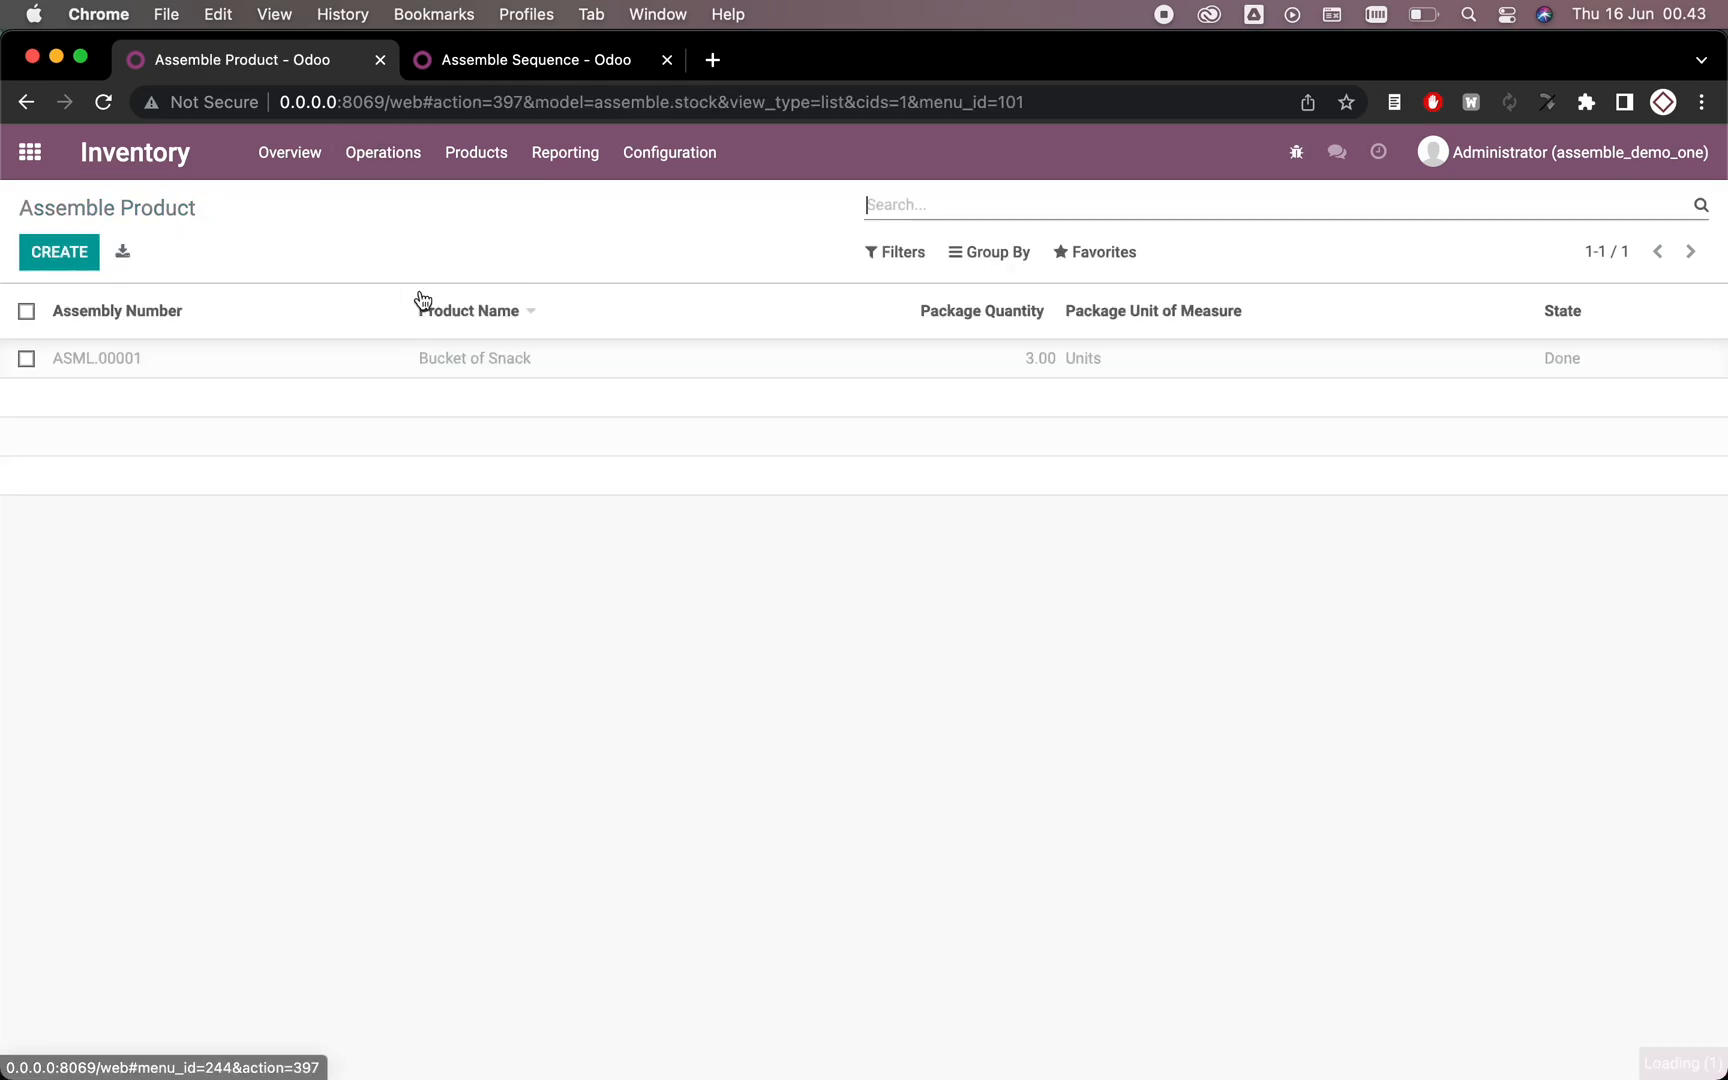
pyautogui.click(333, 359)
pyautogui.doubleClick(264, 401)
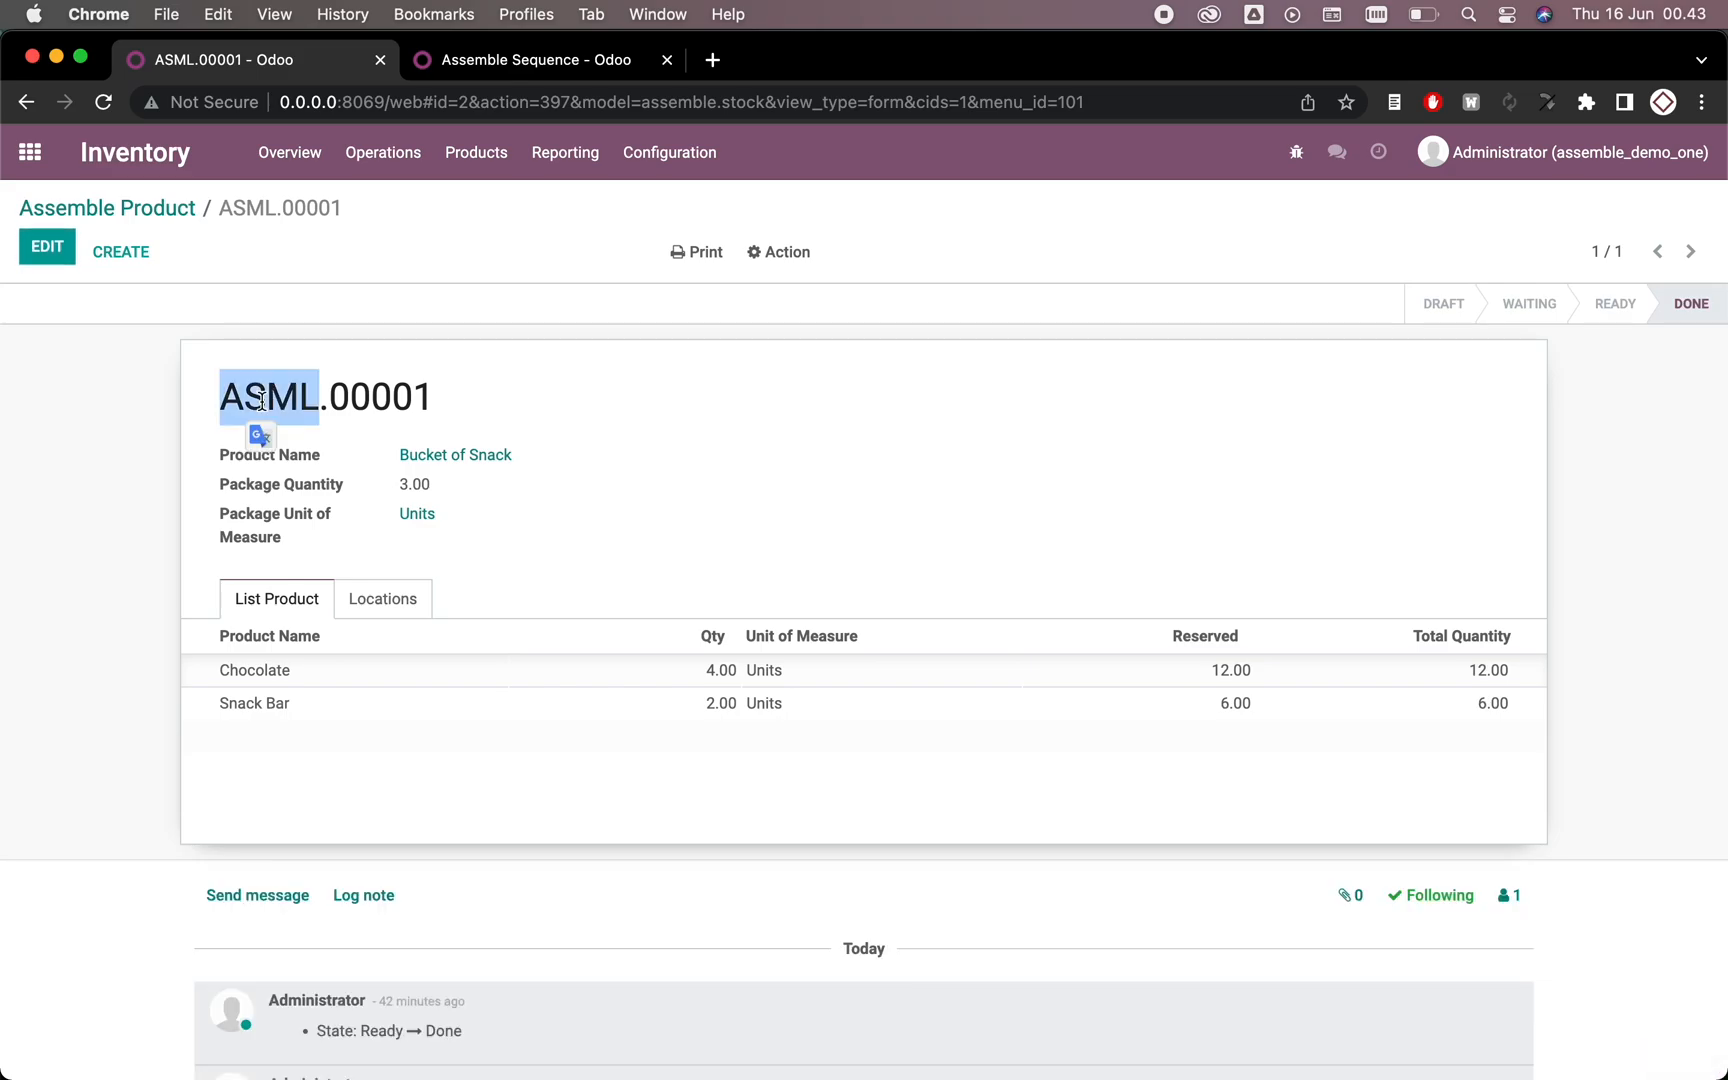
pyautogui.doubleClick(380, 397)
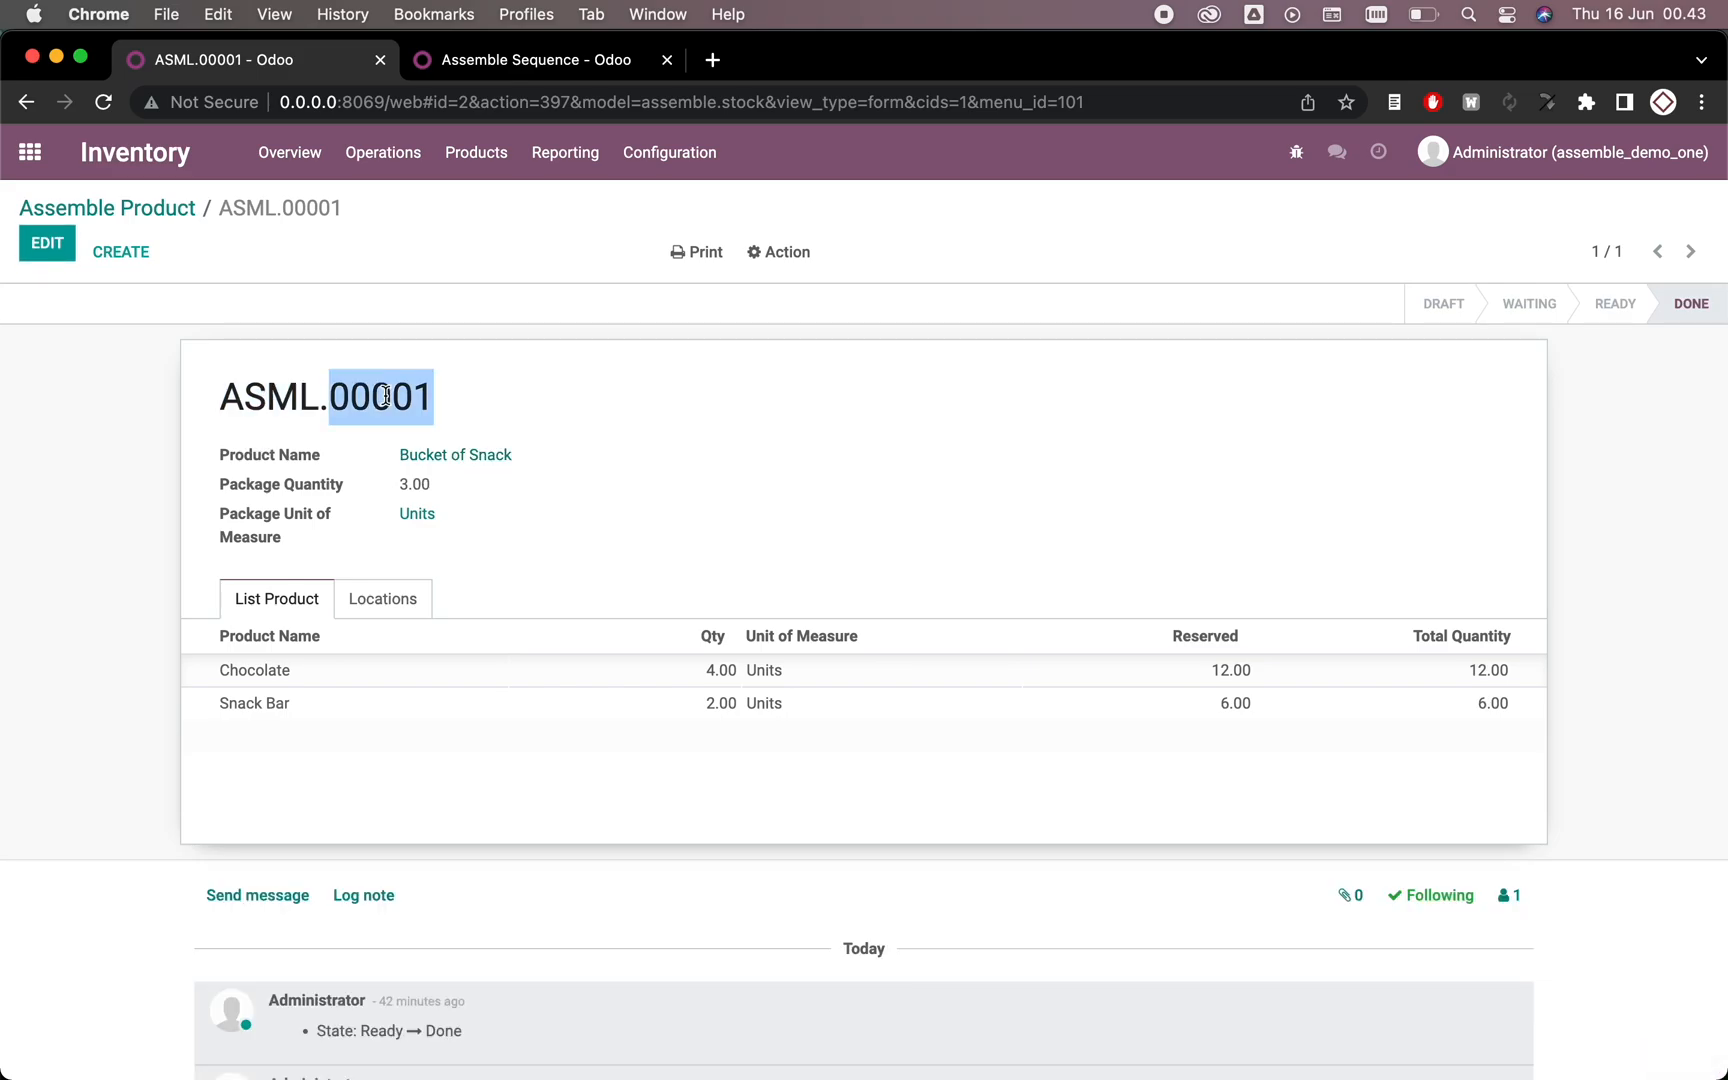
pyautogui.click(526, 396)
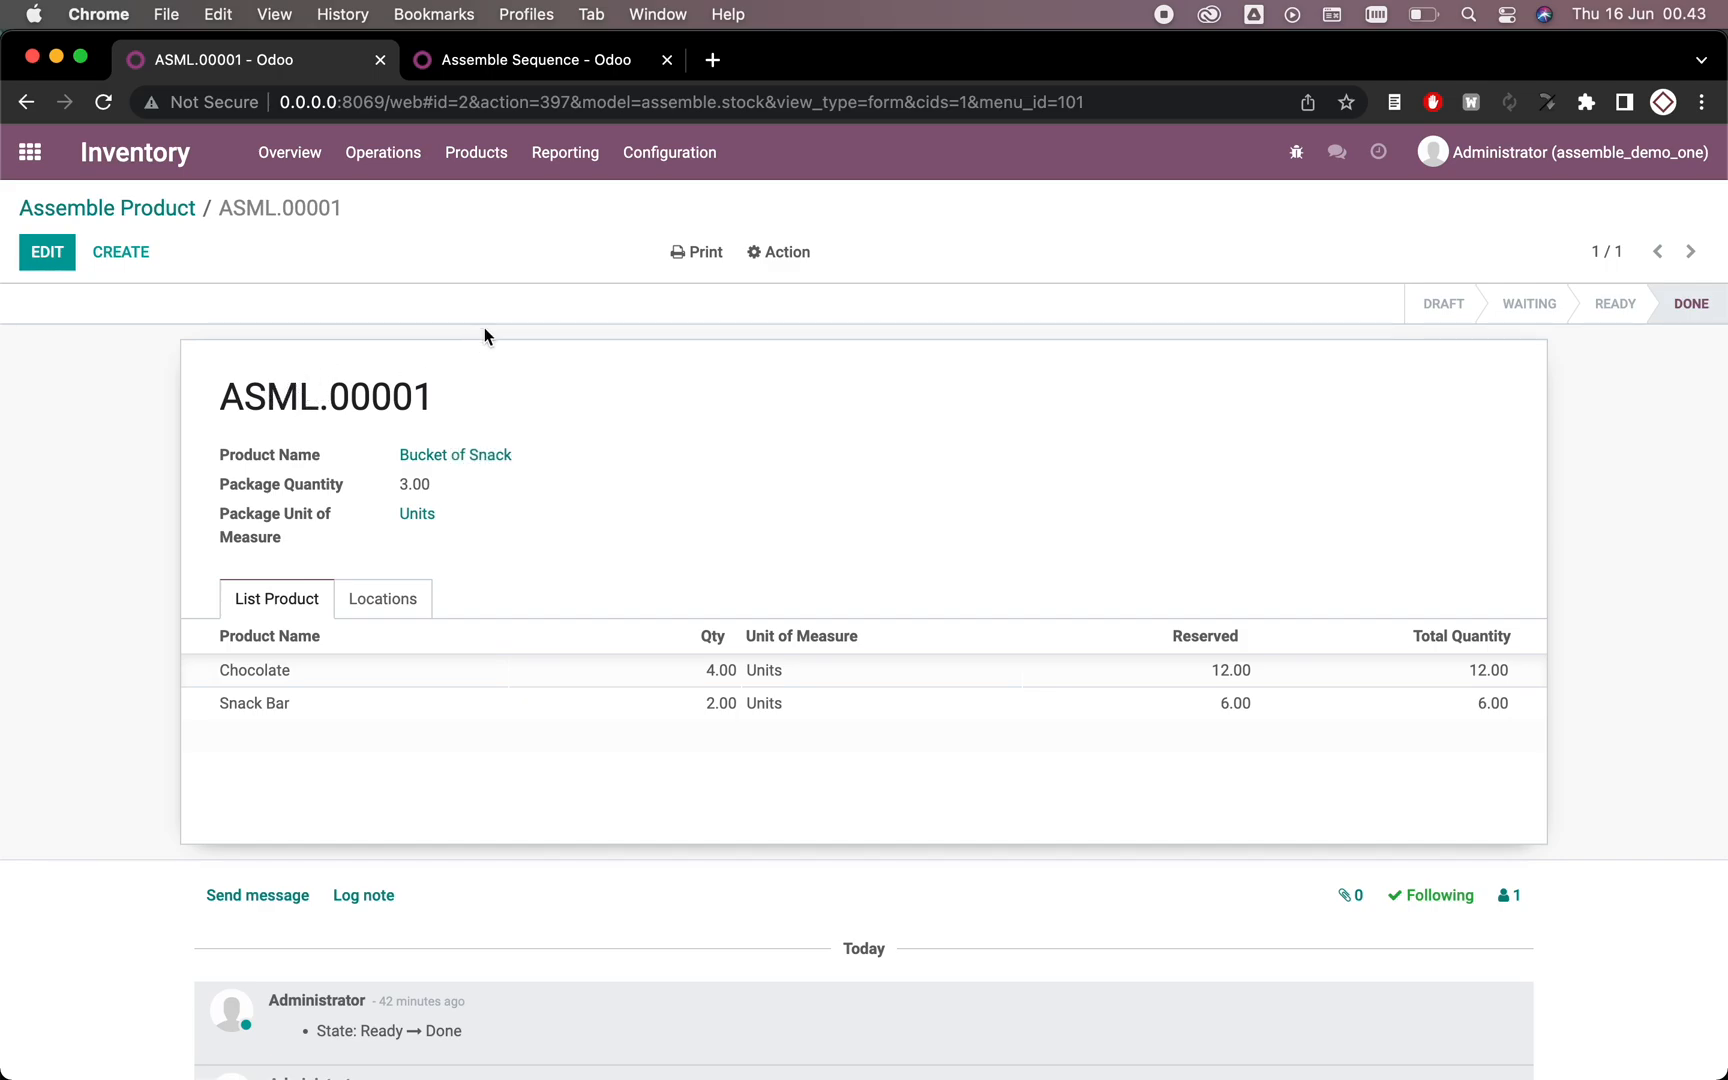
pyautogui.click(537, 59)
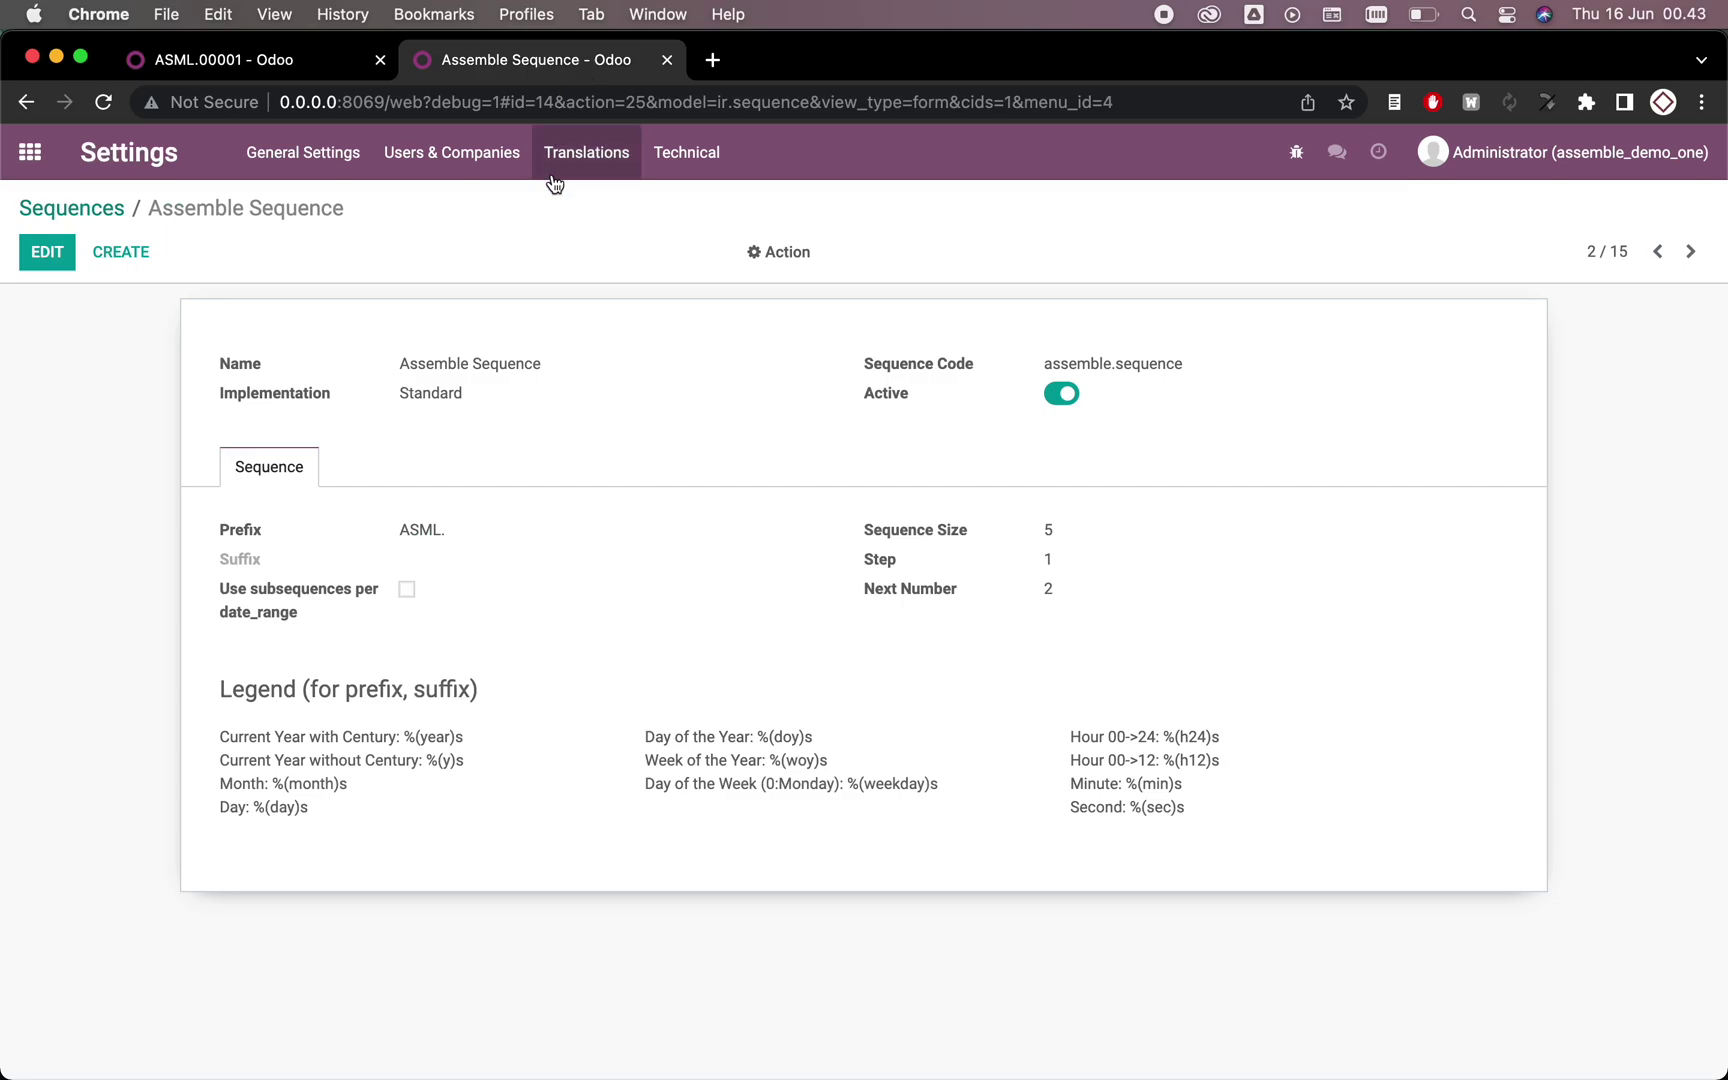
# Step: From Technical > Sequences, mark the Assemble and Disassemble sequence rows and bring up Assemble Sequence
pyautogui.click(692, 156)
pyautogui.scroll(-3, 756, 432)
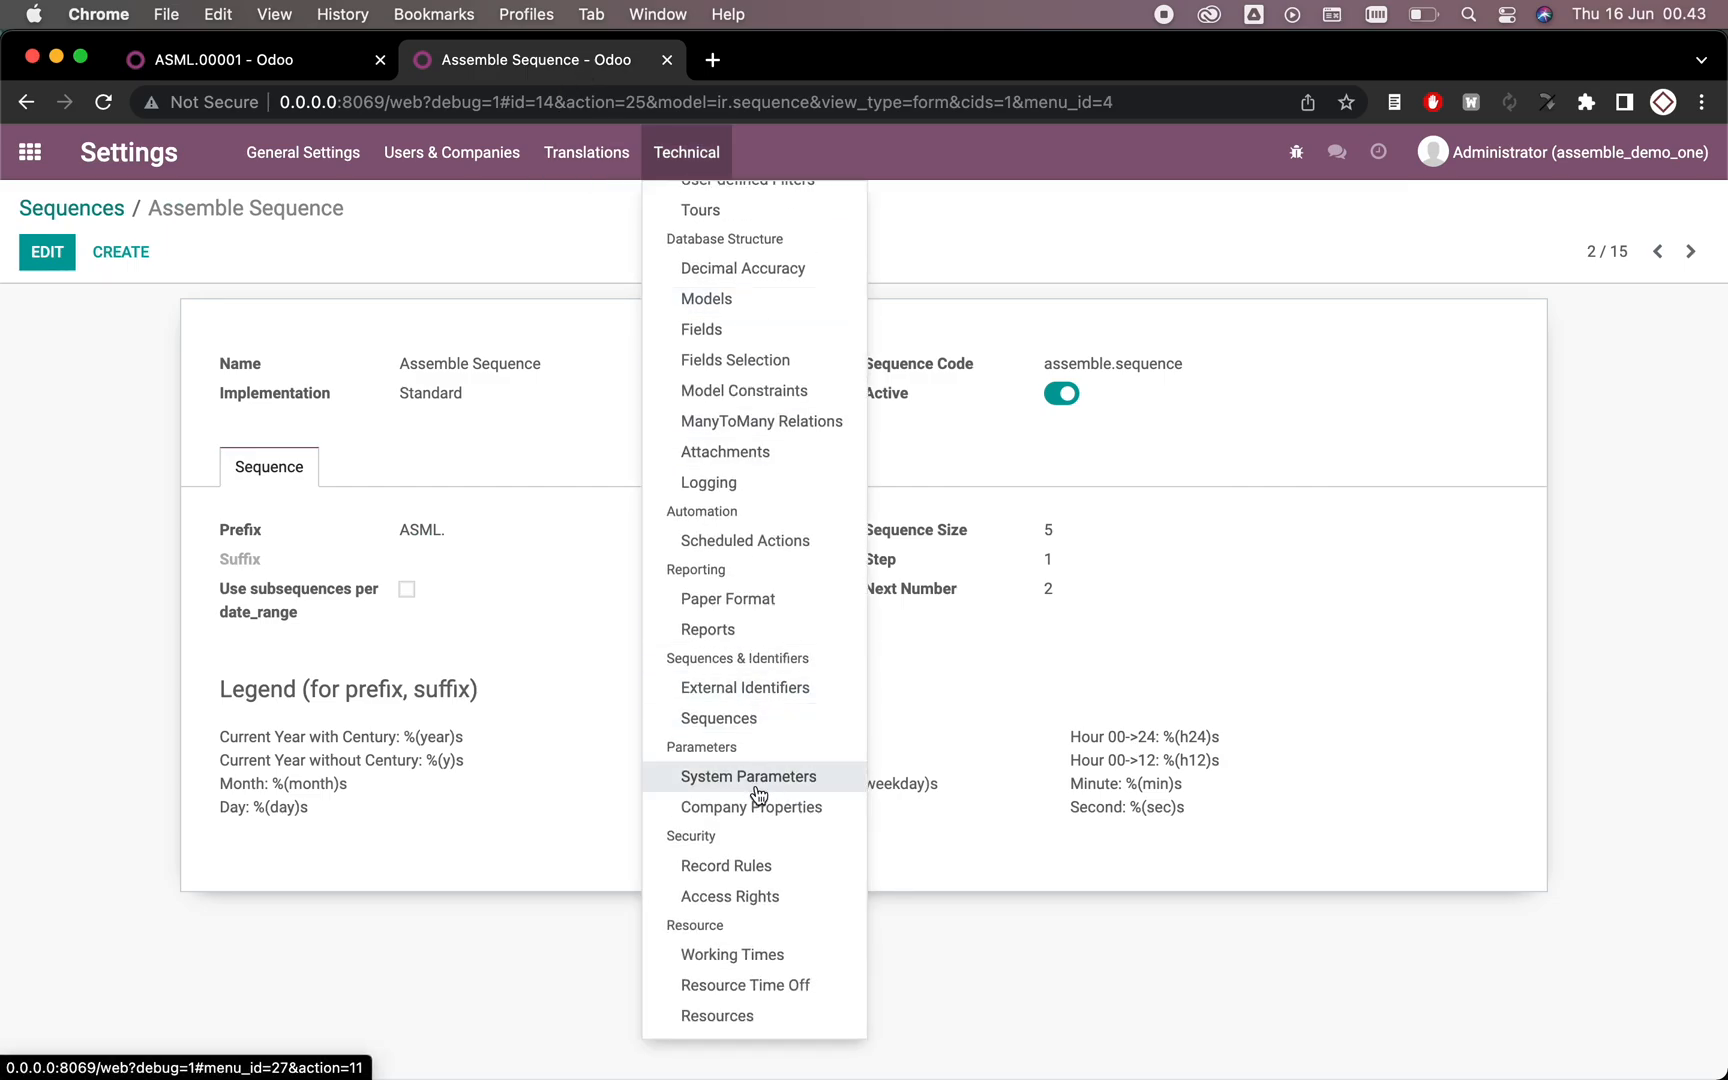
pyautogui.click(757, 719)
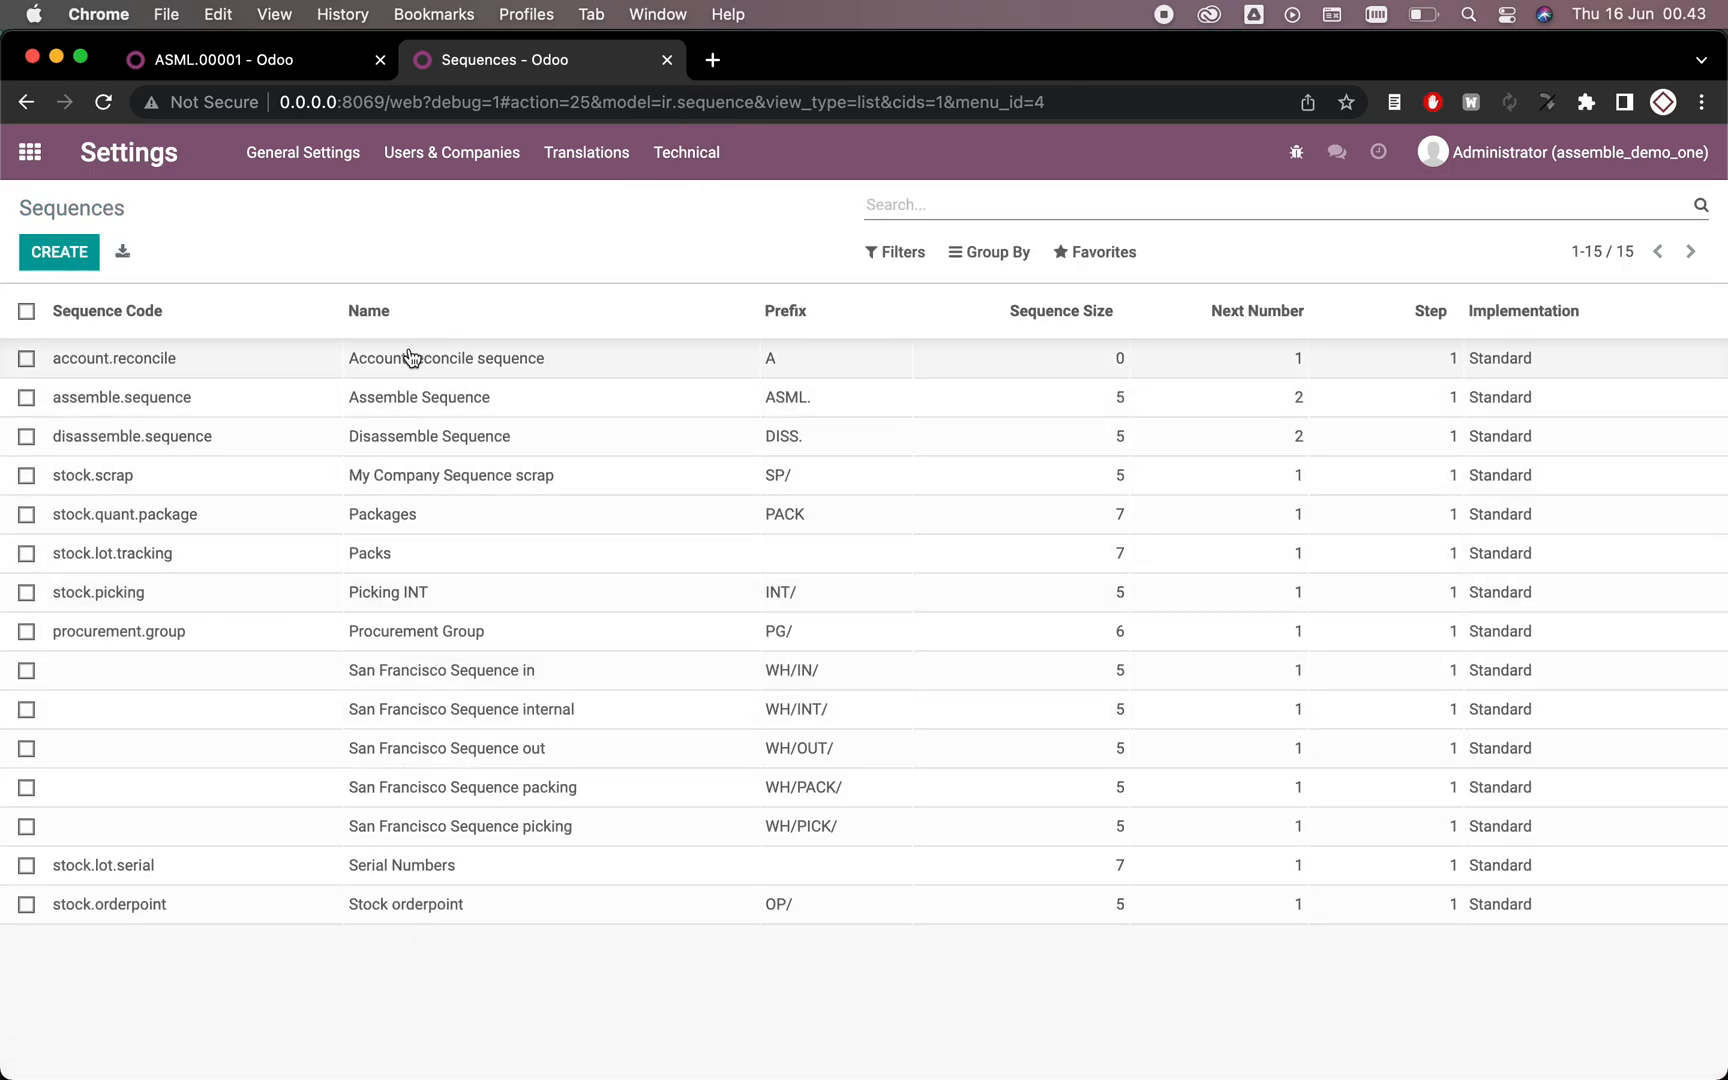
pyautogui.click(27, 400)
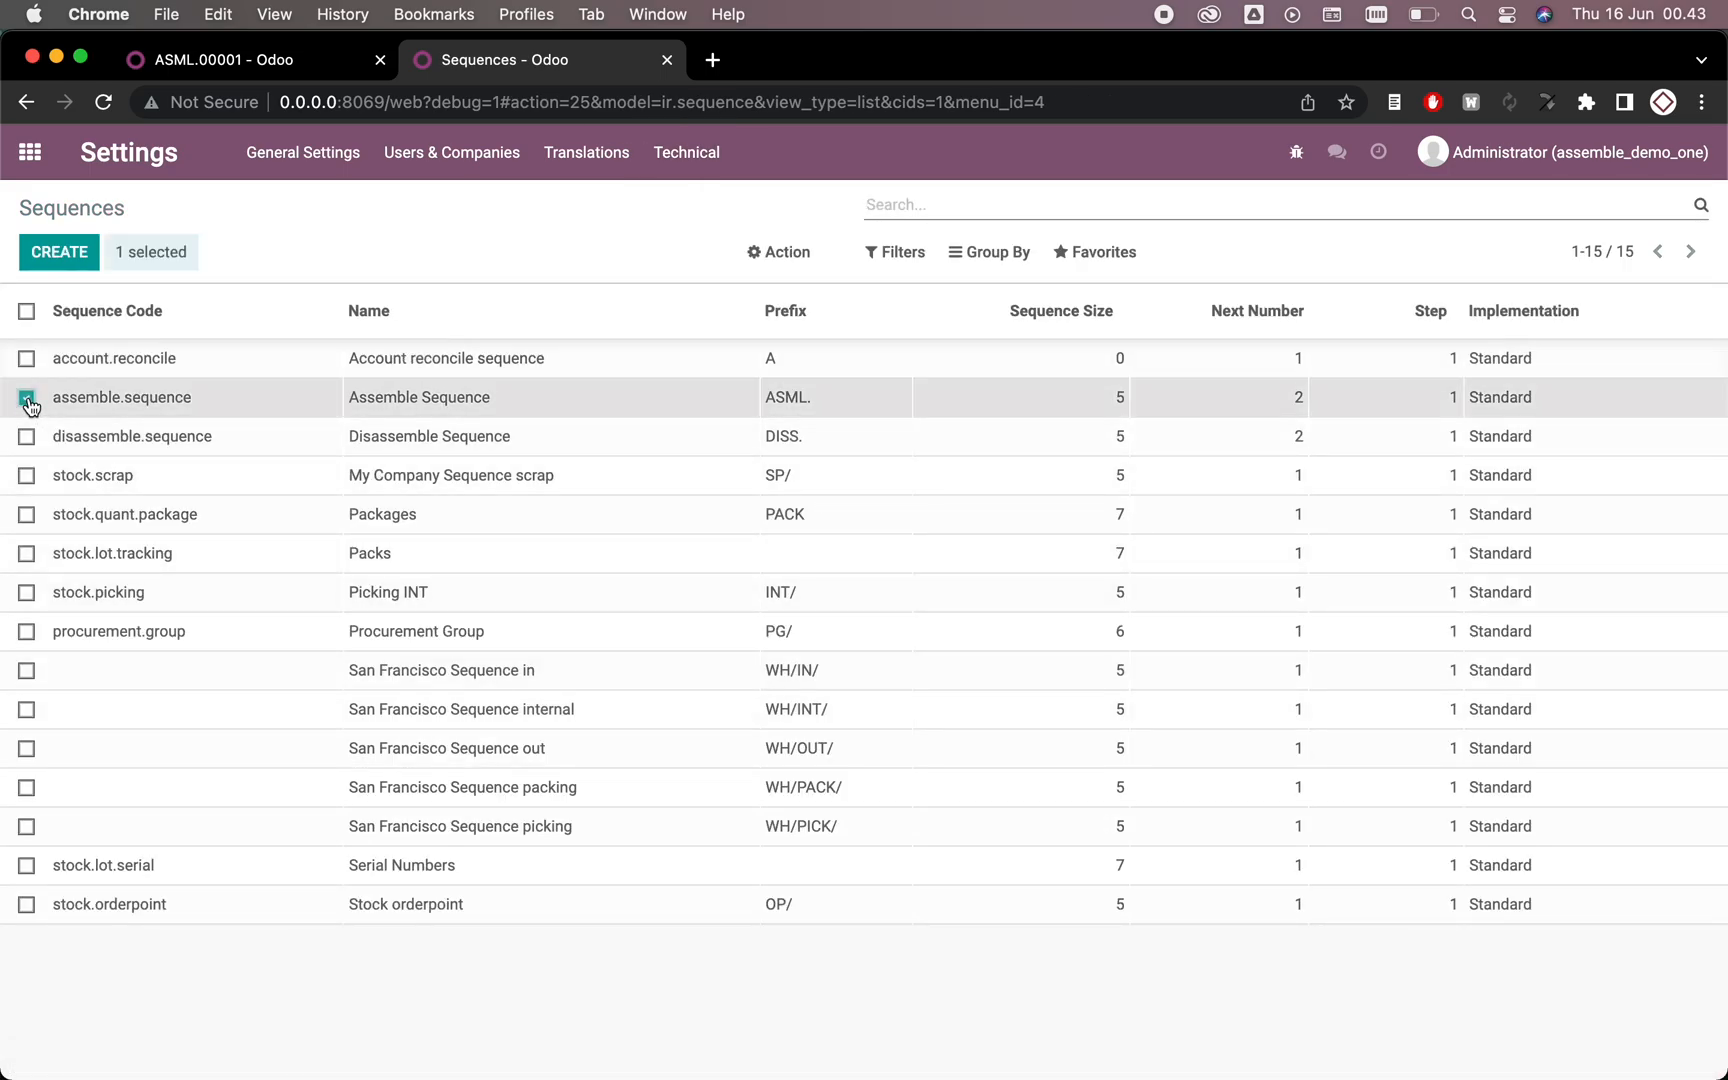
pyautogui.click(26, 436)
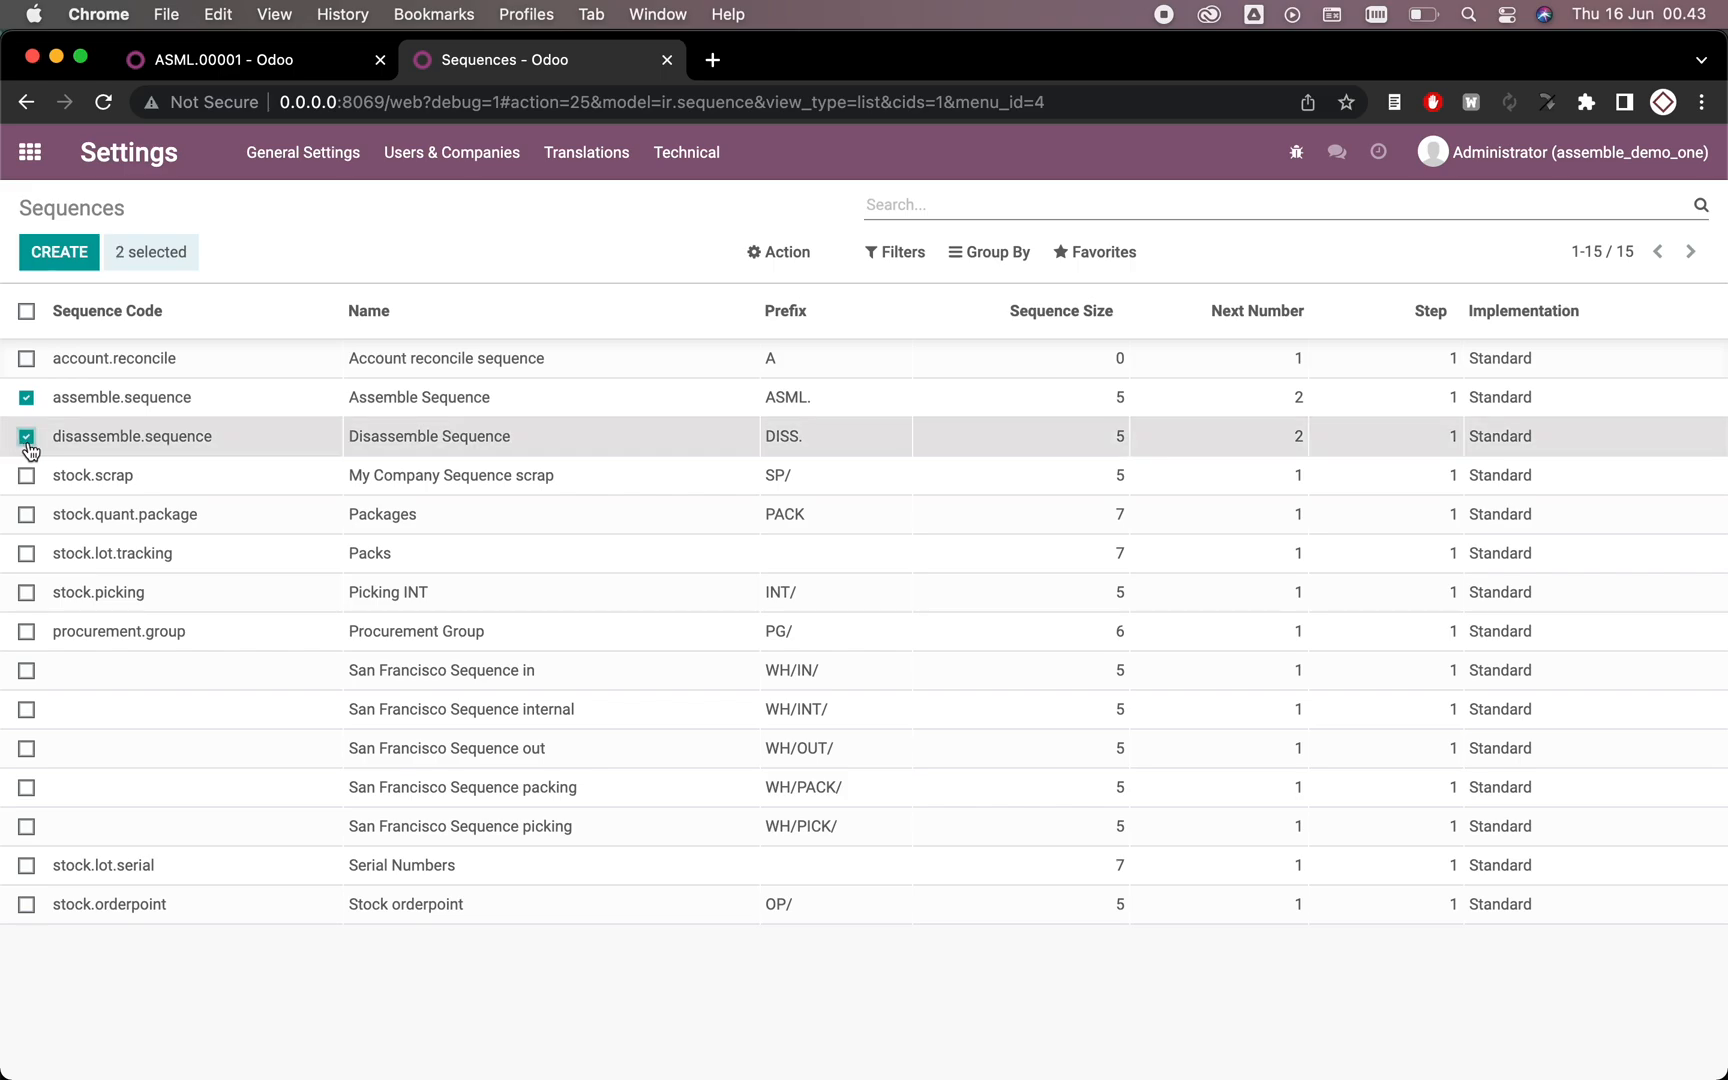
pyautogui.click(122, 398)
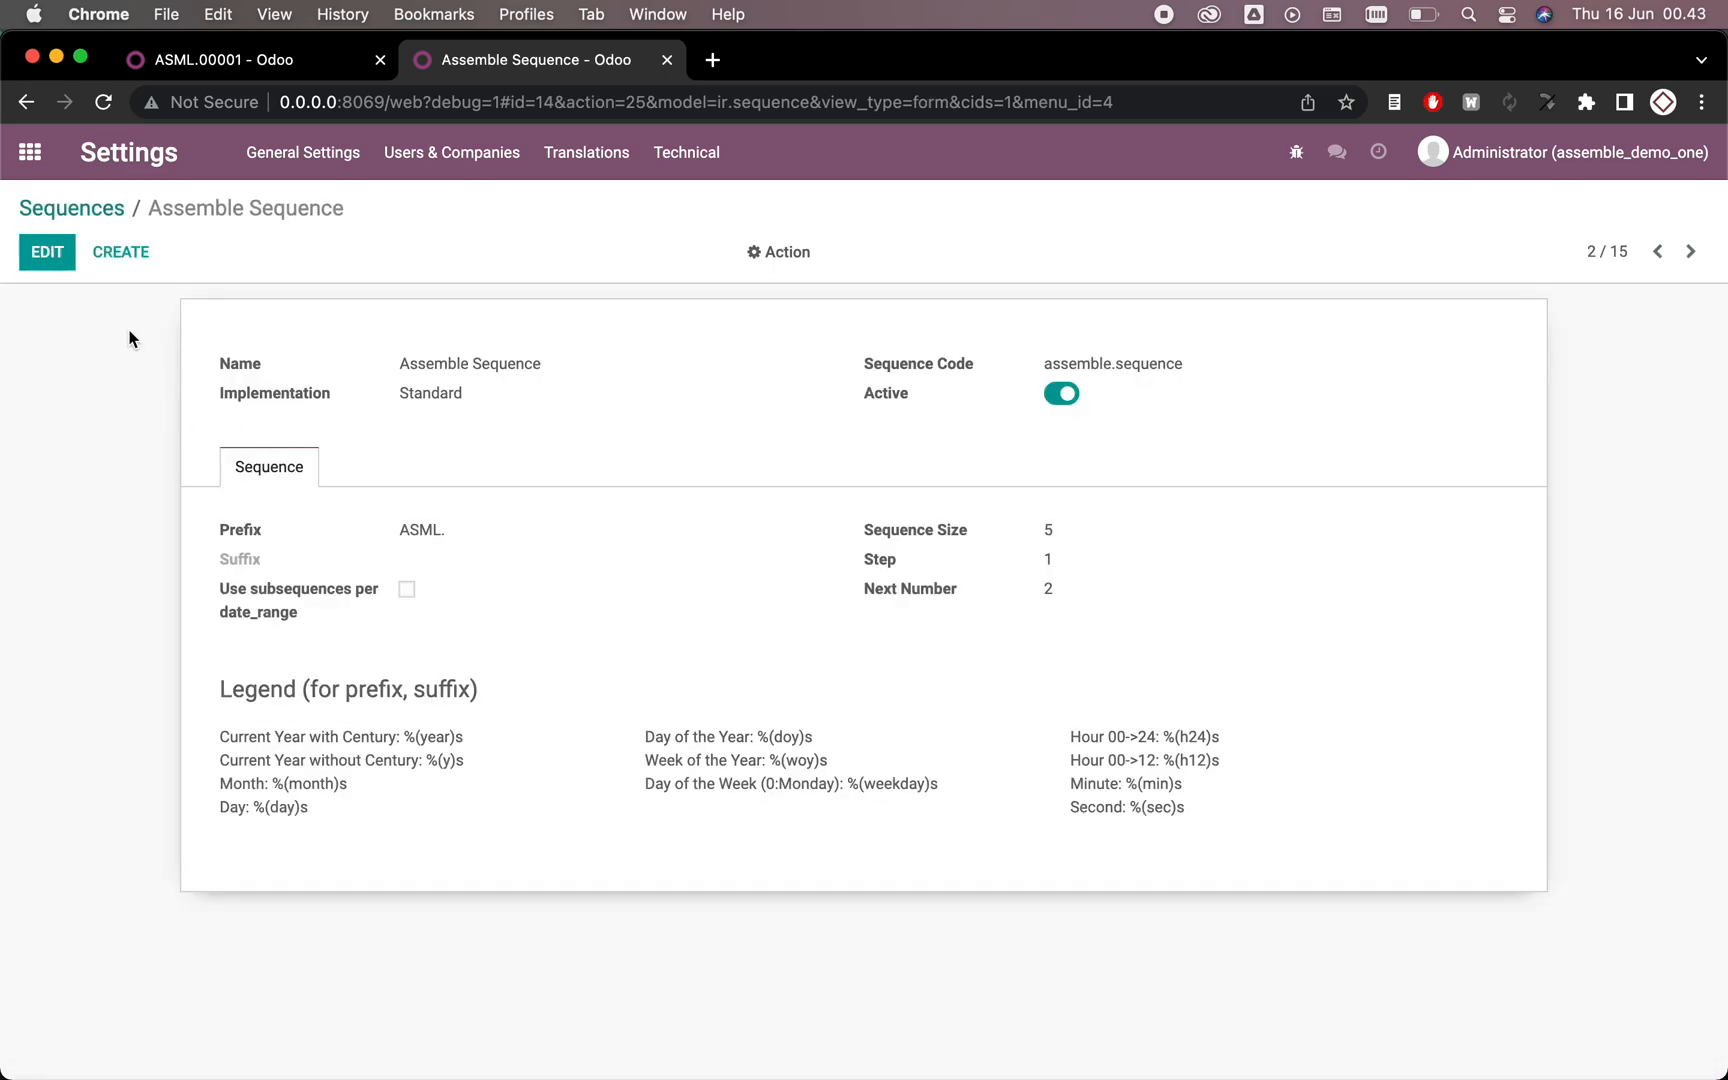
# Step: Inspect the editable fields — prefix ASML., size 5, next number 2 — then discard without changes
pyautogui.click(48, 251)
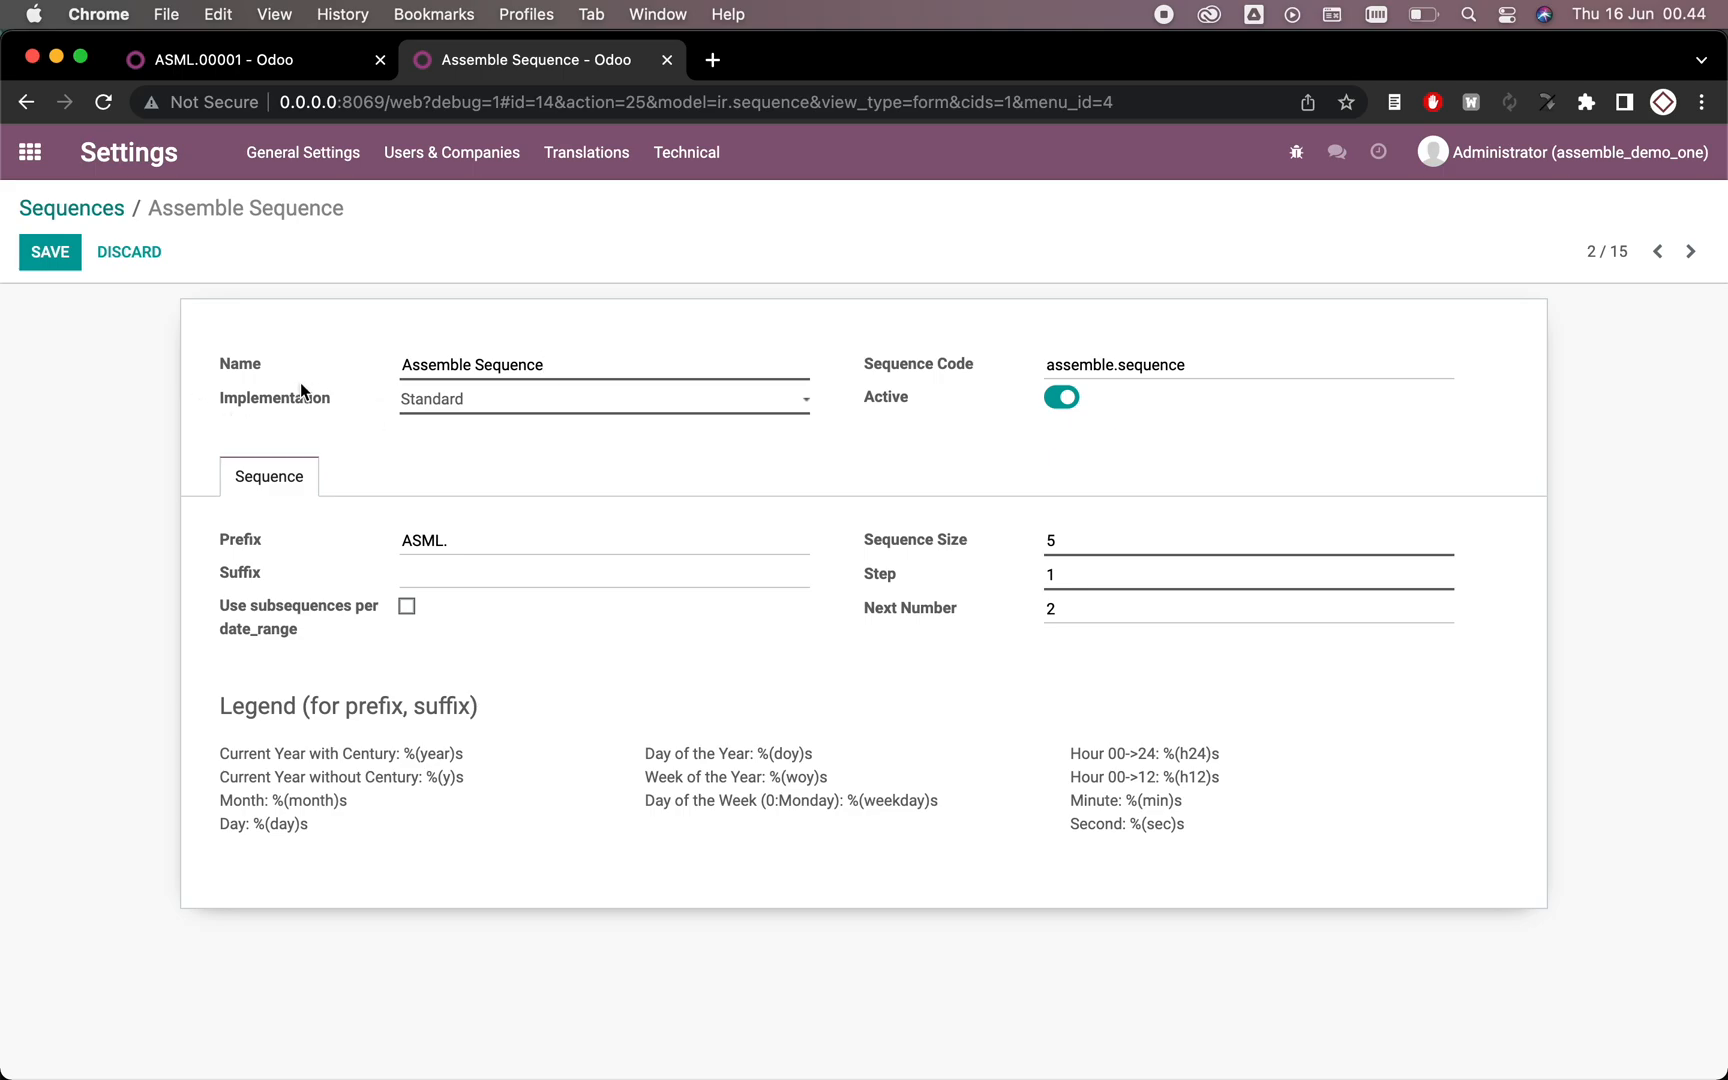
pyautogui.click(445, 549)
pyautogui.doubleClick(1080, 609)
pyautogui.doubleClick(1049, 541)
pyautogui.click(129, 252)
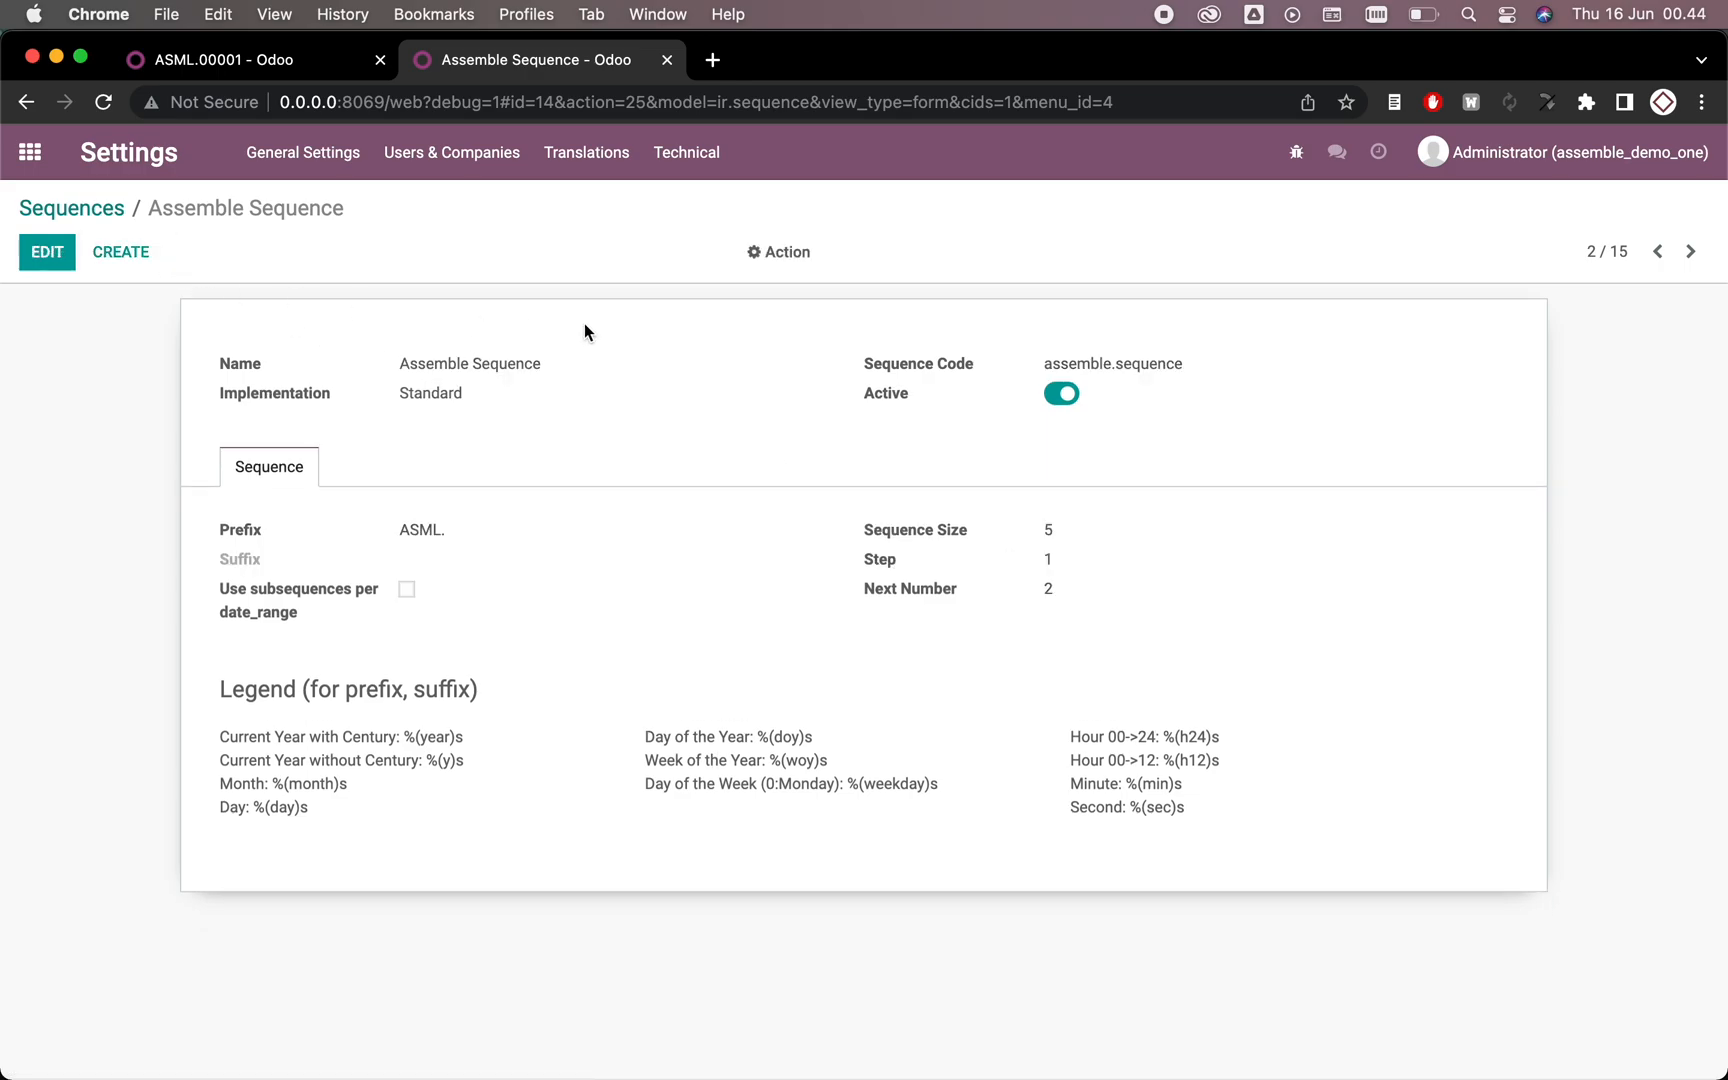